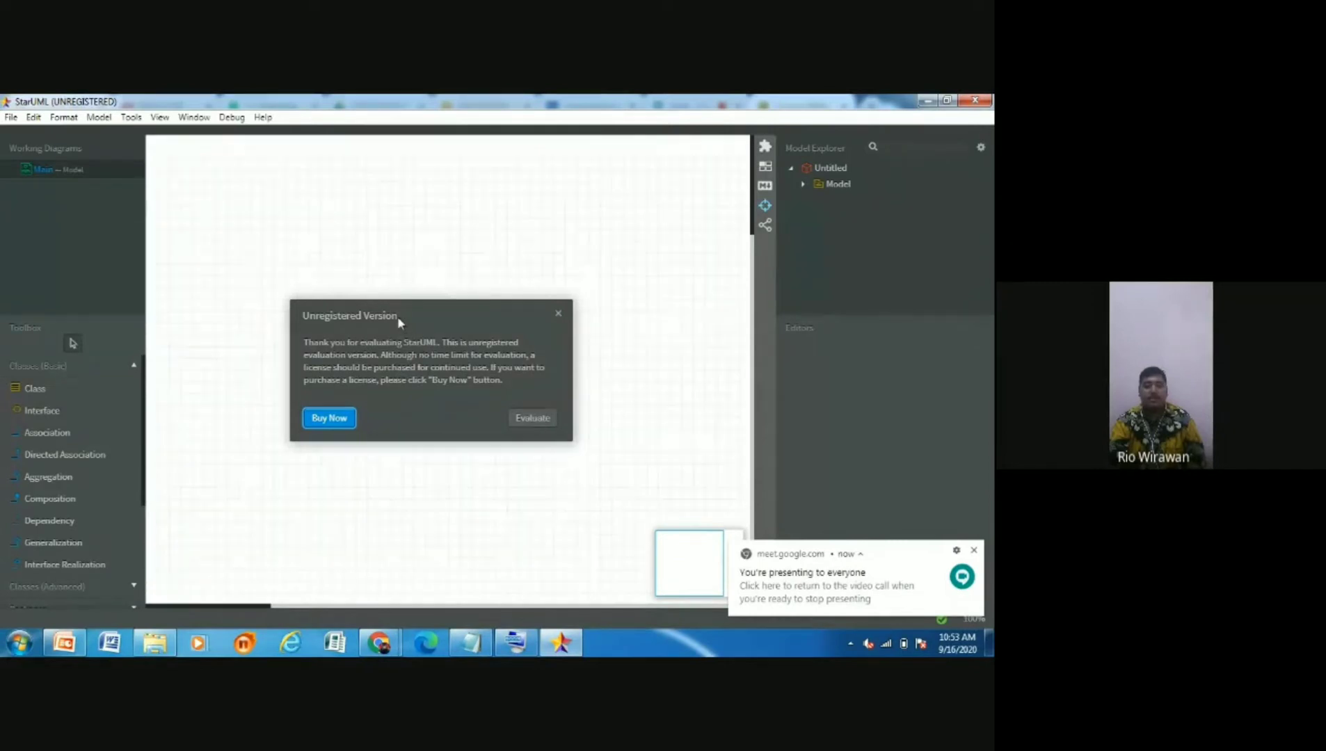
Continue with the evaluation version and dismiss the presenting notification
{"action": "left_click_drag", "start_coordinate": [399, 319], "coordinate": [365, 260]}
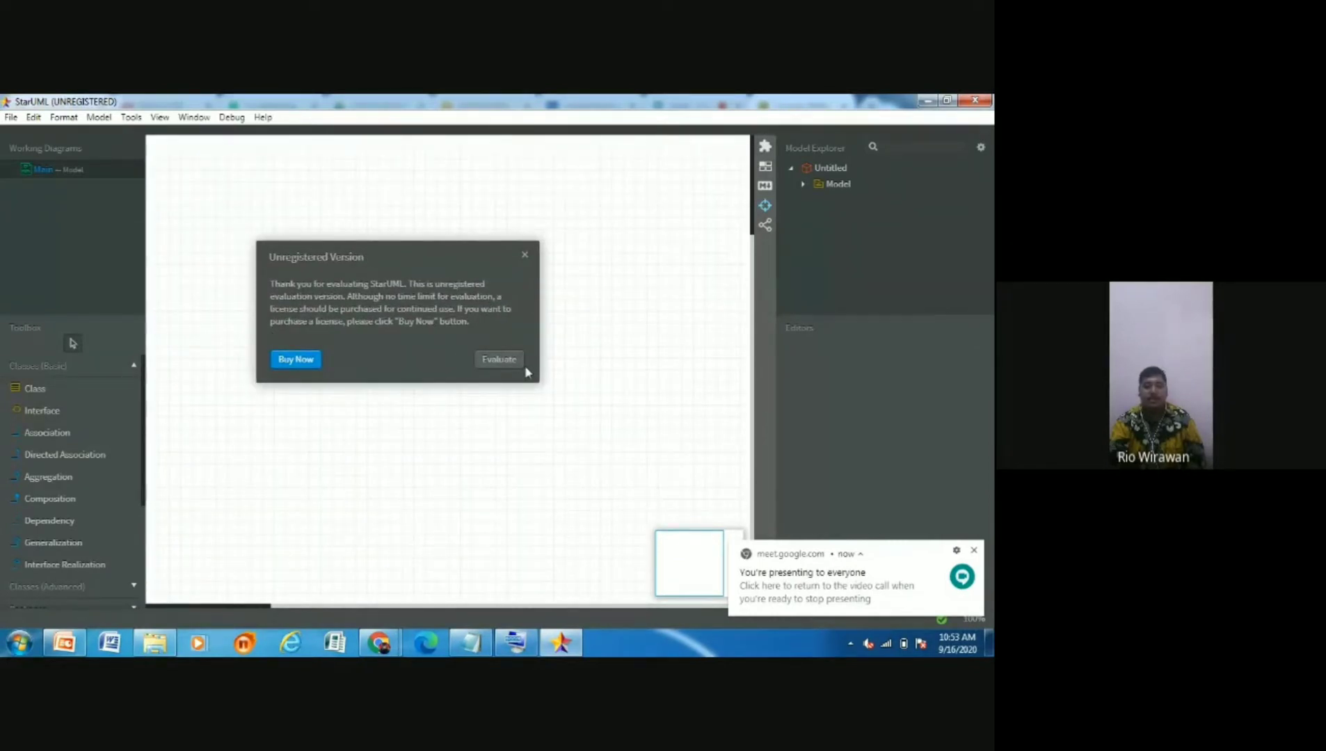
{"action": "left_click", "coordinate": [489, 358]}
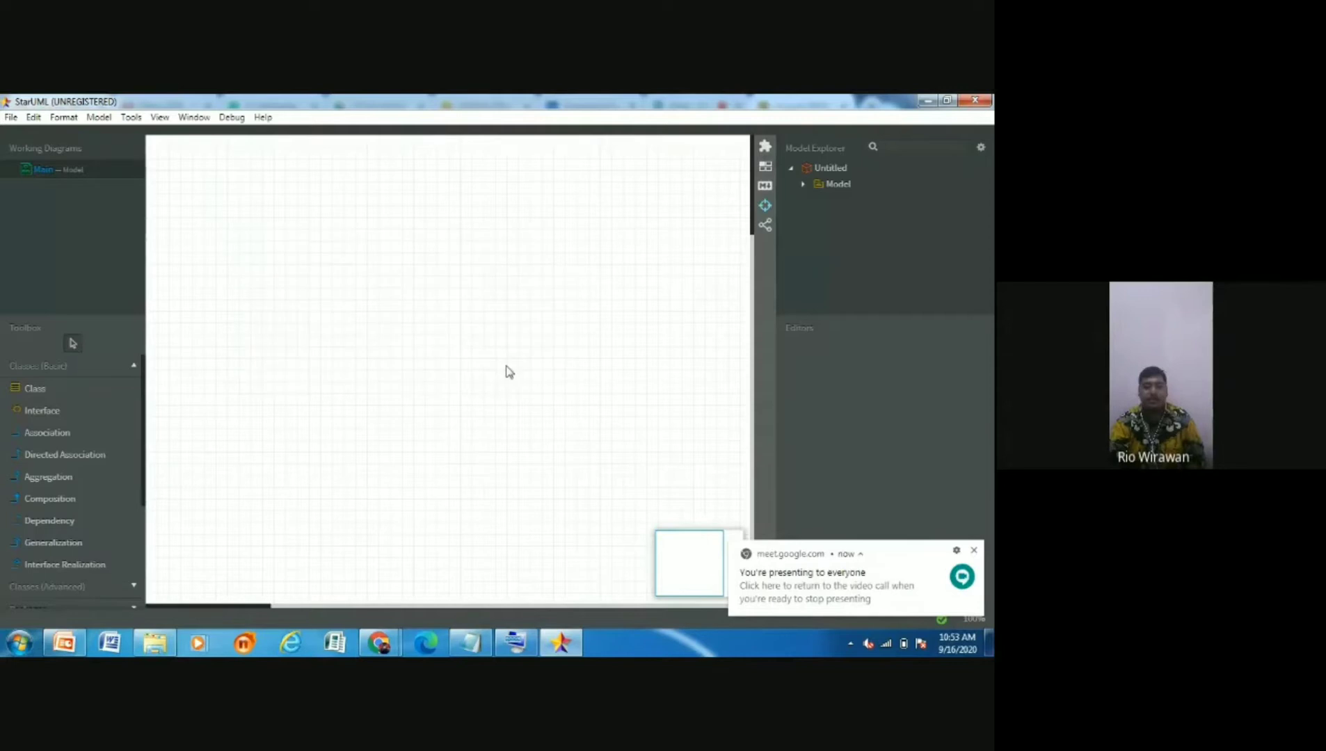
{"action": "left_click", "coordinate": [974, 550]}
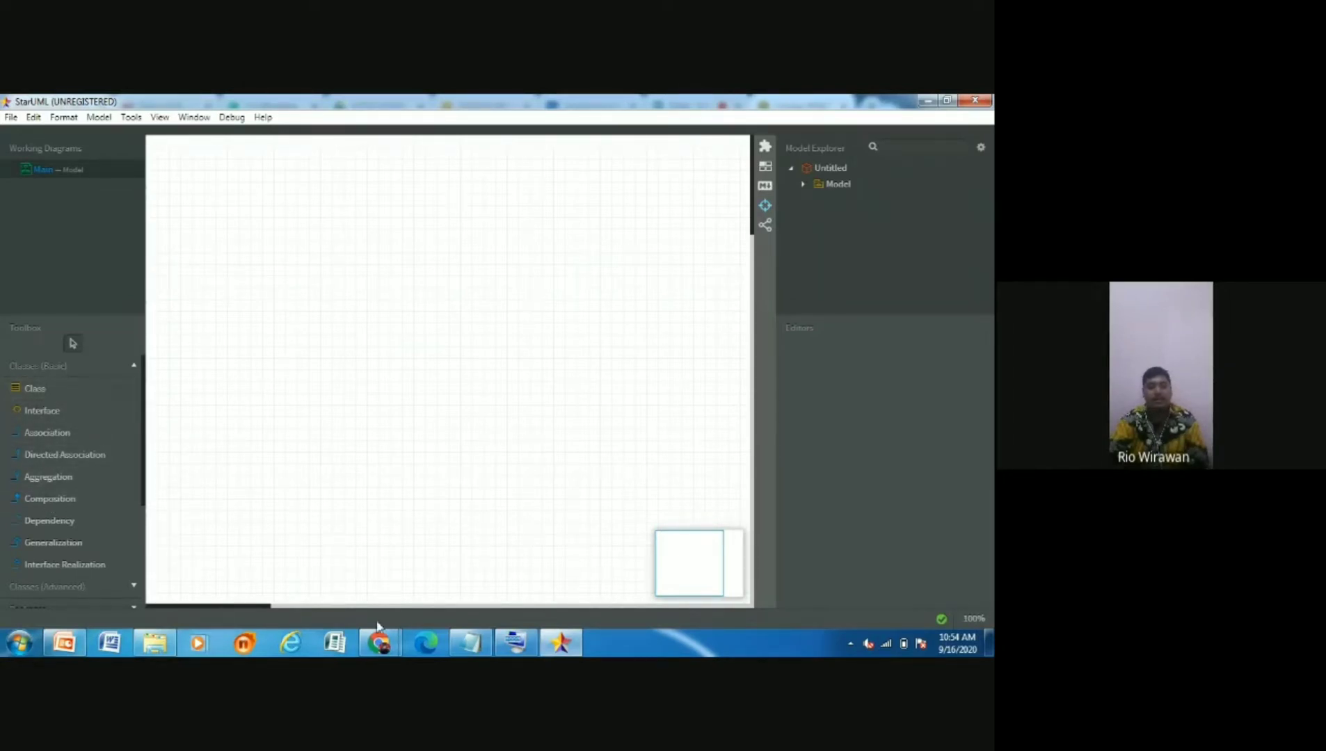
Switch to Chrome to check the Google Meet call and its chat, and return to StarUML
{"action": "mouse_move", "coordinate": [379, 641]}
{"action": "left_click", "coordinate": [330, 572]}
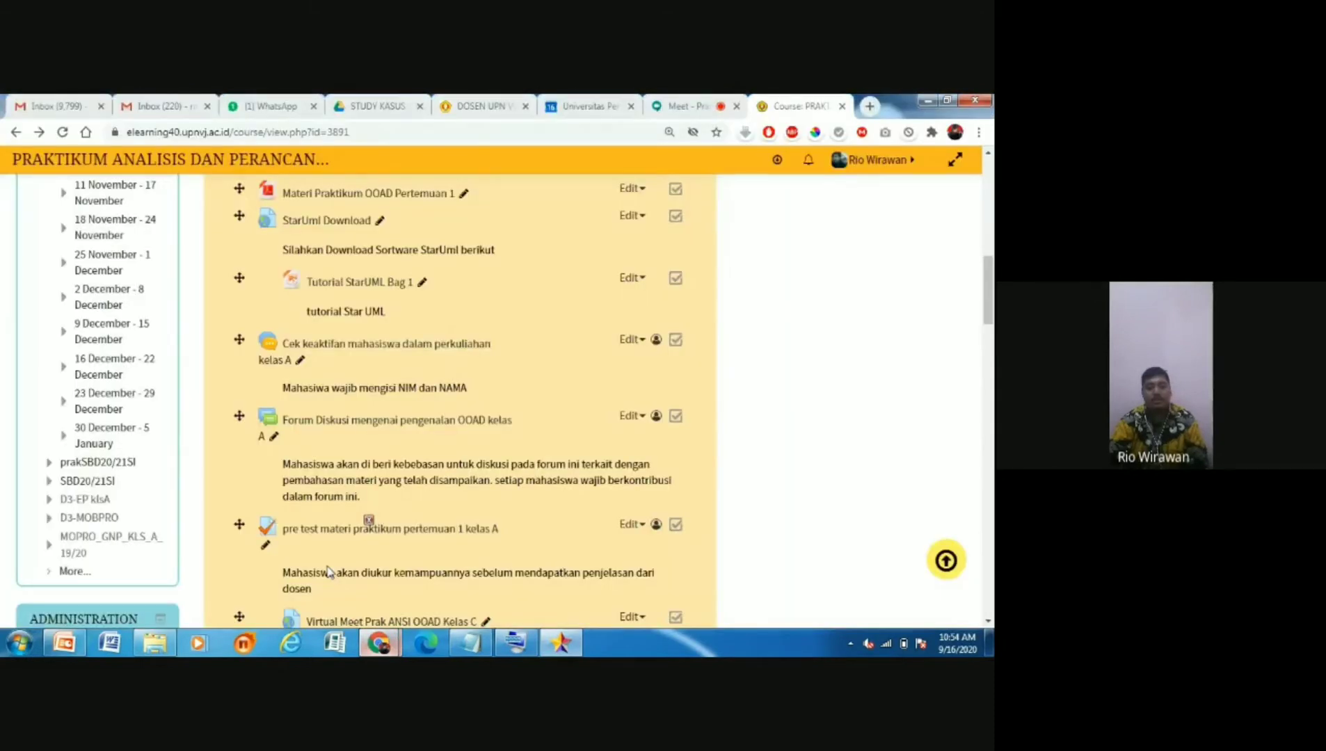
{"action": "left_click", "coordinate": [705, 101]}
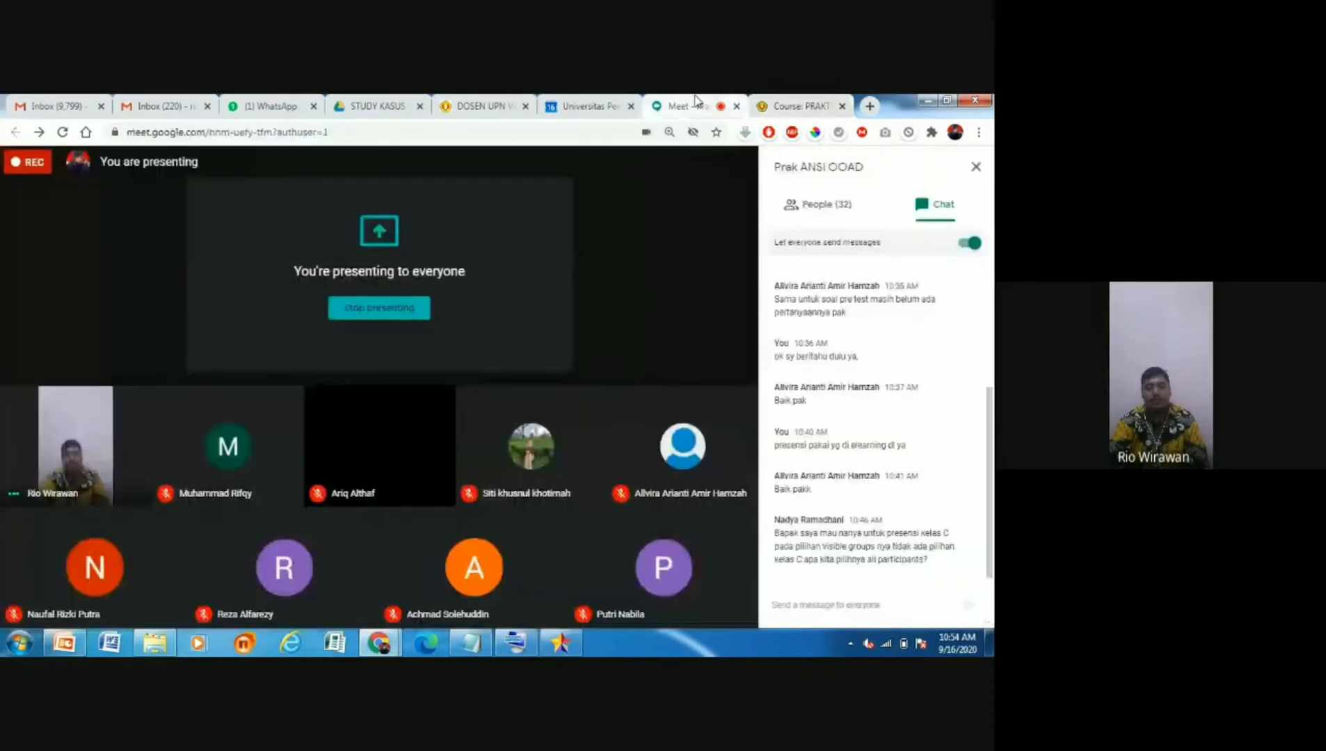
{"action": "left_click", "coordinate": [928, 102]}
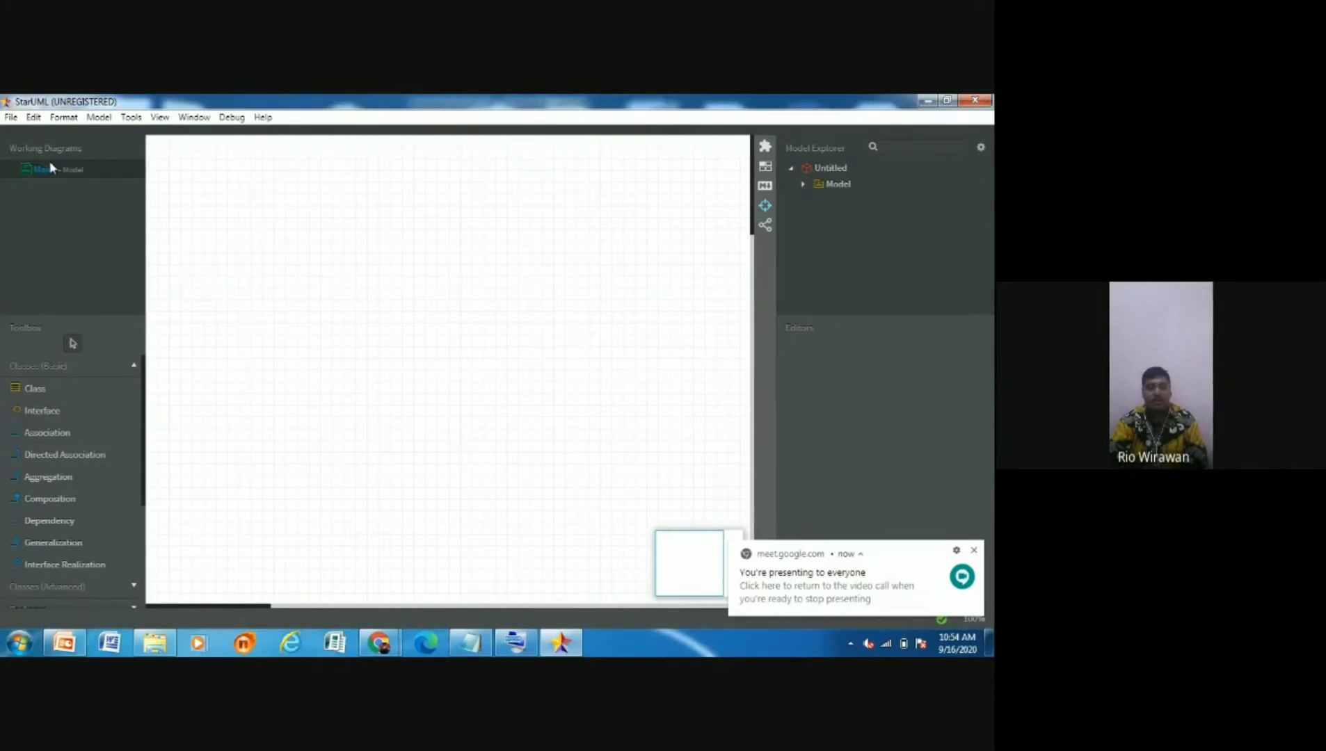
Expand the Model node of the Untitled project and dismiss the presenting notification
{"action": "left_click", "coordinate": [804, 184]}
{"action": "left_click", "coordinate": [974, 550]}
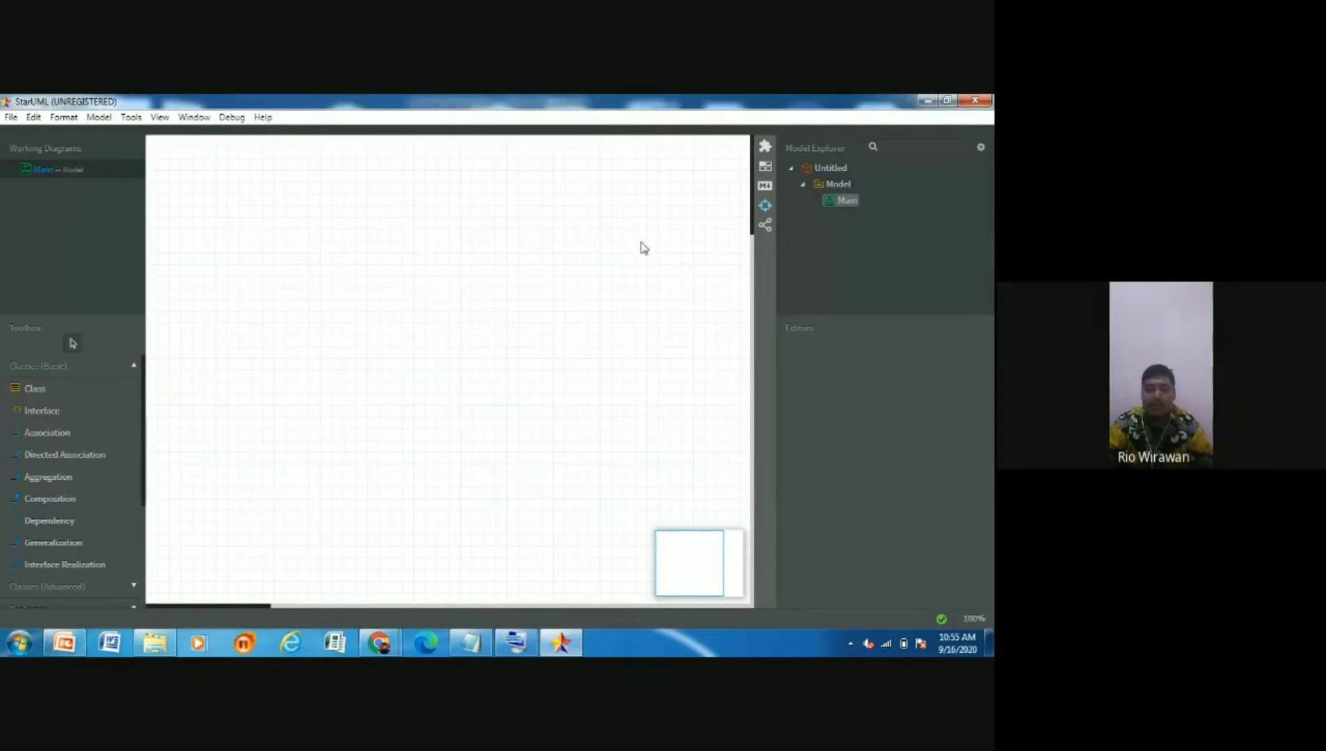
{"action": "right_click", "coordinate": [846, 204]}
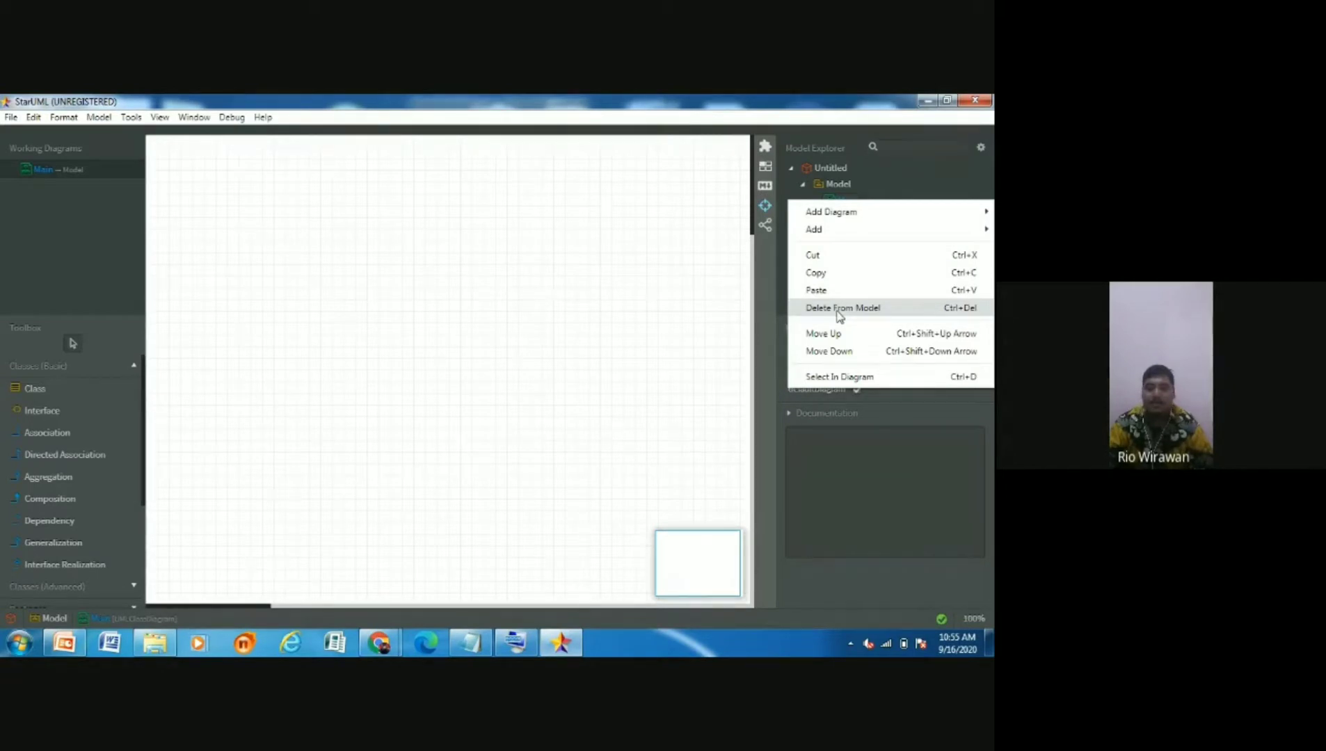
{"action": "left_click", "coordinate": [841, 181]}
{"action": "right_click", "coordinate": [841, 182]}
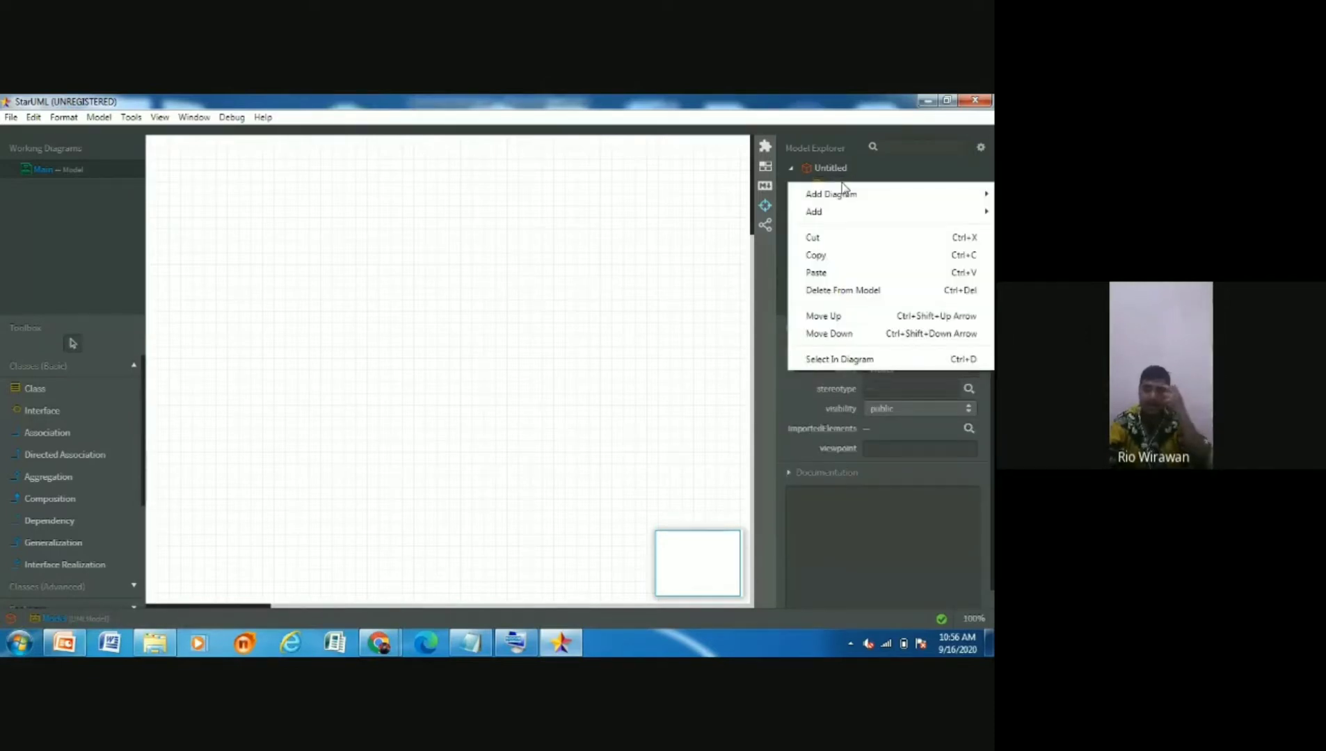
{"action": "left_click", "coordinate": [832, 178]}
{"action": "right_click", "coordinate": [833, 184]}
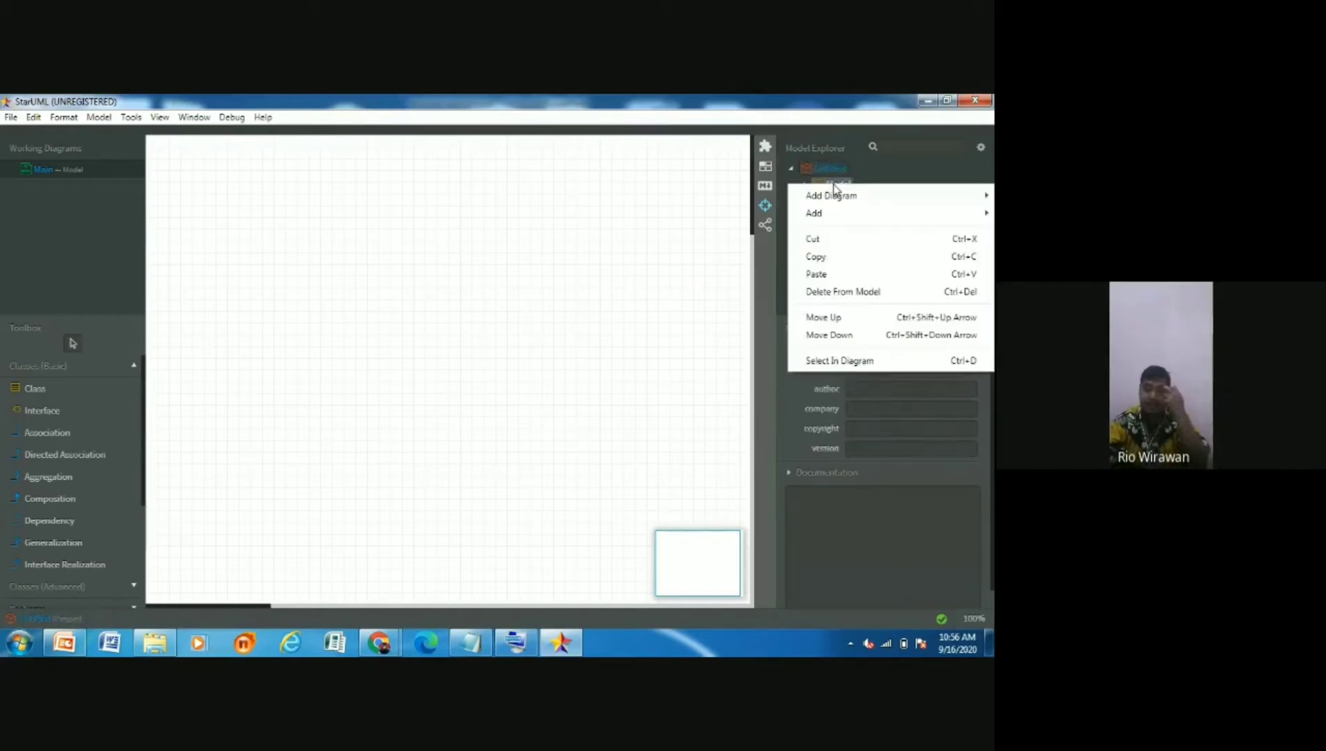
{"action": "mouse_move", "coordinate": [827, 200]}
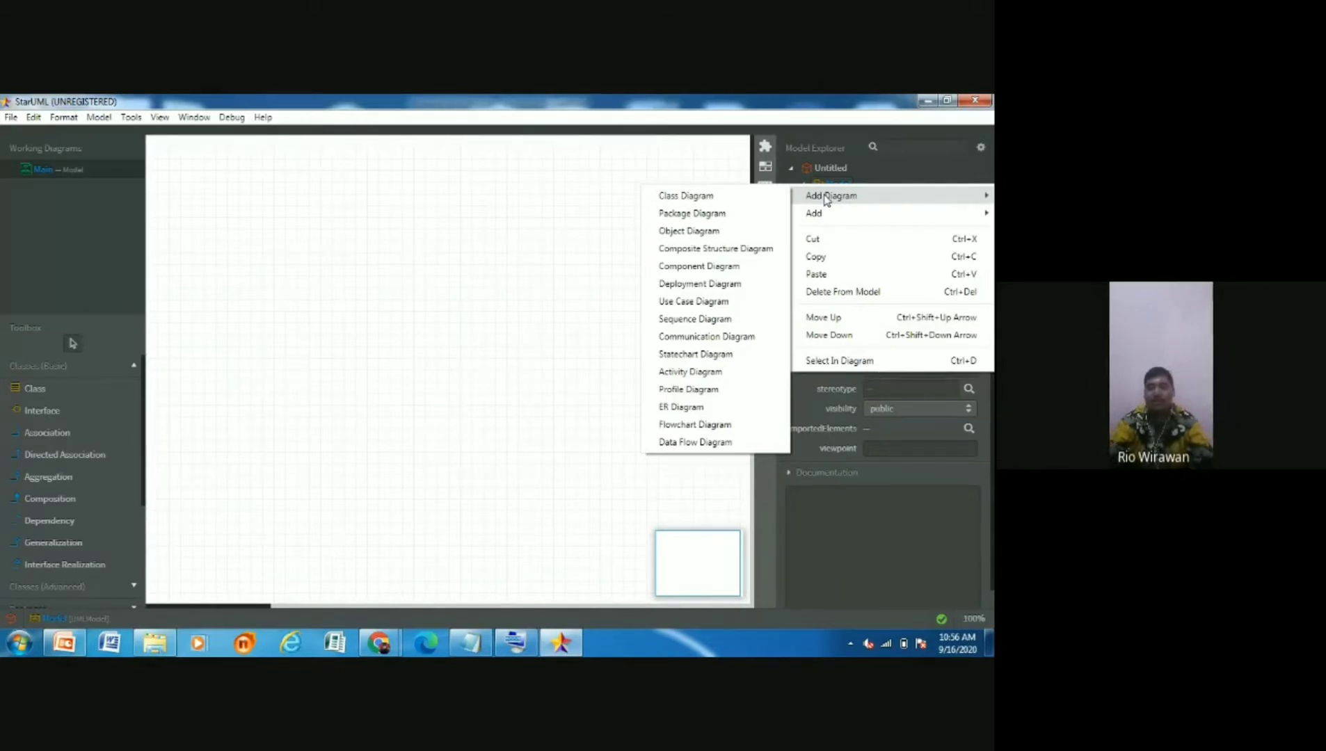
{"action": "left_click", "coordinate": [807, 104]}
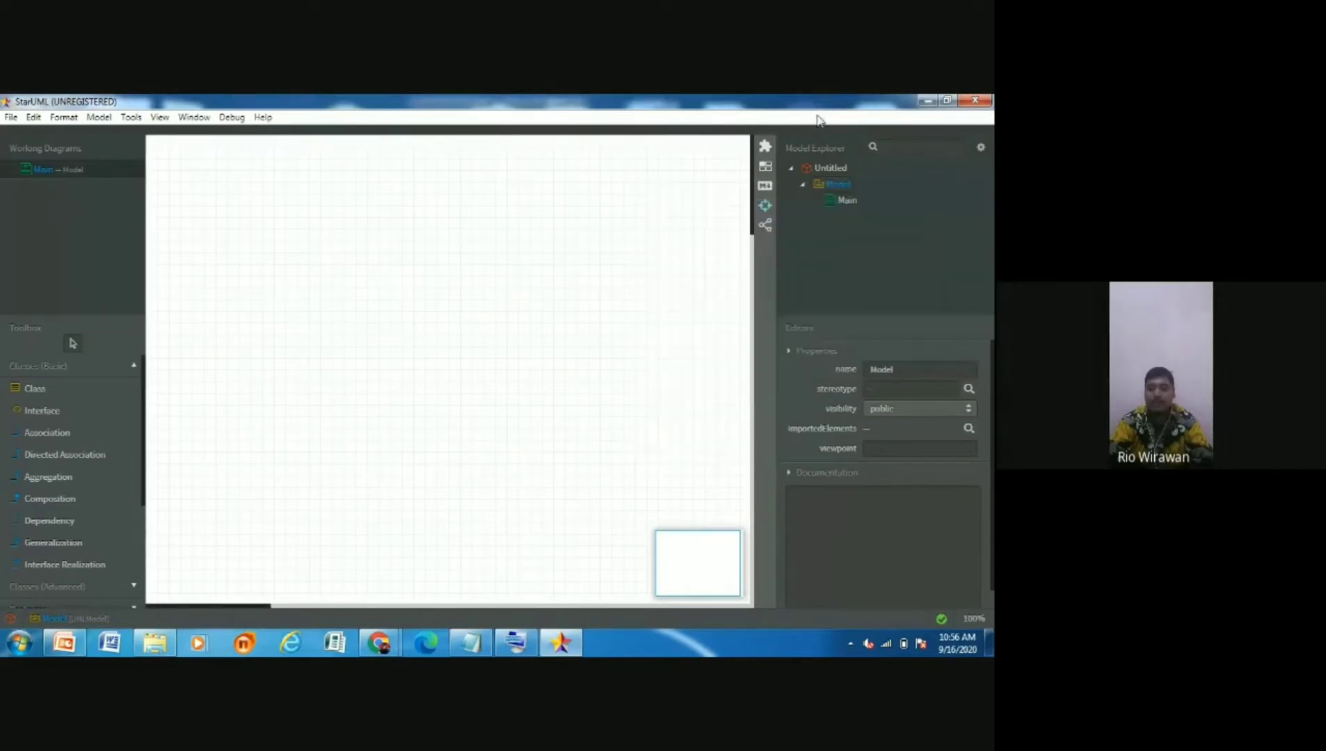
Add a Use Case Diagram to Model in the Untitled project
{"action": "right_click", "coordinate": [840, 185]}
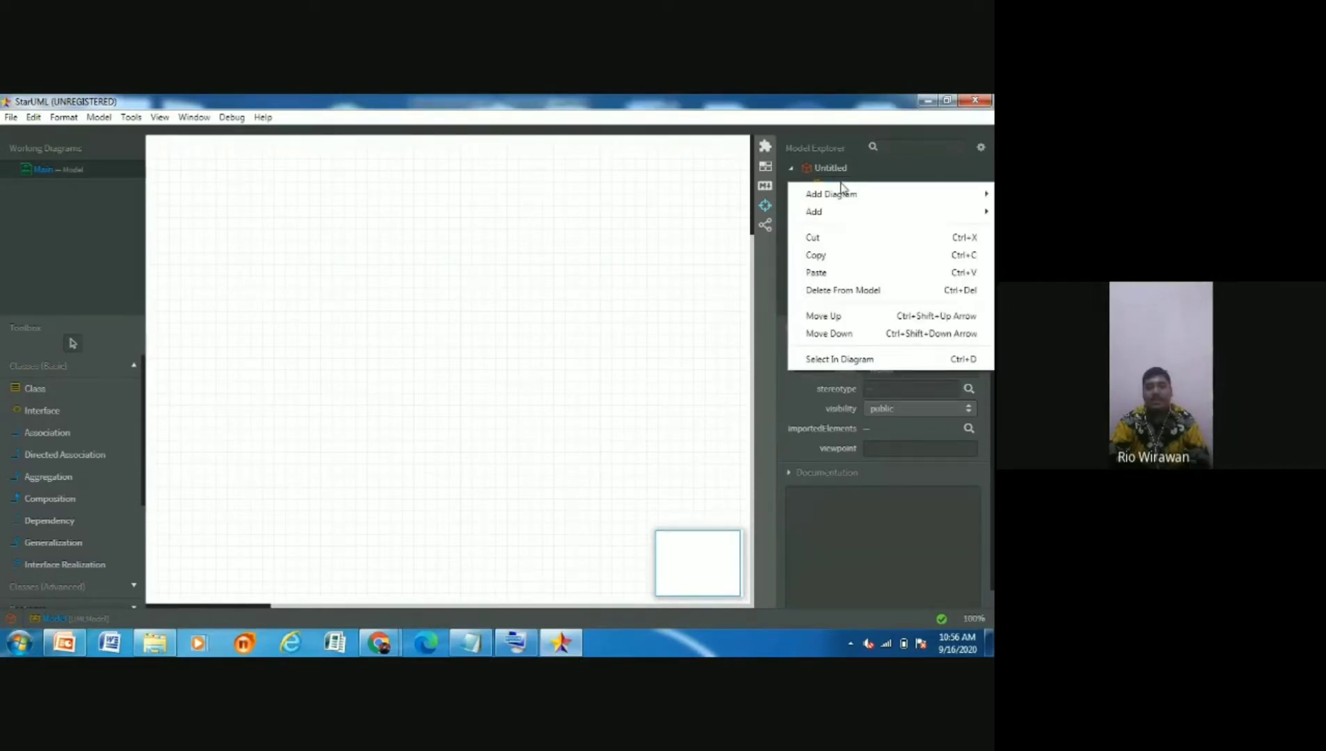
{"action": "mouse_move", "coordinate": [840, 195]}
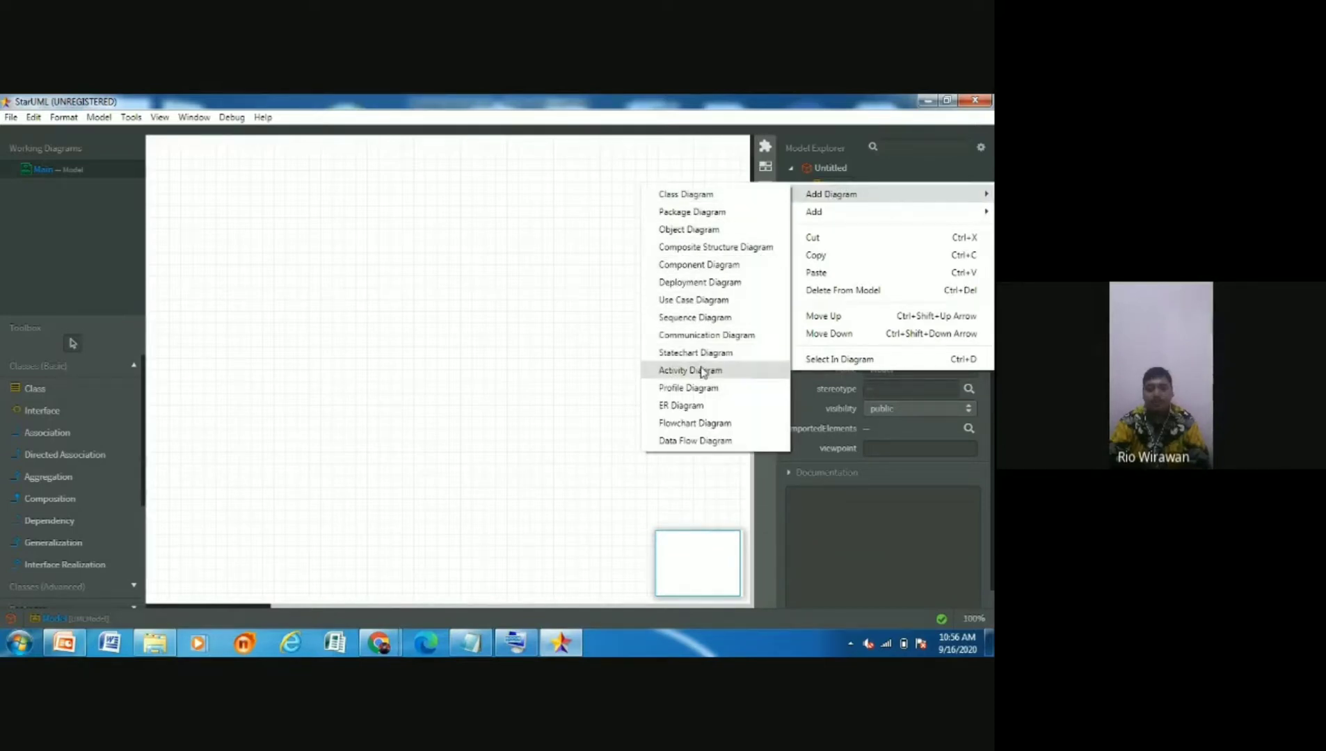
{"action": "left_click", "coordinate": [694, 302]}
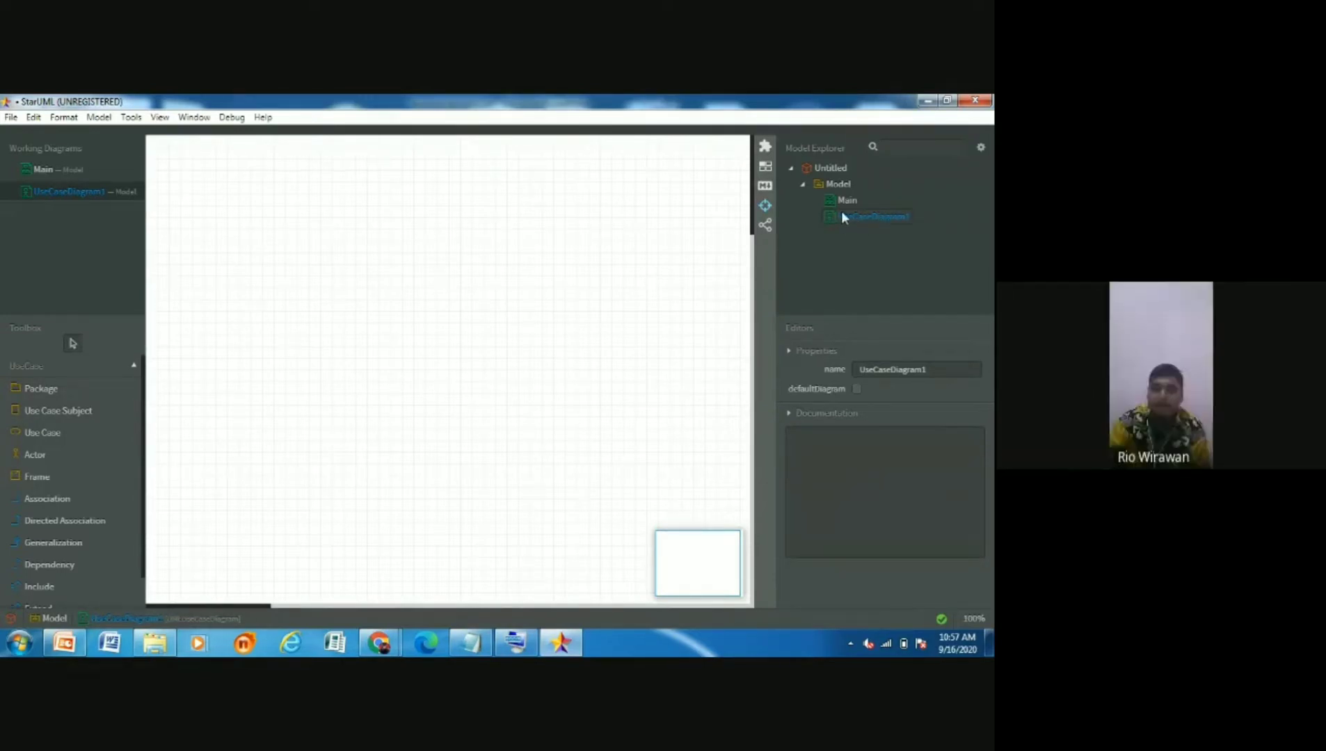
Look at the Google Meet window in Chrome and return to the use case diagram in StarUML
{"action": "mouse_move", "coordinate": [383, 649]}
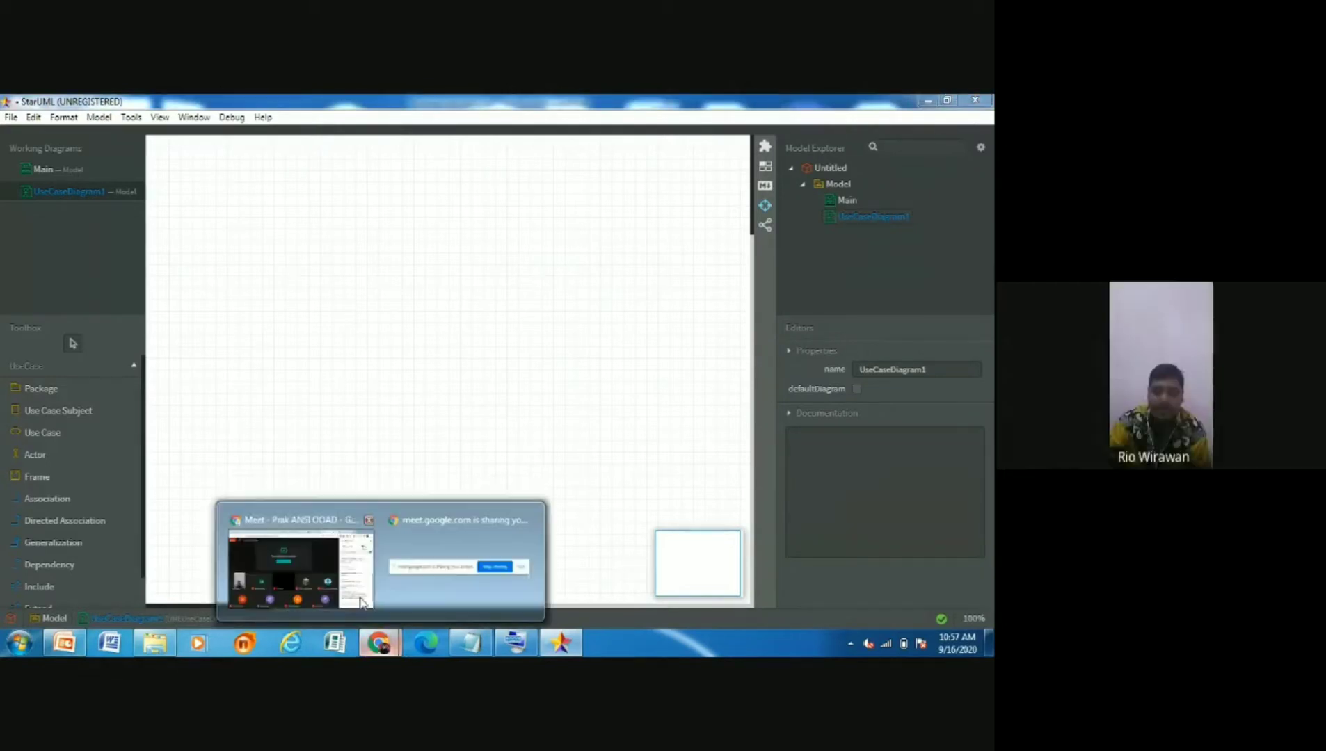
{"action": "left_click", "coordinate": [341, 579]}
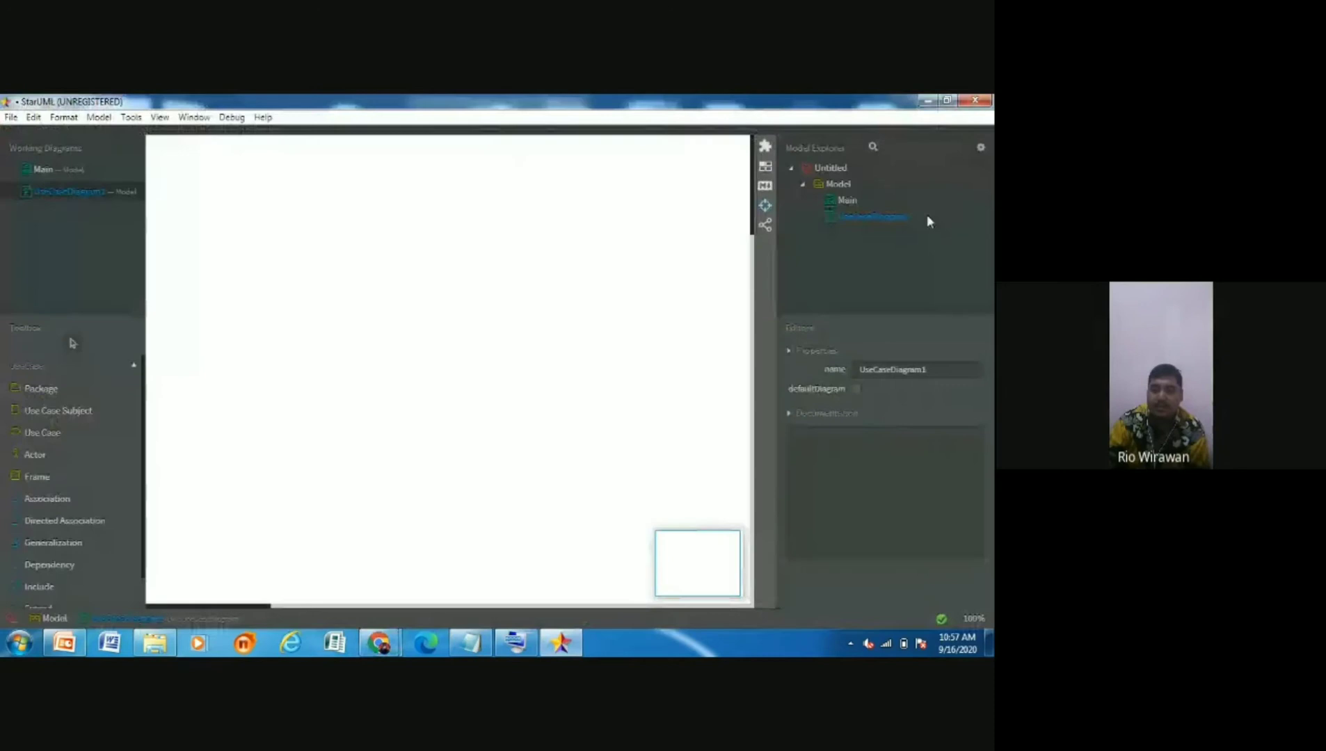
{"action": "left_click", "coordinate": [158, 174]}
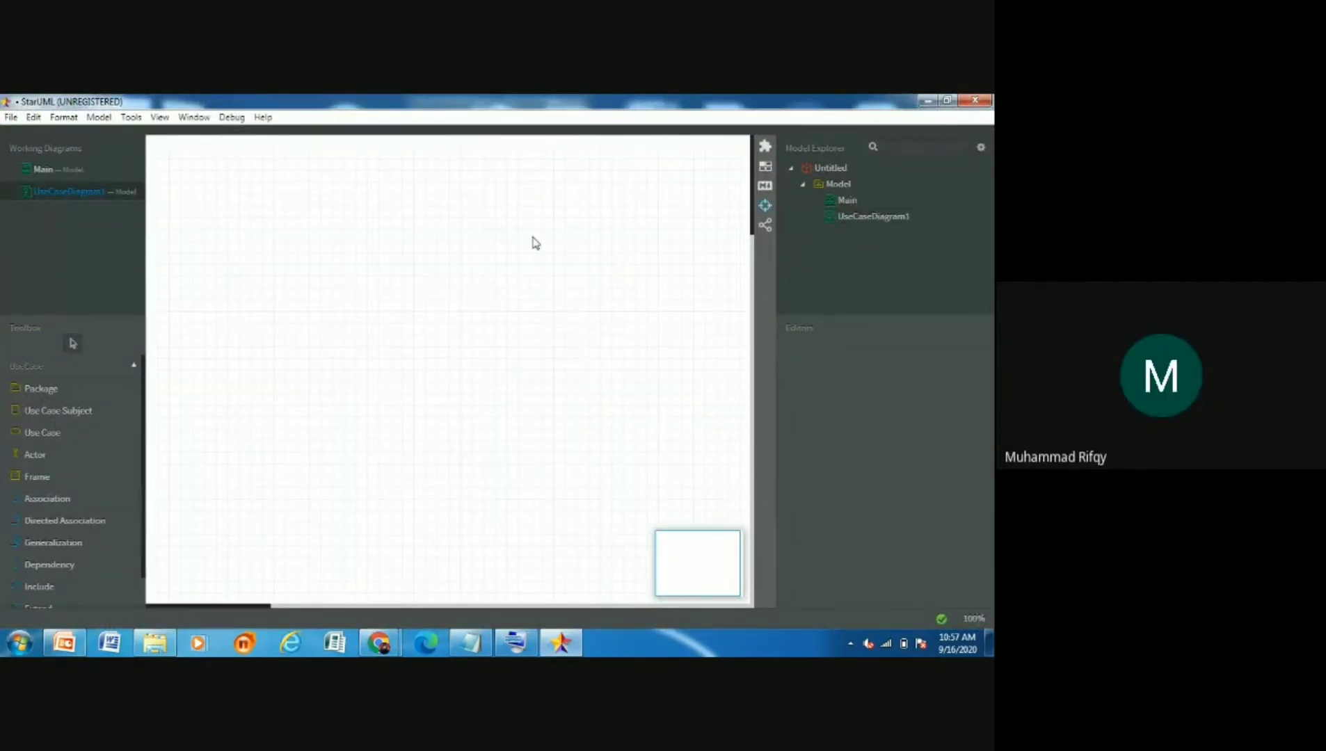
{"action": "right_click", "coordinate": [870, 220]}
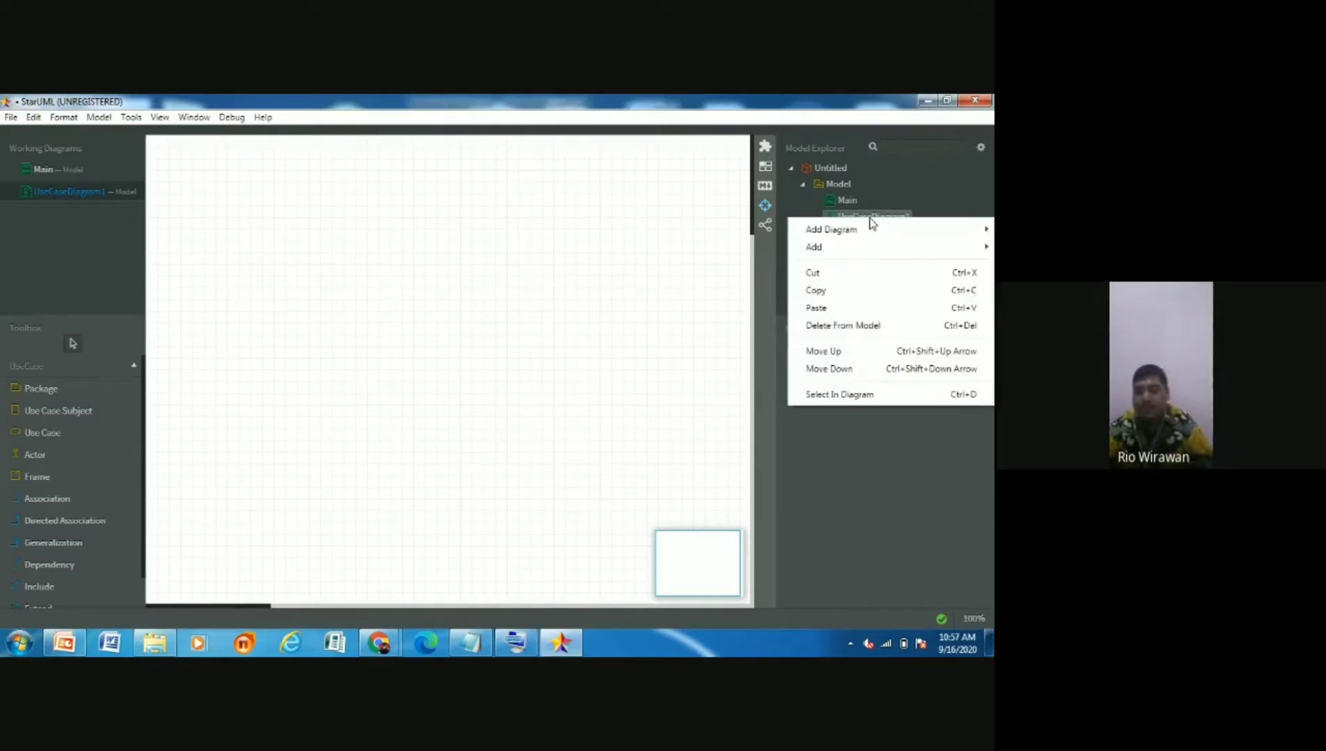
{"action": "left_click", "coordinate": [849, 198]}
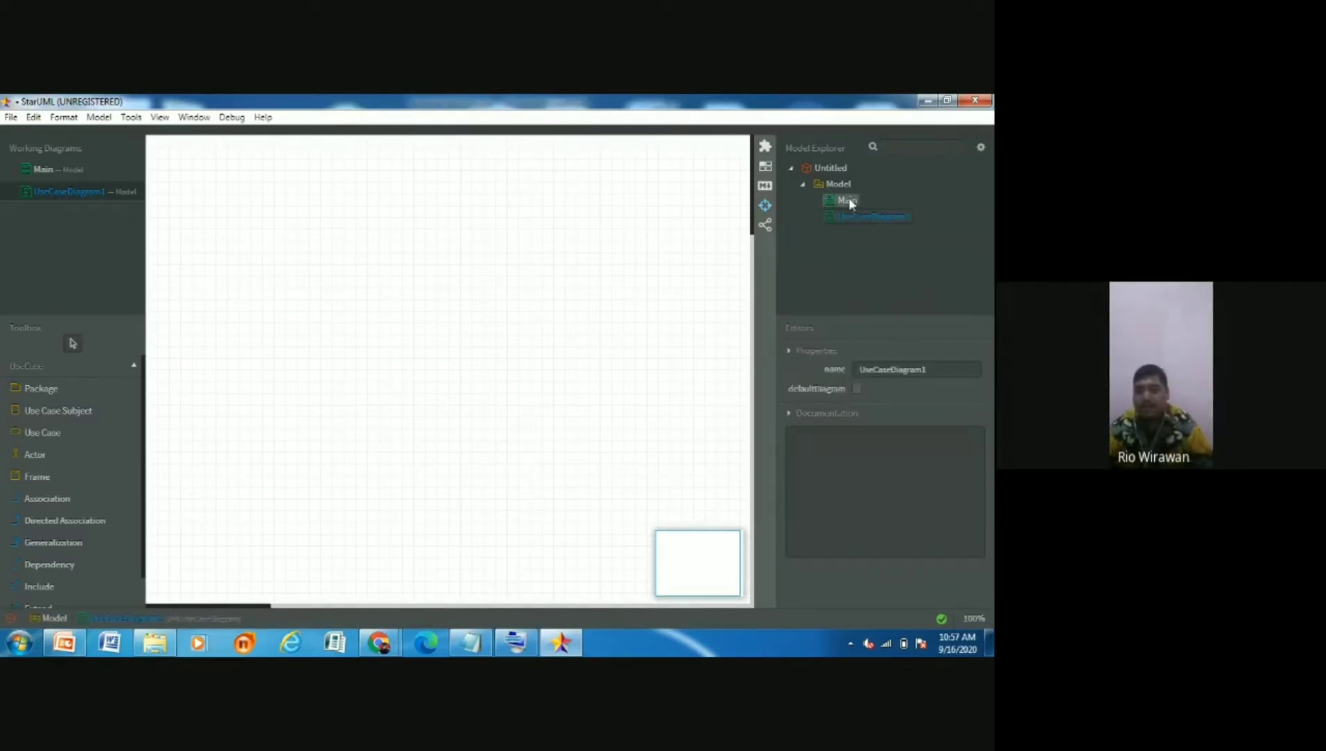
{"action": "left_click", "coordinate": [849, 199]}
Rename the new use case diagram as Siakad
{"action": "left_click", "coordinate": [850, 217]}
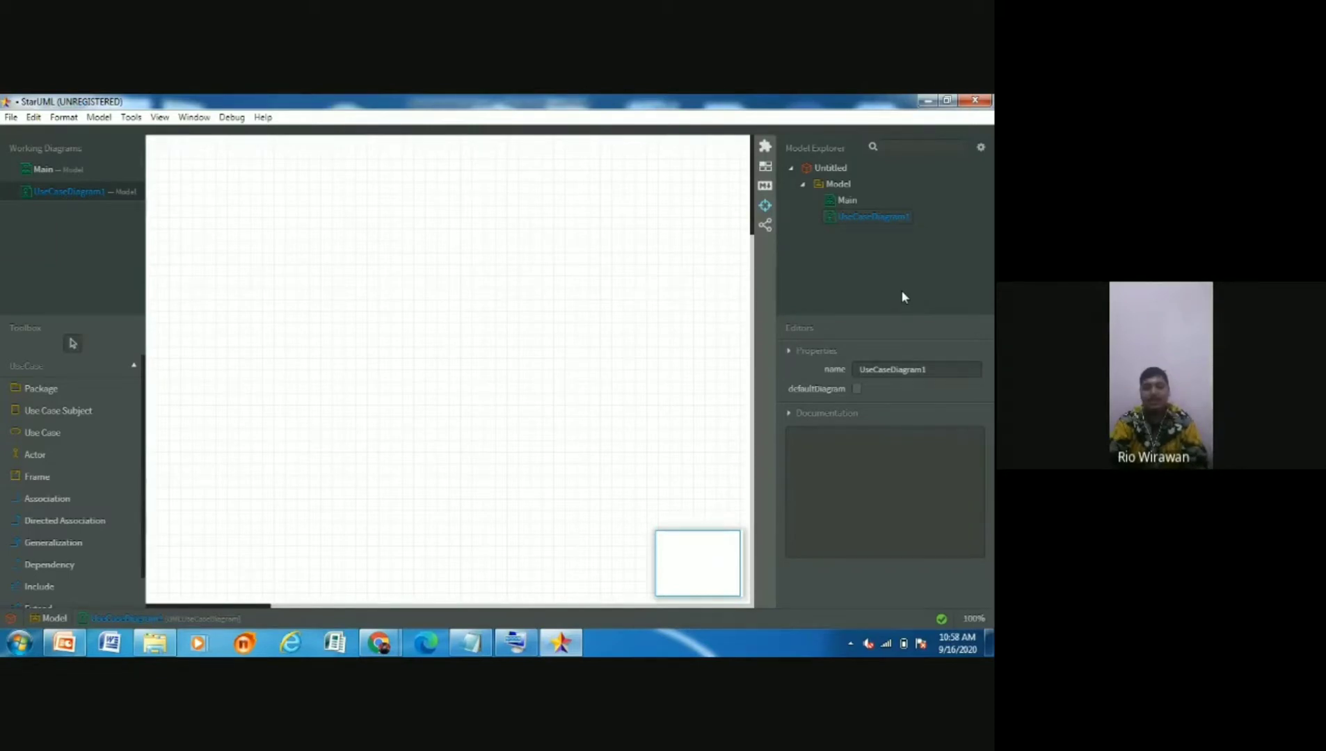
{"action": "left_click", "coordinate": [897, 370]}
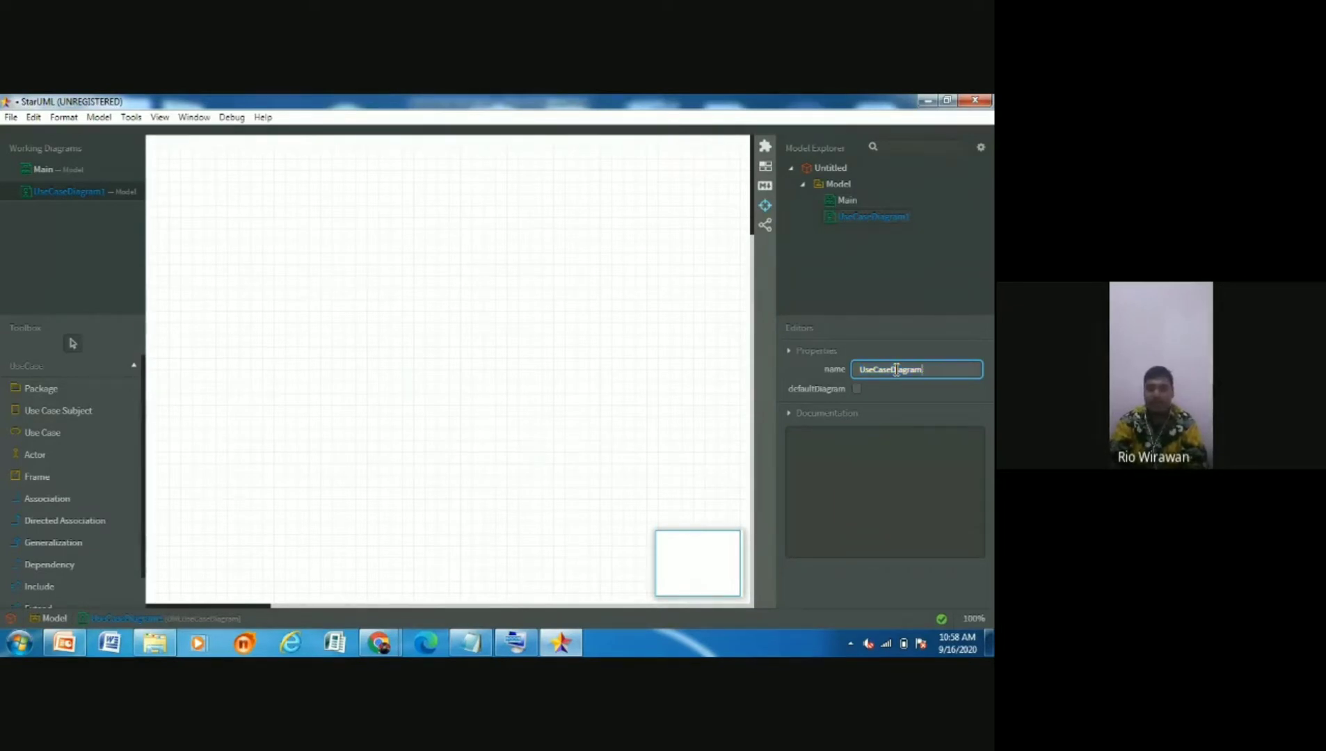
{"action": "key", "text": "BackSpace"}
{"action": "key", "text": "BackSpace"}
{"action": "key", "text": "BackSpace"}
{"action": "key", "text": "BackSpace"}
{"action": "key", "text": "BackSpace"}
{"action": "key", "text": "BackSpace"}
{"action": "key", "text": "BackSpace"}
{"action": "key", "text": "BackSpace"}
{"action": "key", "text": "BackSpace"}
{"action": "key", "text": "BackSpace"}
{"action": "key", "text": "BackSpace"}
{"action": "key", "text": "BackSpace"}
{"action": "key", "text": "BackSpace"}
{"action": "key", "text": "BackSpace"}
{"action": "key", "text": "BackSpace"}
{"action": "type", "text": "S"}
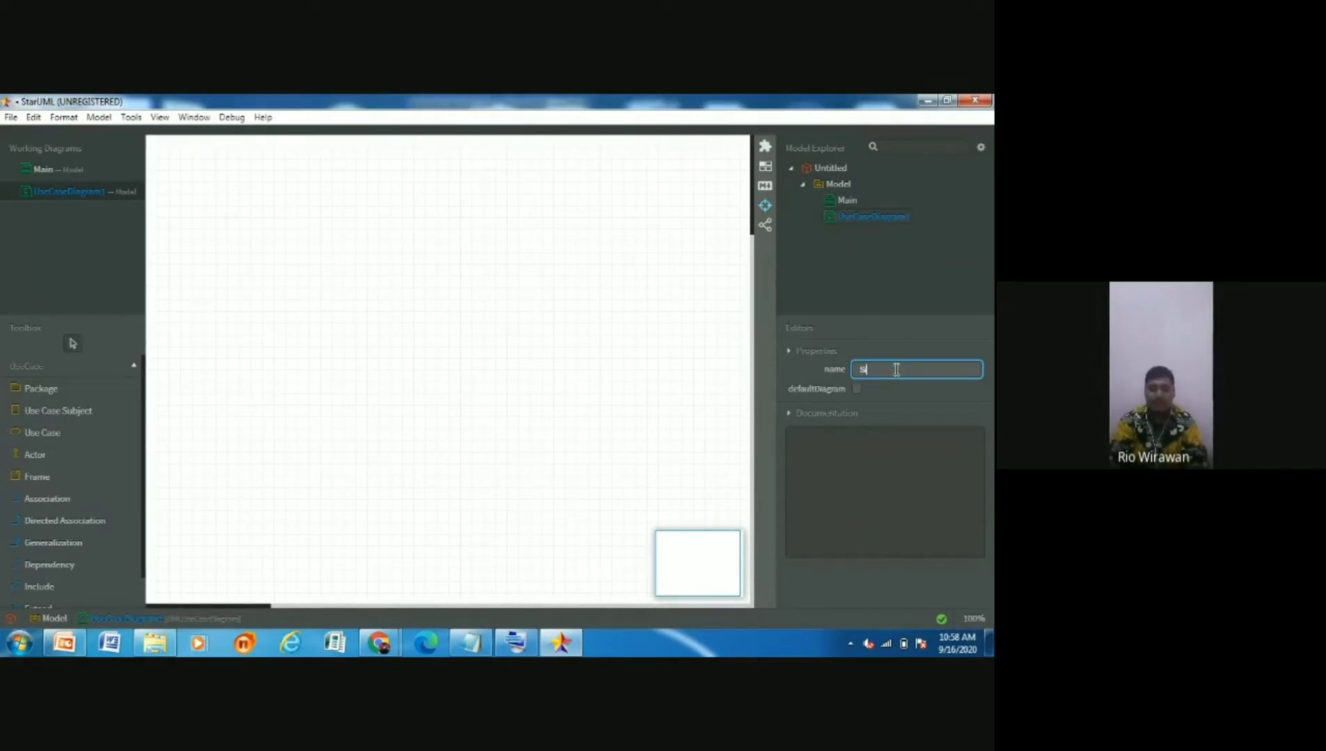
{"action": "type", "text": "iakad"}
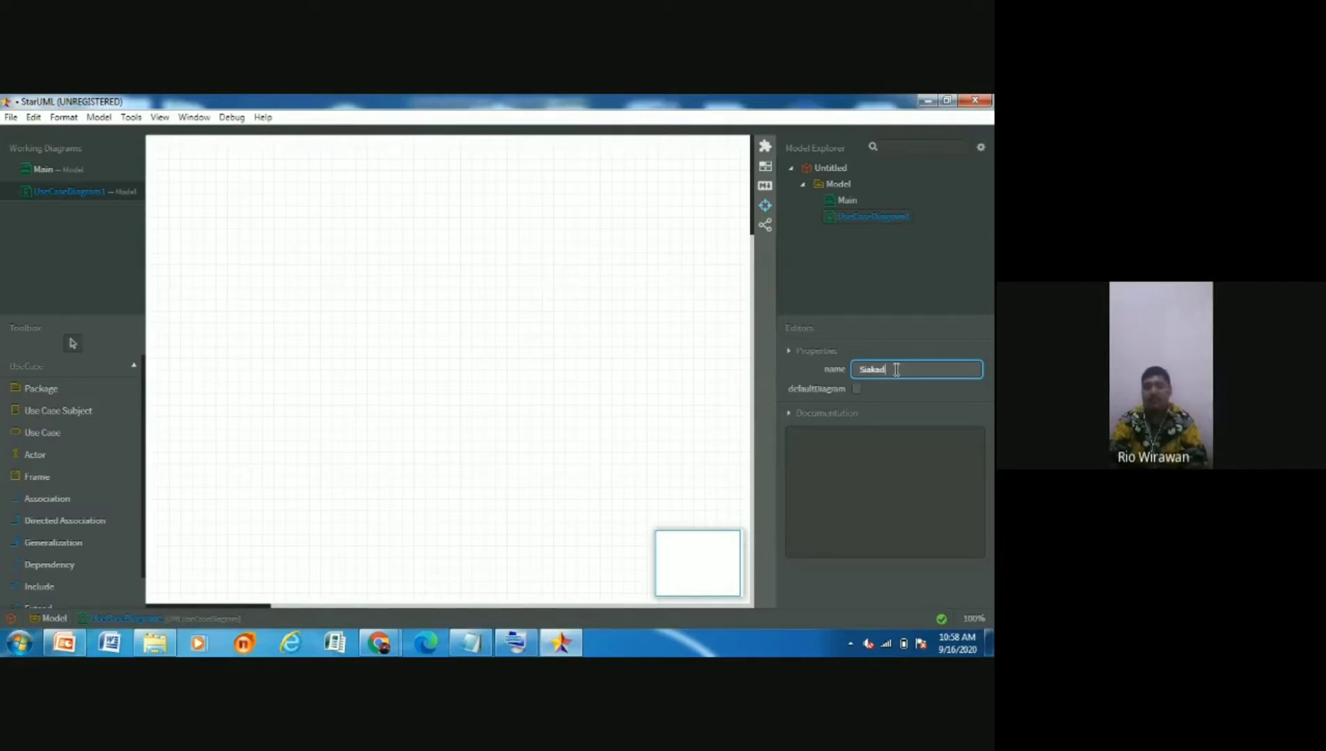
{"action": "key", "text": "Return"}
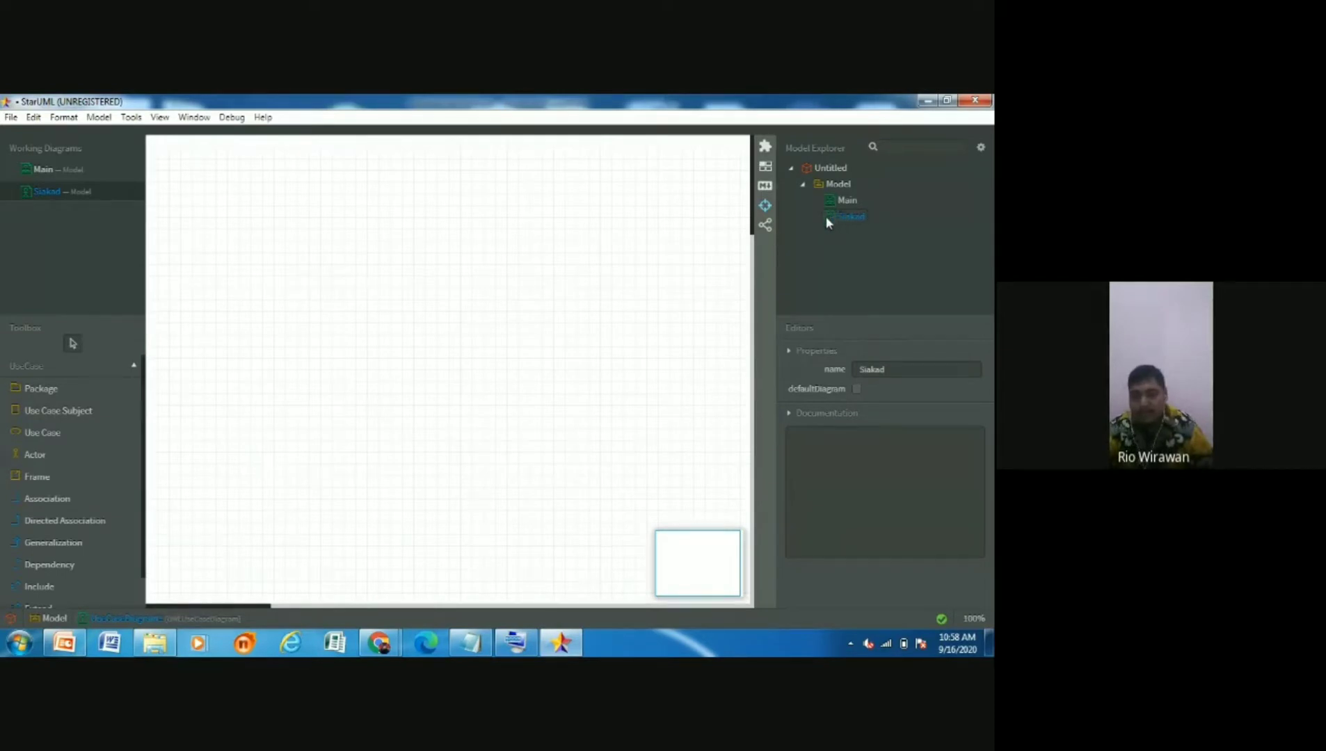
Extend the Siakad diagram's name to "Usecase Siakad"
{"action": "left_click", "coordinate": [908, 361]}
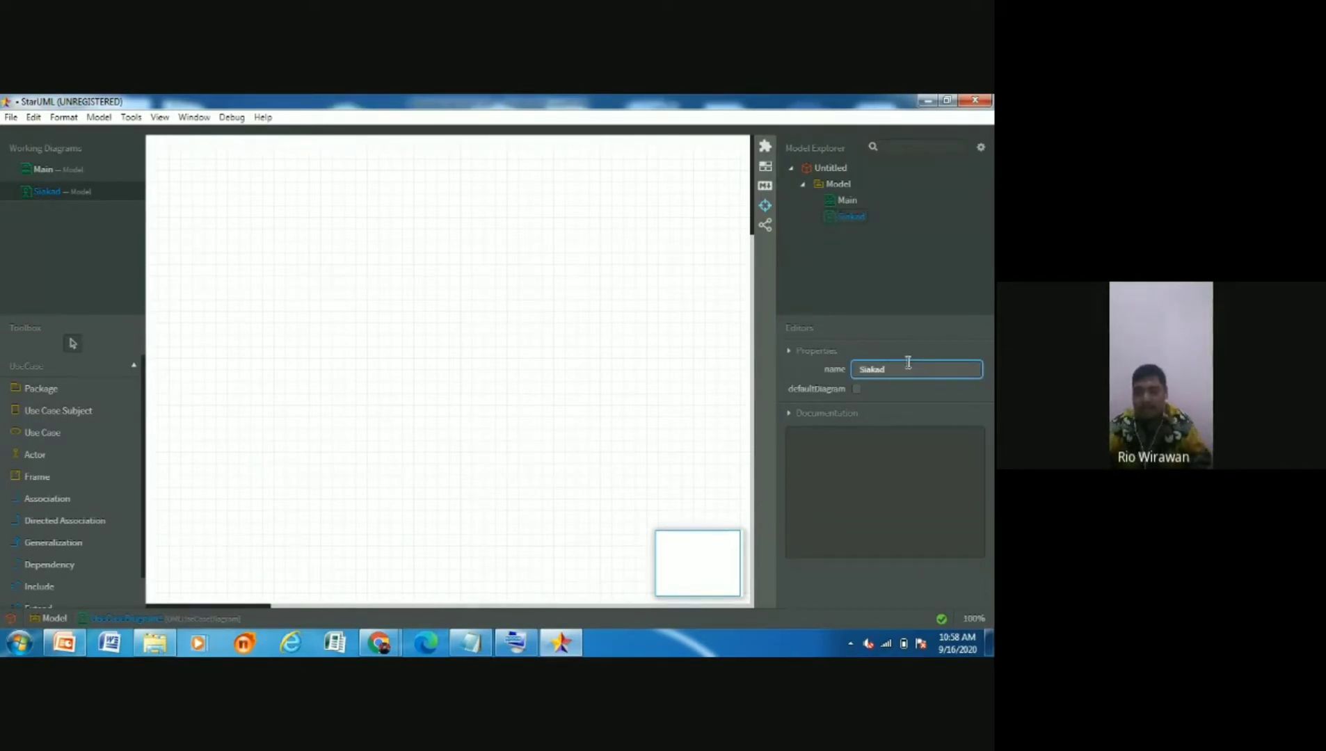
{"action": "left_click", "coordinate": [857, 369]}
{"action": "type", "text": "Usecase"}
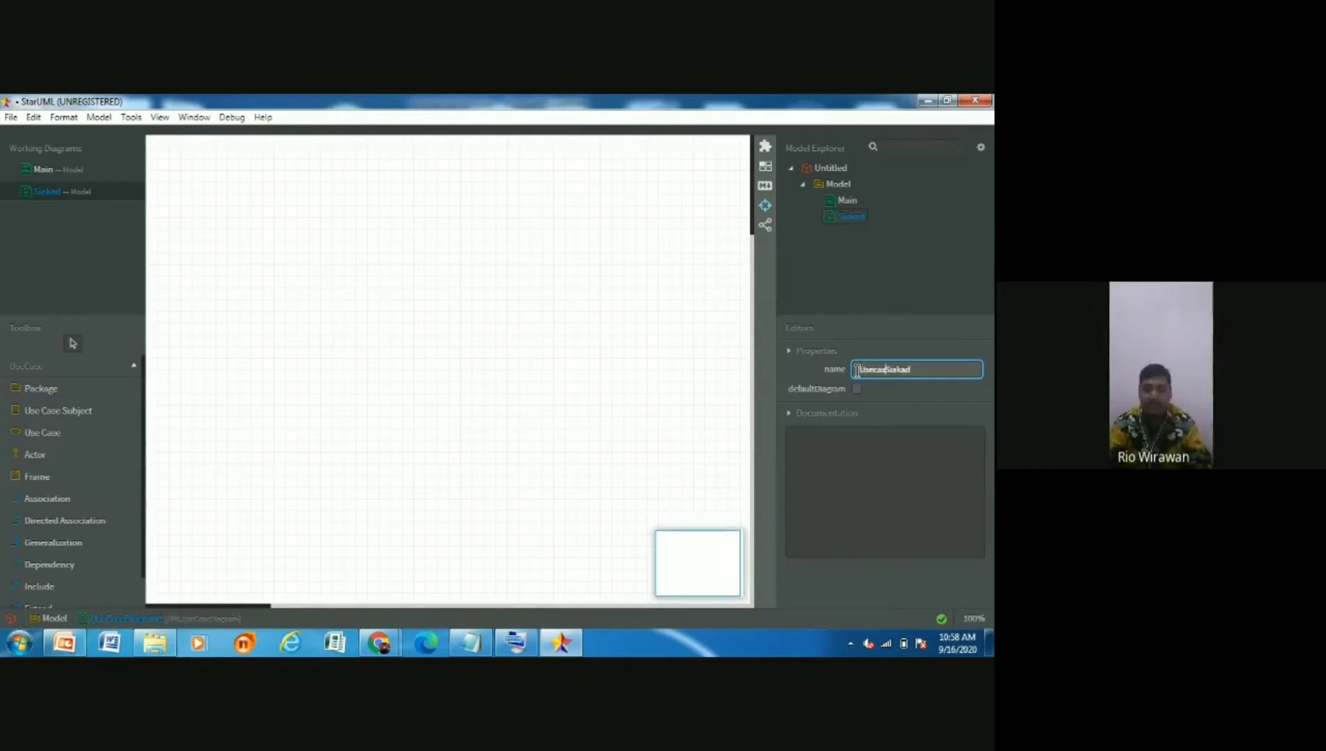
{"action": "key", "text": "Return"}
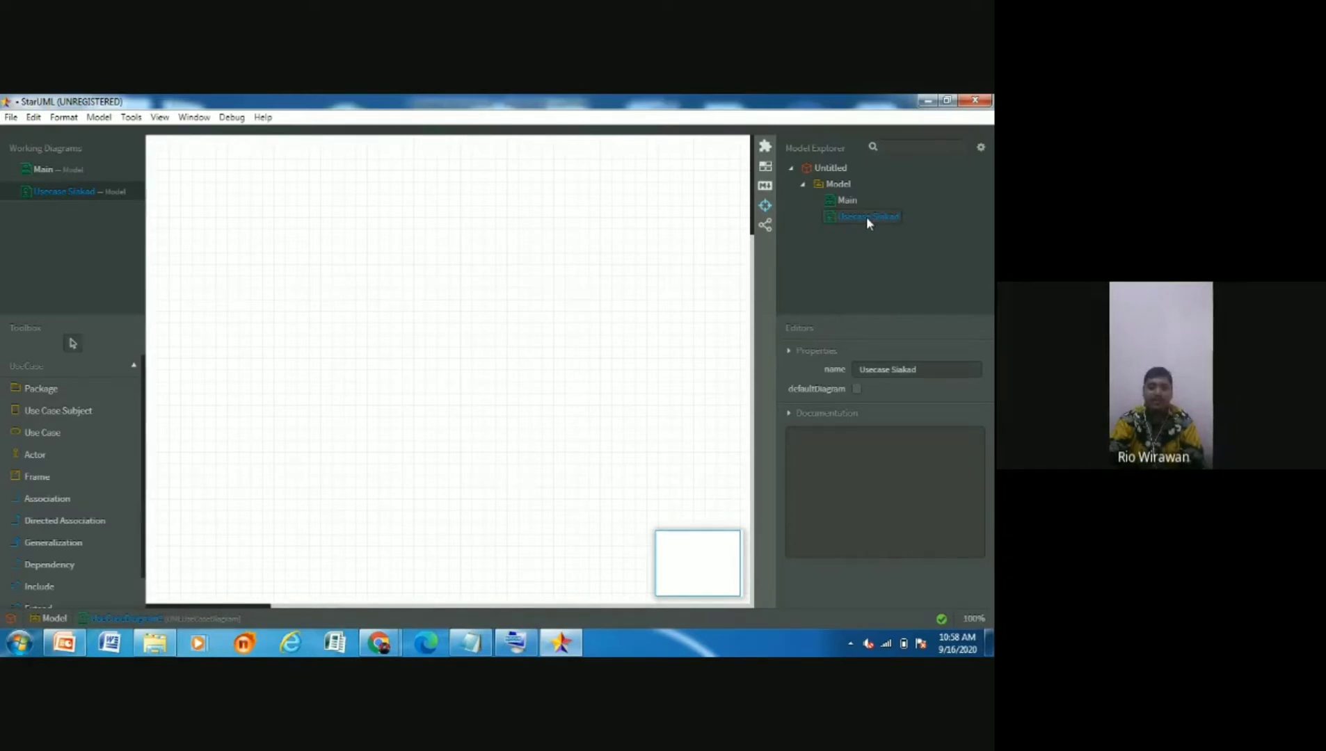
View the Main class diagram and reopen the Usecase Siakad diagram
{"action": "double_click", "coordinate": [855, 200]}
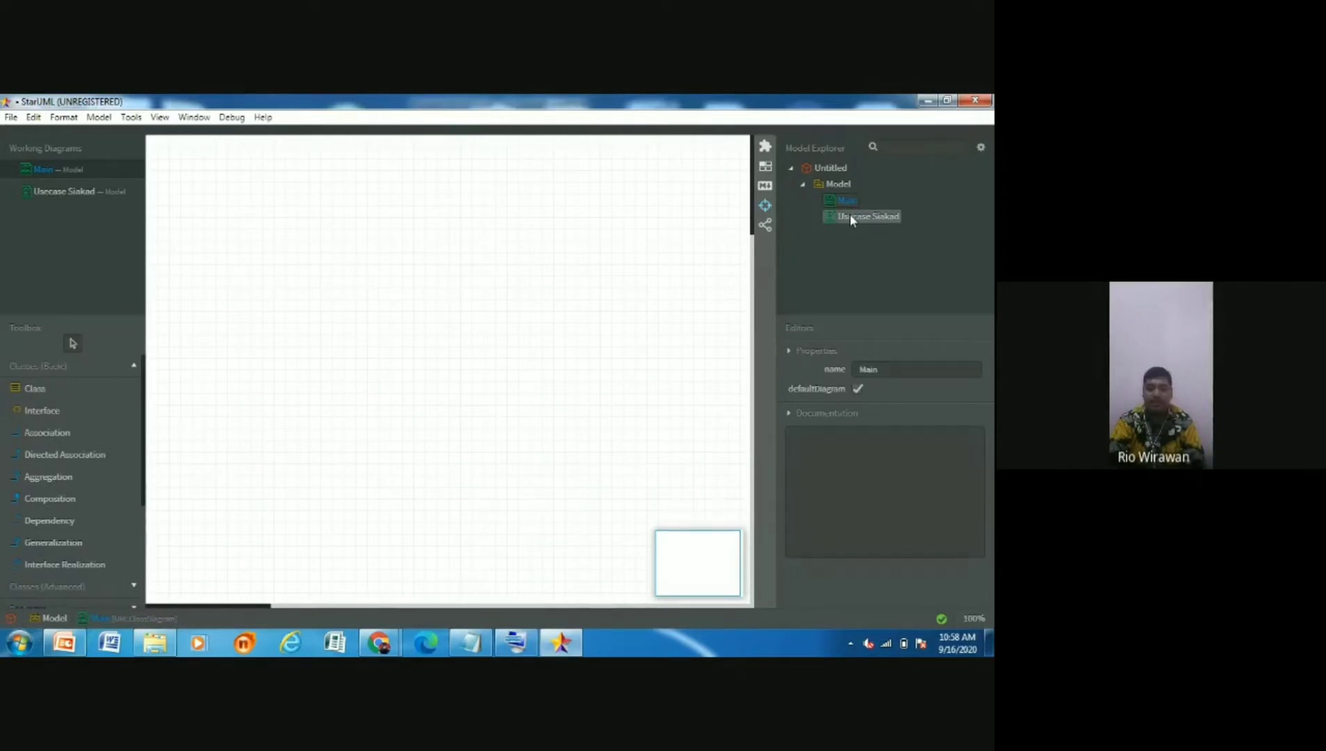
{"action": "left_click", "coordinate": [850, 217]}
{"action": "double_click", "coordinate": [850, 216]}
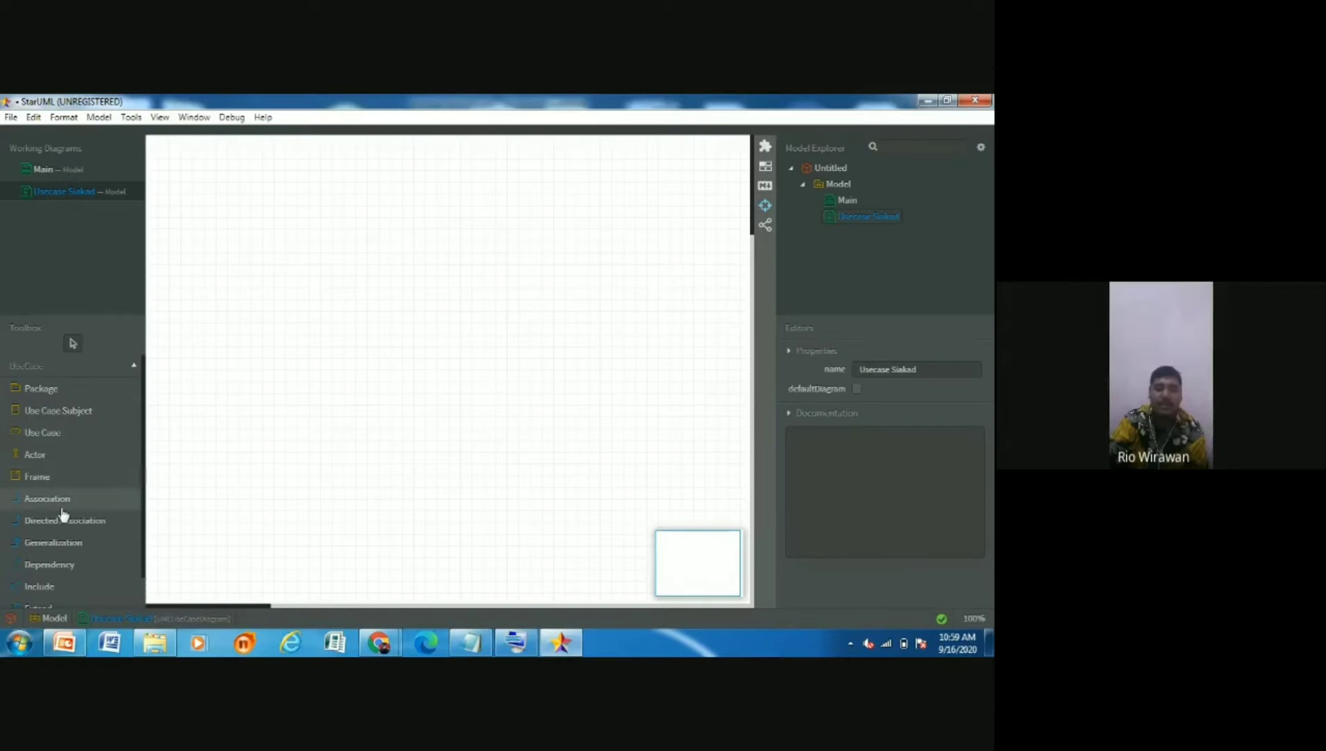
Expand the Annotations tools and look through the elements available for the use case diagram
{"action": "scroll", "coordinate": [64, 513], "scroll_direction": "down", "scroll_amount": 1}
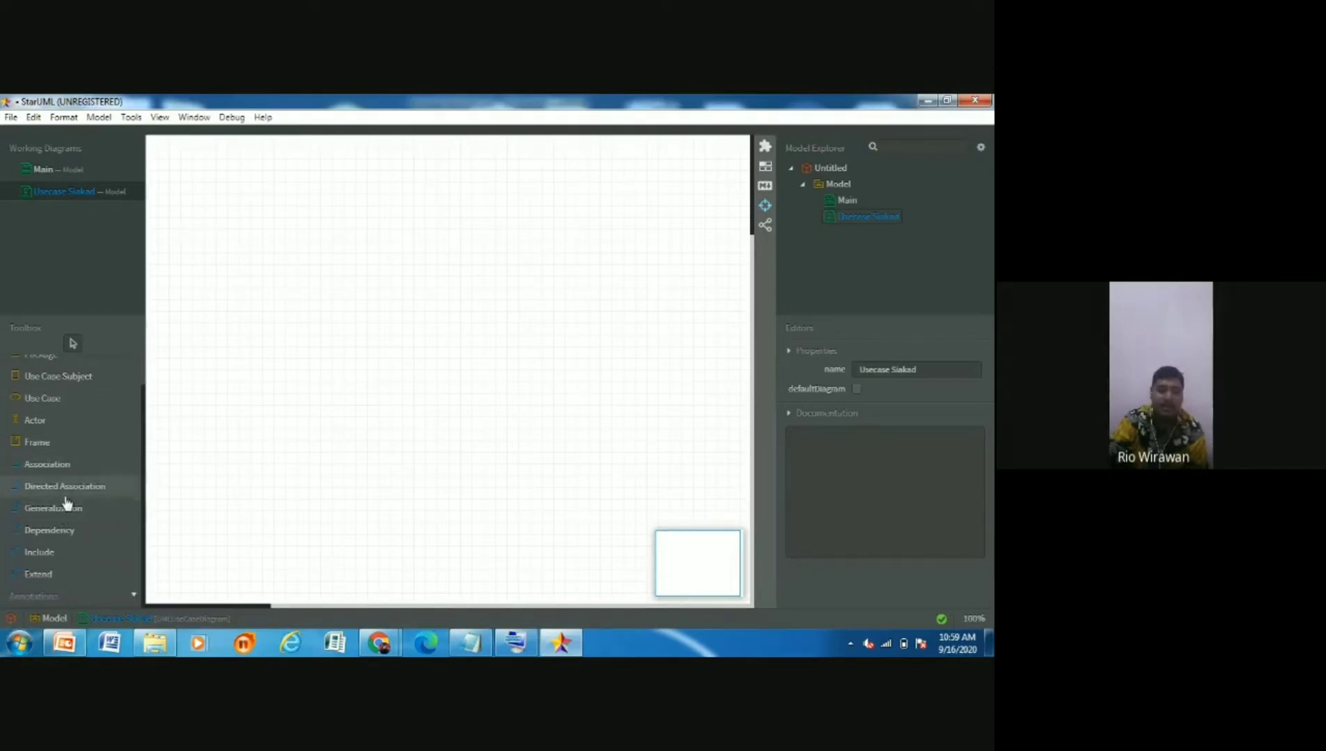
{"action": "left_click", "coordinate": [35, 599]}
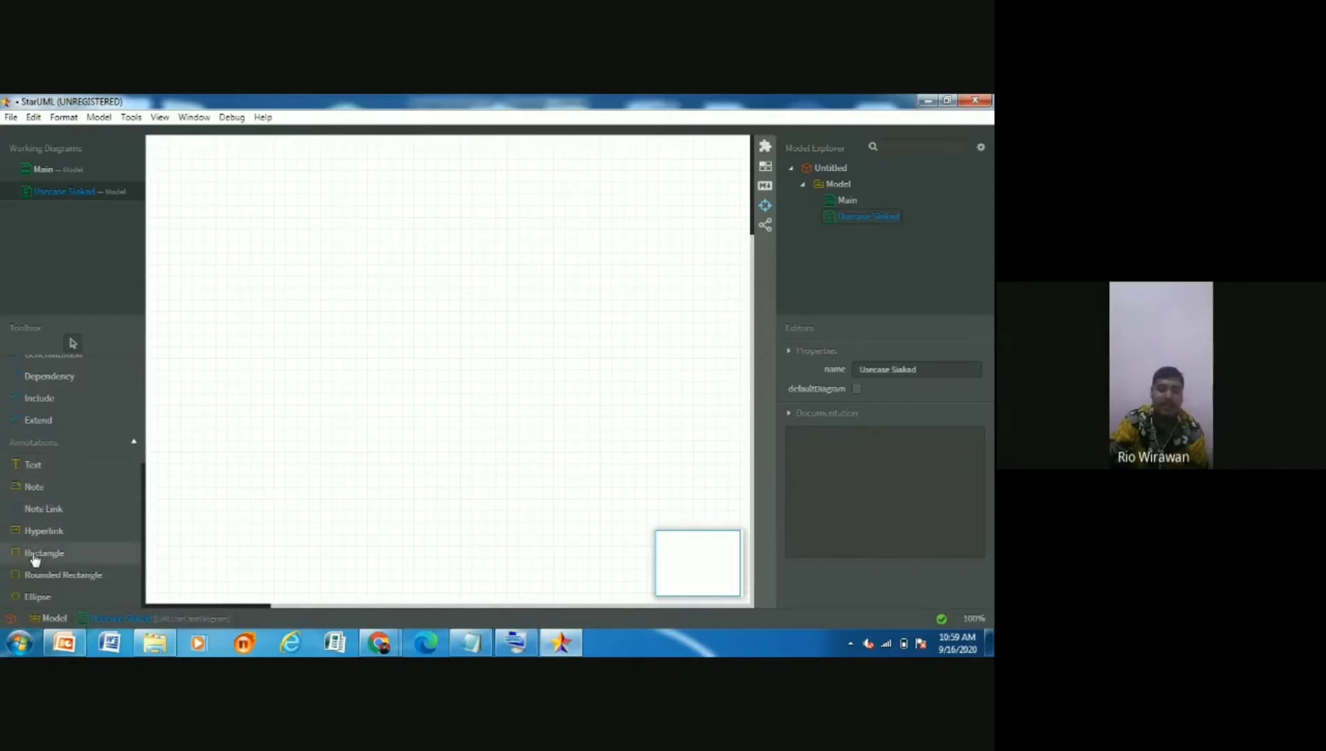
{"action": "scroll", "coordinate": [36, 564], "scroll_direction": "up", "scroll_amount": 3}
{"action": "scroll", "coordinate": [36, 564], "scroll_direction": "down", "scroll_amount": 3}
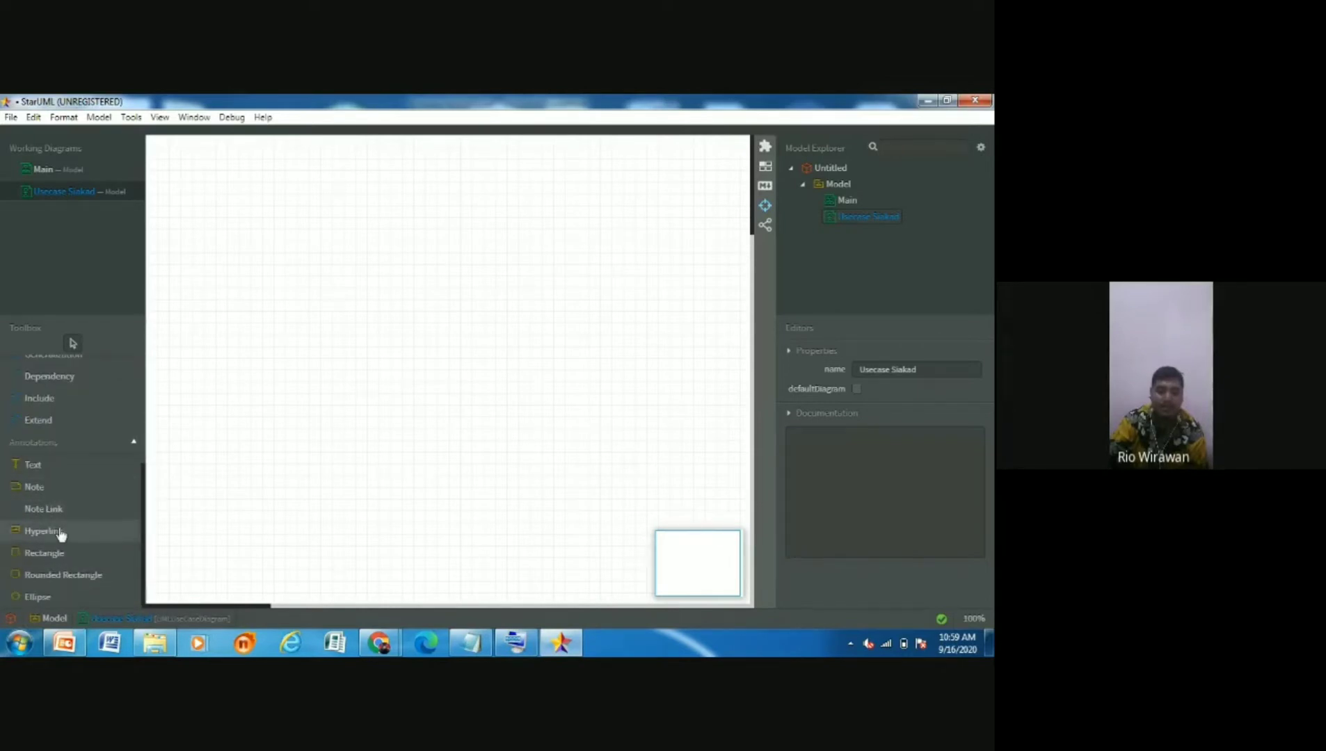
{"action": "scroll", "coordinate": [59, 535], "scroll_direction": "up", "scroll_amount": 3}
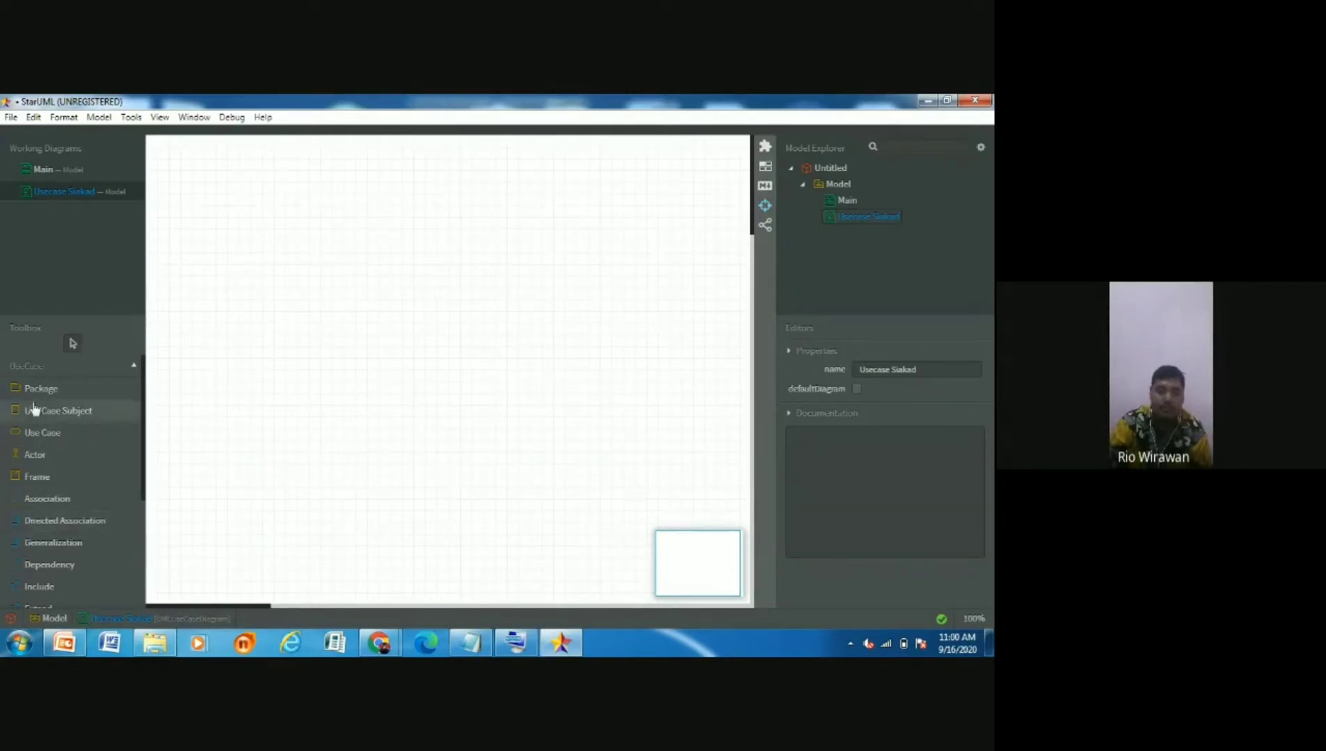
Add an actor in the upper-left area of the use case diagram and name it Mahasiswa
{"action": "left_click", "coordinate": [52, 462]}
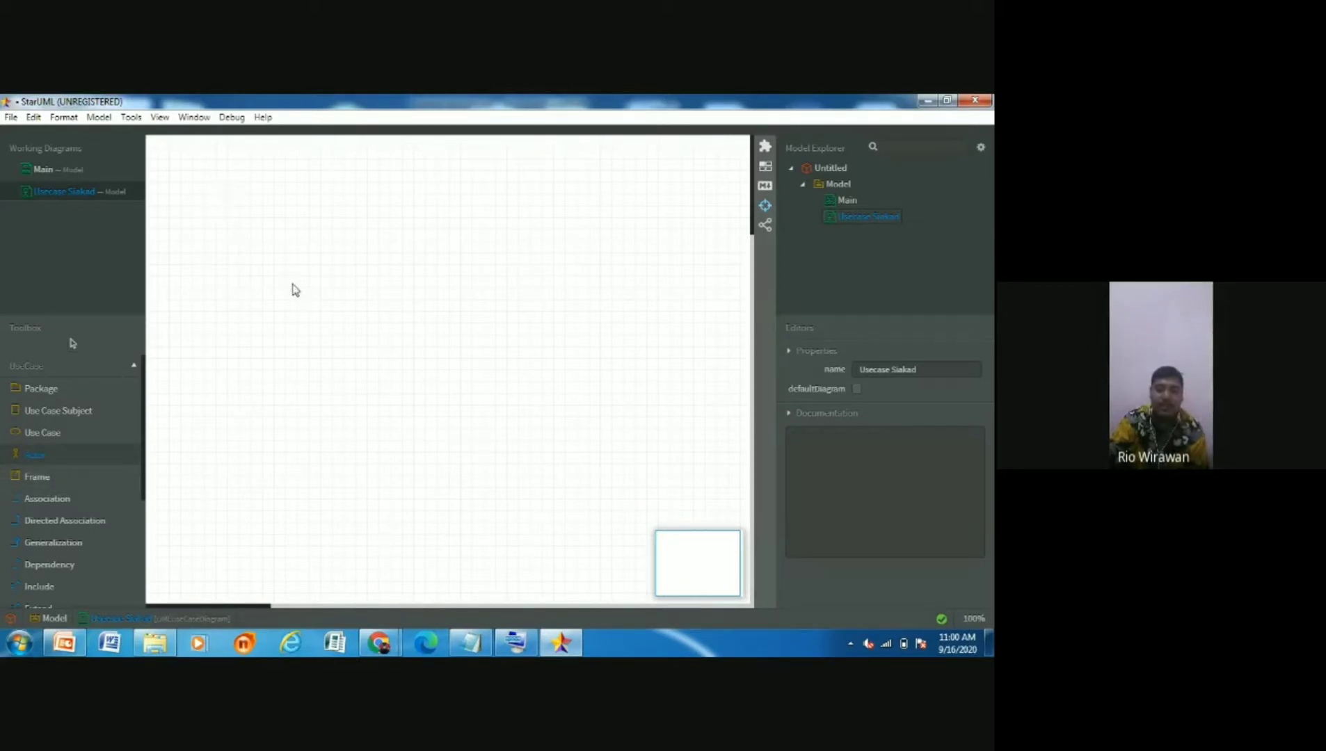
{"action": "mouse_move", "coordinate": [295, 289]}
{"action": "left_mouse_down"}
{"action": "mouse_move", "coordinate": [376, 406]}
{"action": "mouse_move", "coordinate": [526, 510]}
{"action": "mouse_move", "coordinate": [379, 382]}
{"action": "mouse_move", "coordinate": [260, 224]}
{"action": "mouse_move", "coordinate": [231, 236]}
{"action": "mouse_move", "coordinate": [228, 255]}
{"action": "mouse_move", "coordinate": [246, 258]}
{"action": "left_mouse_up"}
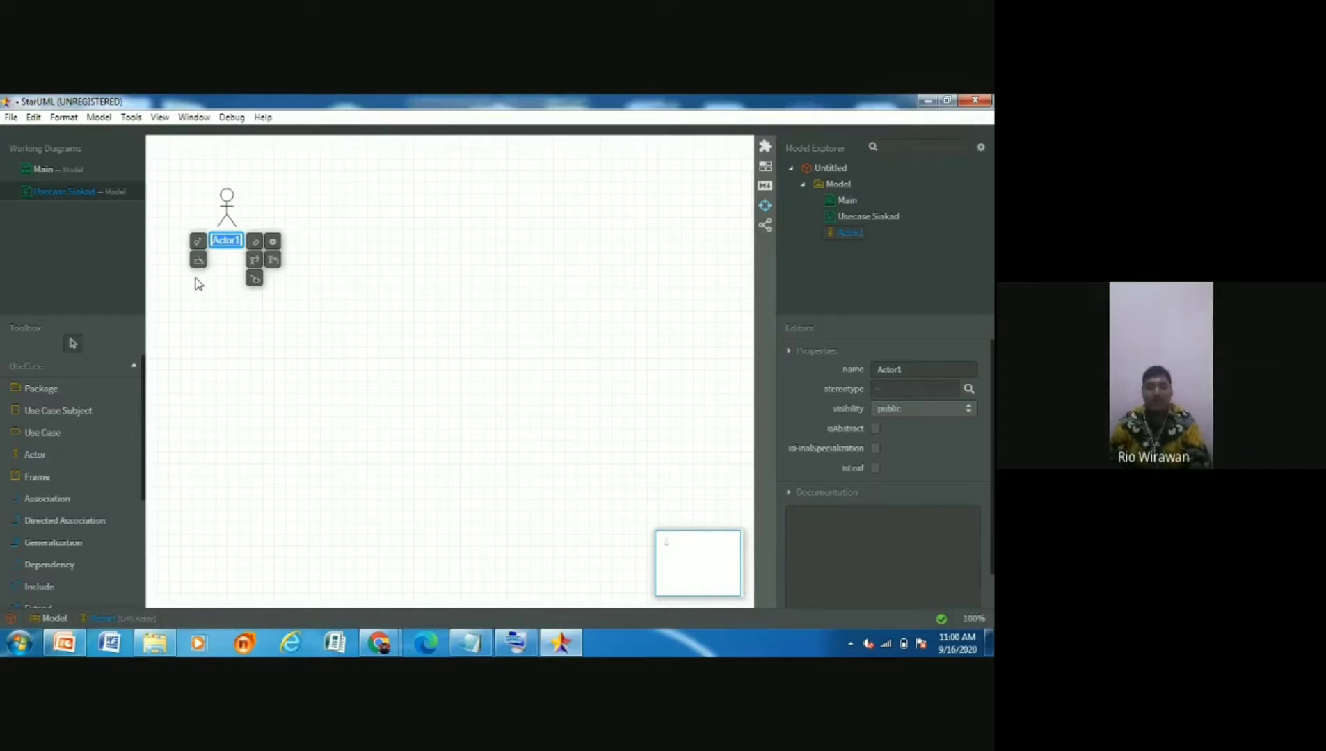
{"action": "type", "text": "Ma"}
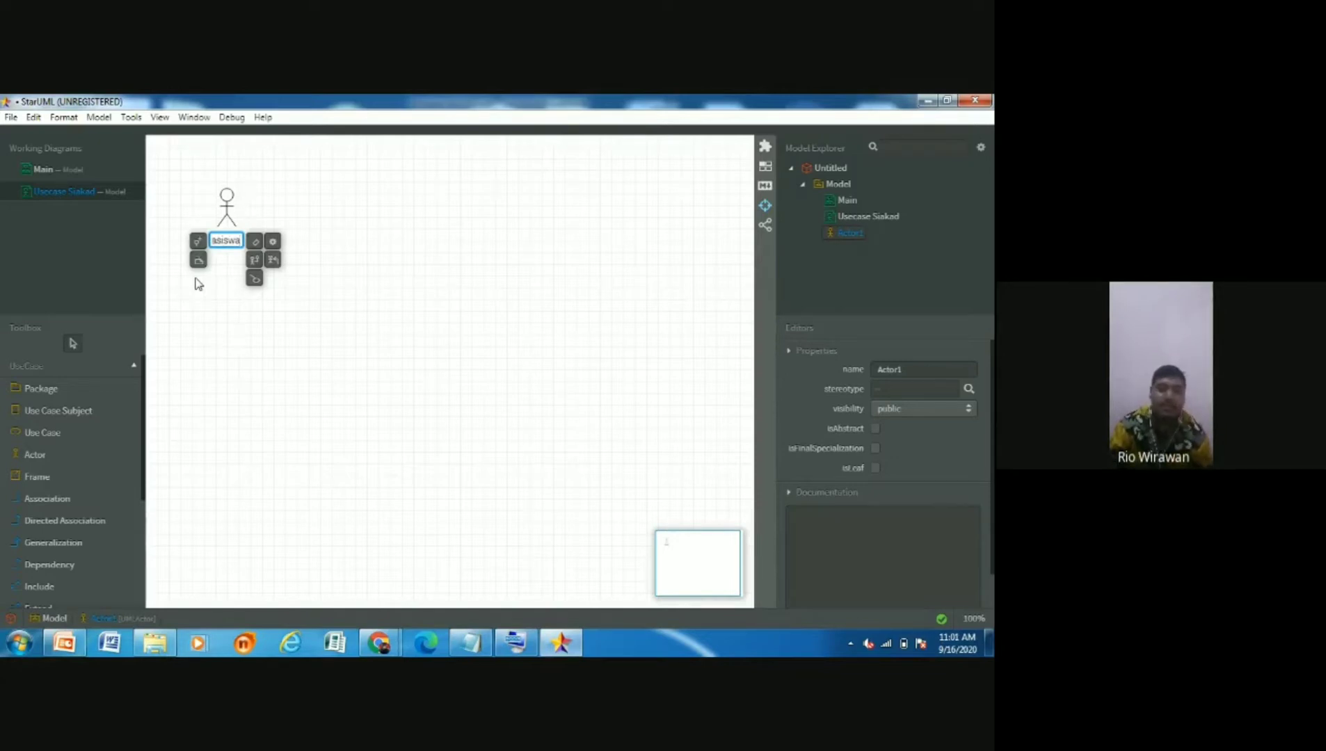
{"action": "type", "text": "hasiswa"}
{"action": "left_click", "coordinate": [262, 322]}
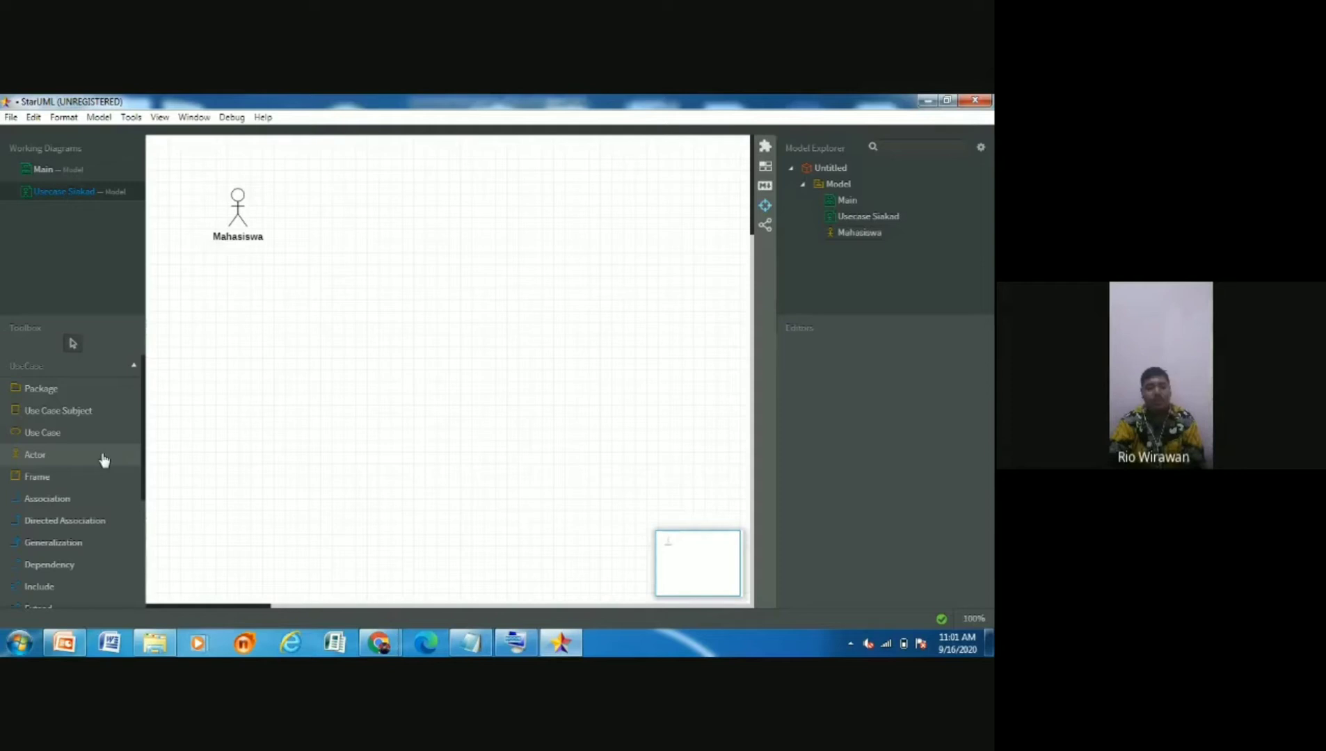
Lock the Actor tool and place five more actors spread across the diagram
{"action": "left_click", "coordinate": [50, 463]}
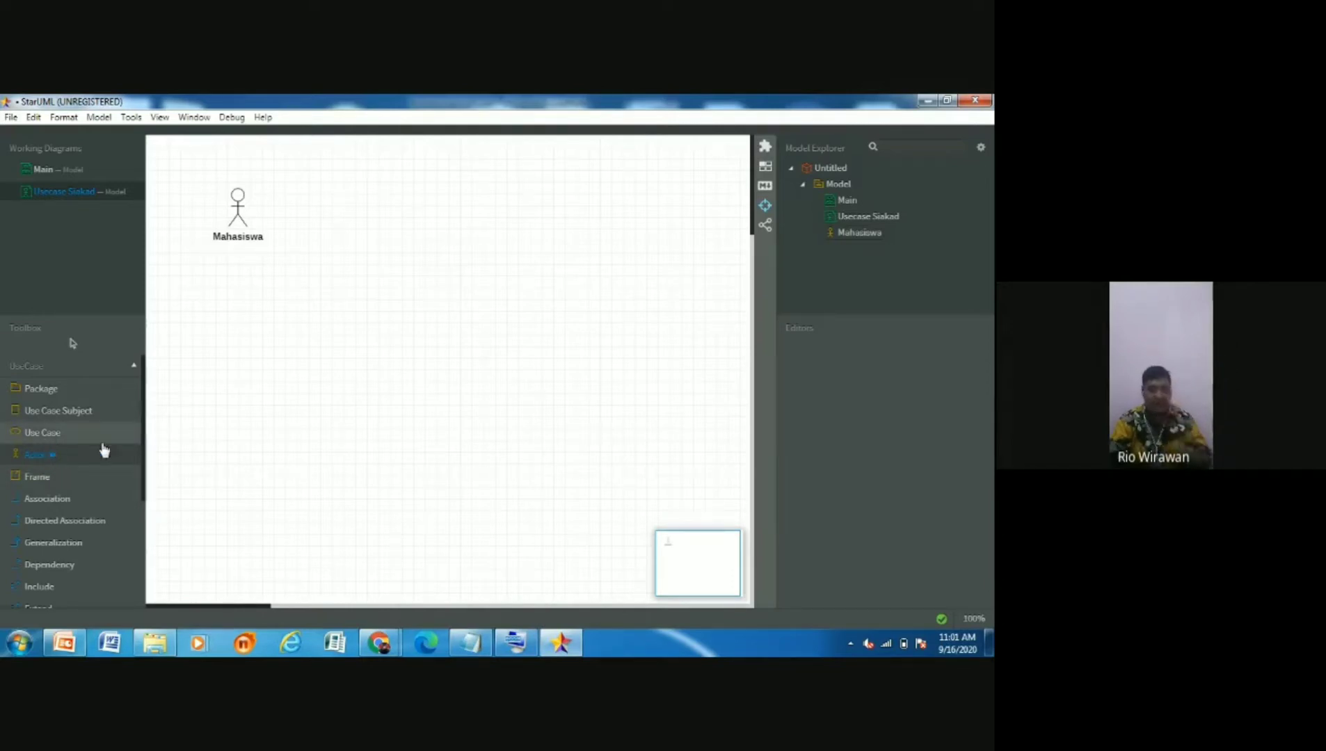
{"action": "left_click", "coordinate": [545, 233]}
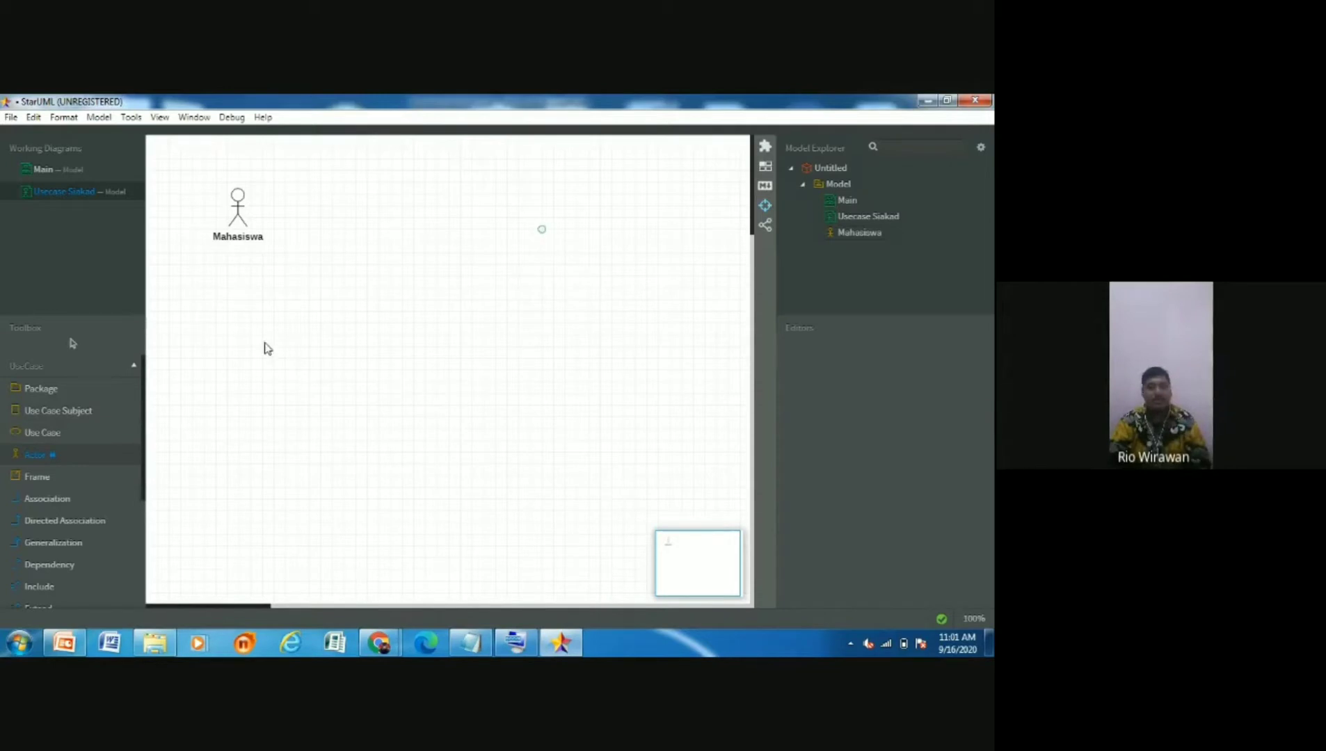
{"action": "left_click", "coordinate": [266, 342]}
{"action": "left_click", "coordinate": [541, 425]}
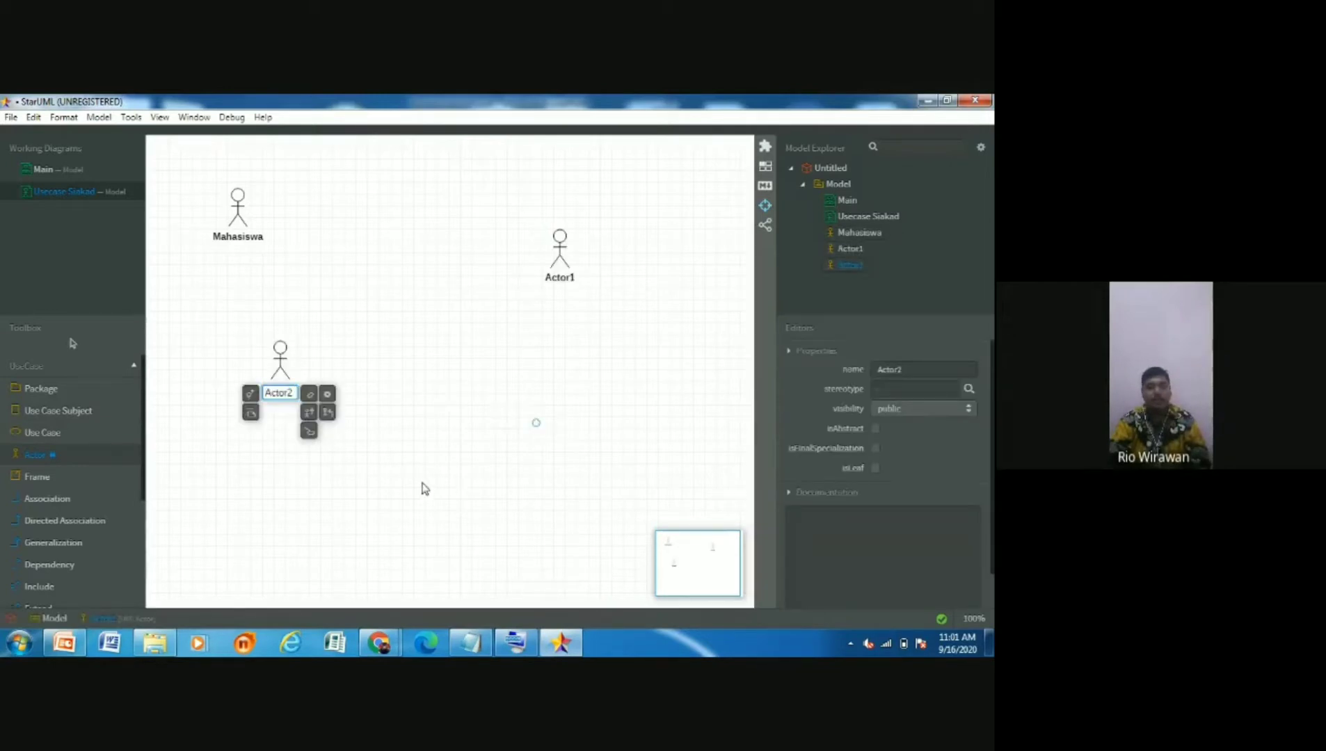
{"action": "left_click", "coordinate": [406, 480]}
{"action": "left_click", "coordinate": [383, 261]}
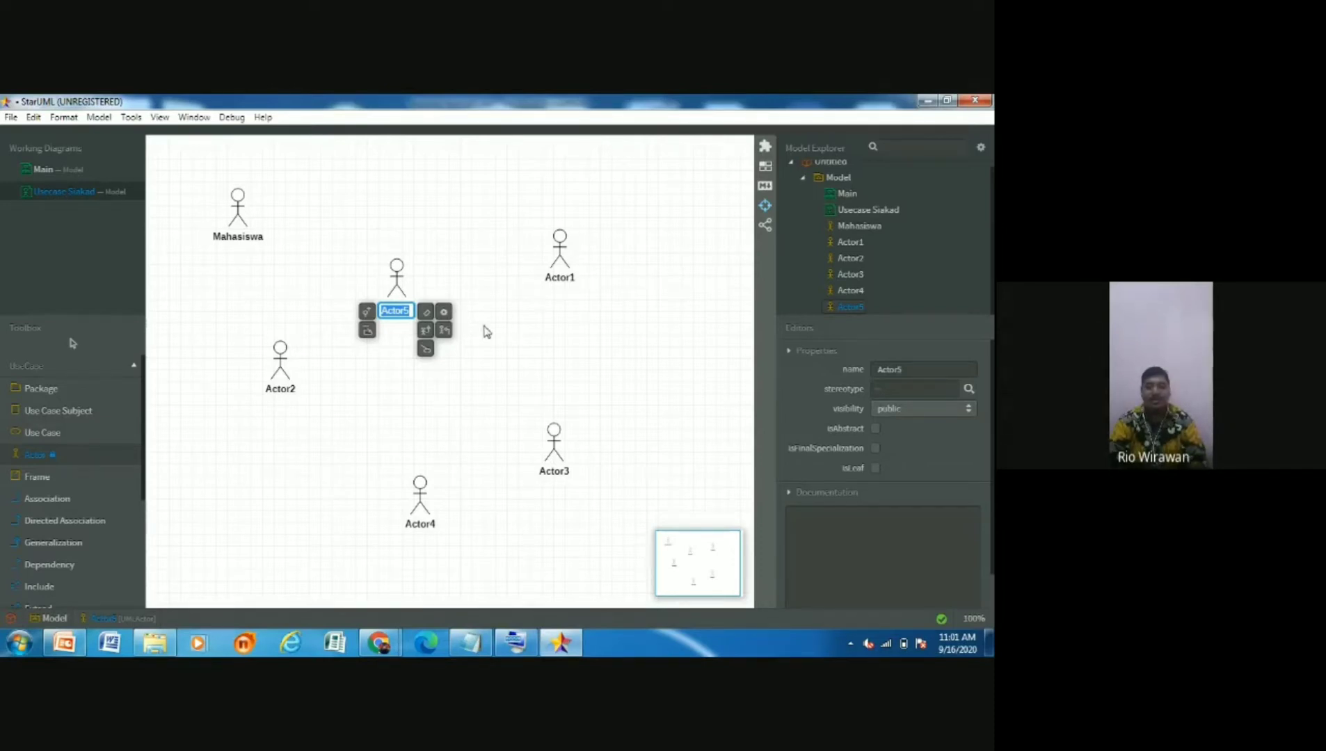
{"action": "left_click", "coordinate": [526, 342]}
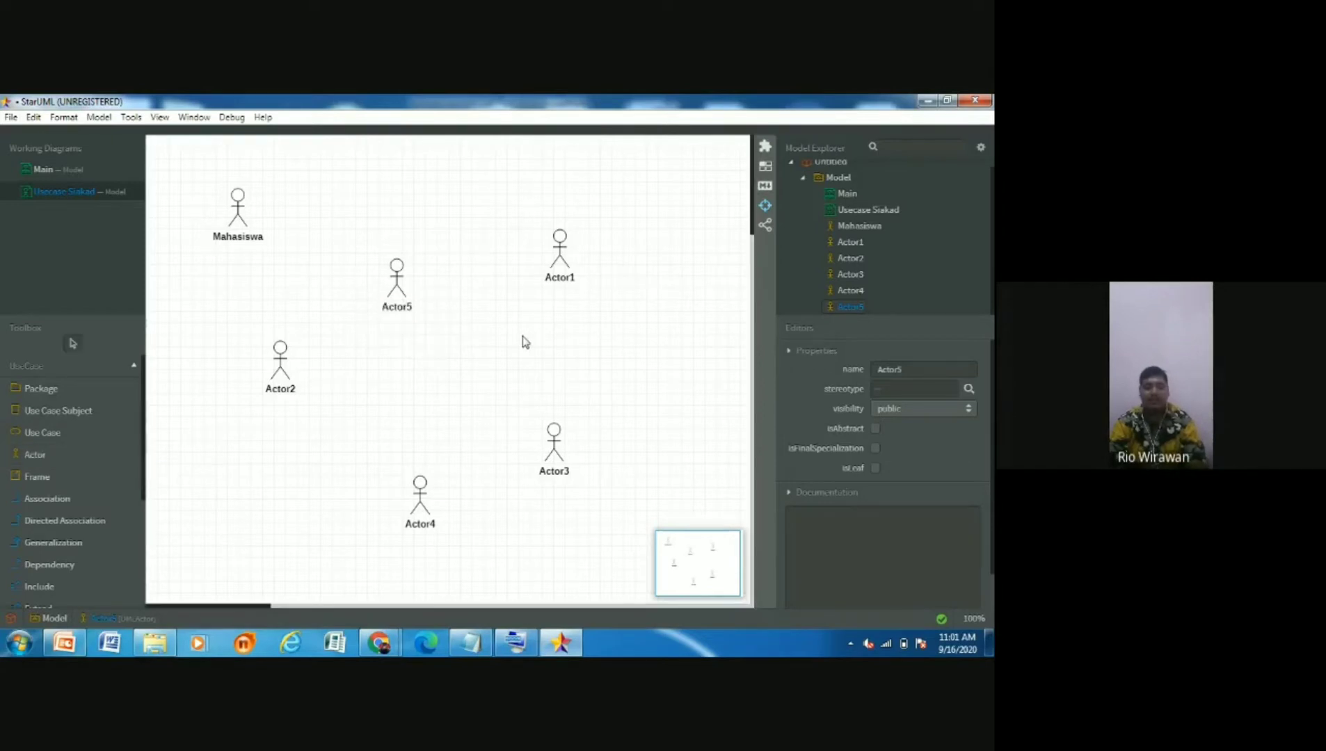
Delete Actor5 and Actor4 from both the diagram and the model
{"action": "key", "text": "ctrl+Delete"}
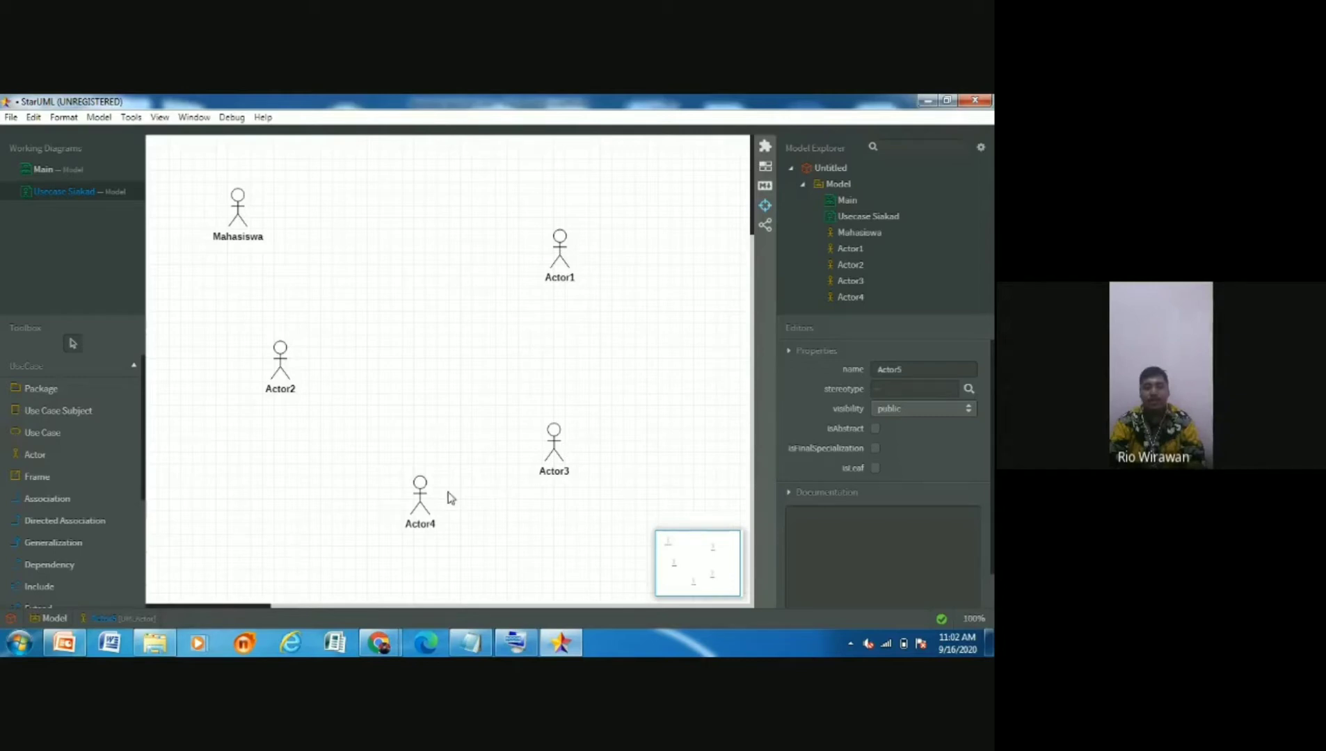
{"action": "left_click", "coordinate": [425, 500]}
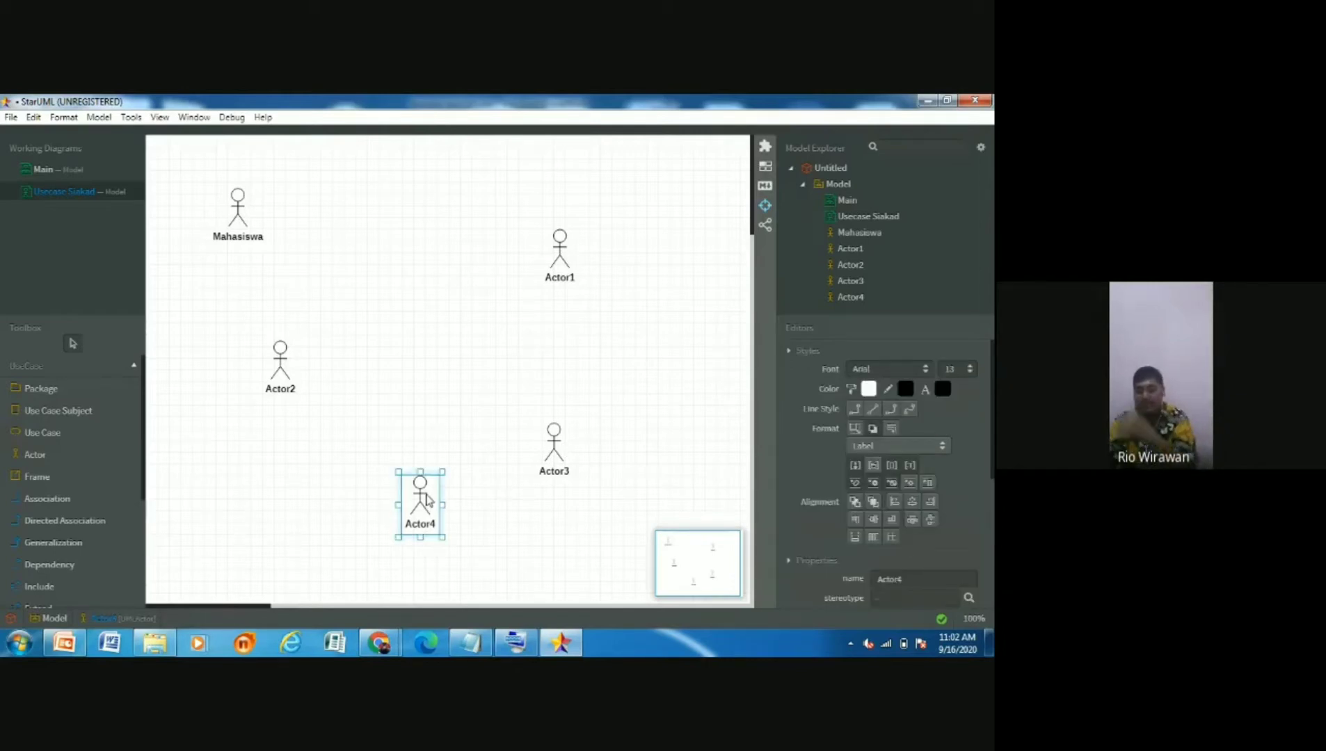
{"action": "key", "text": "Delete"}
{"action": "scroll", "coordinate": [466, 473], "scroll_direction": "down", "scroll_amount": 3}
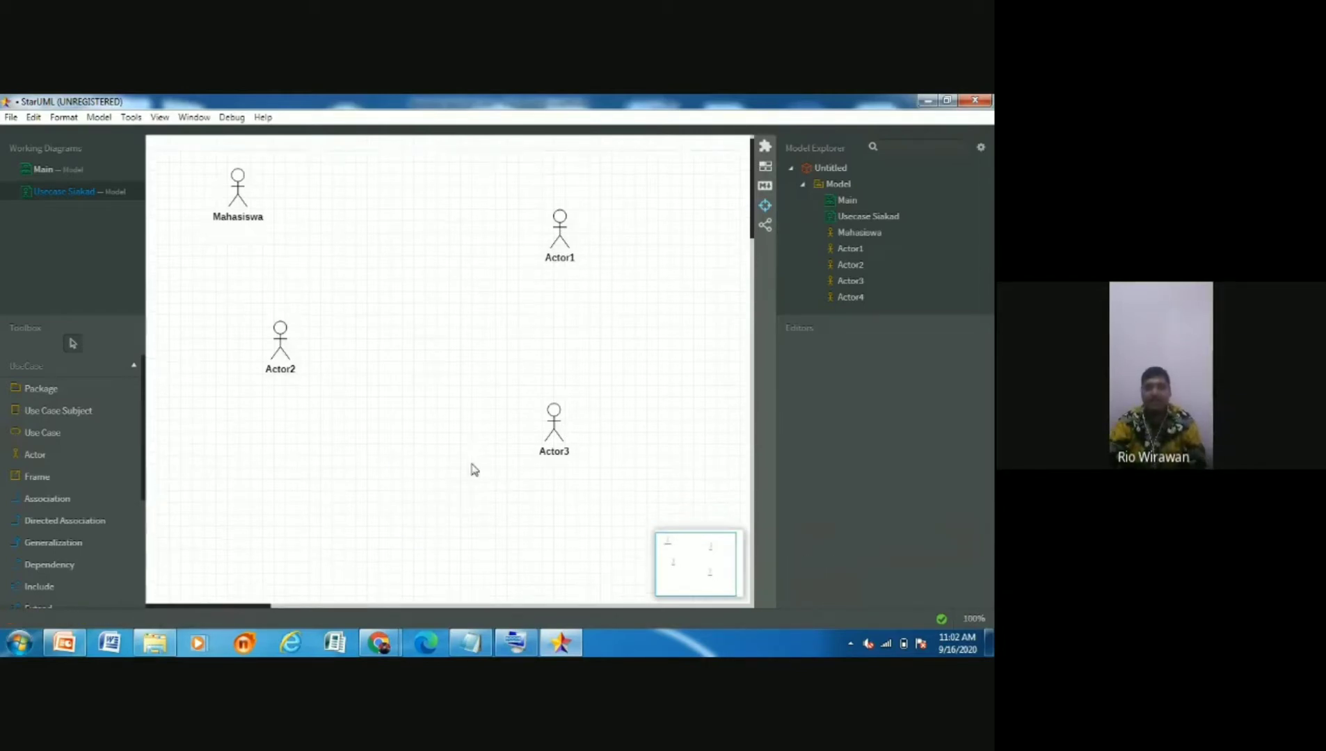
{"action": "scroll", "coordinate": [583, 398], "scroll_direction": "up", "scroll_amount": 3}
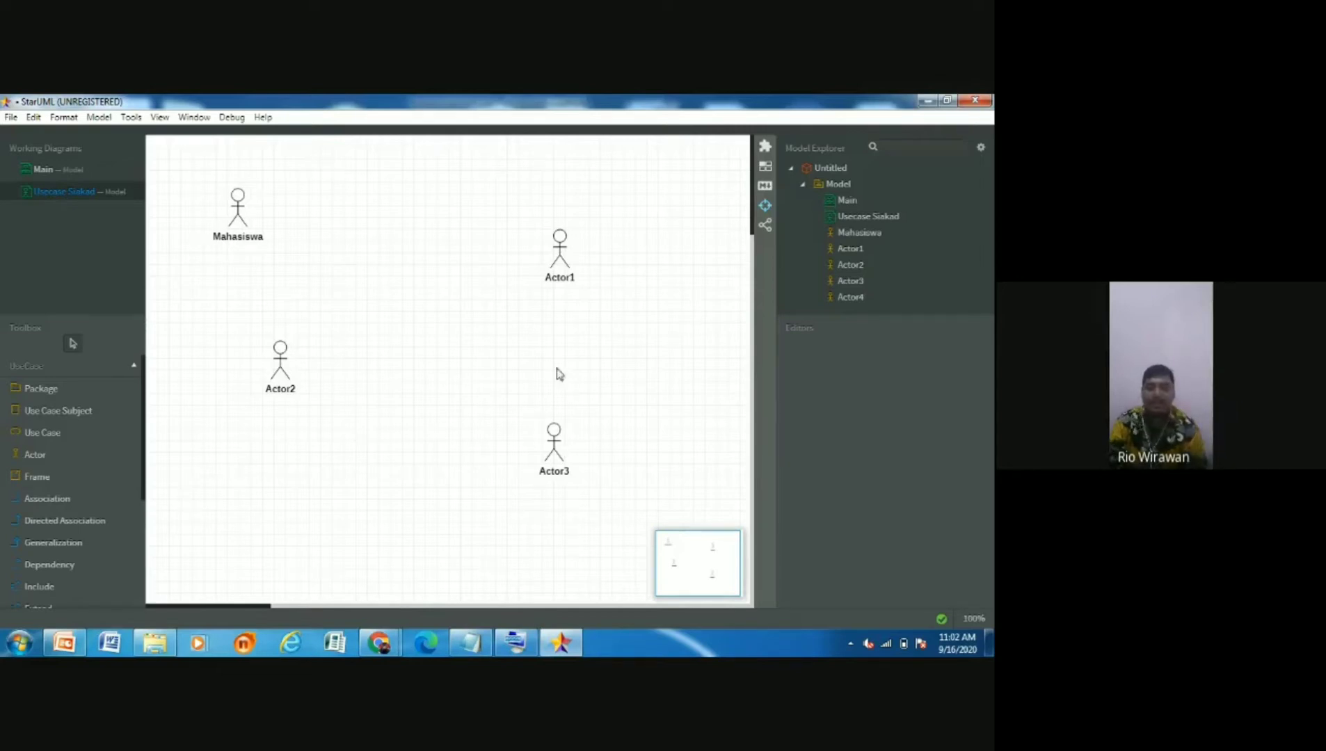
{"action": "left_click", "coordinate": [848, 298]}
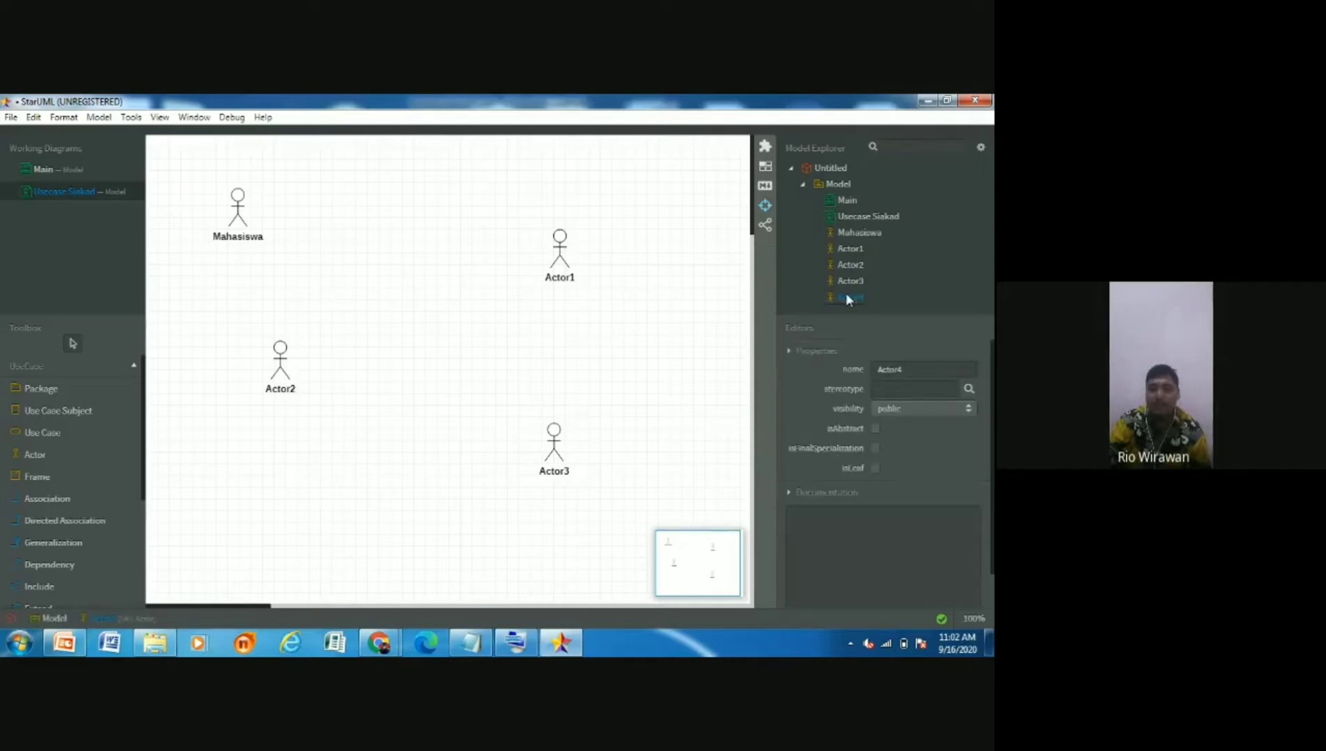
{"action": "right_click", "coordinate": [848, 298]}
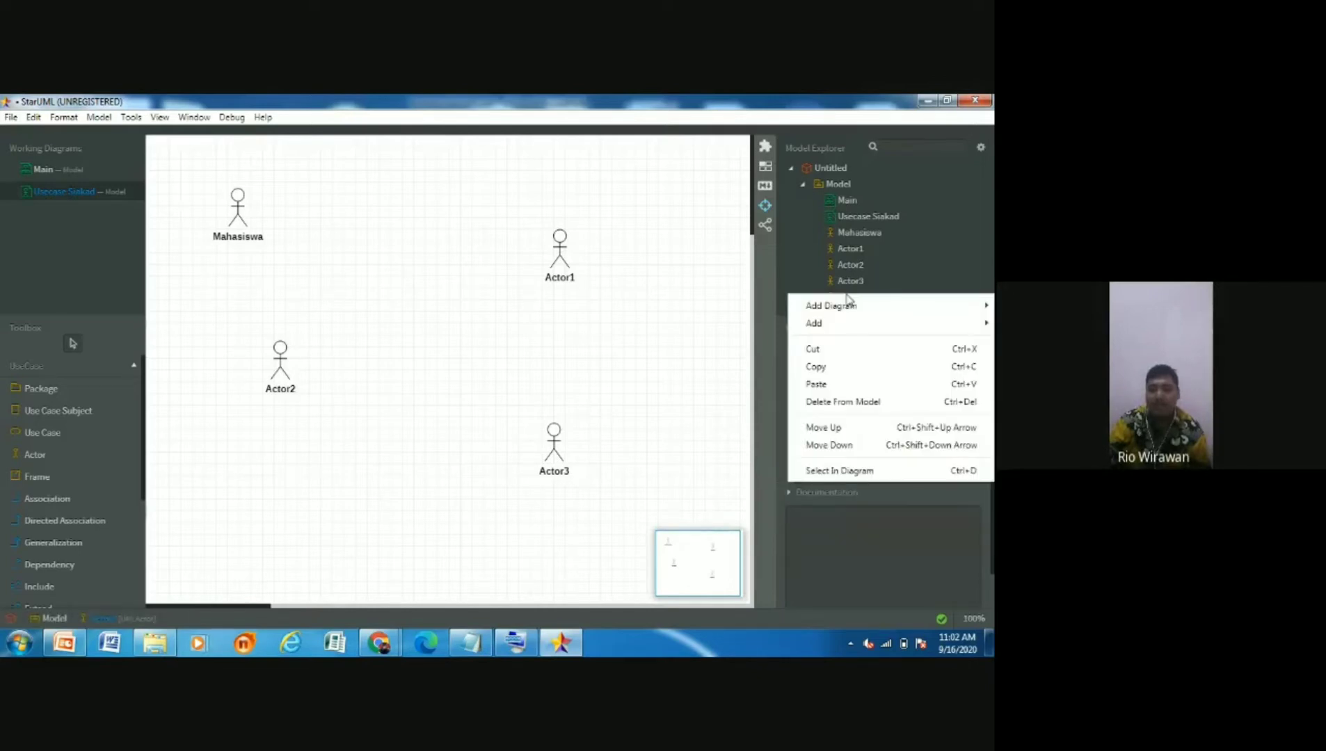
{"action": "left_click", "coordinate": [846, 406]}
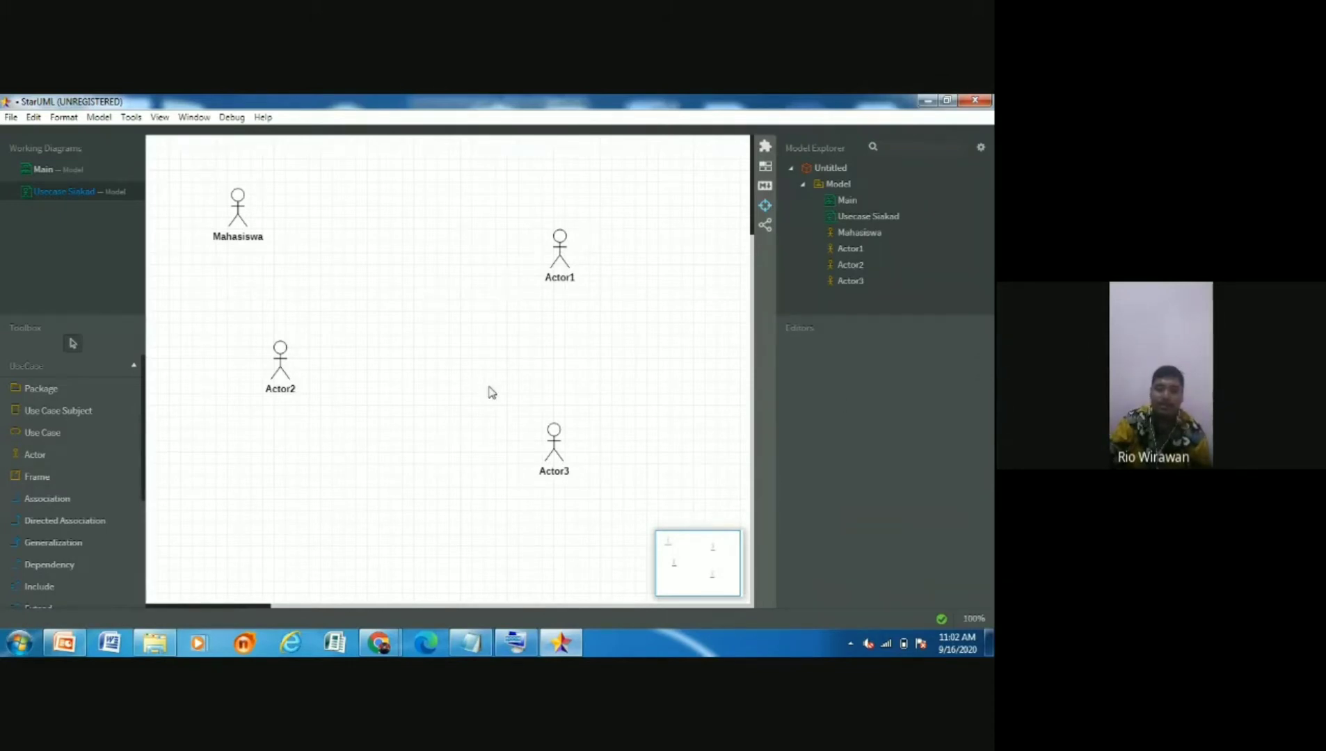
Delete Actor3 from the diagram and from the model
{"action": "left_click", "coordinate": [553, 438]}
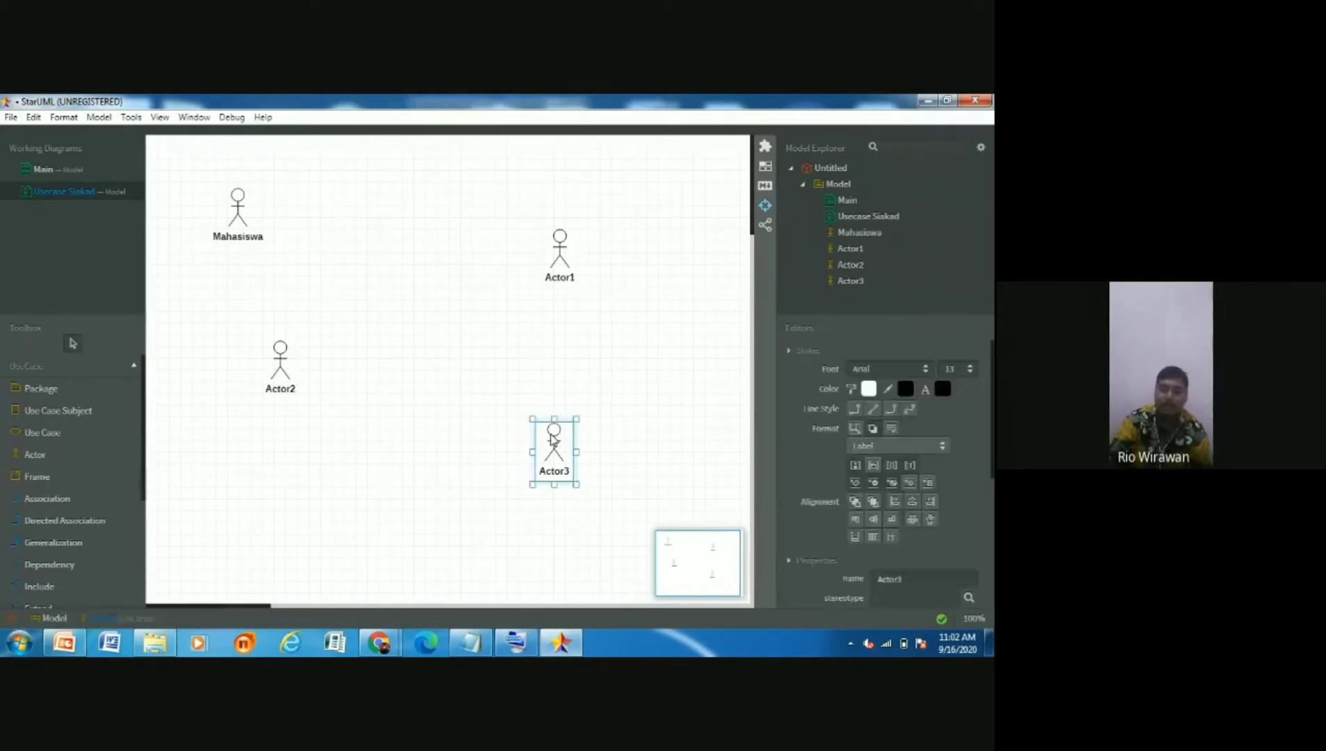
{"action": "key", "text": "Delete"}
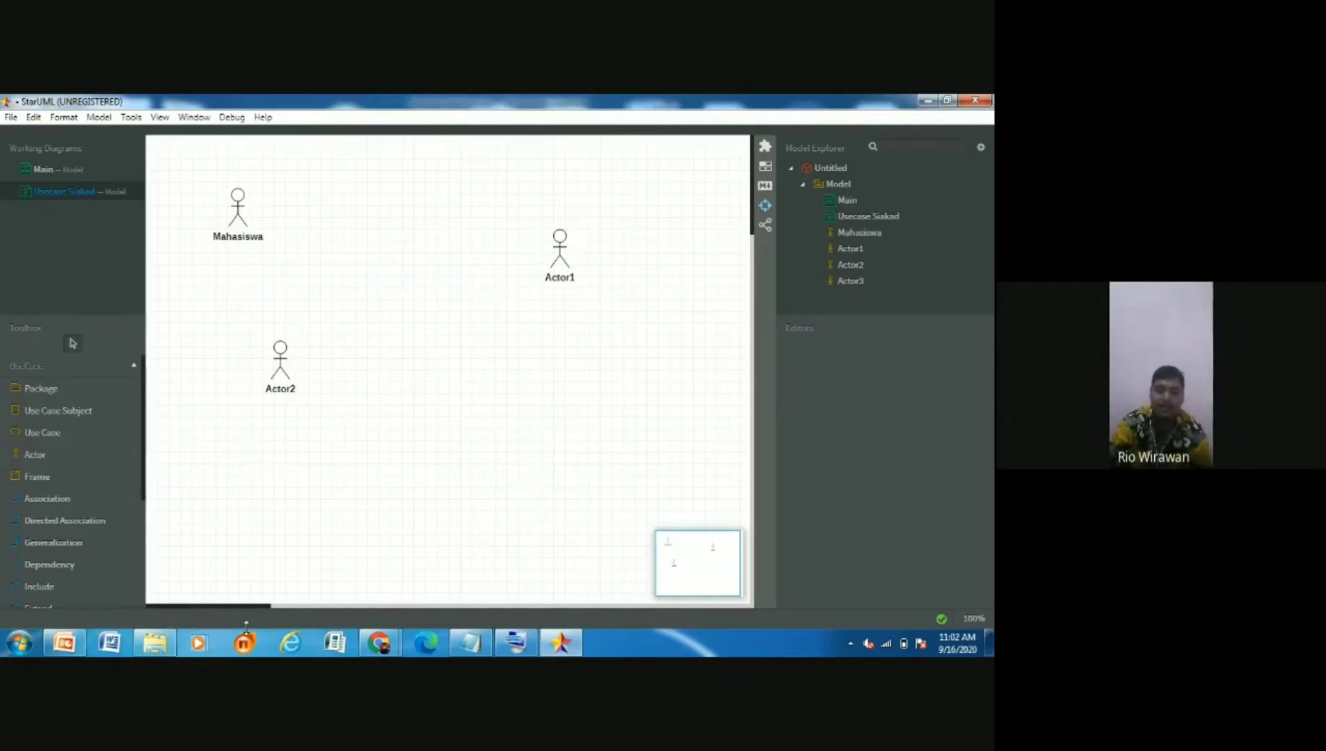
{"action": "right_click", "coordinate": [849, 281]}
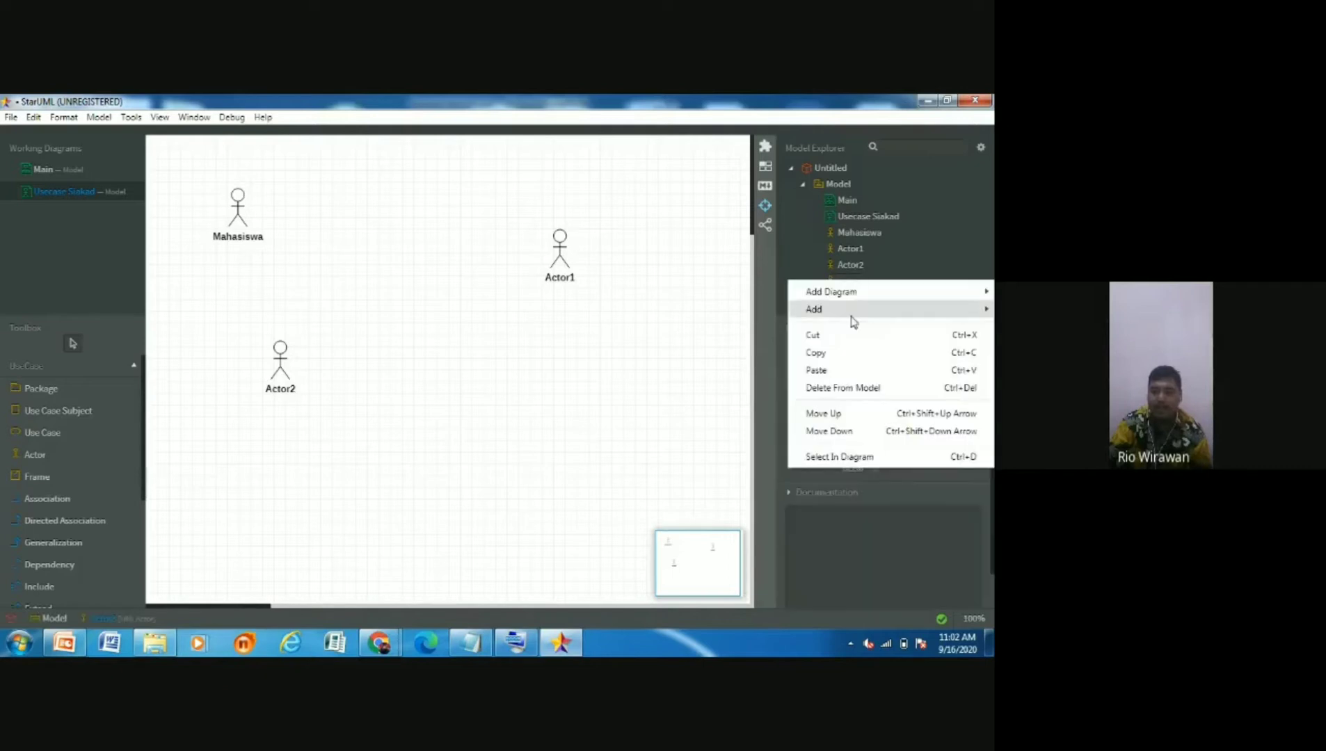
{"action": "left_click", "coordinate": [845, 388]}
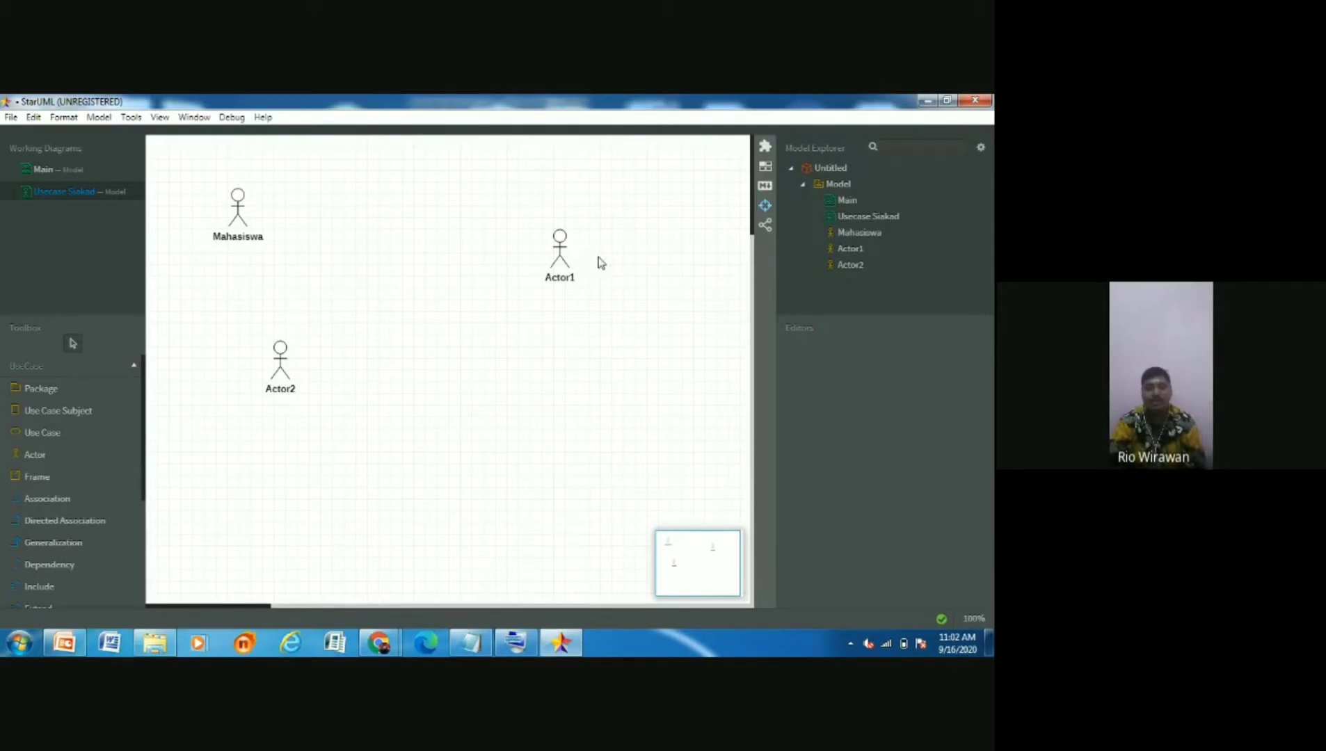
Move Actor1 farther right and Actor2 farther below Mahasiswa, and rename them Admin and Prodi respectively
{"action": "left_click_drag", "start_coordinate": [549, 264], "coordinate": [642, 293]}
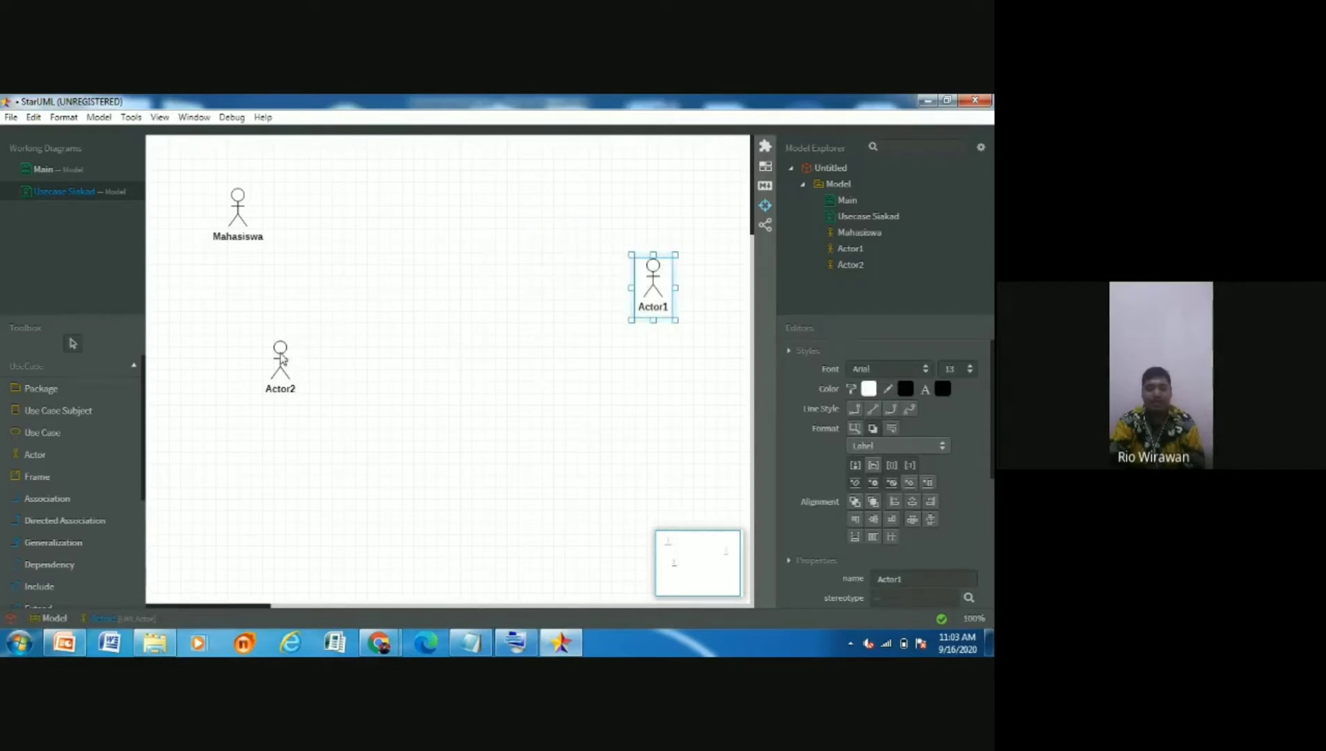
{"action": "left_click_drag", "start_coordinate": [271, 391], "coordinate": [254, 431]}
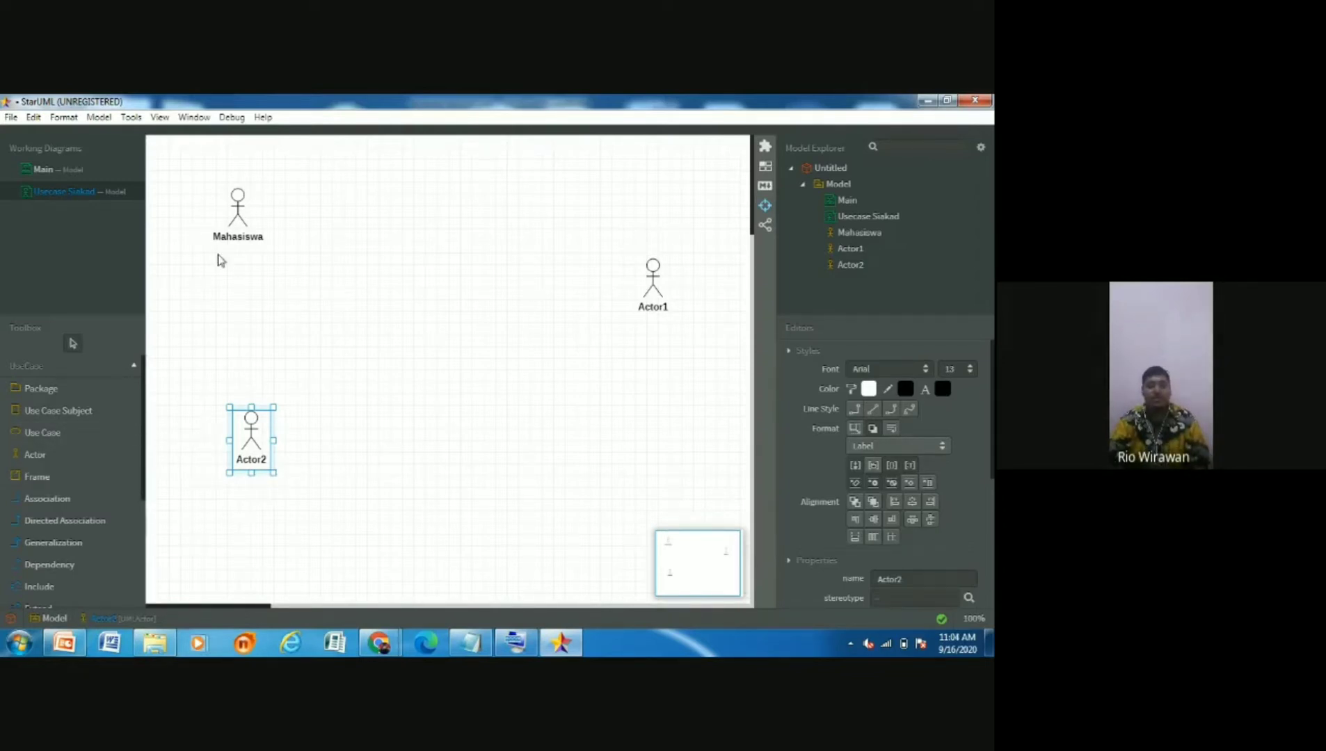
{"action": "double_click", "coordinate": [655, 308]}
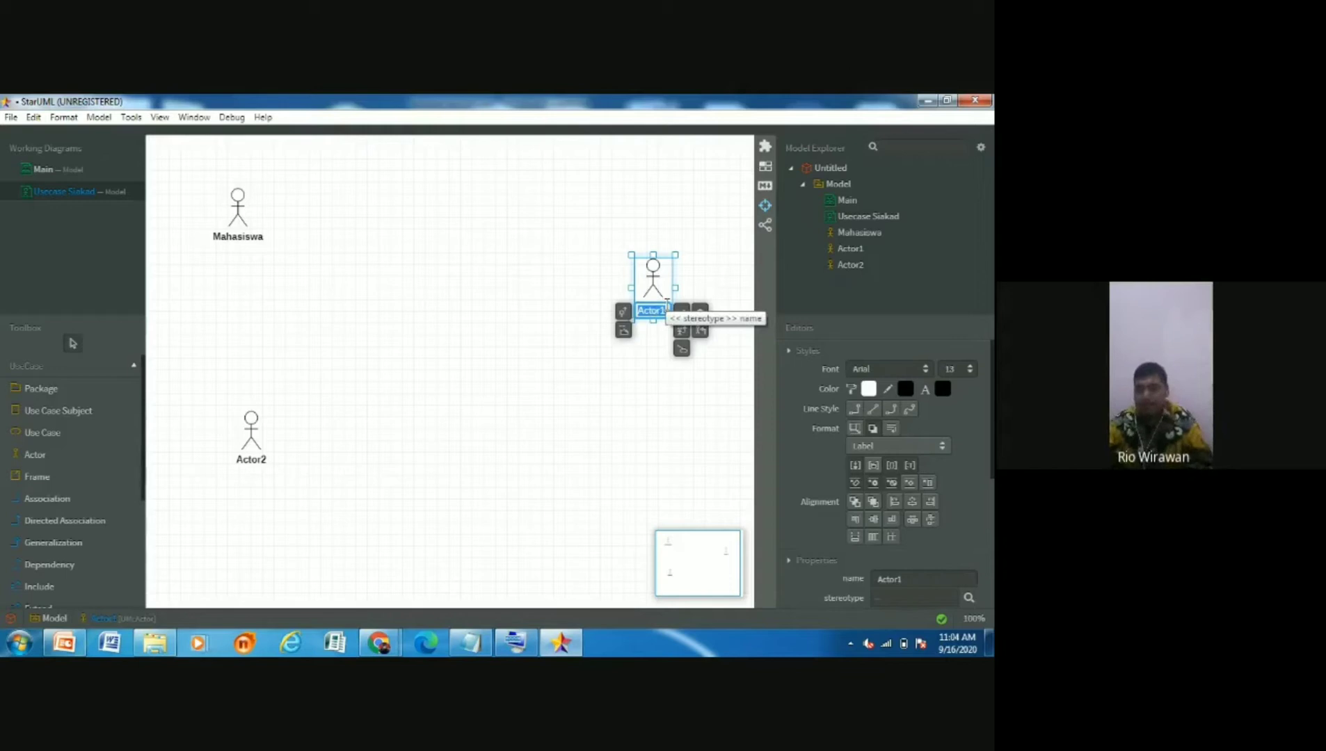
{"action": "type", "text": "Admin"}
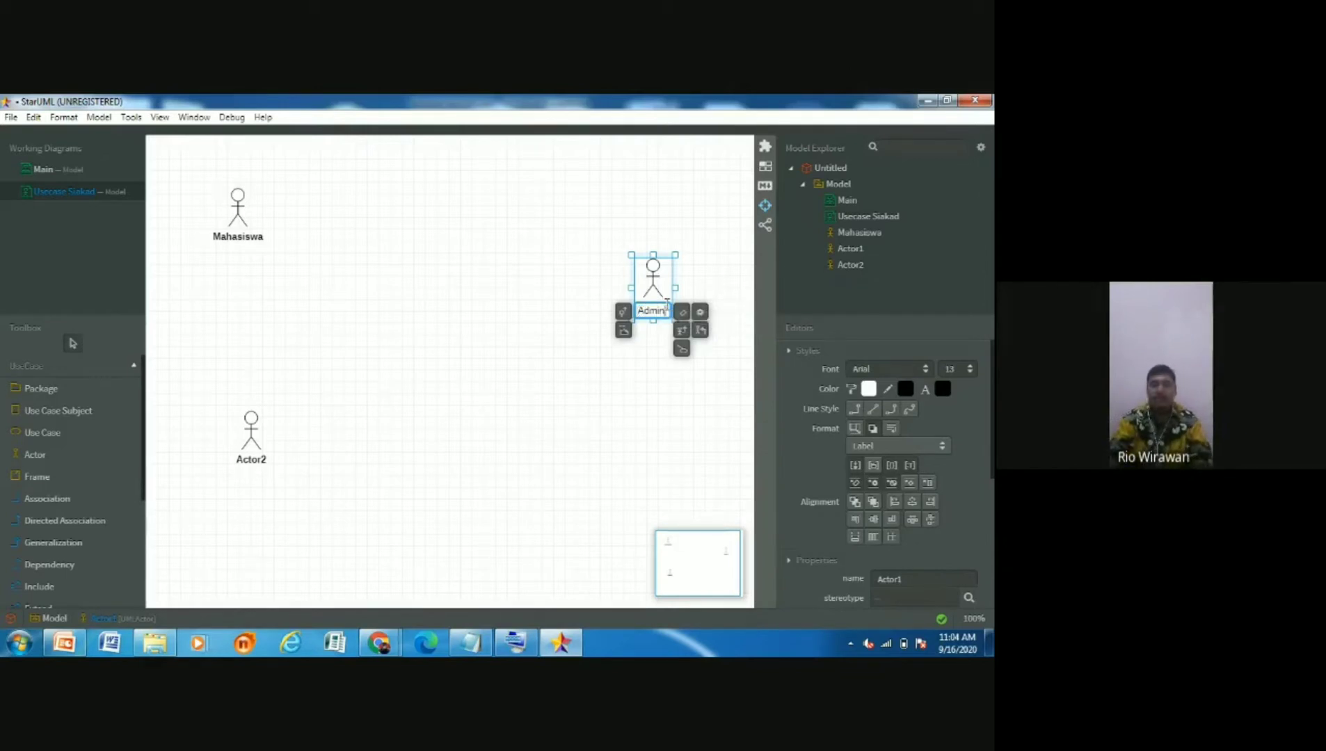
{"action": "double_click", "coordinate": [250, 461]}
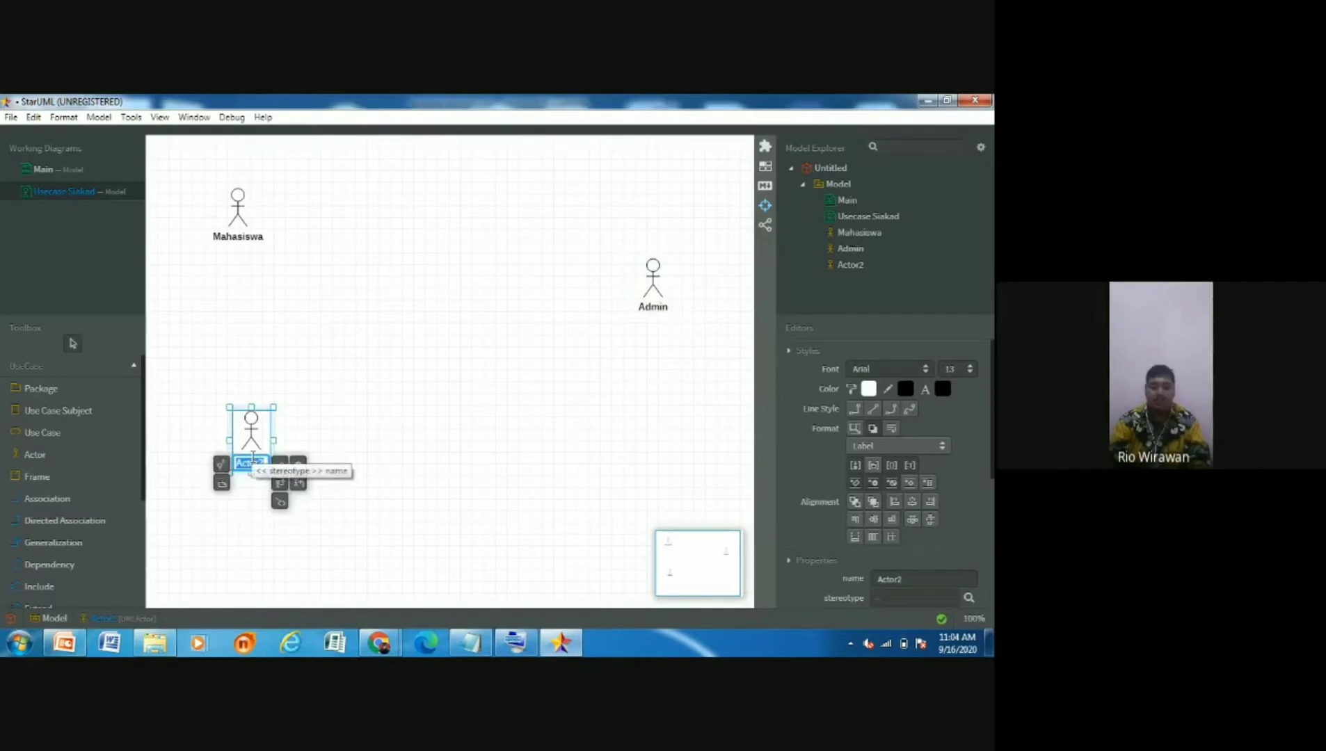
{"action": "type", "text": "Prodi"}
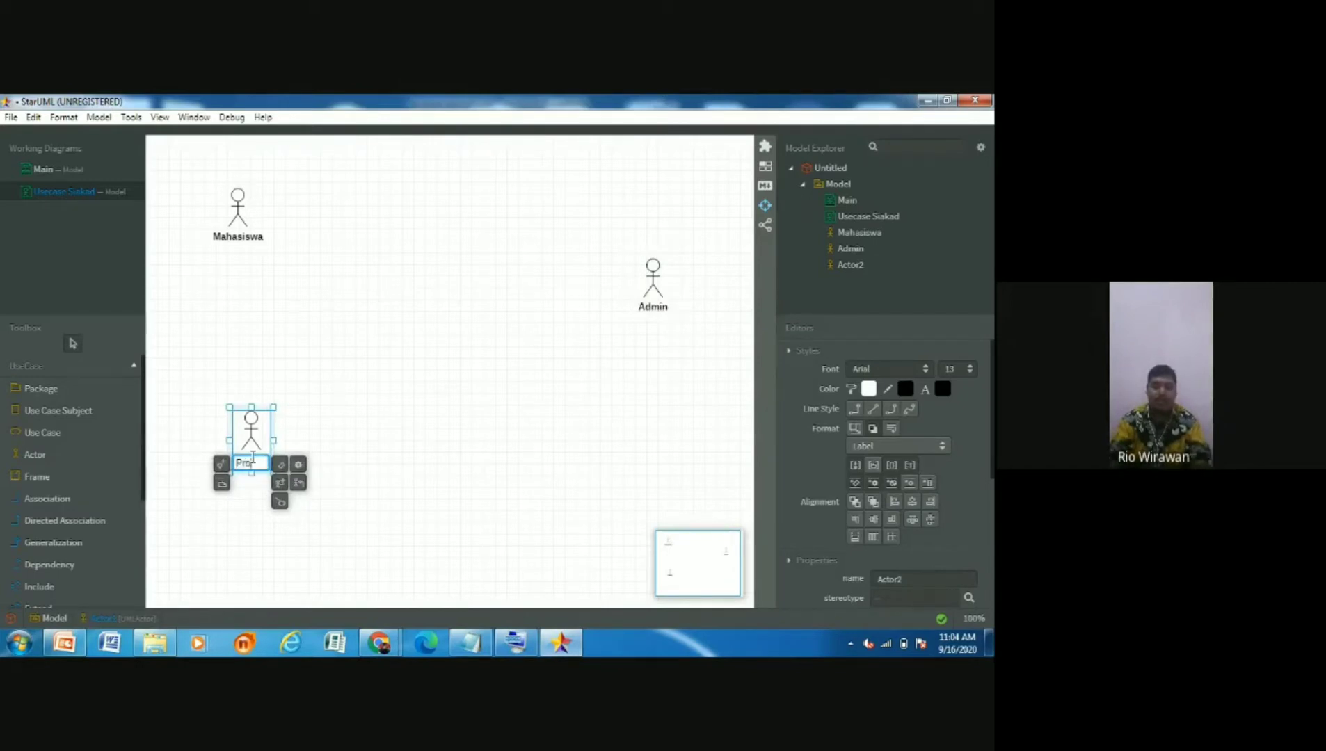
{"action": "left_click", "coordinate": [415, 437]}
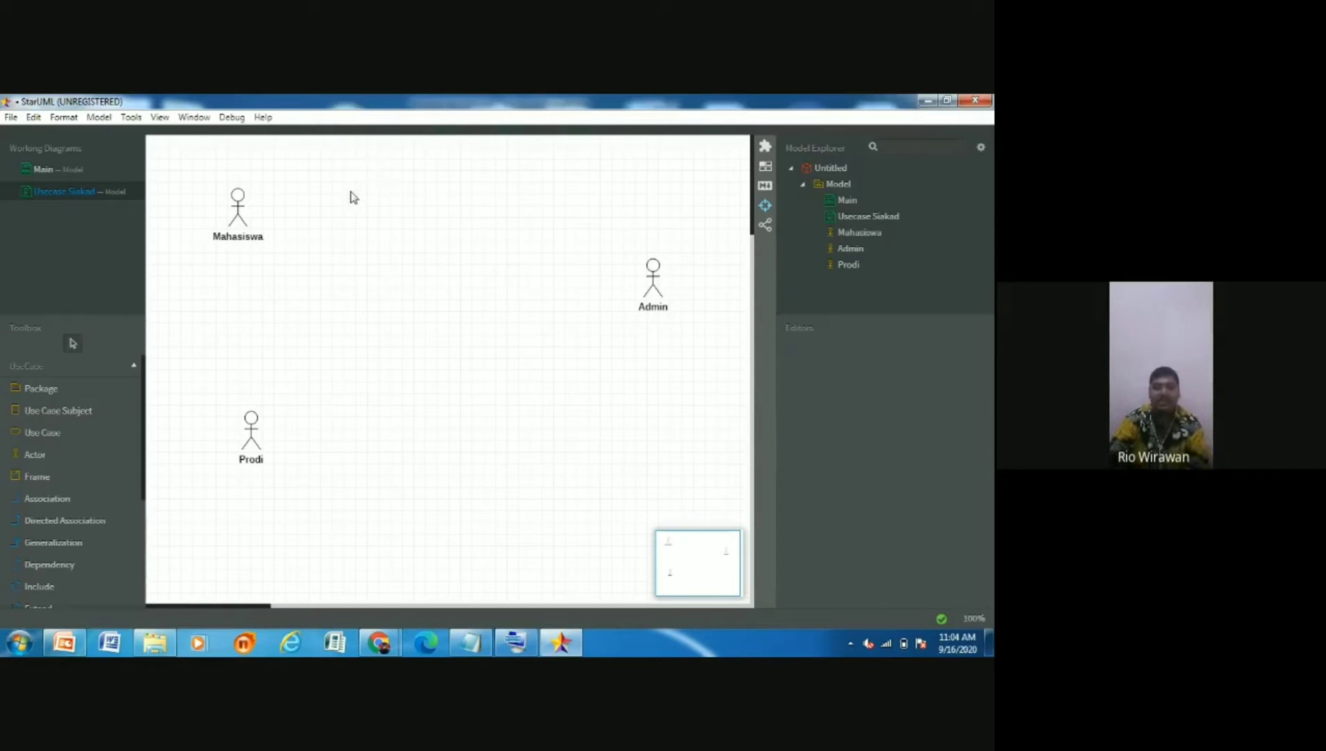
Lock the Use Case tool and place seven use cases around the Mahasiswa and Prodi actors
{"action": "left_click", "coordinate": [86, 438]}
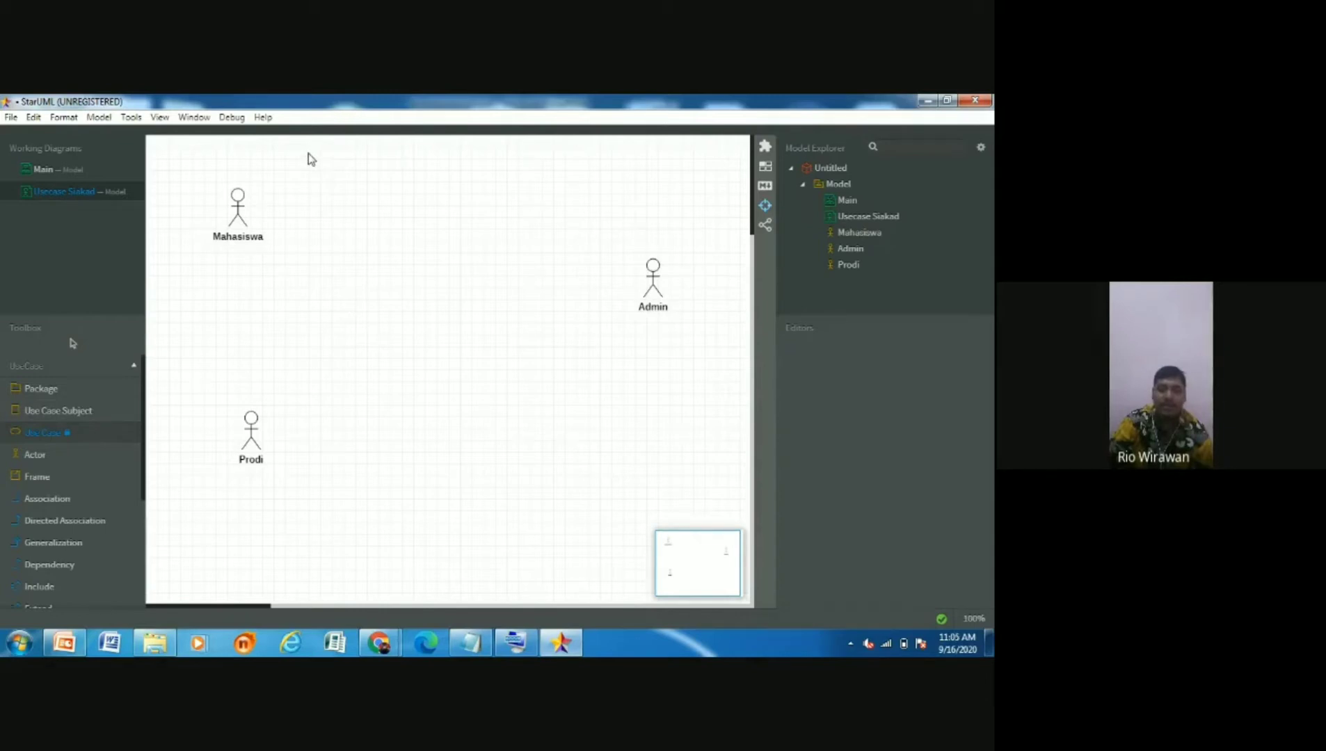
{"action": "left_click_drag", "start_coordinate": [309, 155], "coordinate": [304, 208]}
{"action": "left_click", "coordinate": [304, 204]}
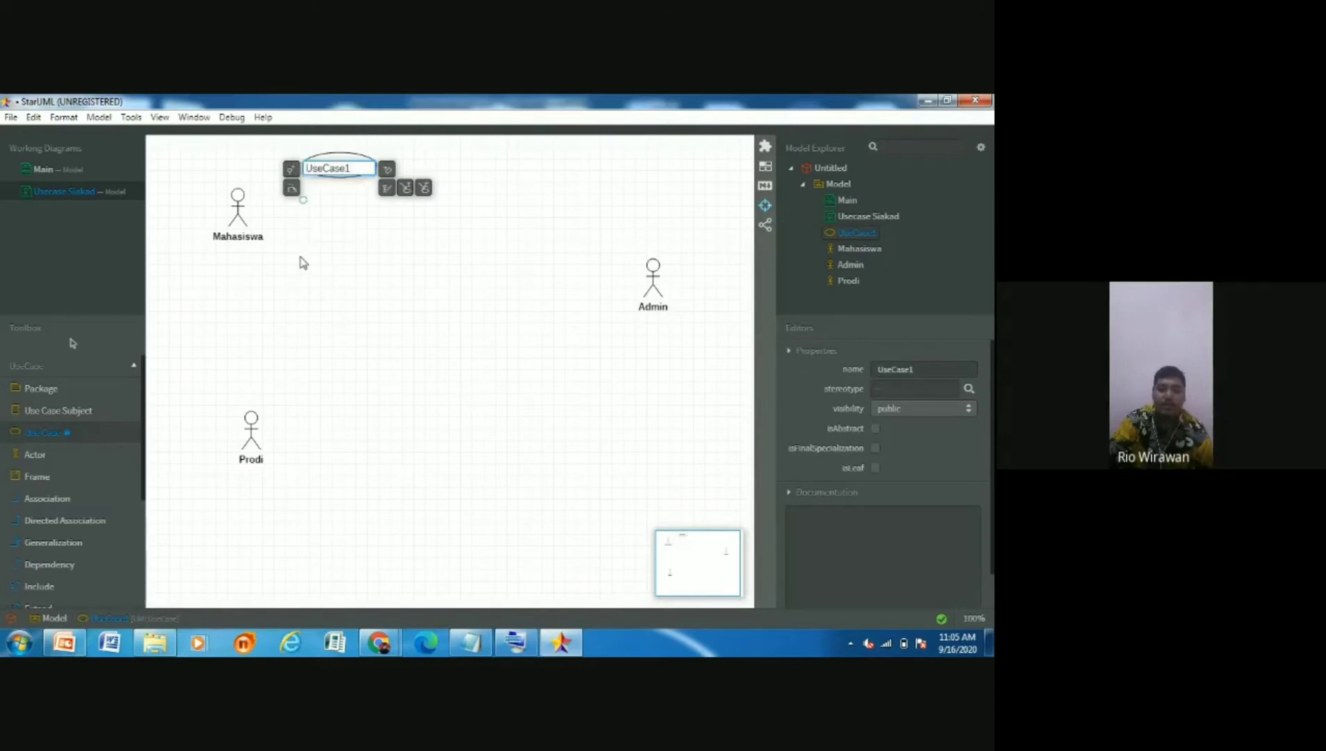
{"action": "left_click", "coordinate": [291, 264]}
{"action": "left_click", "coordinate": [192, 297]}
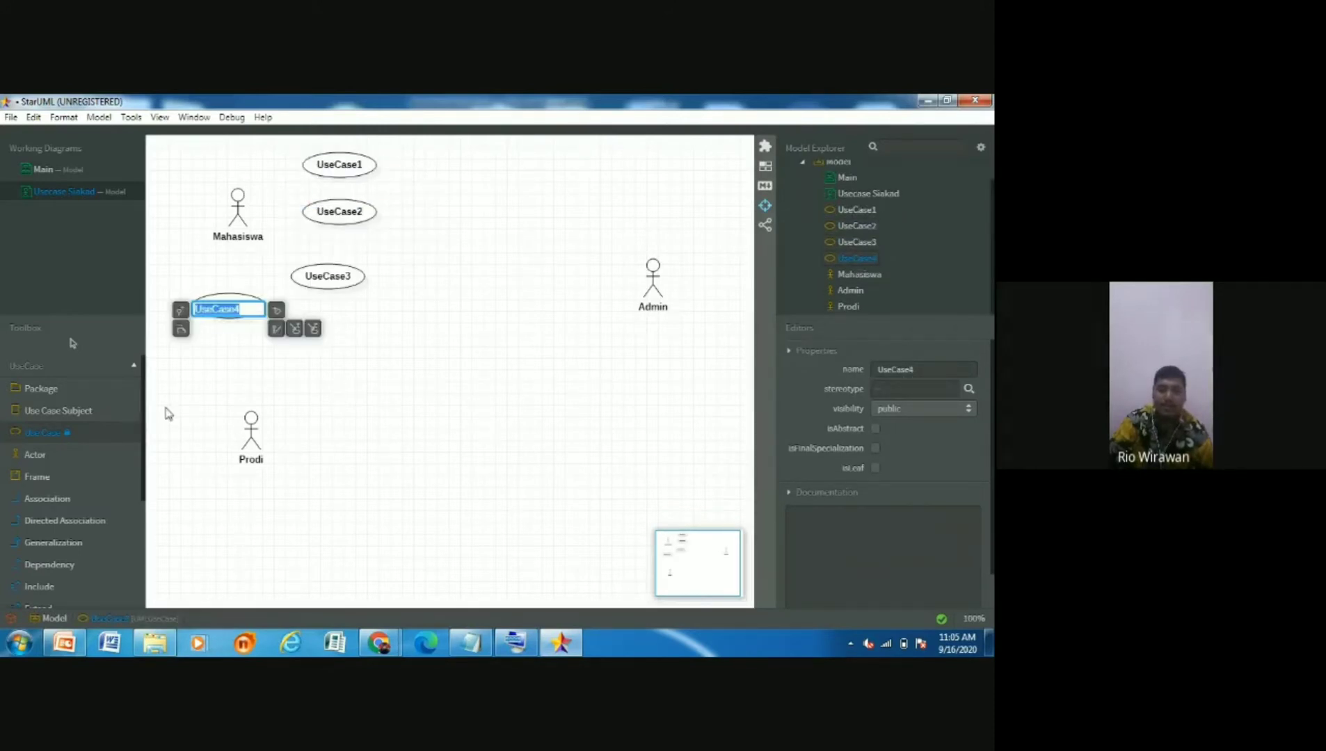
{"action": "left_click", "coordinate": [183, 377]}
{"action": "left_click", "coordinate": [338, 399]}
{"action": "left_click", "coordinate": [310, 471]}
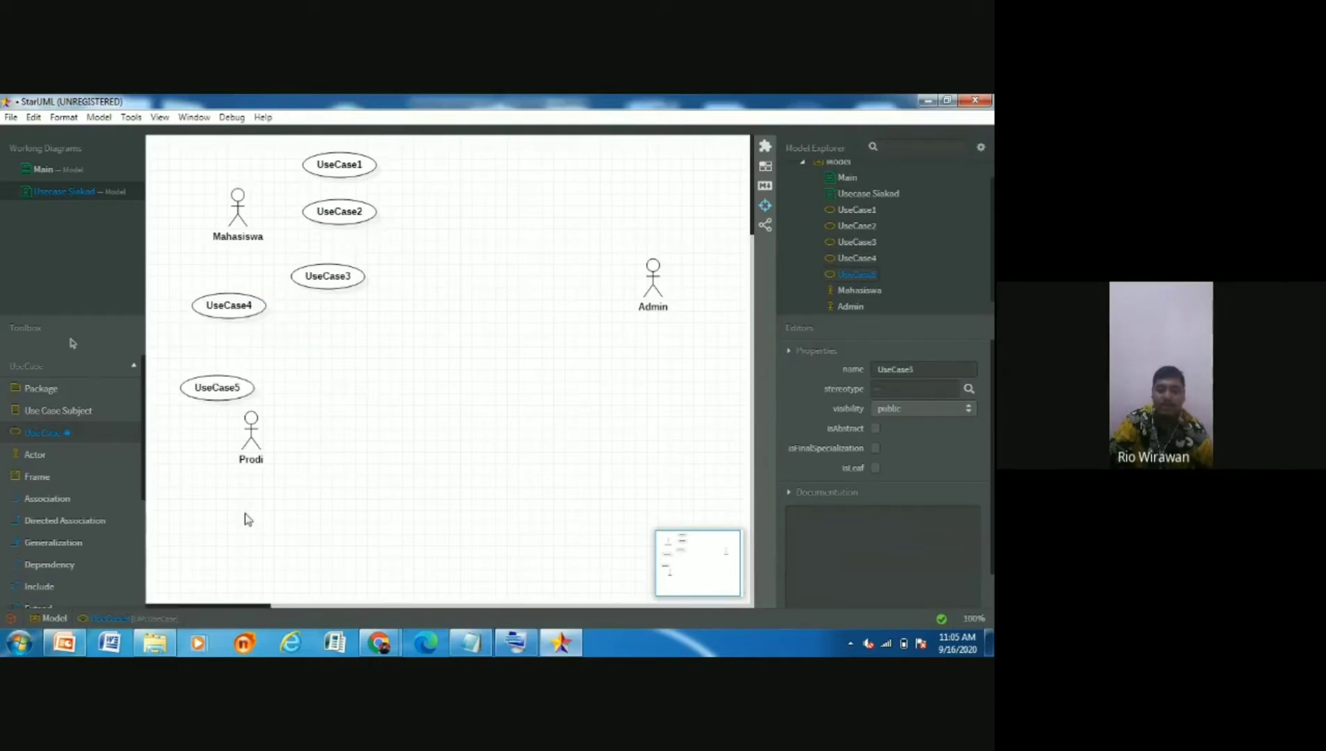
Place five more use cases around the Admin actor and return to the selection tool
{"action": "left_click", "coordinate": [624, 160]}
{"action": "left_click", "coordinate": [559, 189]}
{"action": "left_click", "coordinate": [536, 265]}
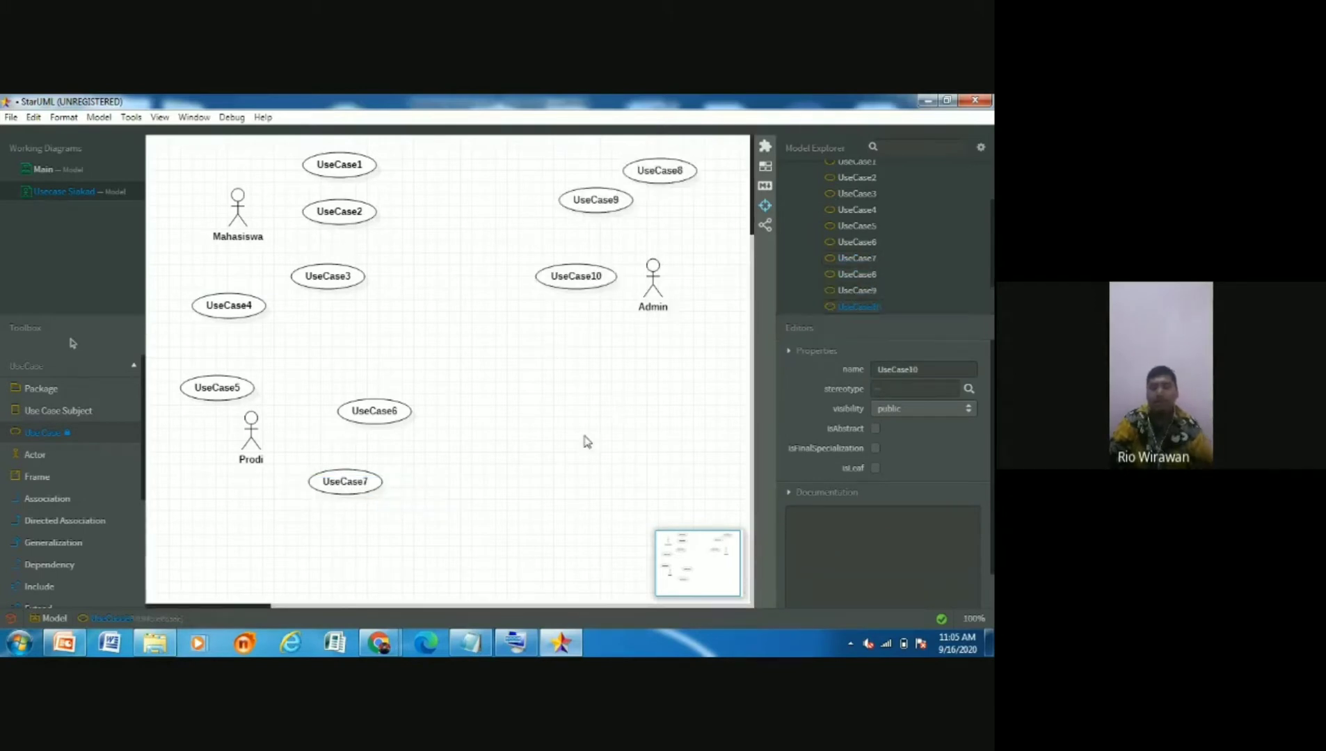
{"action": "left_click", "coordinate": [548, 341]}
{"action": "left_click", "coordinate": [629, 405]}
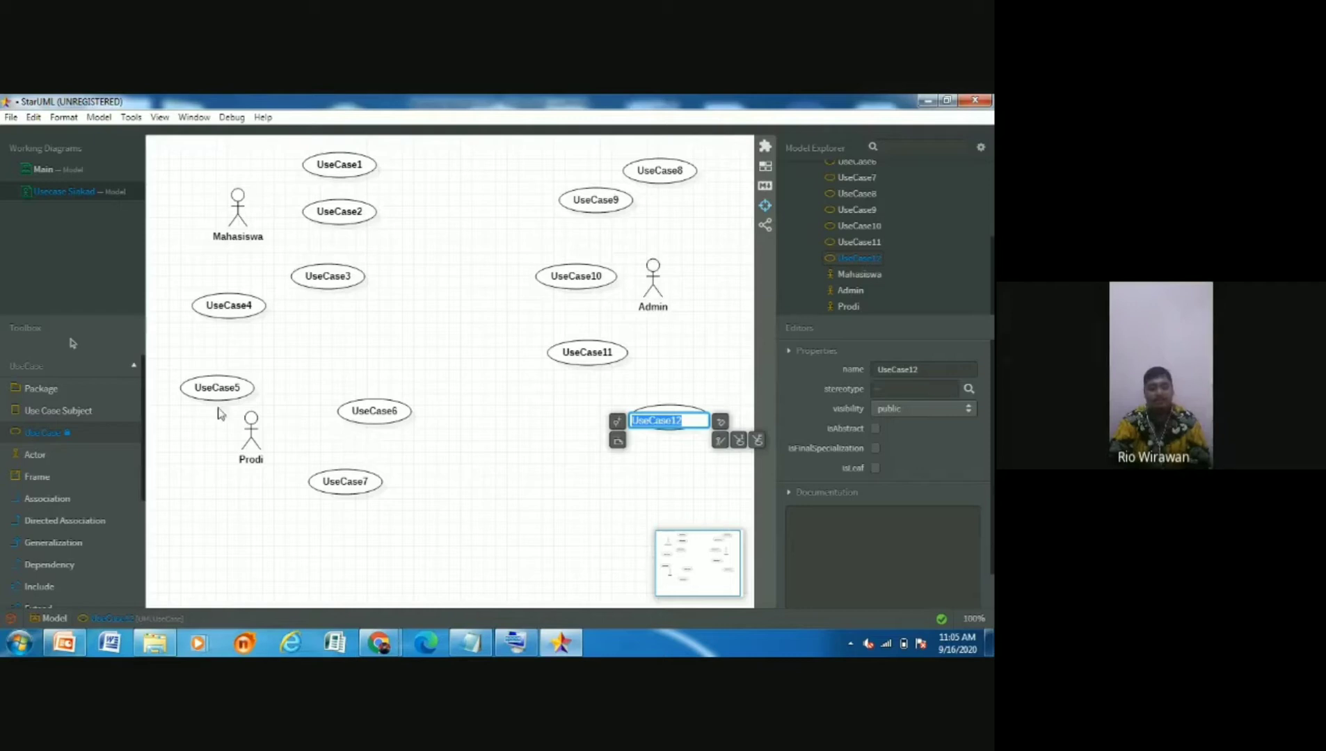
{"action": "left_click", "coordinate": [71, 351]}
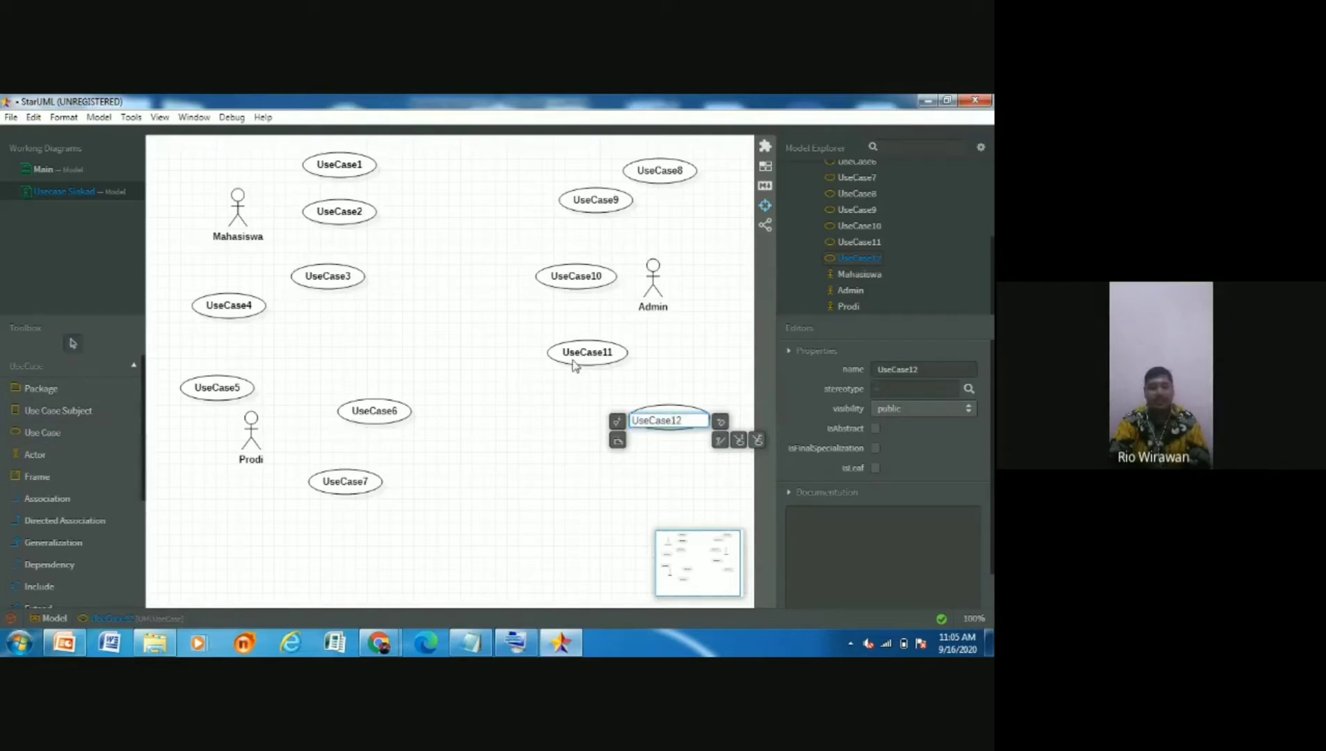
Rename UseCase1 beside the Mahasiswa actor to Lihat jadwal
{"action": "double_click", "coordinate": [339, 164]}
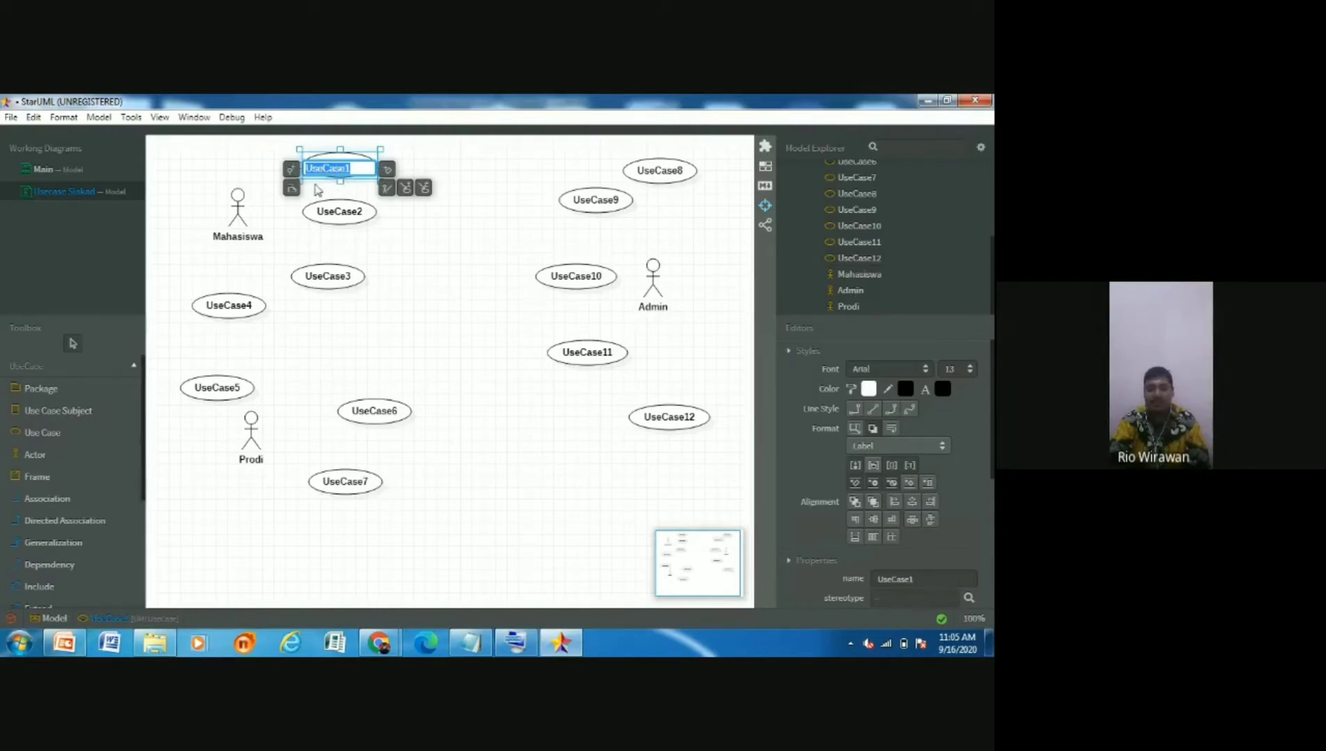
{"action": "double_click", "coordinate": [895, 581]}
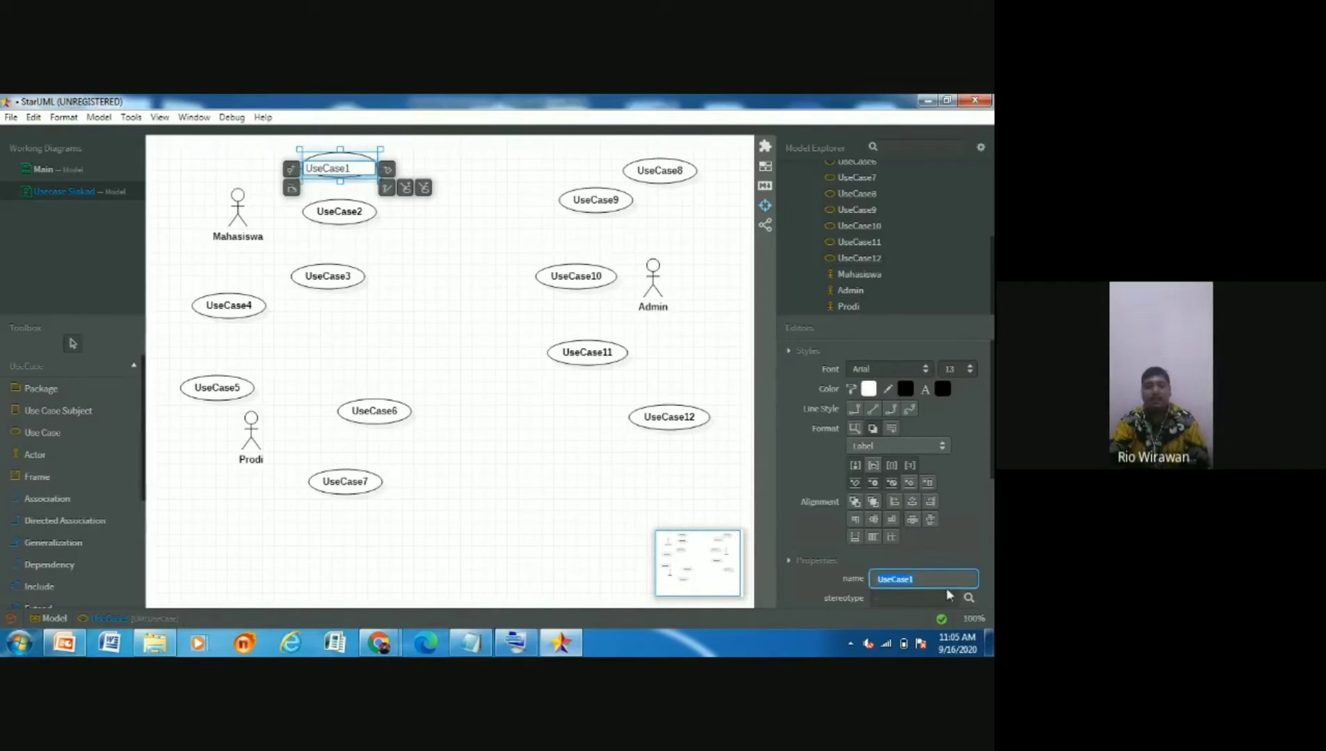
{"action": "double_click", "coordinate": [340, 168]}
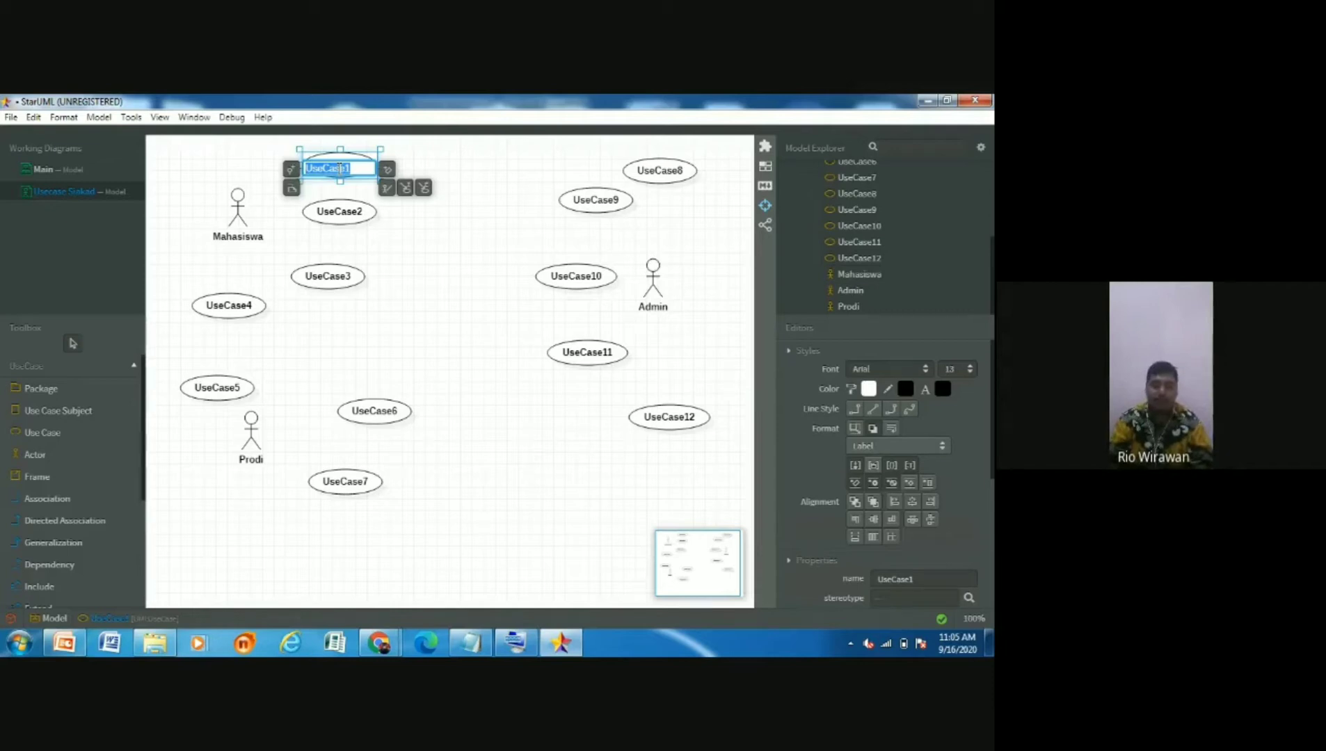
{"action": "type", "text": "L"}
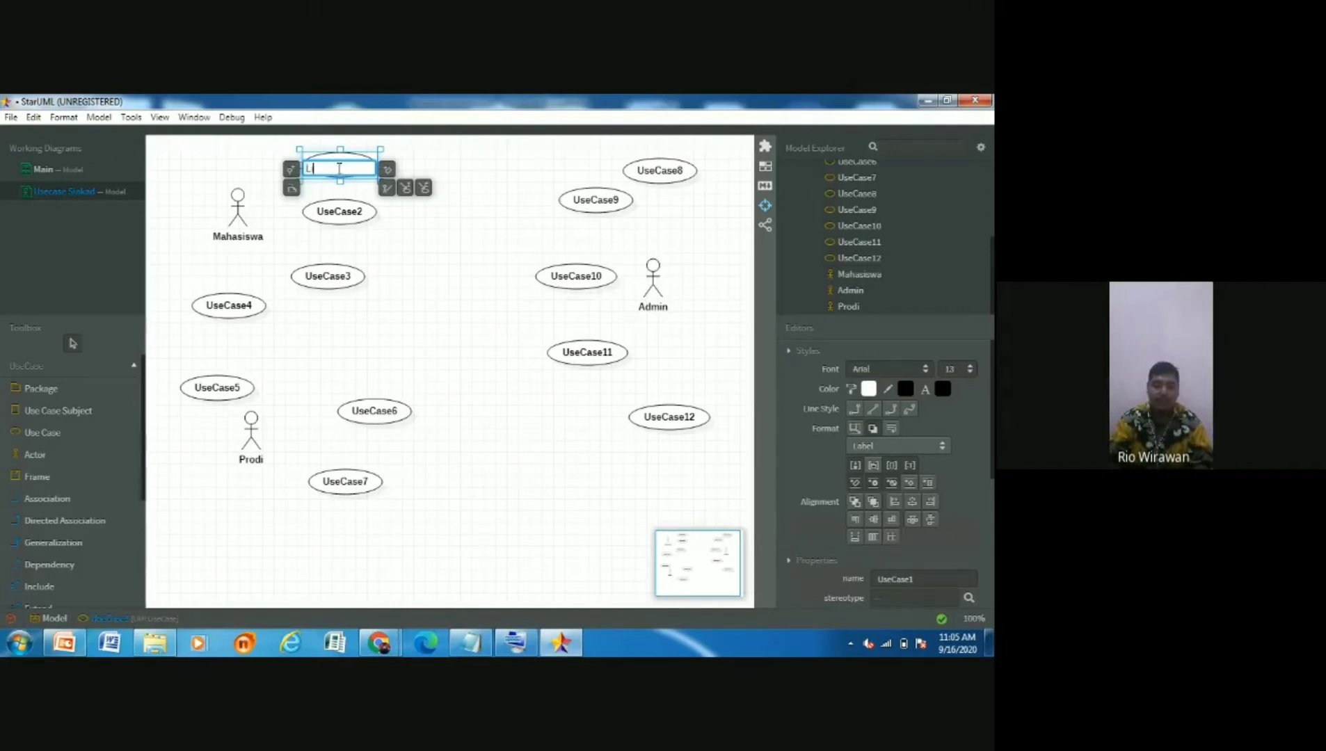
{"action": "type", "text": "ihat jadwal"}
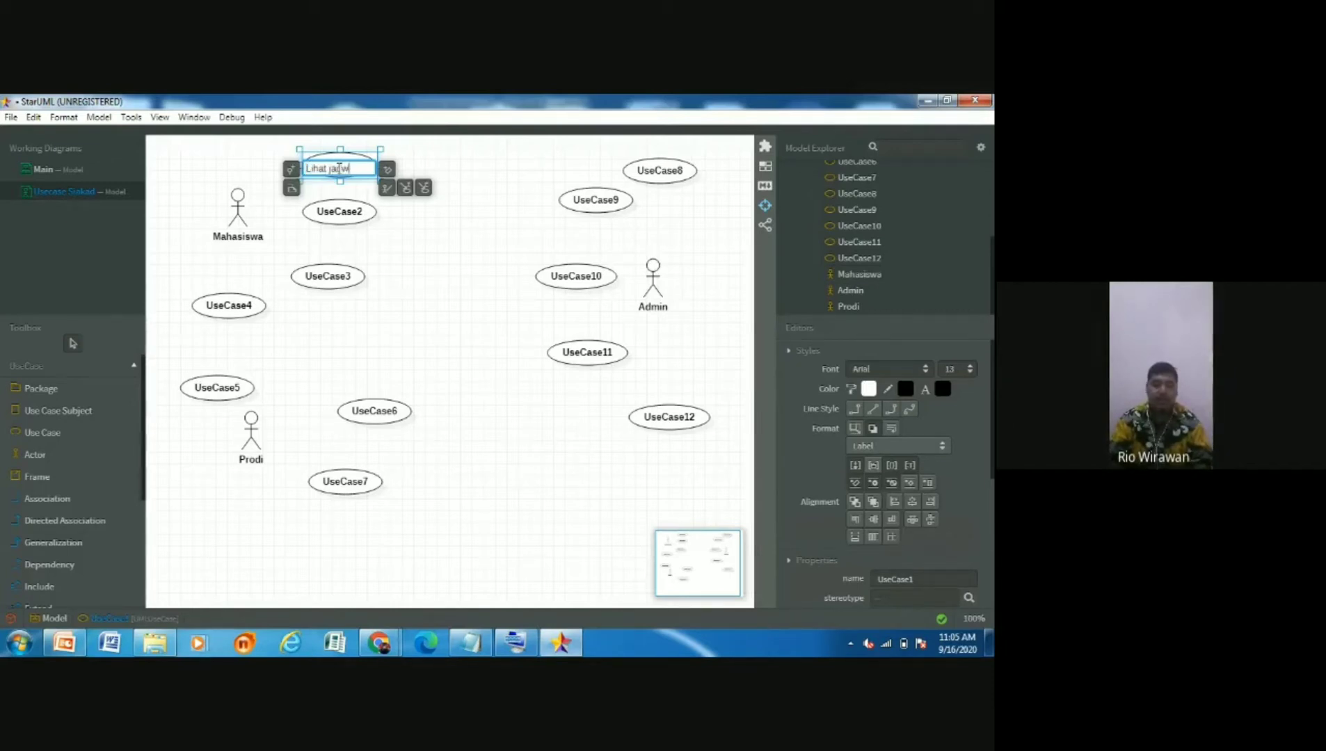
{"action": "left_click", "coordinate": [446, 302]}
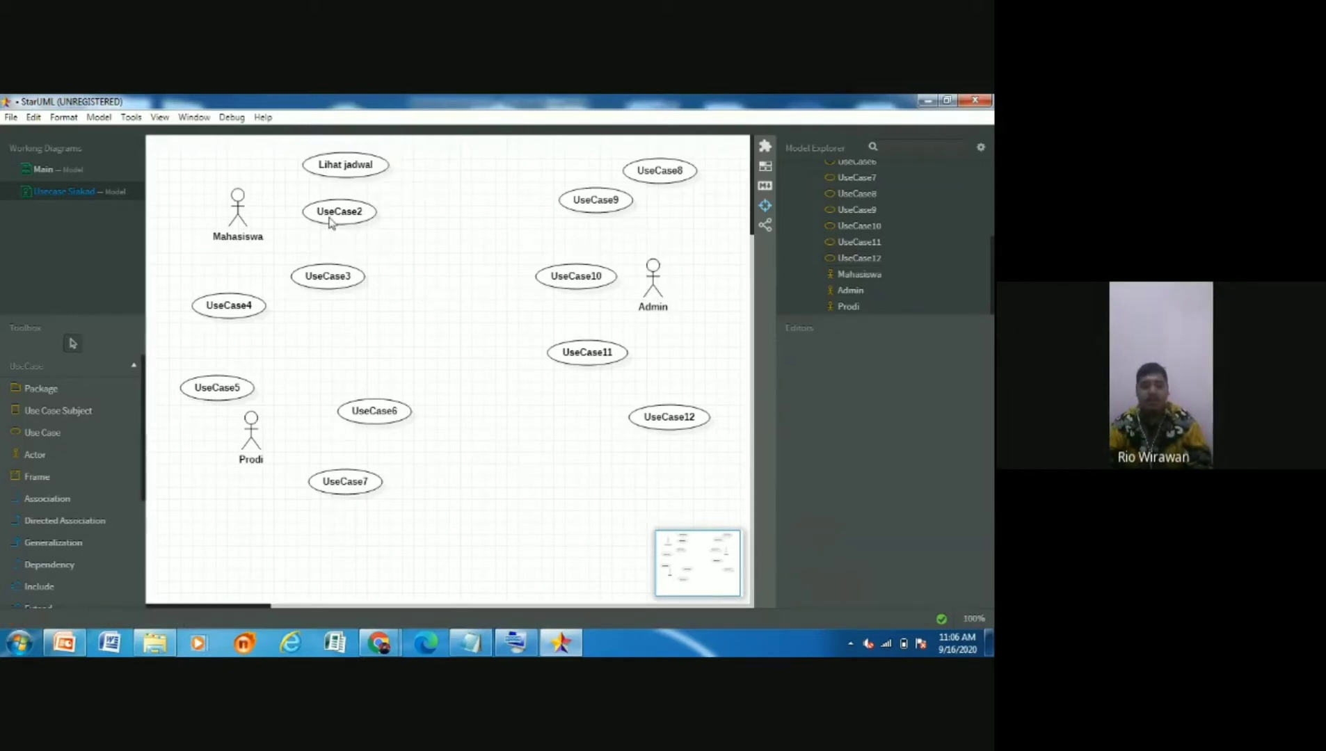
Rename UseCase2 beside the Mahasiswa actor to Lihat Nilai
{"action": "double_click", "coordinate": [332, 215]}
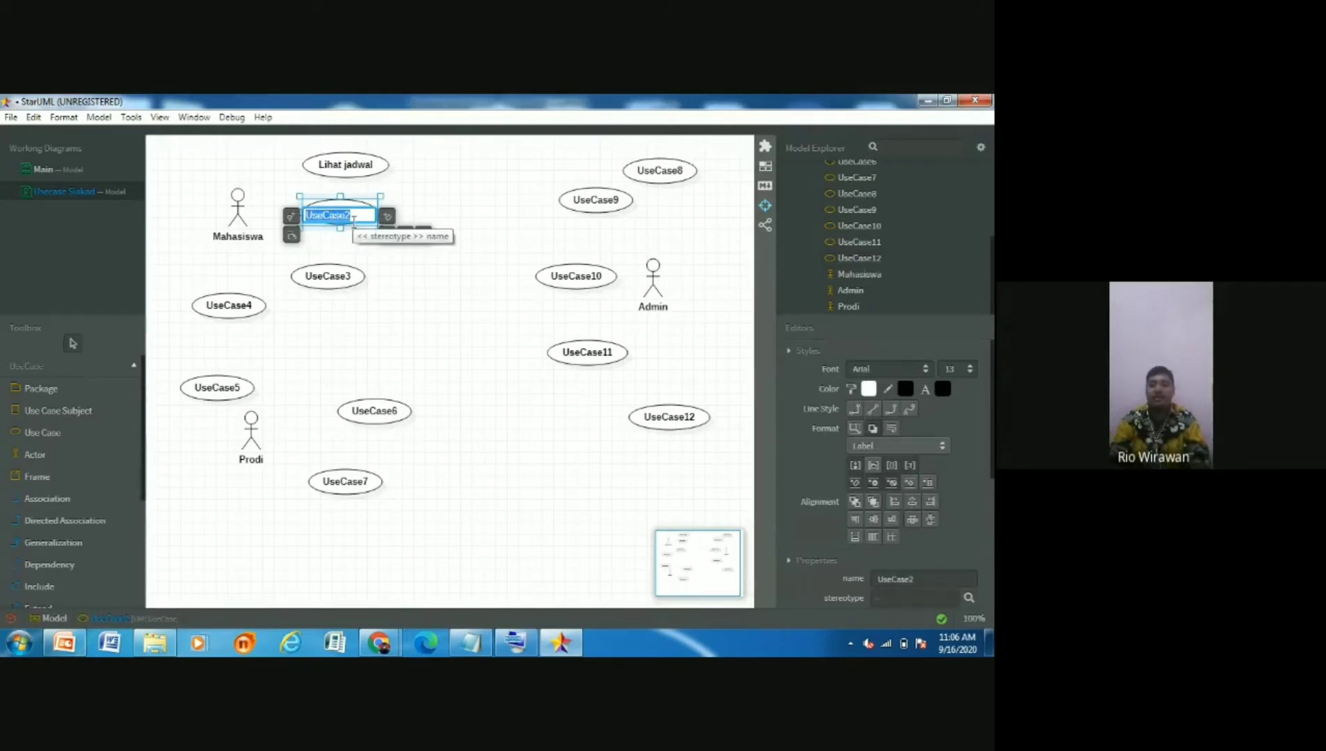
{"action": "key", "text": "BackSpace"}
{"action": "type", "text": "L"}
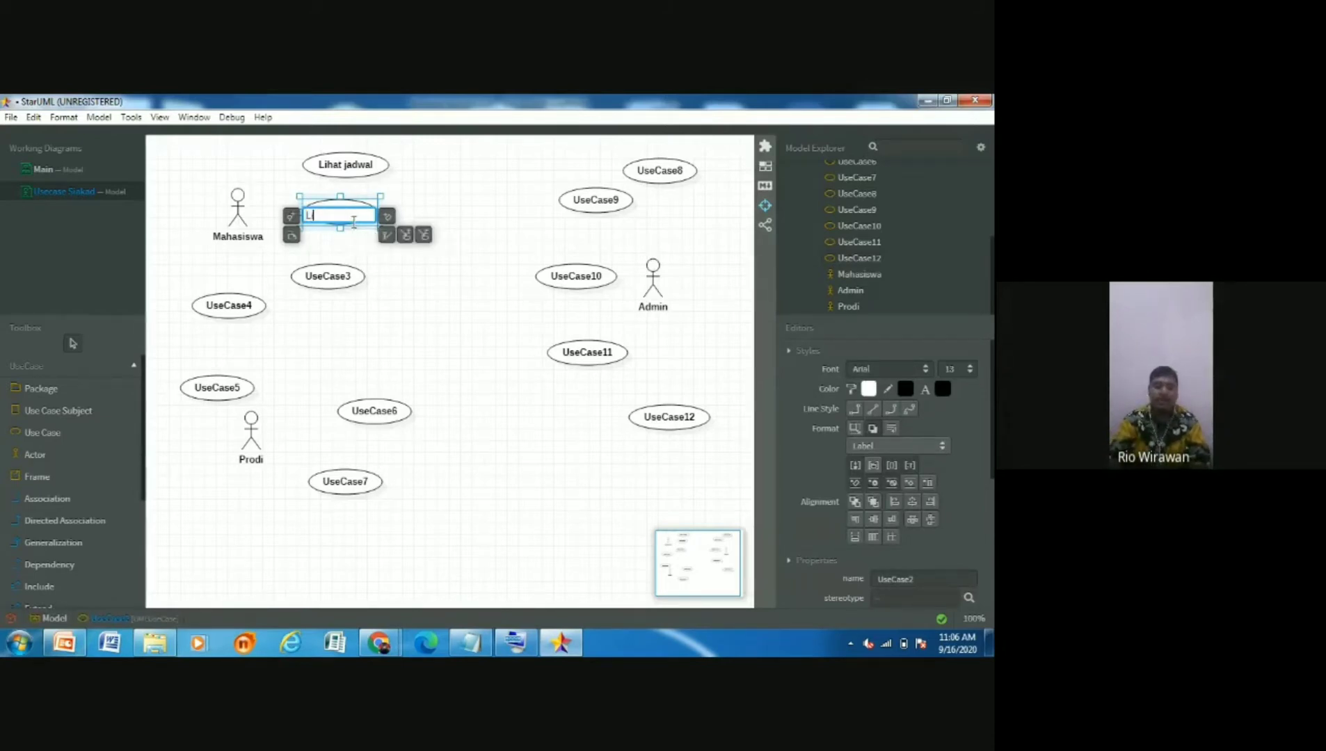
{"action": "type", "text": "ihat Nilai"}
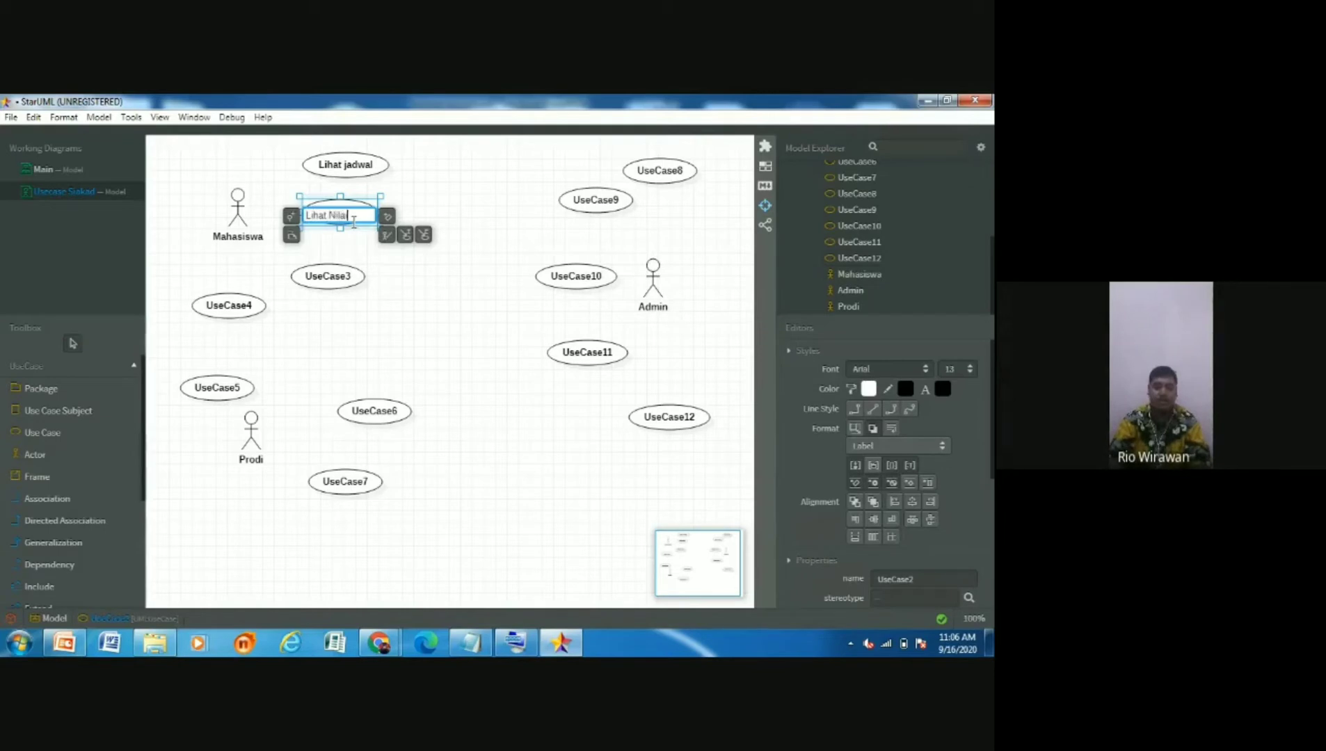
{"action": "left_click", "coordinate": [408, 285]}
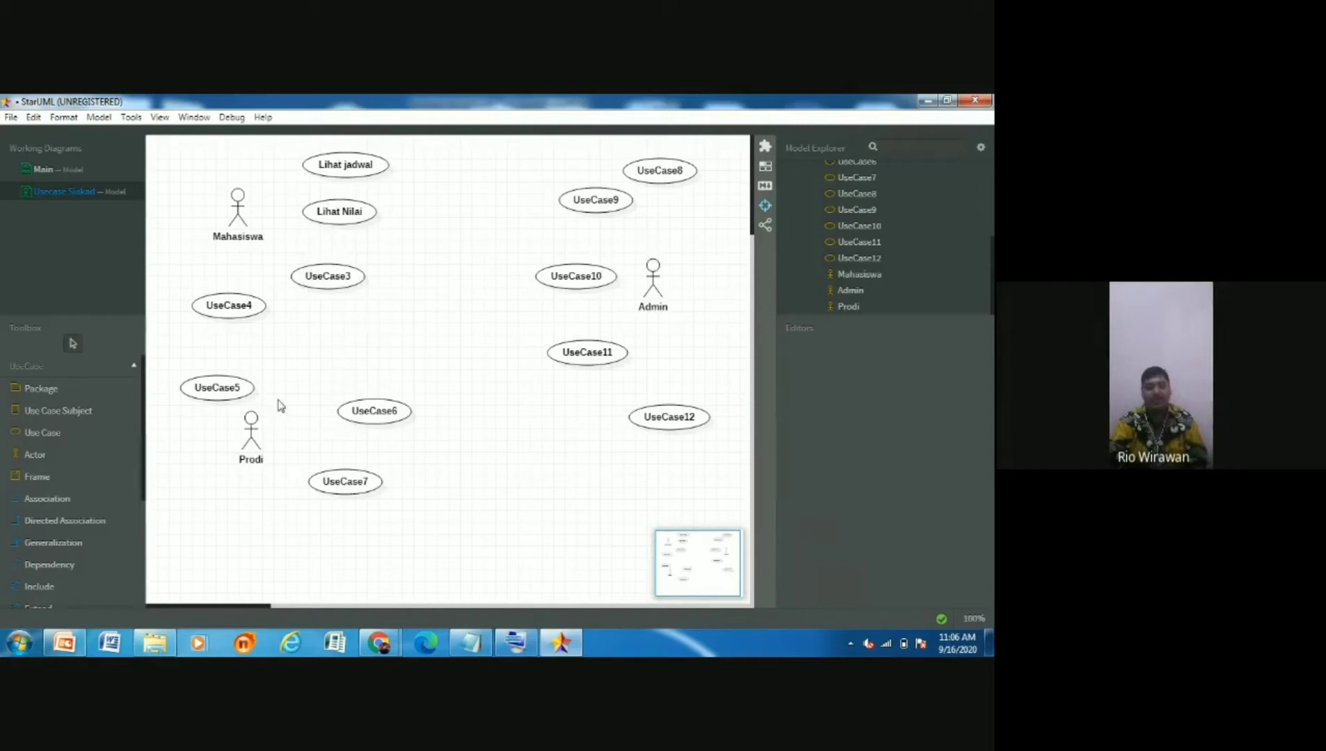
Rename UseCase6 to Membuka Matakuliah and shift it, UseCase7 and the Prodi actor lower in the diagram
{"action": "left_click_drag", "start_coordinate": [254, 435], "coordinate": [254, 482]}
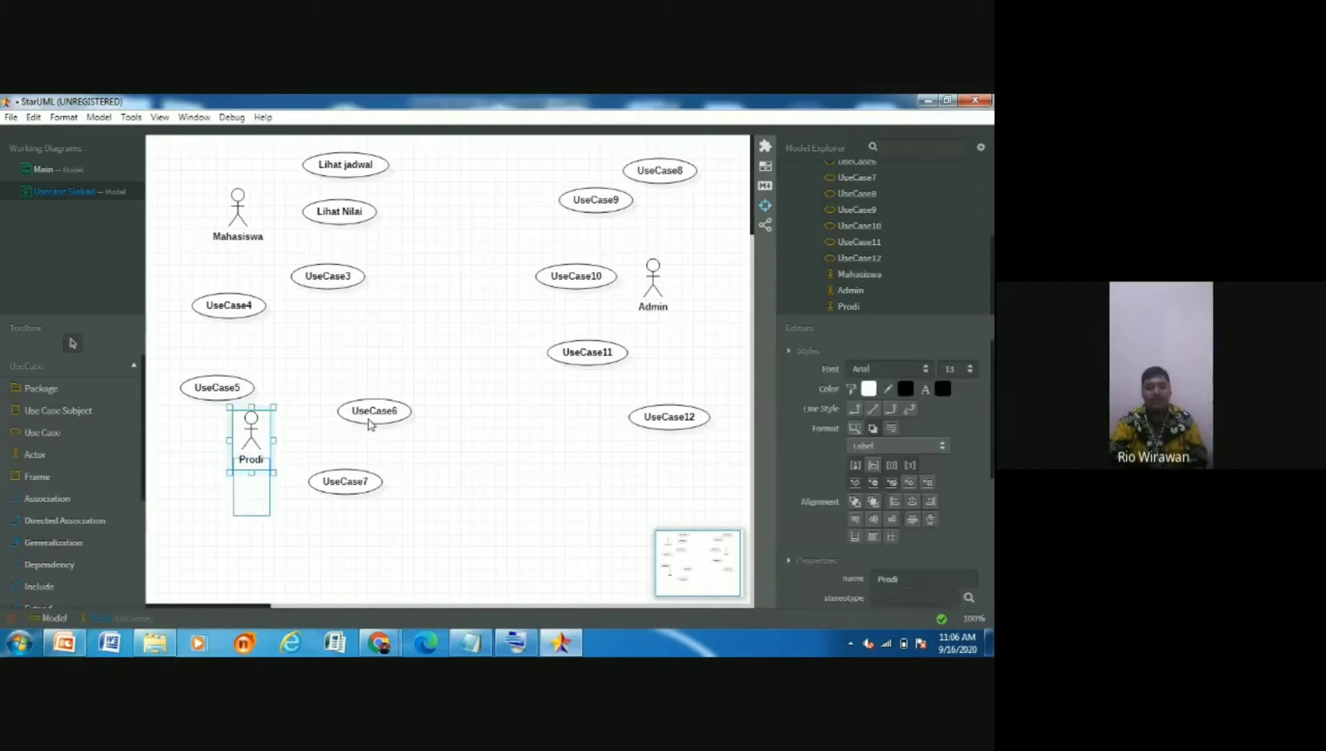
{"action": "double_click", "coordinate": [345, 408]}
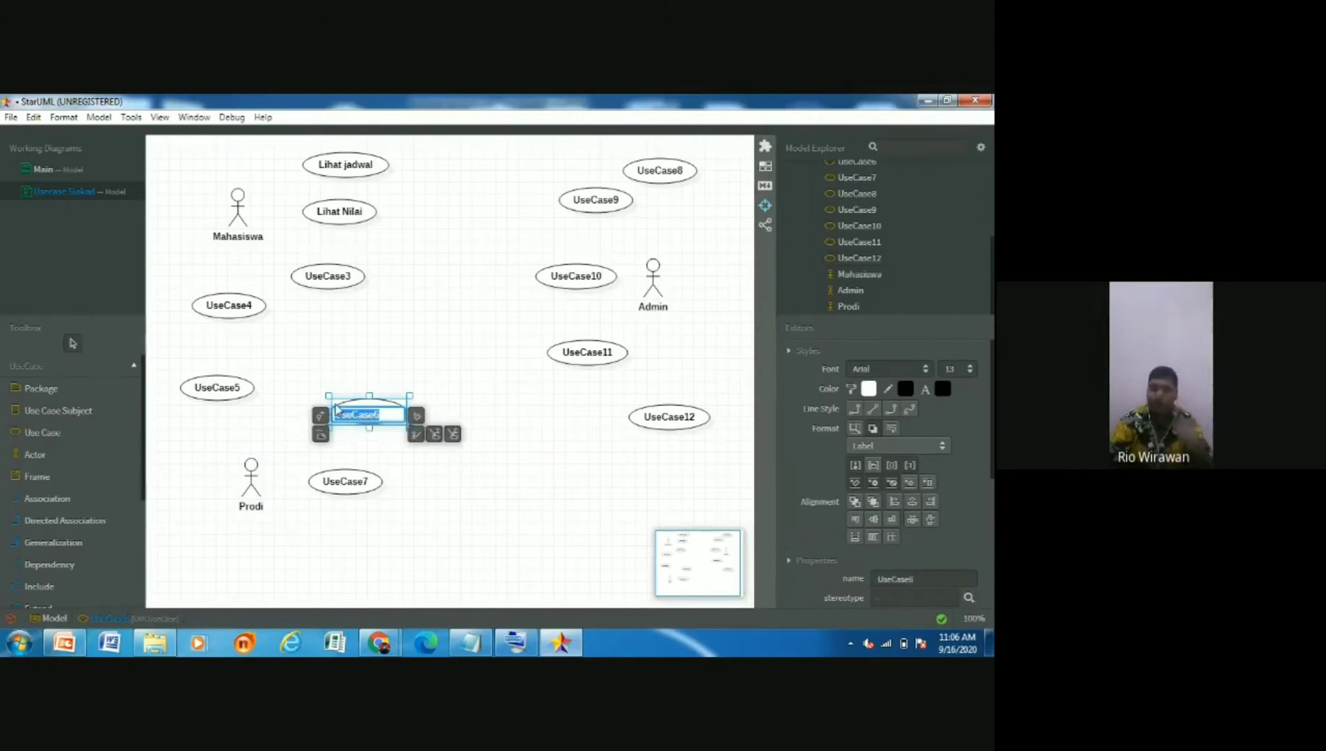
{"action": "type", "text": "Membuat"}
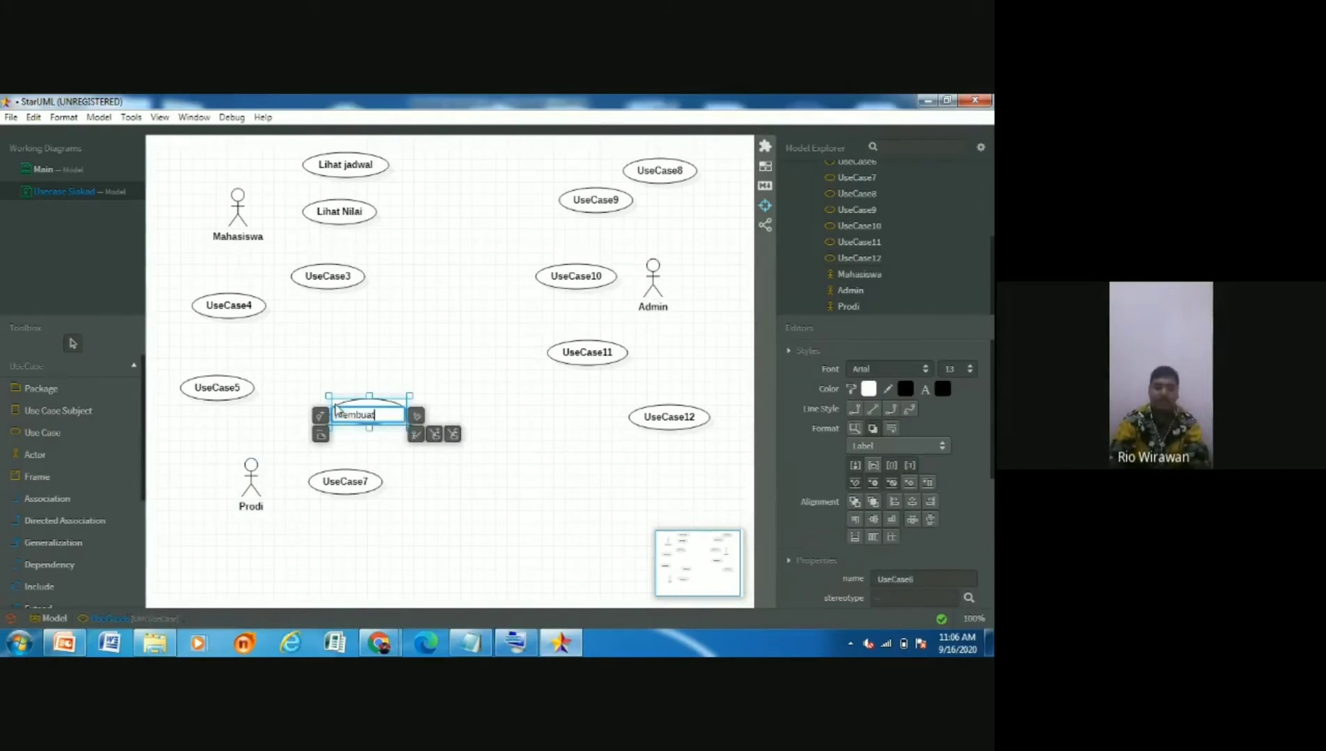
{"action": "key", "text": "BackSpace"}
{"action": "key", "text": "BackSpace"}
{"action": "key", "text": "BackSpace"}
{"action": "key", "text": "BackSpace"}
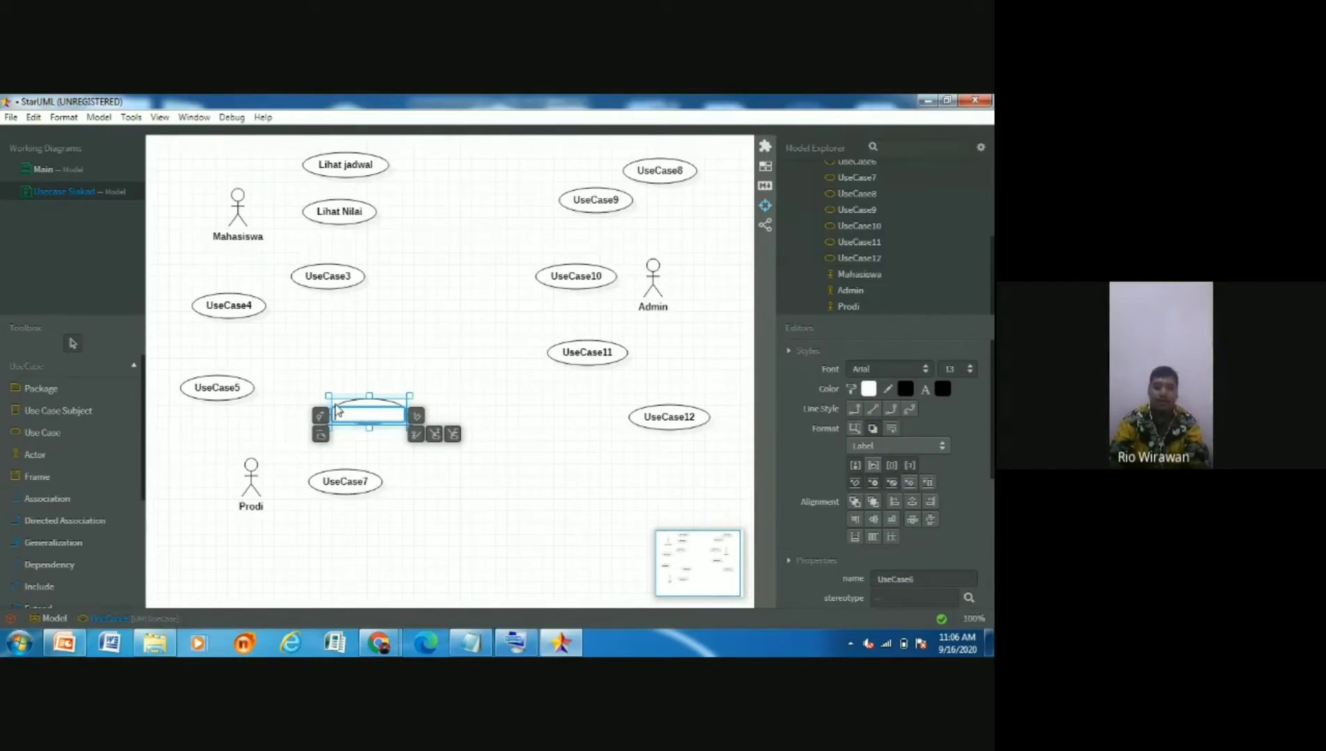
{"action": "type", "text": "Membuka Mata"}
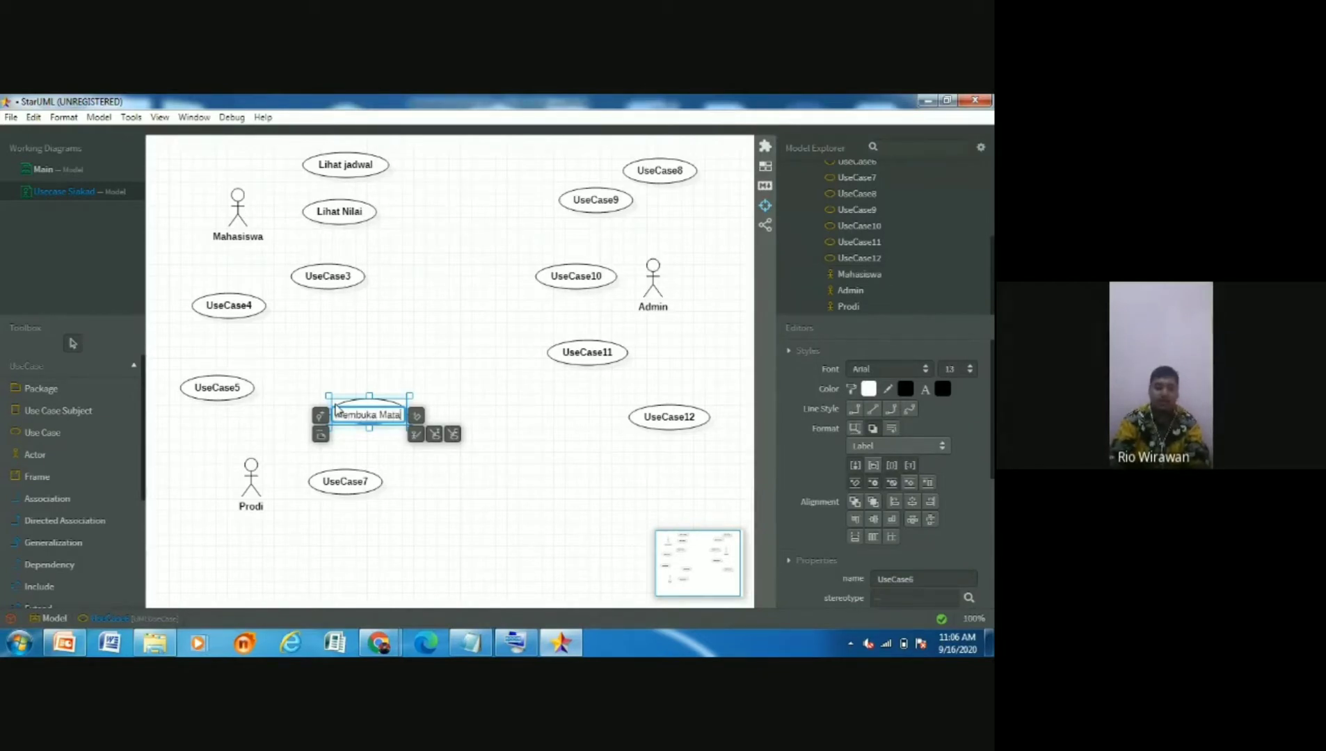
{"action": "type", "text": "kuliah"}
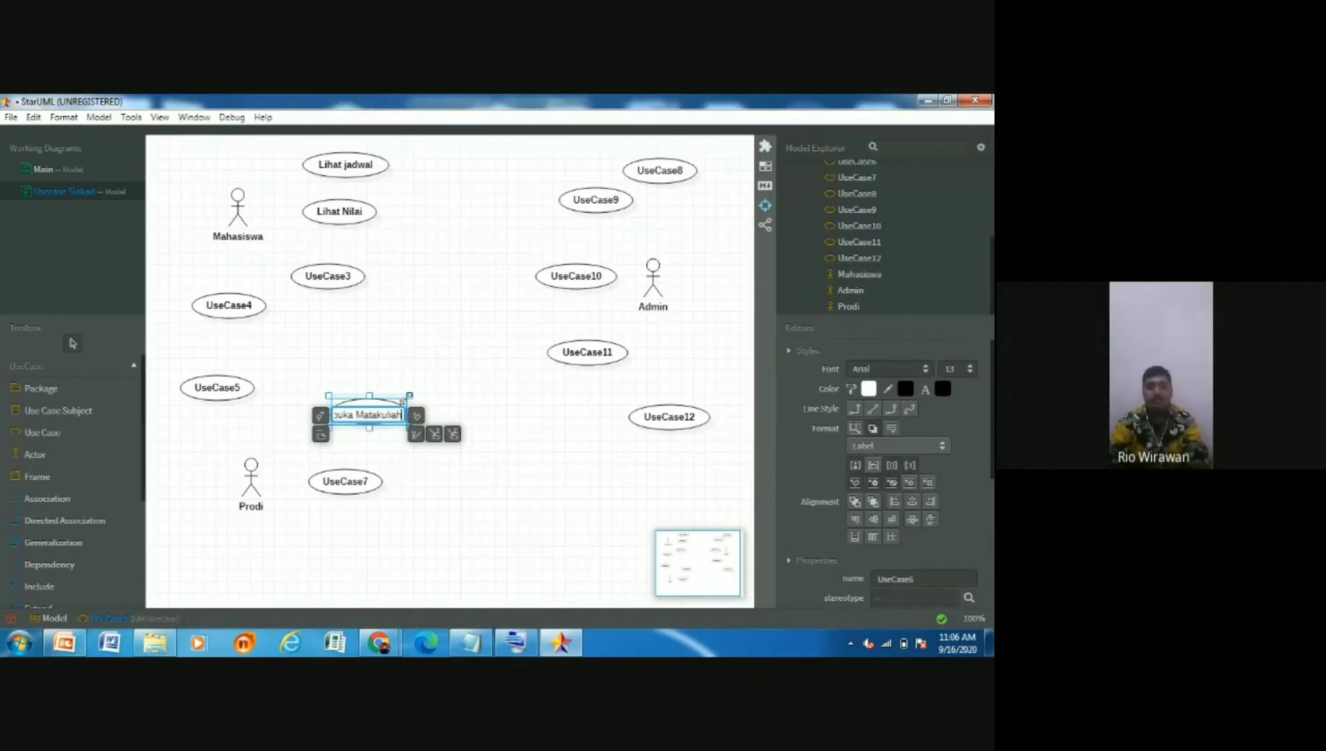
{"action": "left_click", "coordinate": [409, 351]}
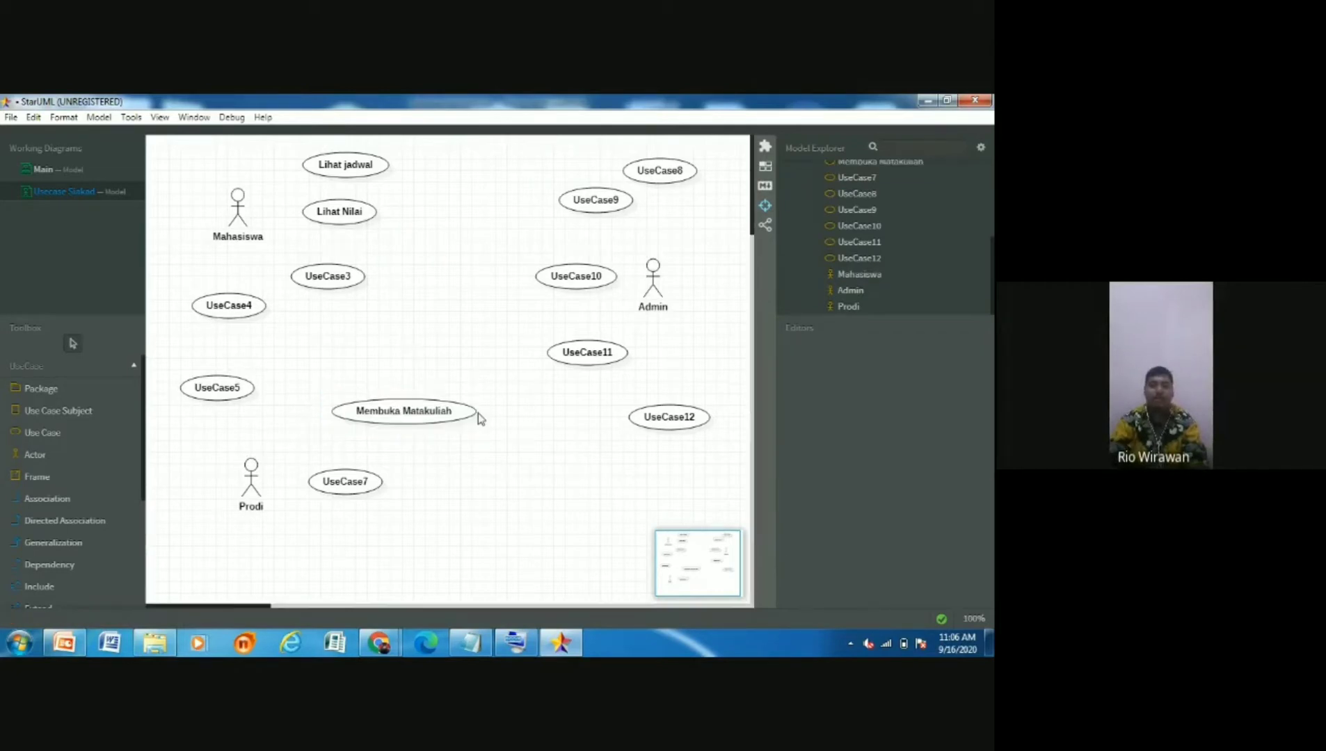
{"action": "left_click_drag", "start_coordinate": [343, 487], "coordinate": [379, 504]}
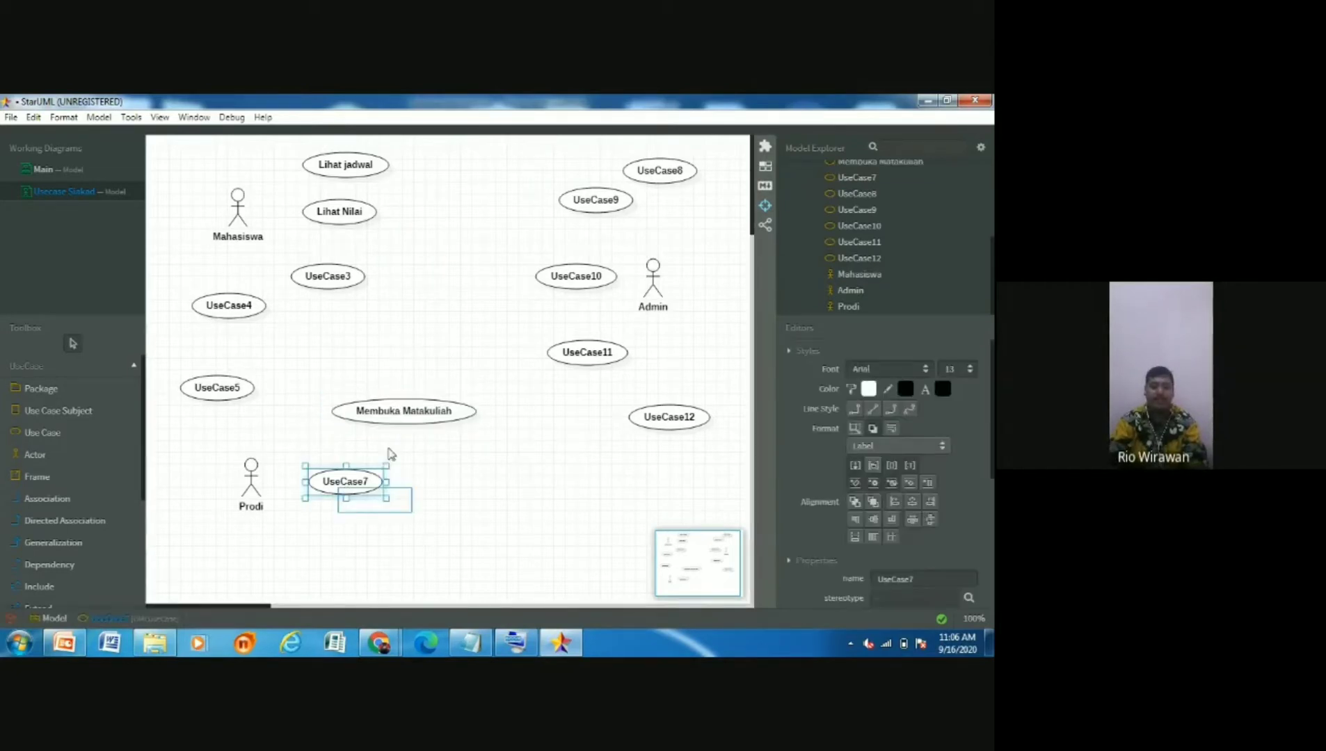
{"action": "left_click", "coordinate": [359, 442]}
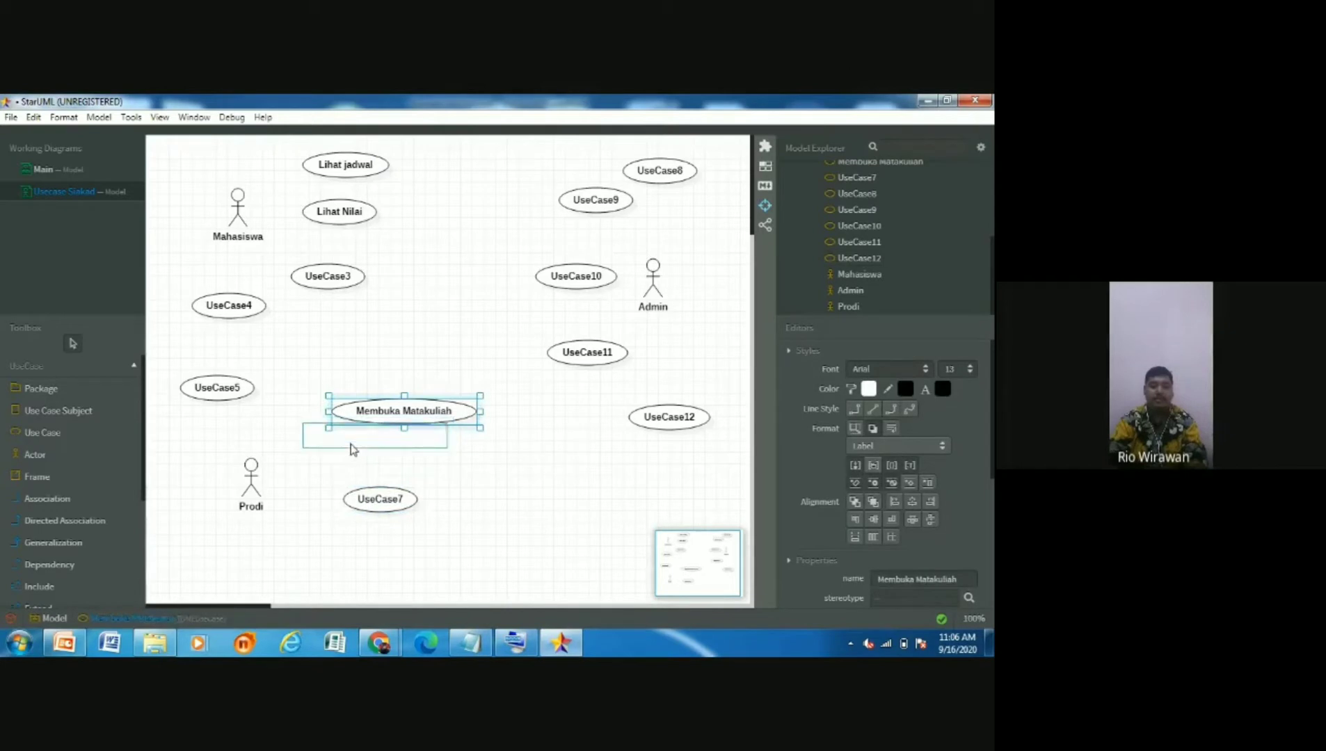
Rename UseCase8 above the Admin actor to Mengelola jadwal
{"action": "double_click", "coordinate": [644, 168]}
{"action": "type", "text": "M"}
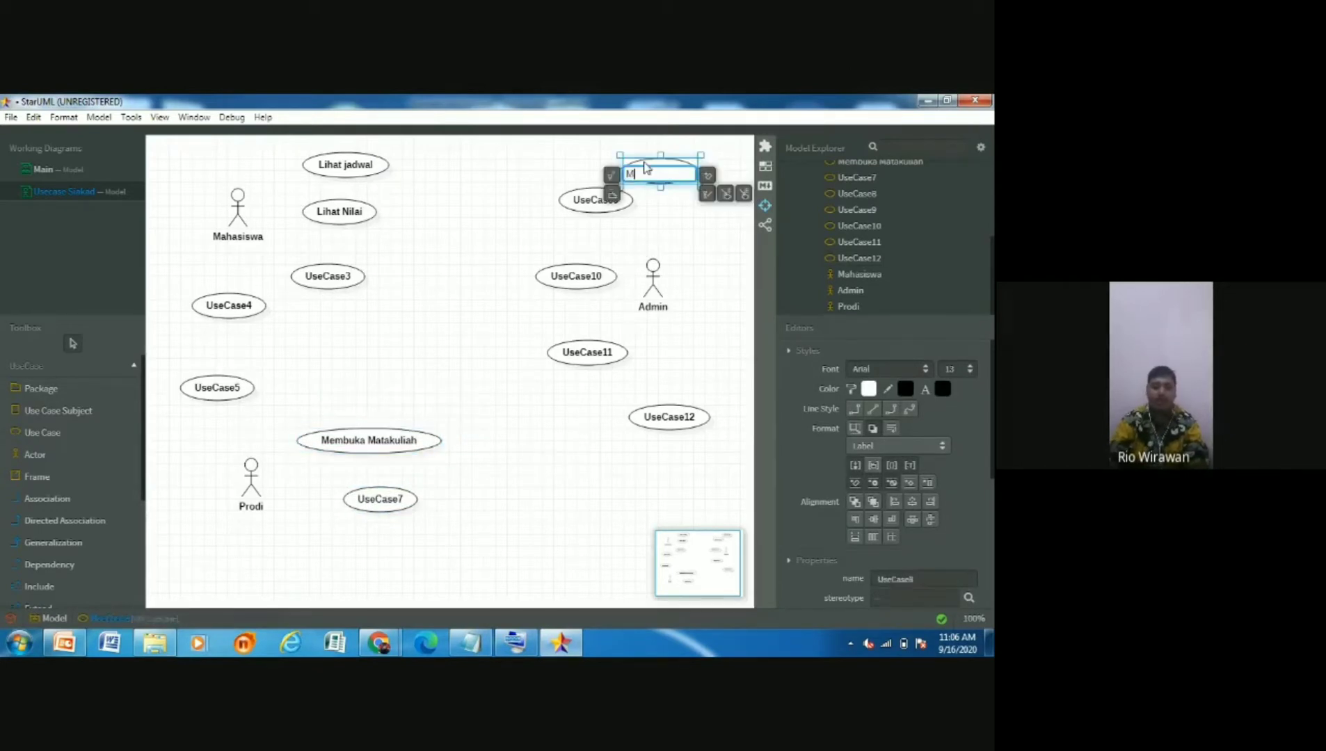
{"action": "type", "text": "engelola jadwal"}
{"action": "left_click", "coordinate": [590, 201]}
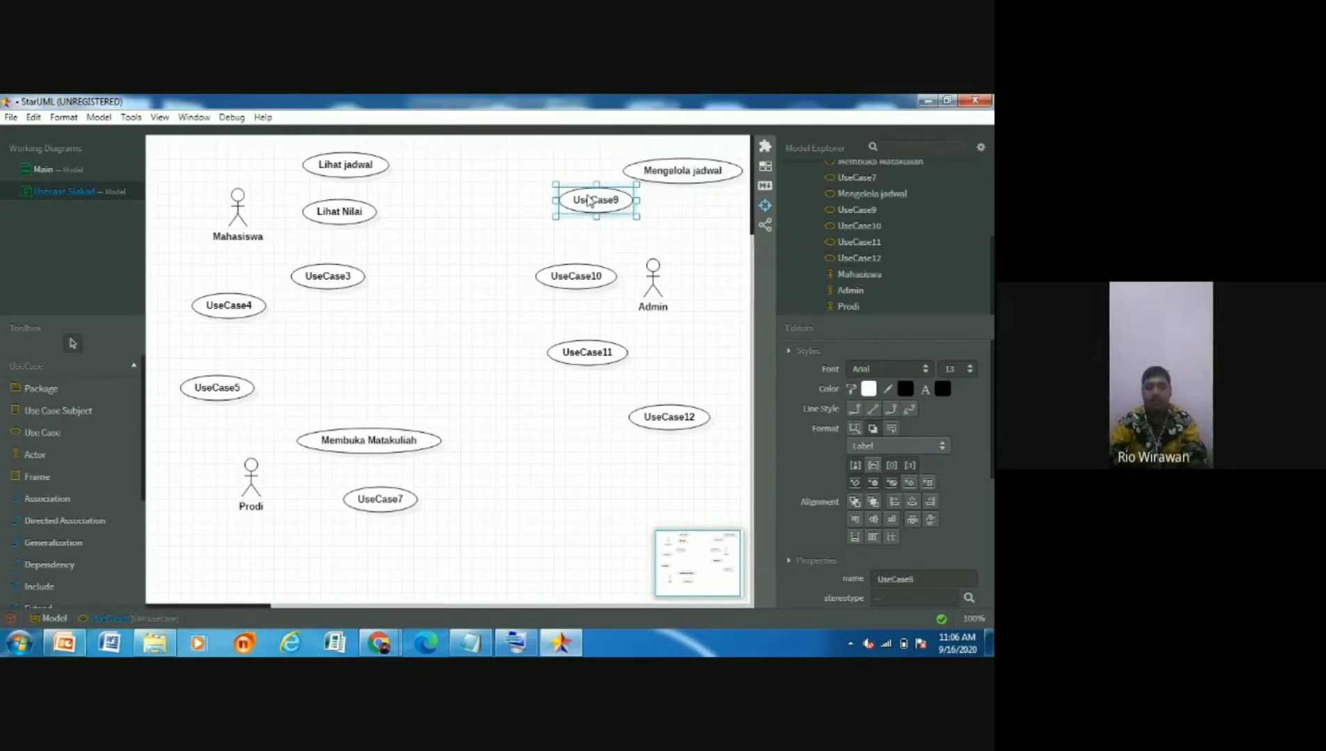
Rename UseCase9 to mengelola matakuliah and move it down and left, clear of Mengelola jadwal
{"action": "double_click", "coordinate": [589, 201]}
{"action": "type", "text": "men"}
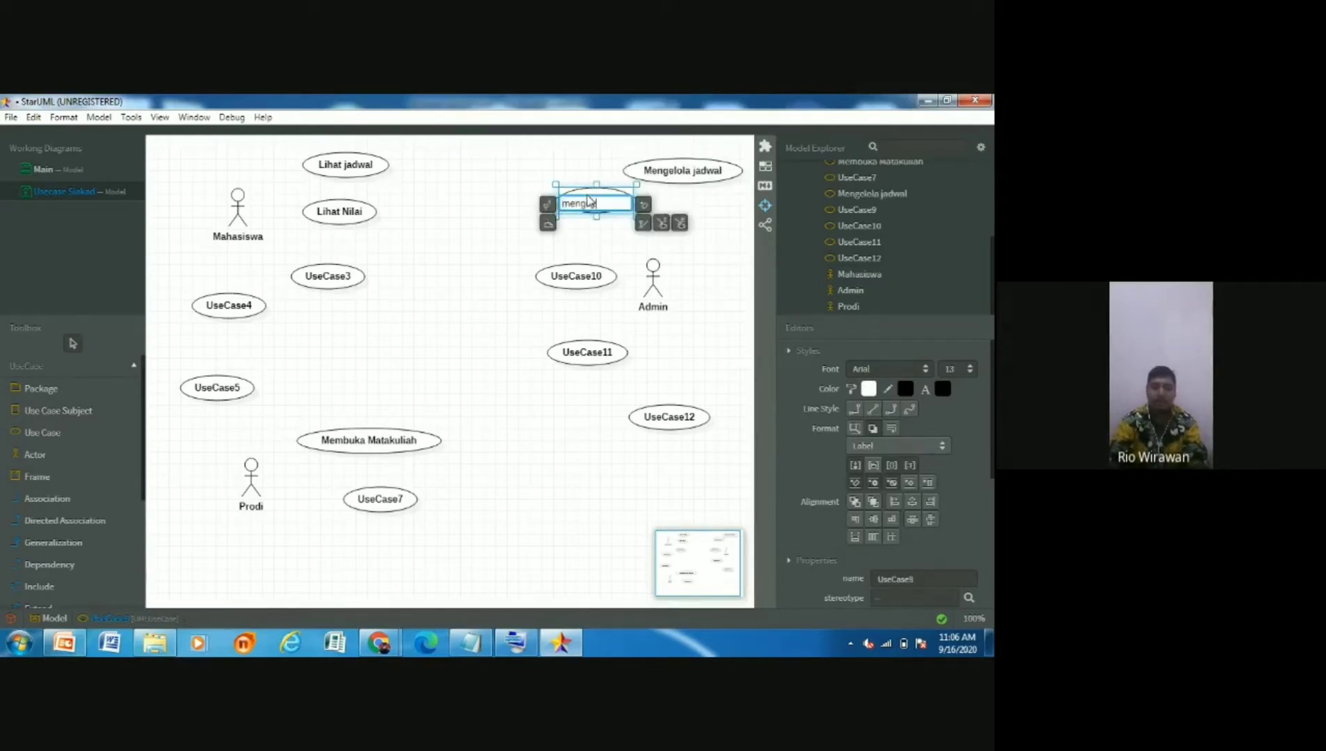
{"action": "type", "text": "gelola matakuliah"}
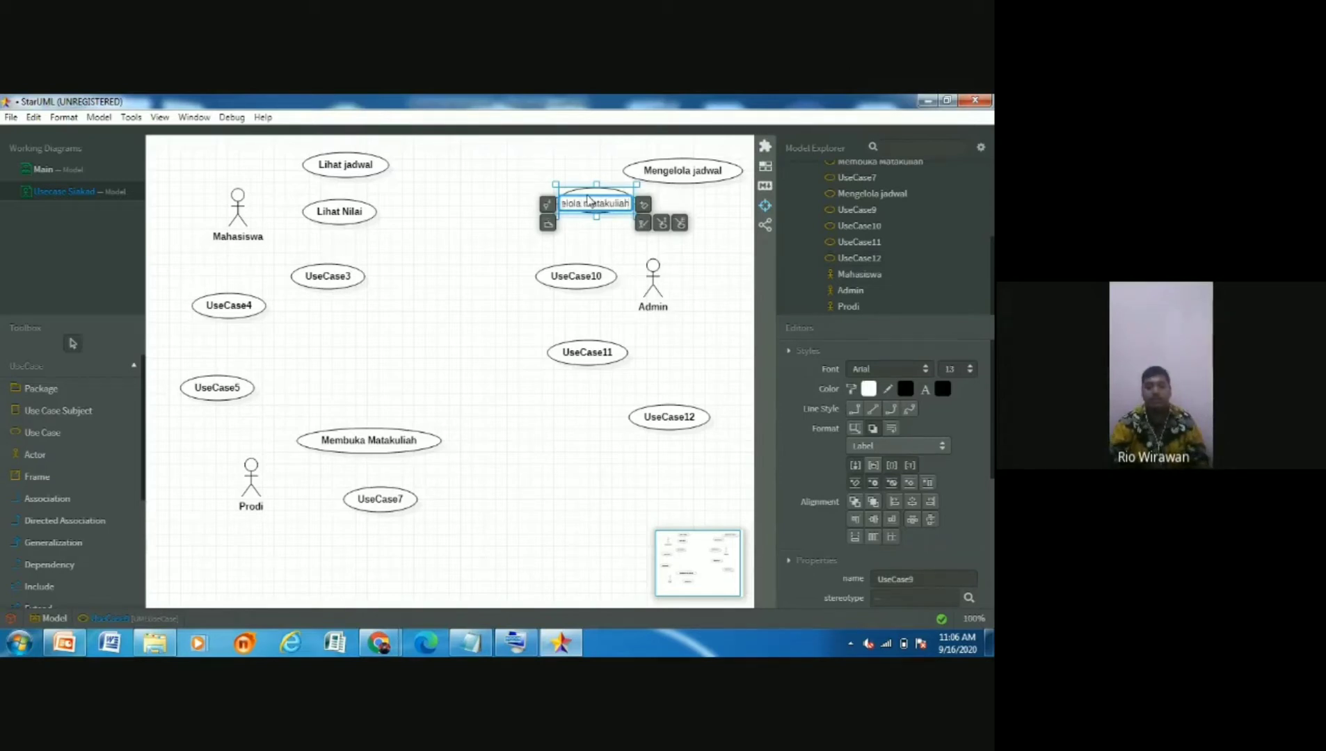
{"action": "key", "text": "Return"}
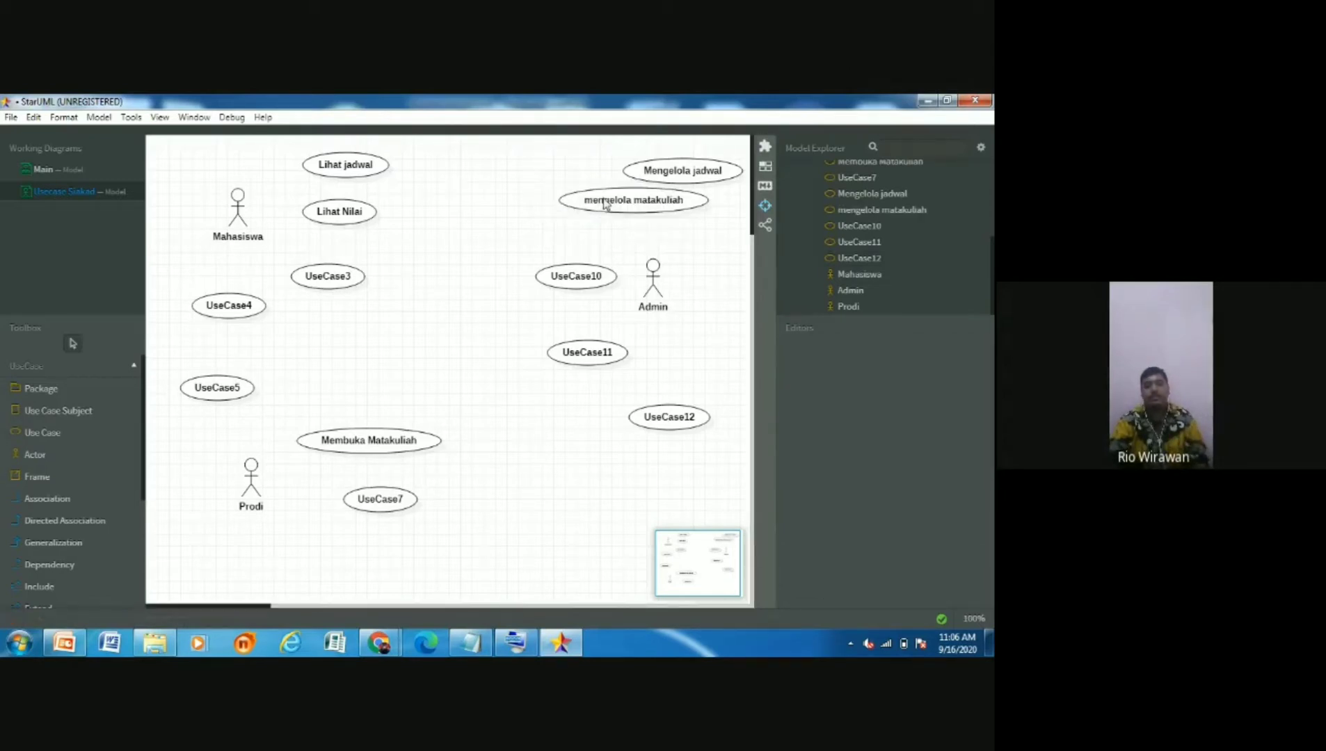
{"action": "left_click_drag", "start_coordinate": [608, 202], "coordinate": [564, 226]}
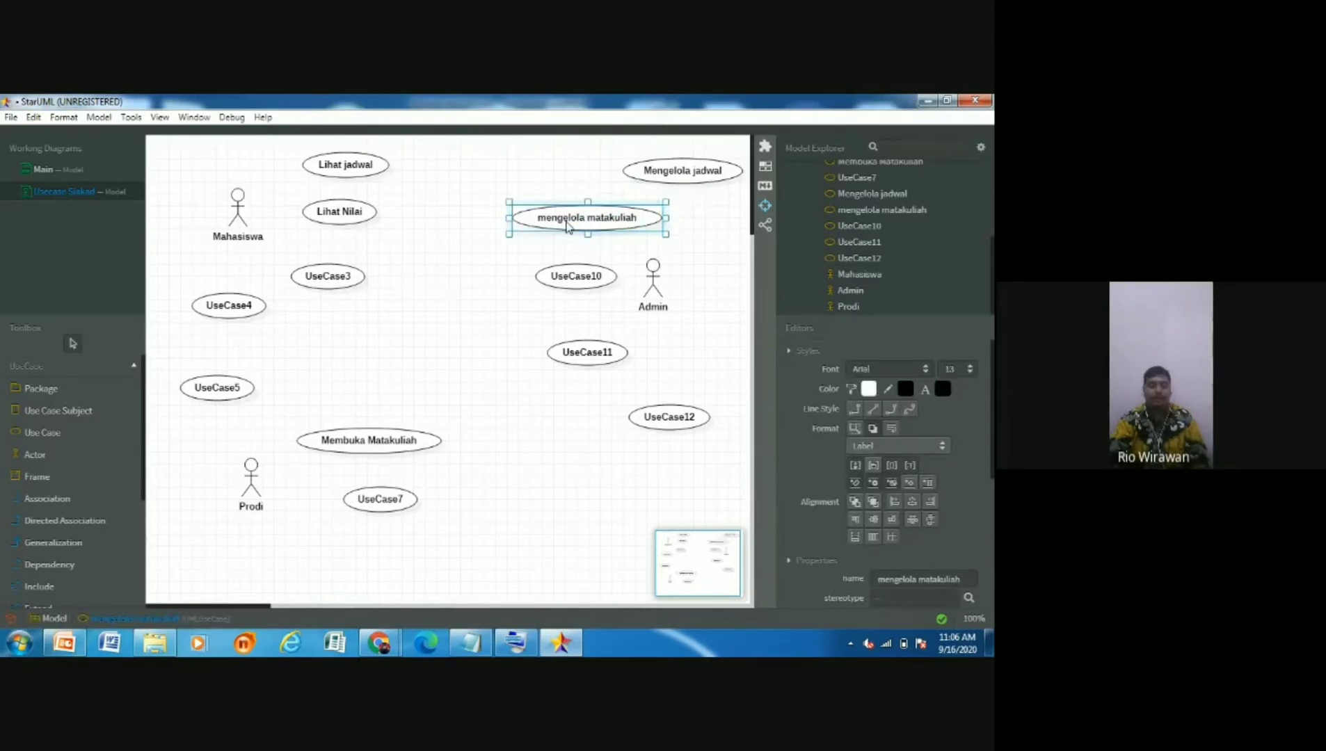
Move UseCase5 down so it sits just above the Prodi actor, and clear the selection
{"action": "left_click", "coordinate": [224, 398]}
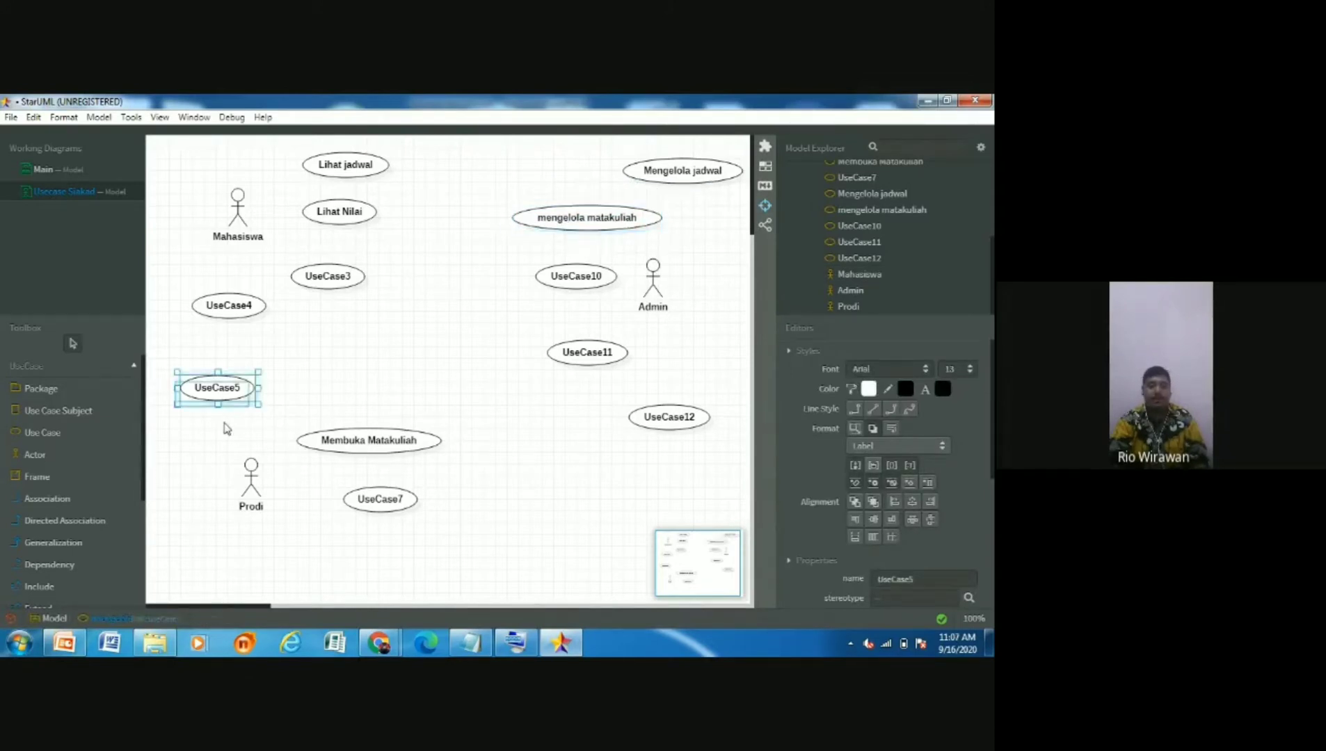
{"action": "left_click_drag", "start_coordinate": [227, 428], "coordinate": [224, 427]}
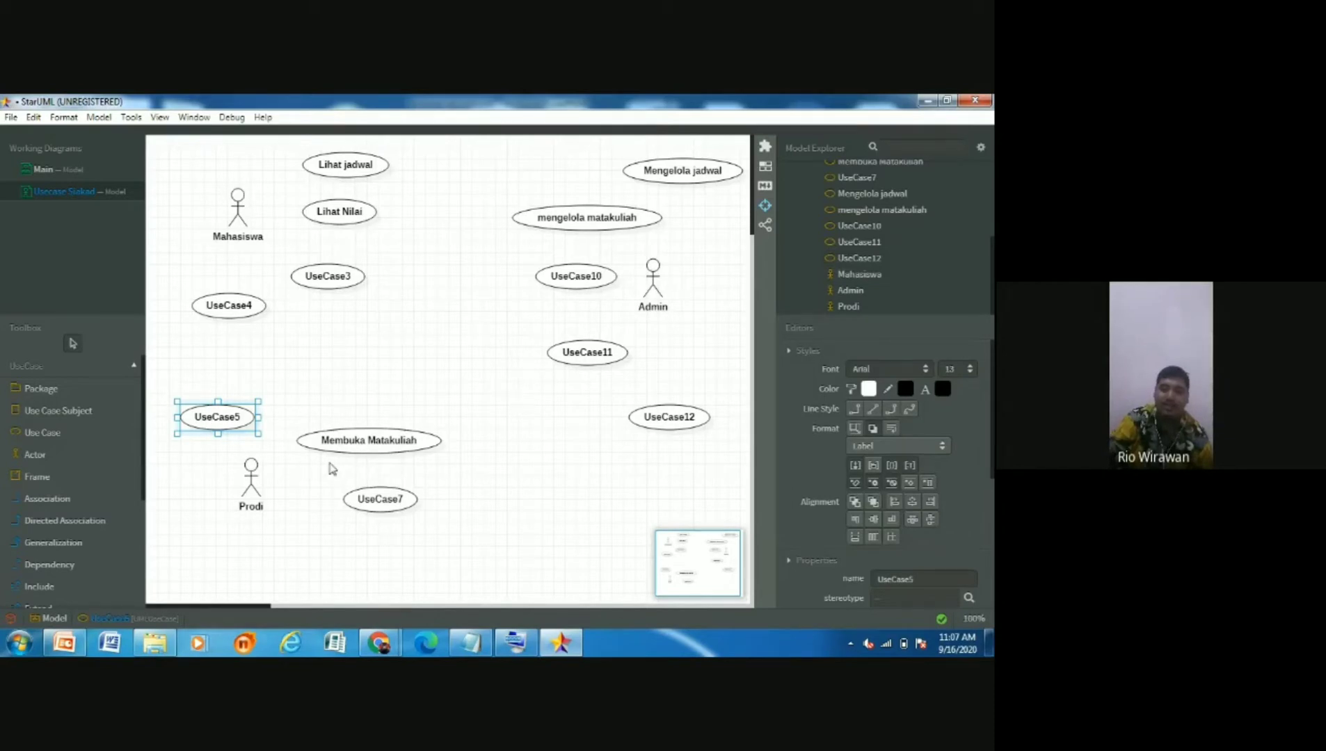
{"action": "left_click", "coordinate": [506, 327]}
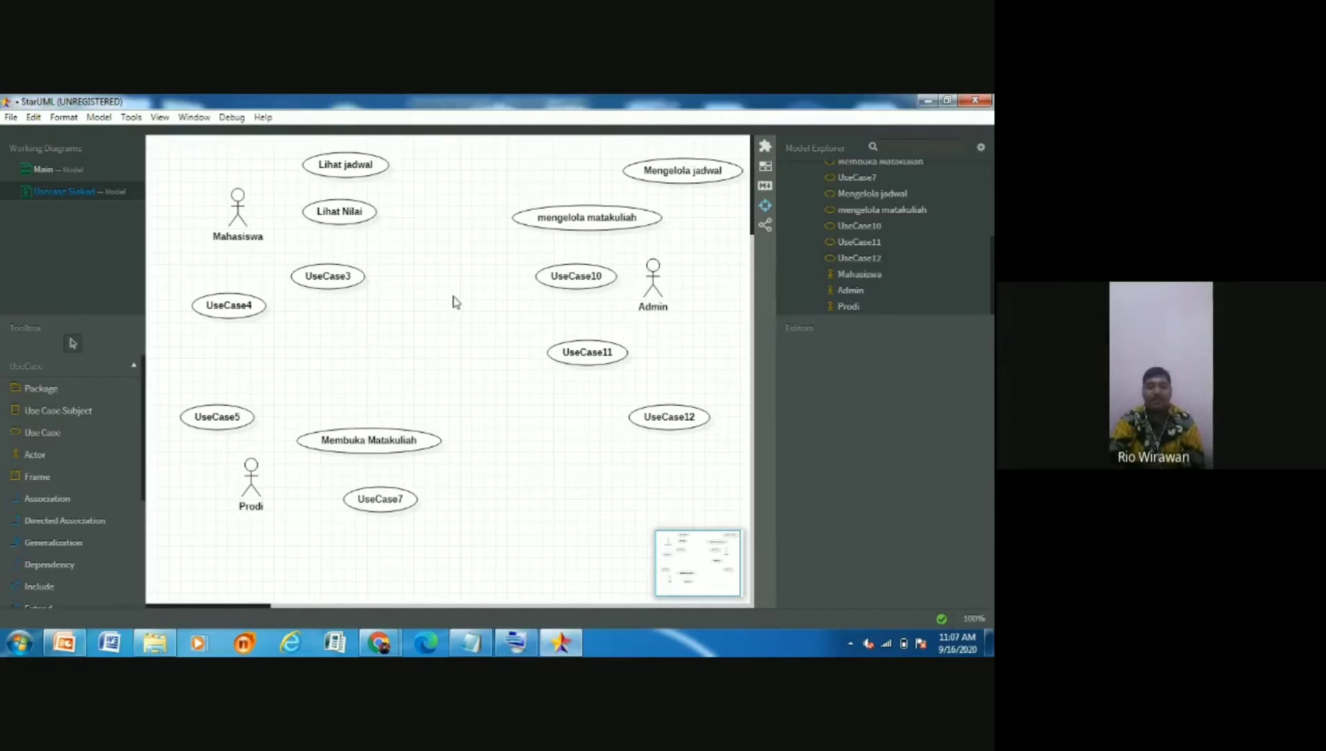
{"action": "left_click", "coordinate": [331, 170]}
{"action": "left_click", "coordinate": [333, 219]}
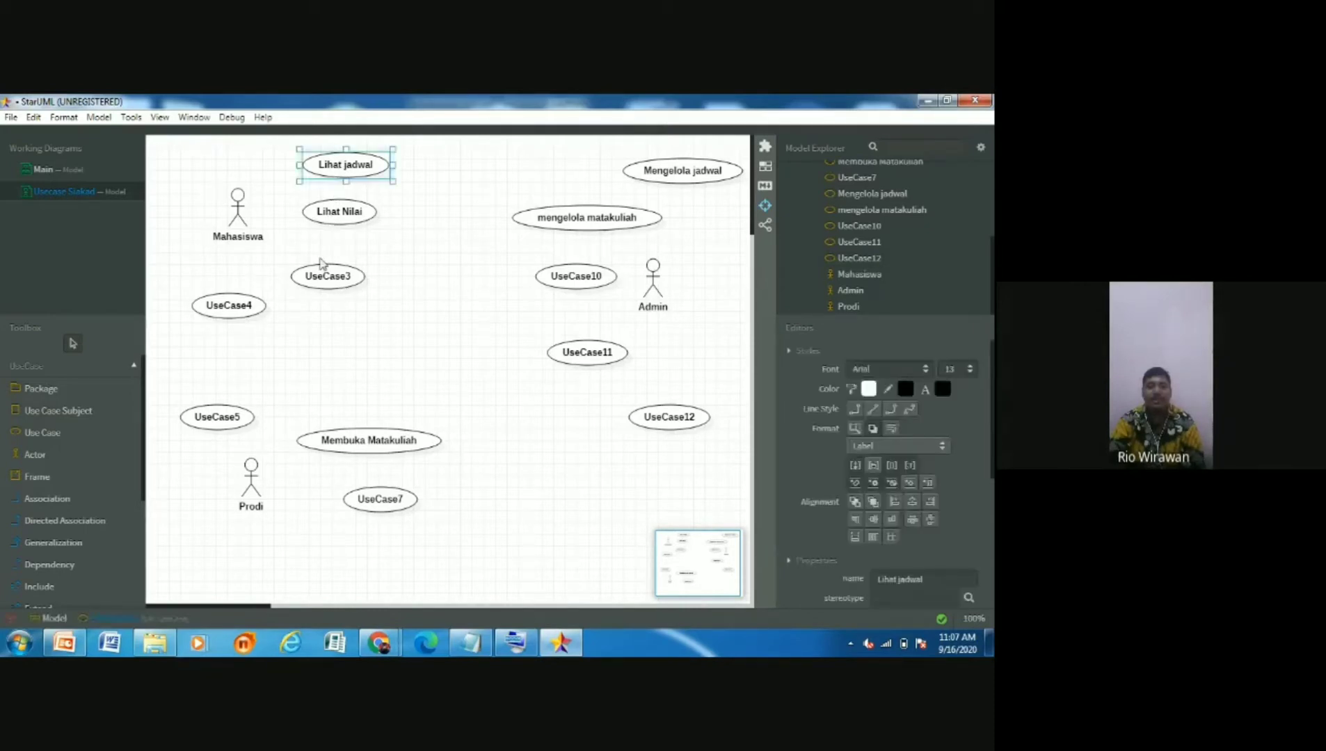
{"action": "left_click", "coordinate": [256, 306]}
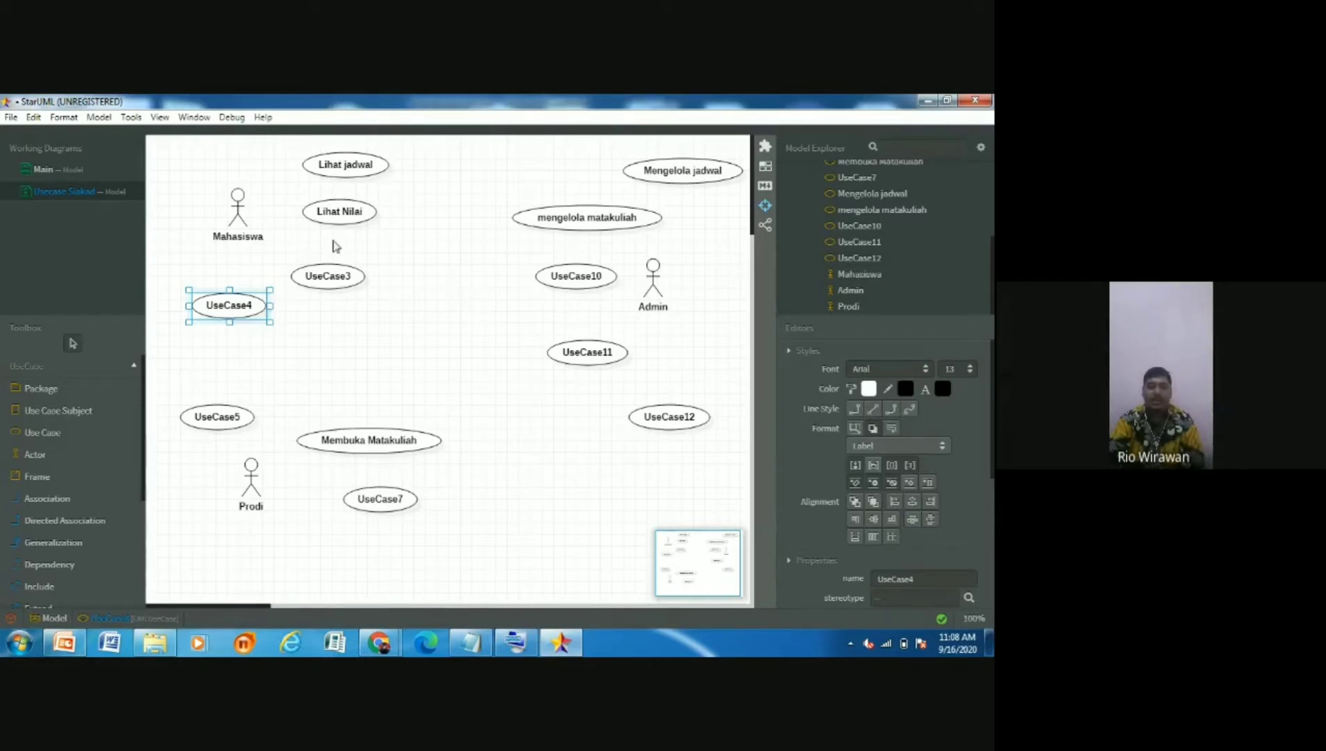
{"action": "left_click", "coordinate": [255, 222]}
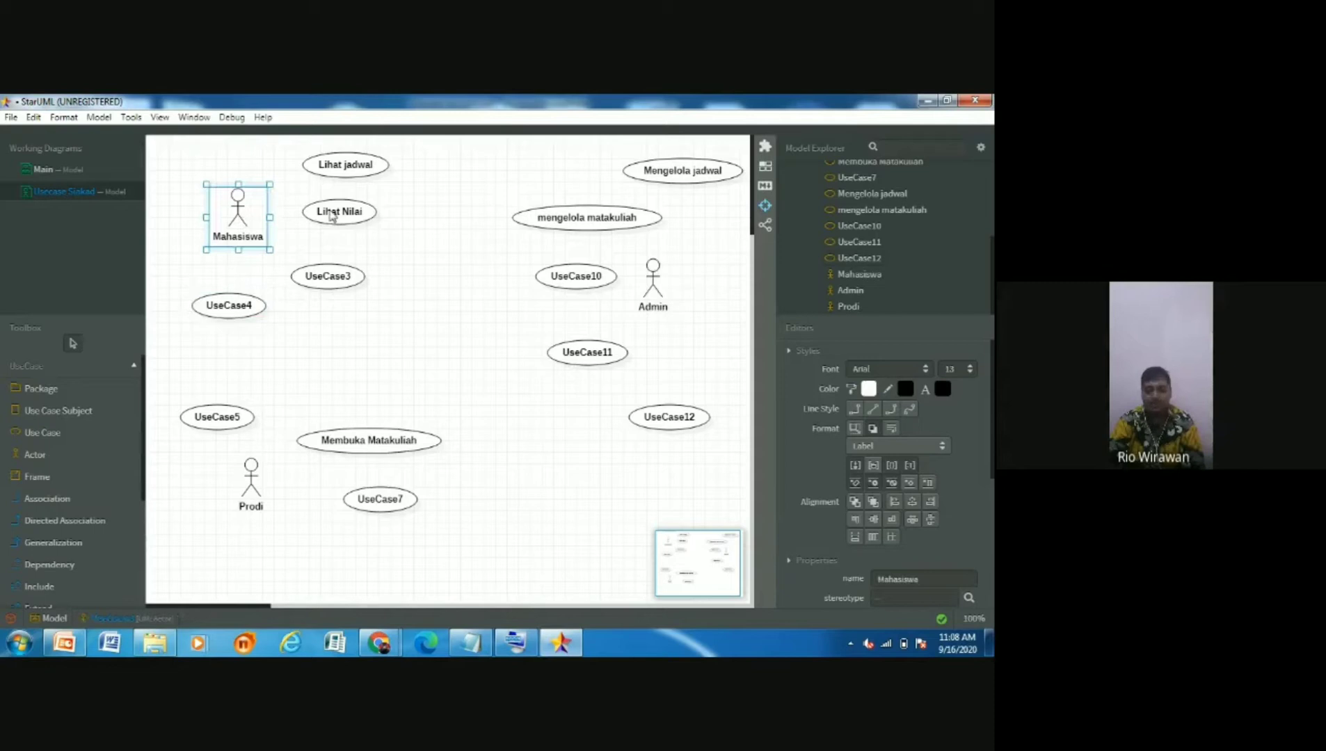
{"action": "left_click", "coordinate": [332, 215]}
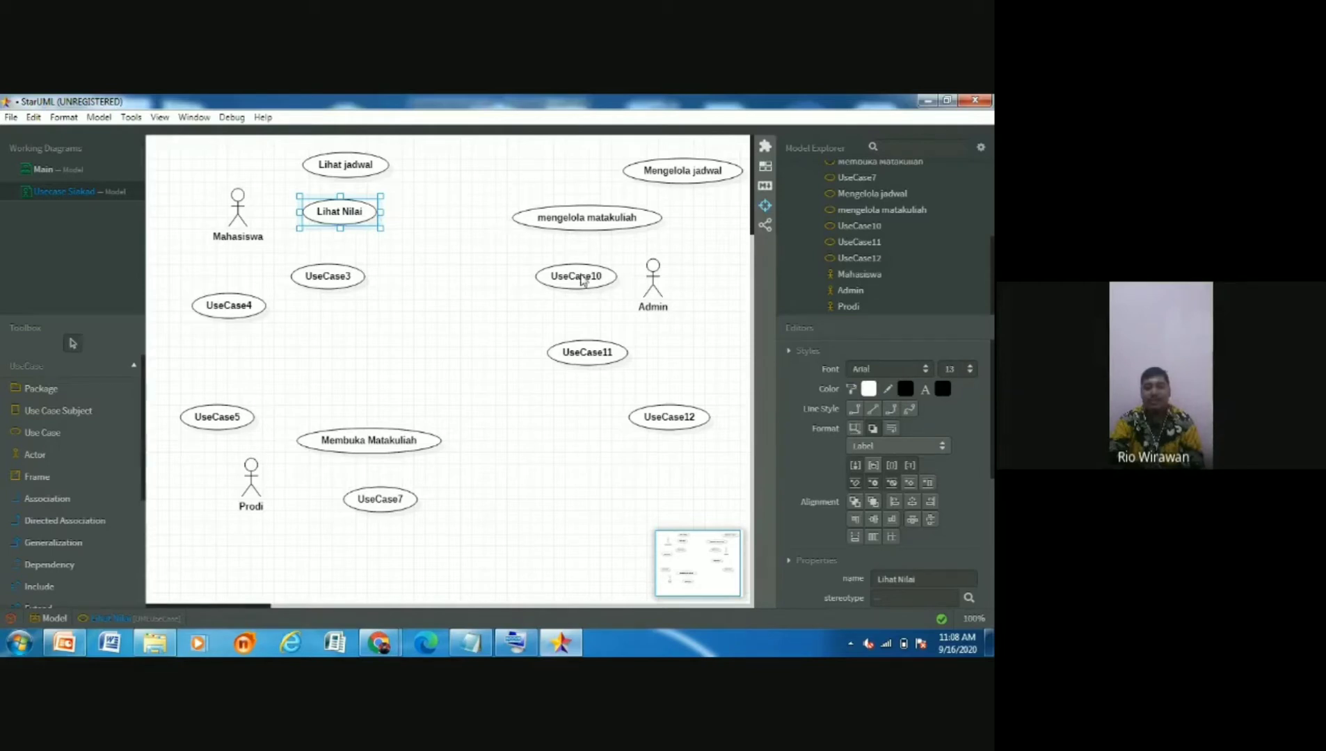
Draw an Association from the Lihat jadwal use case to the mengelola matakuliah use case
{"action": "left_click", "coordinate": [350, 175]}
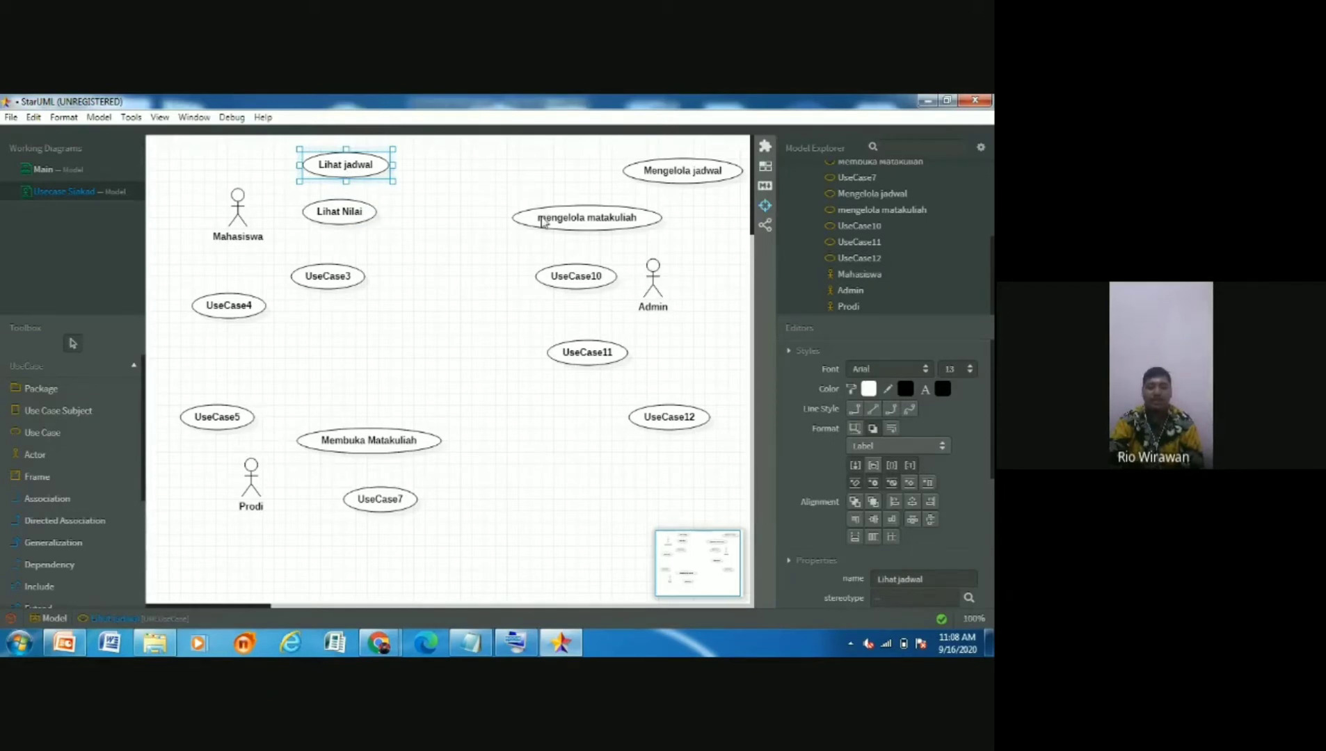
{"action": "left_click", "coordinate": [51, 504]}
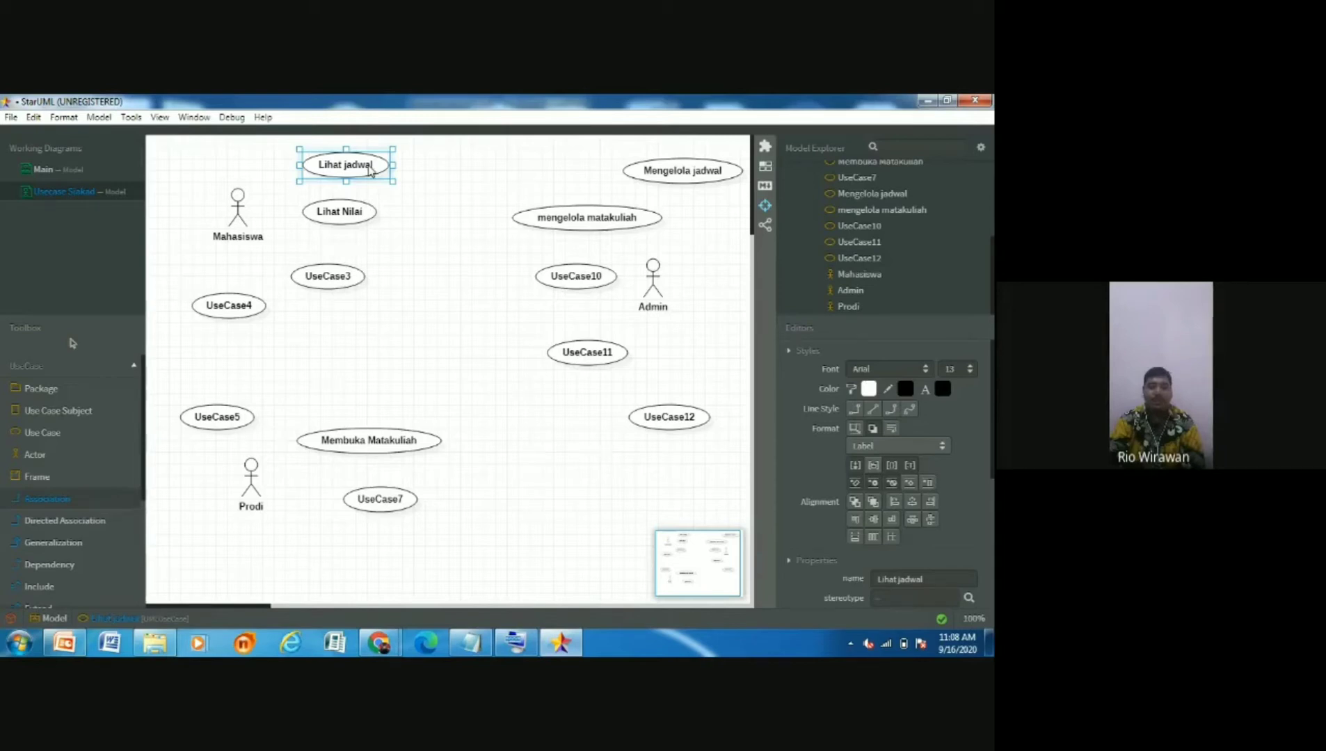
{"action": "left_click_drag", "start_coordinate": [369, 169], "coordinate": [535, 221]}
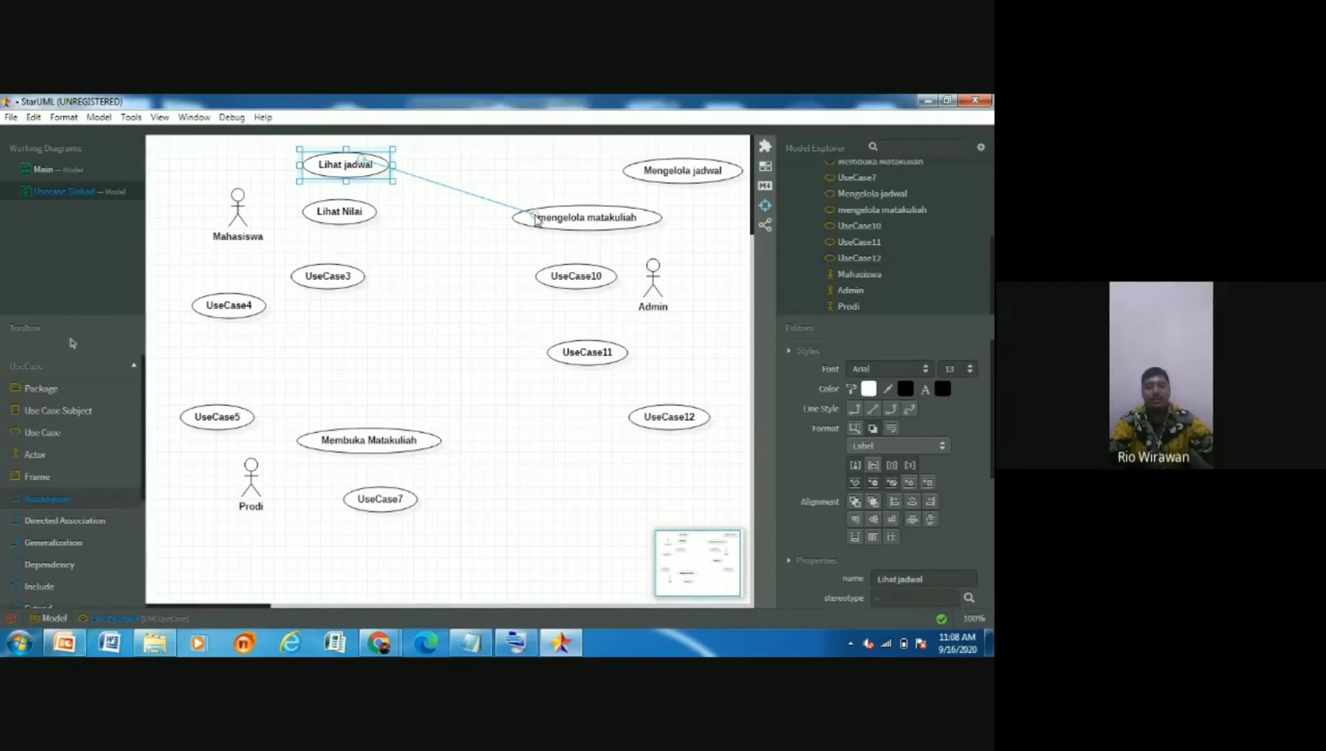
Delete the Association between the Lihat jadwal and mengelola matakuliah use cases
{"action": "left_click_drag", "start_coordinate": [536, 220], "coordinate": [535, 220]}
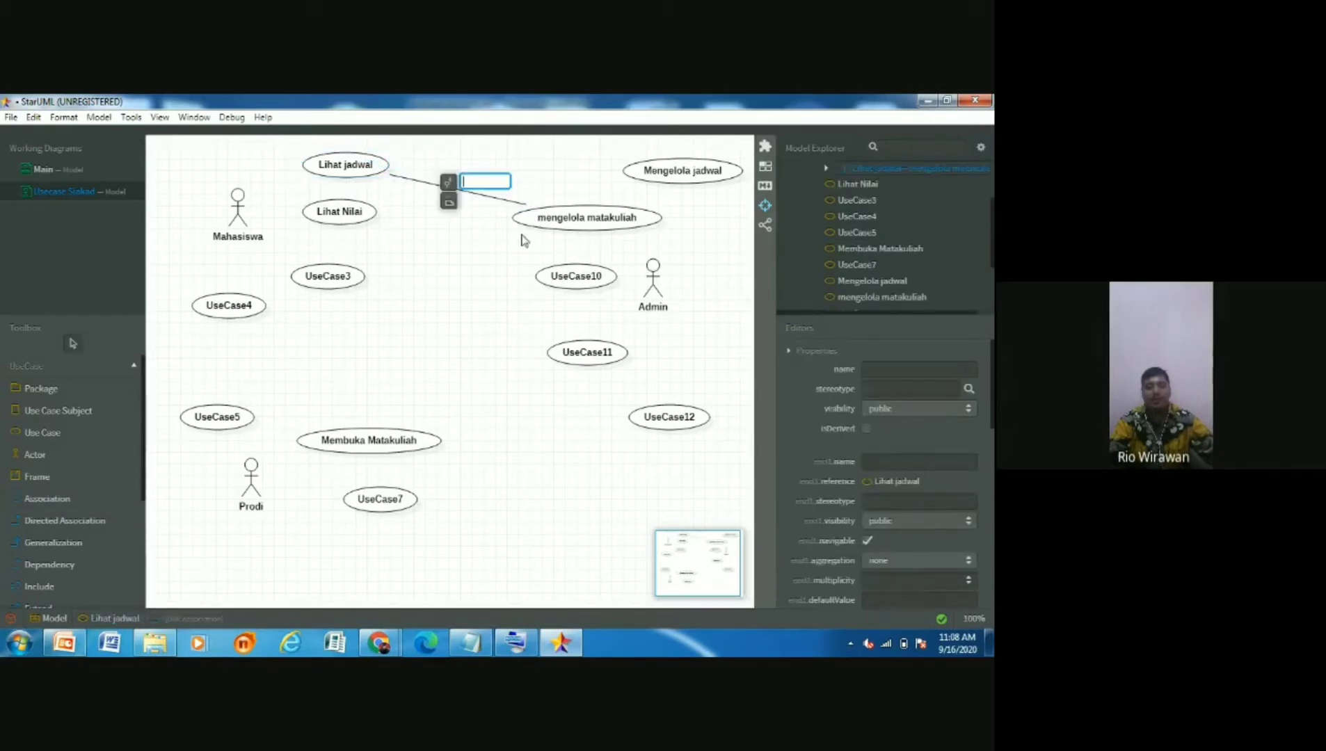
{"action": "left_click", "coordinate": [459, 291]}
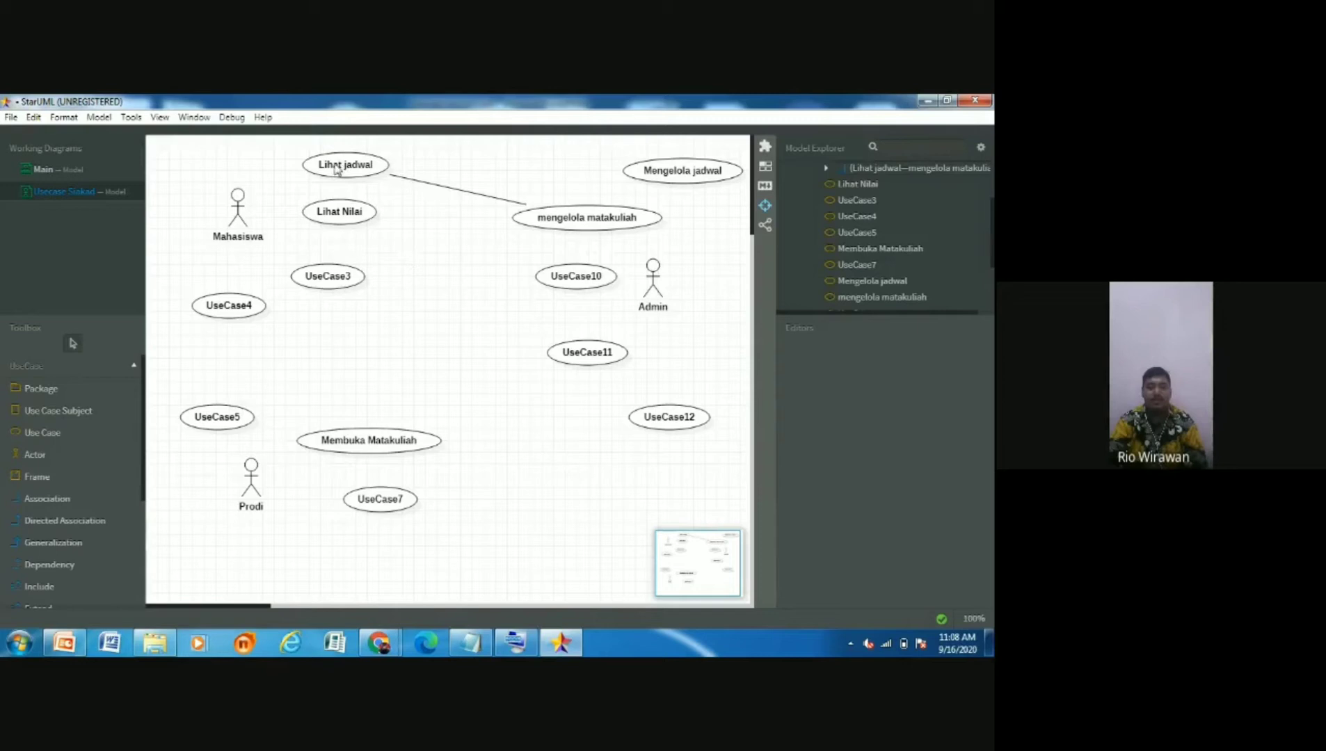
{"action": "left_click", "coordinate": [432, 183]}
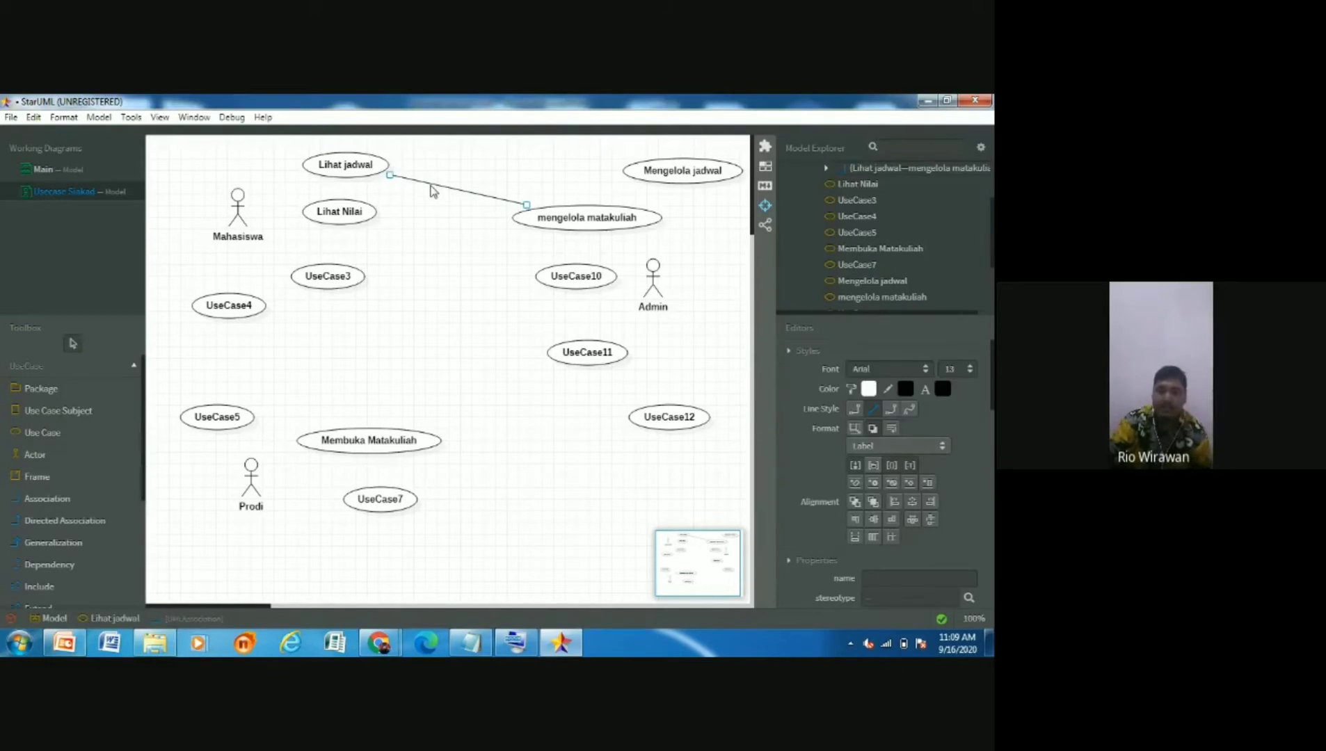
{"action": "key", "text": "Delete"}
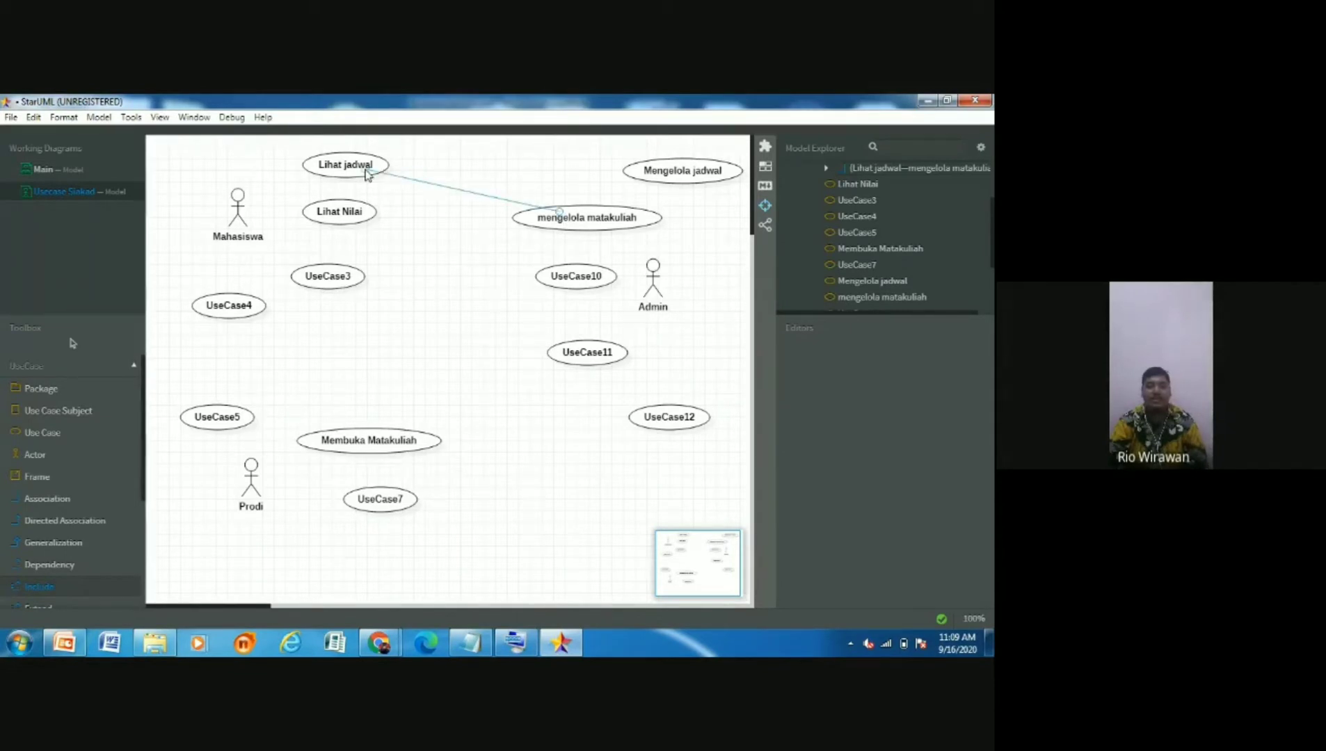
Draw Include relationships from mengelola matakuliah to Lihat jadwal and from Membuka Matakuliah to mengelola matakuliah
{"action": "left_click", "coordinate": [366, 174]}
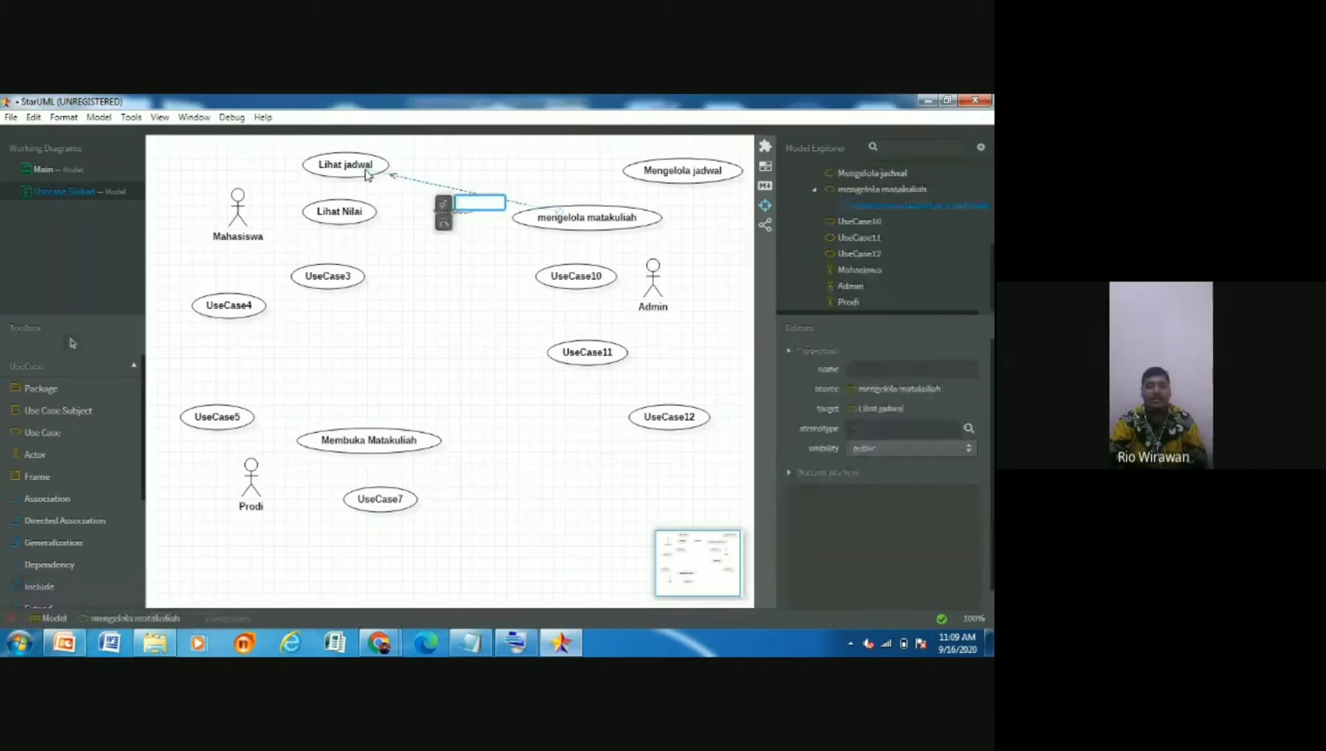
{"action": "left_click", "coordinate": [447, 275]}
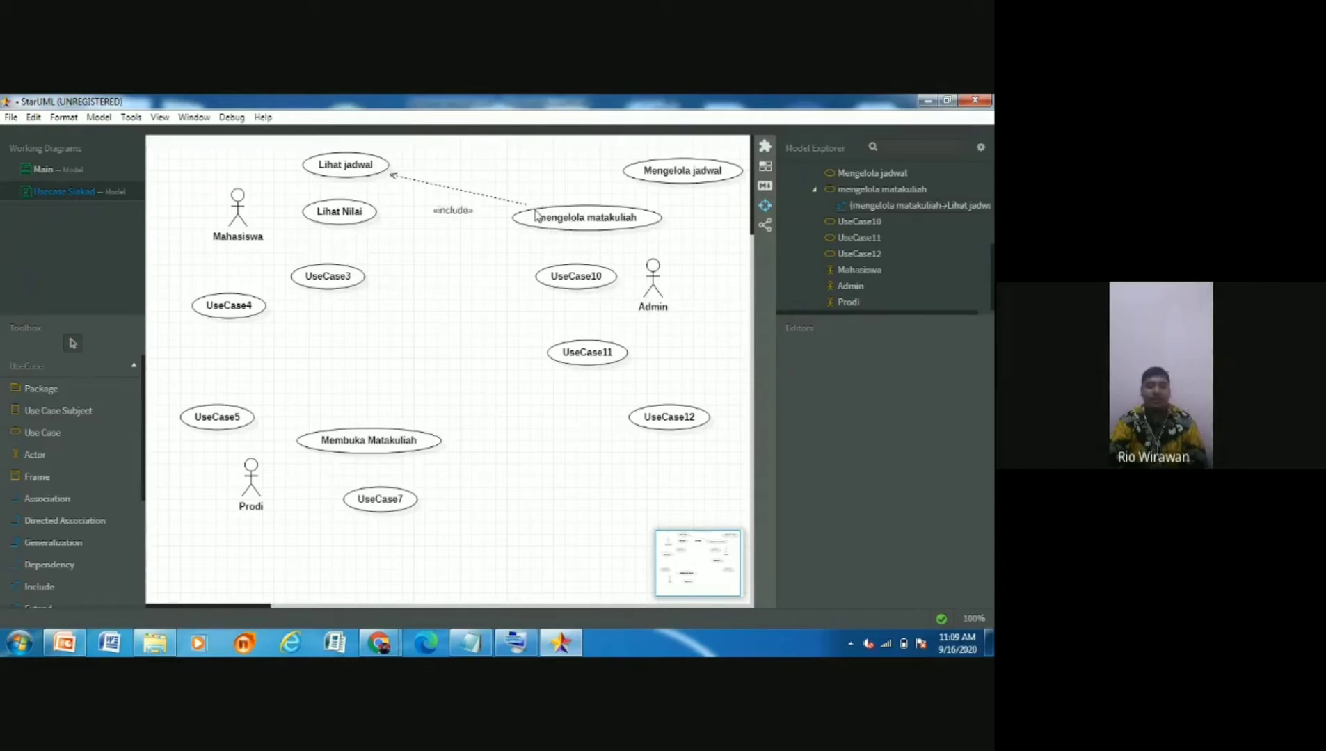
{"action": "left_click", "coordinate": [46, 588]}
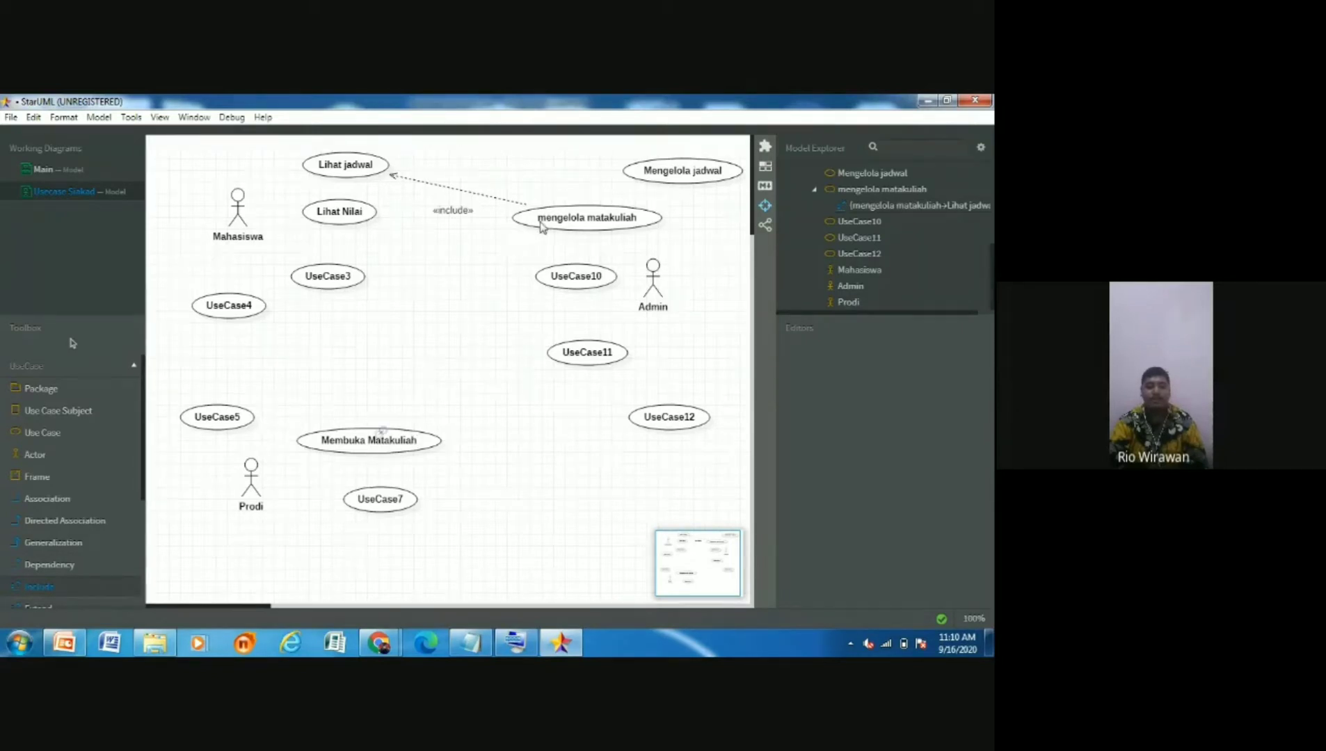
{"action": "left_click_drag", "start_coordinate": [381, 434], "coordinate": [541, 222]}
{"action": "left_click", "coordinate": [540, 438]}
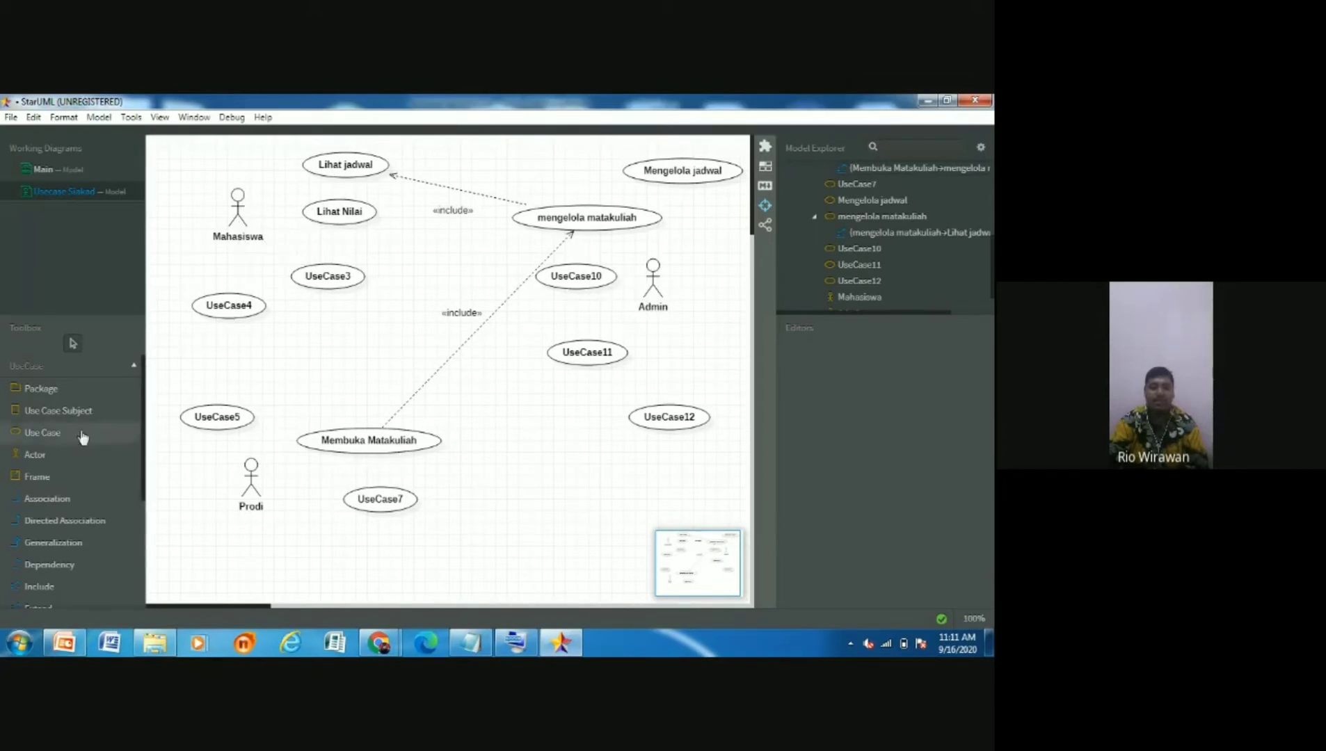
Draw Associations linking Mahasiswa with Lihat jadwal, Lihat Nilai, UseCase3 and UseCase4, and Prodi with UseCase5 and Membuka Matakuliah
{"action": "left_click", "coordinate": [62, 499]}
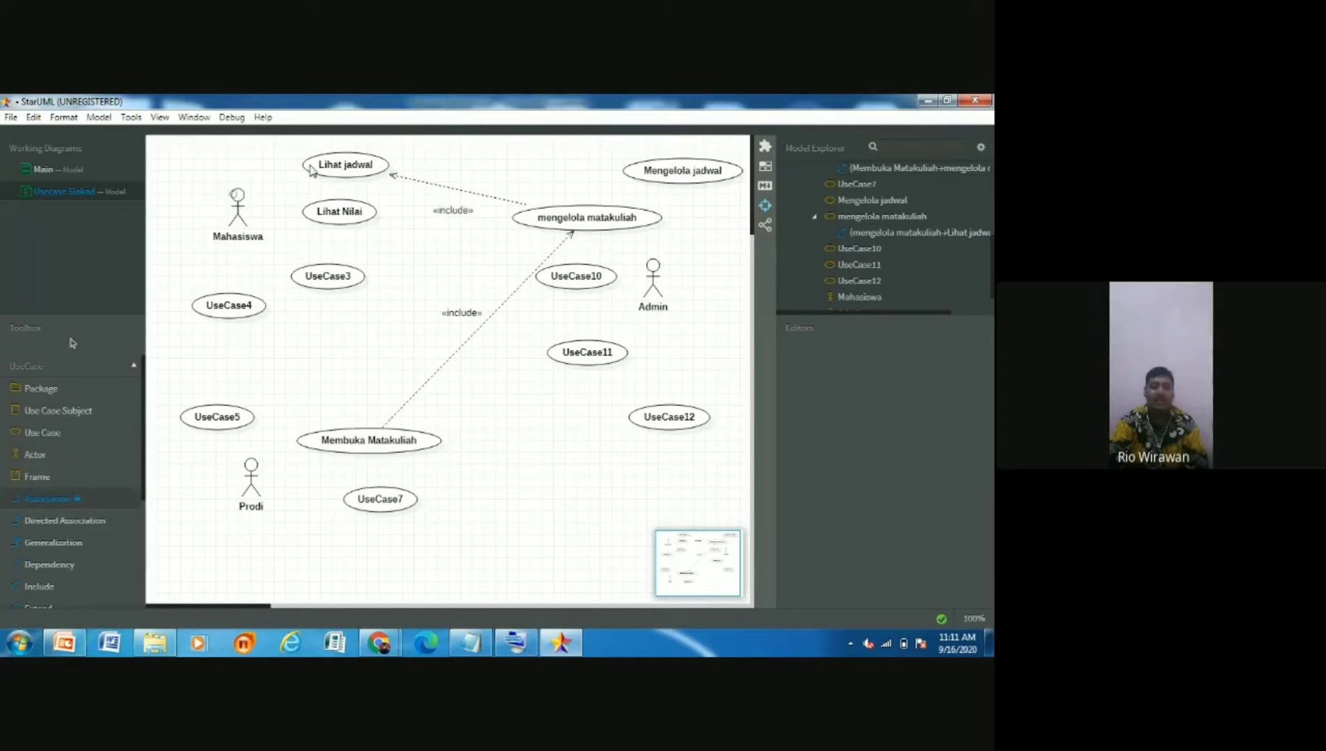
{"action": "left_click_drag", "start_coordinate": [237, 198], "coordinate": [311, 171]}
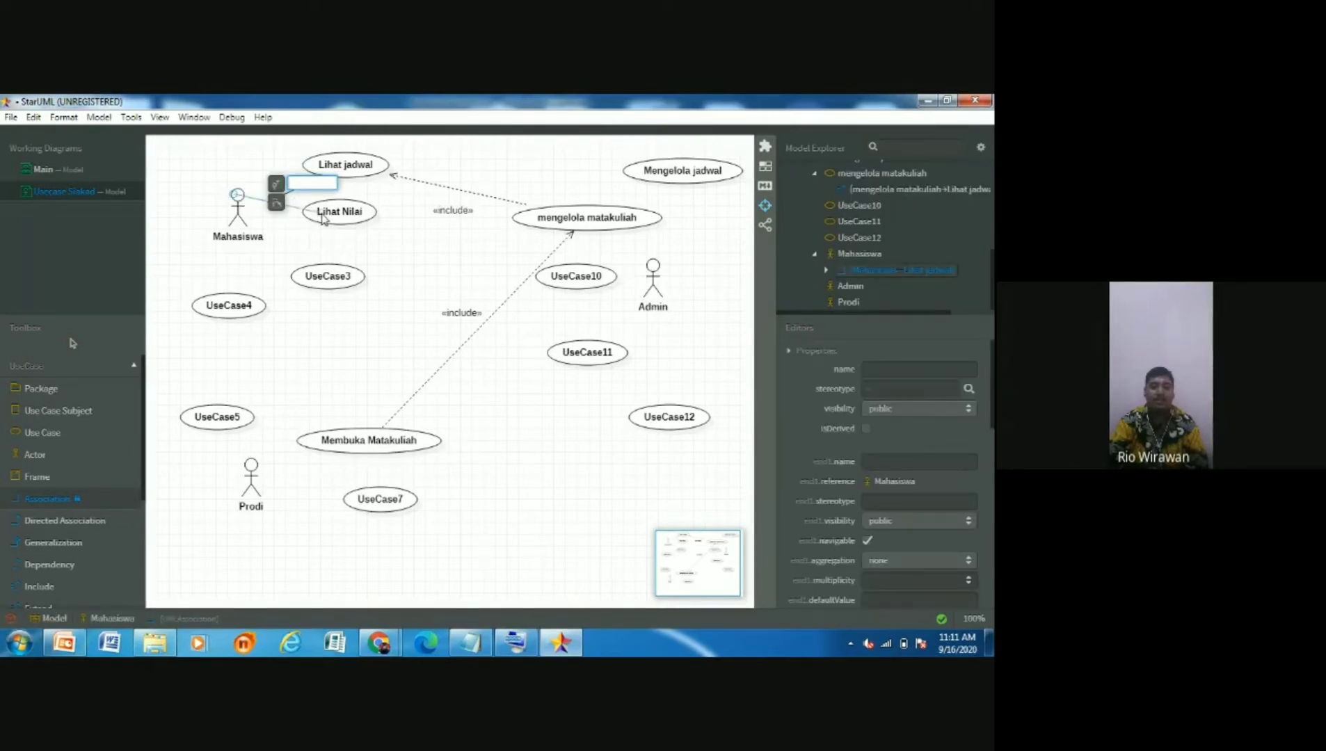
{"action": "mouse_move", "coordinate": [322, 218]}
{"action": "left_mouse_down"}
{"action": "mouse_move", "coordinate": [257, 249]}
{"action": "mouse_move", "coordinate": [241, 212]}
{"action": "mouse_move", "coordinate": [306, 279]}
{"action": "left_mouse_up"}
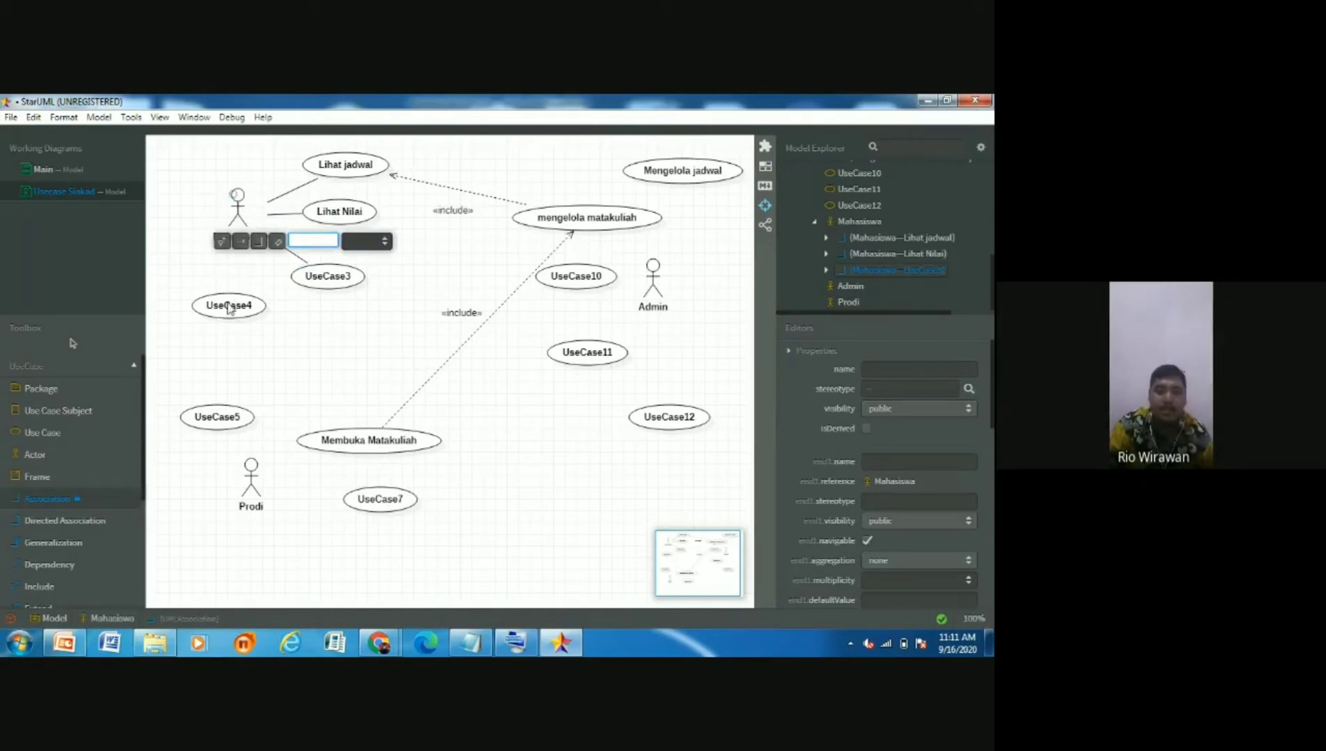
{"action": "left_click_drag", "start_coordinate": [237, 205], "coordinate": [229, 306]}
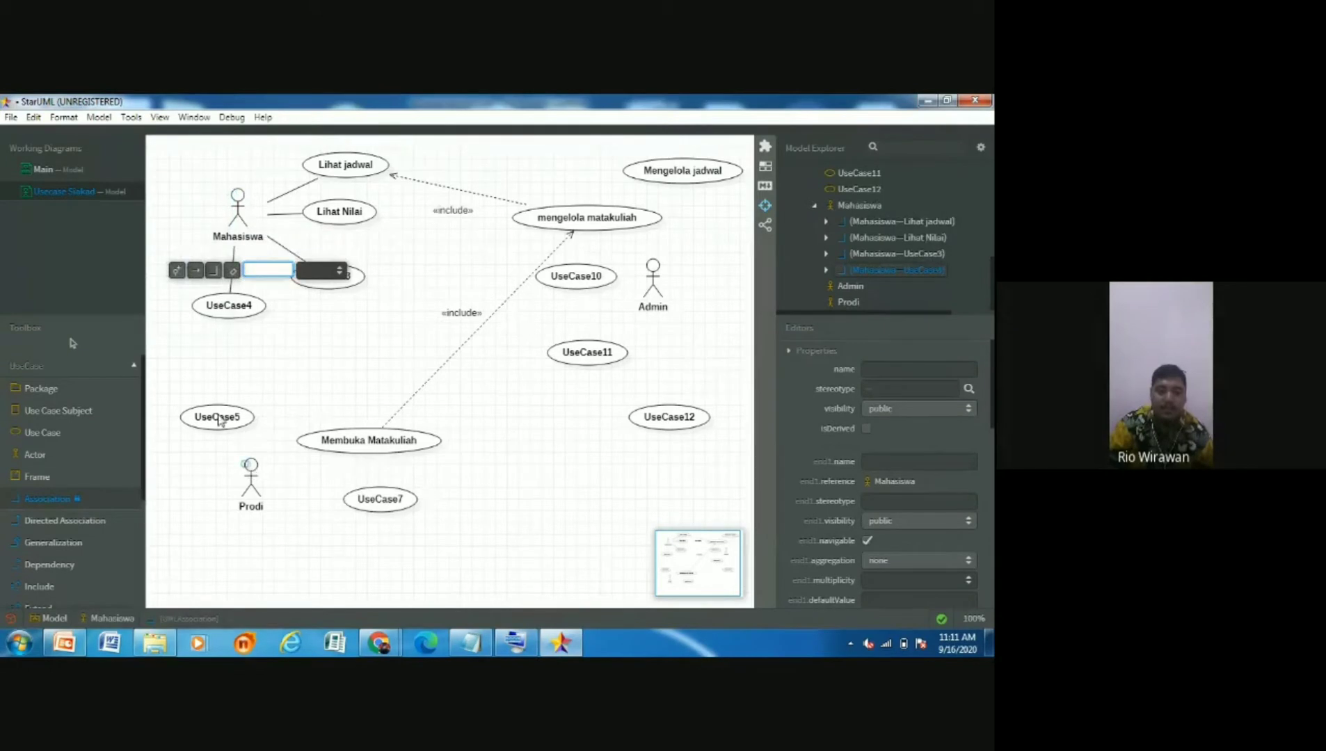
{"action": "left_click_drag", "start_coordinate": [219, 418], "coordinate": [248, 473]}
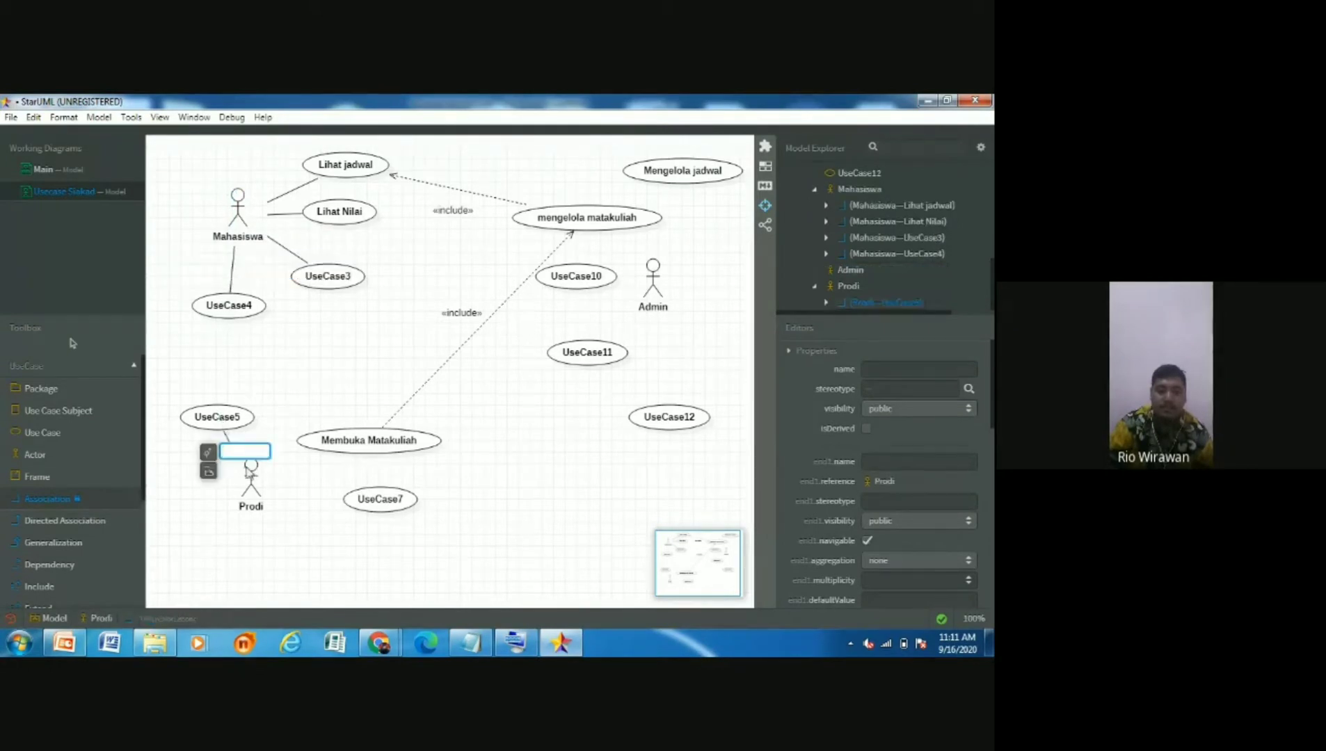
{"action": "left_click_drag", "start_coordinate": [346, 446], "coordinate": [251, 474]}
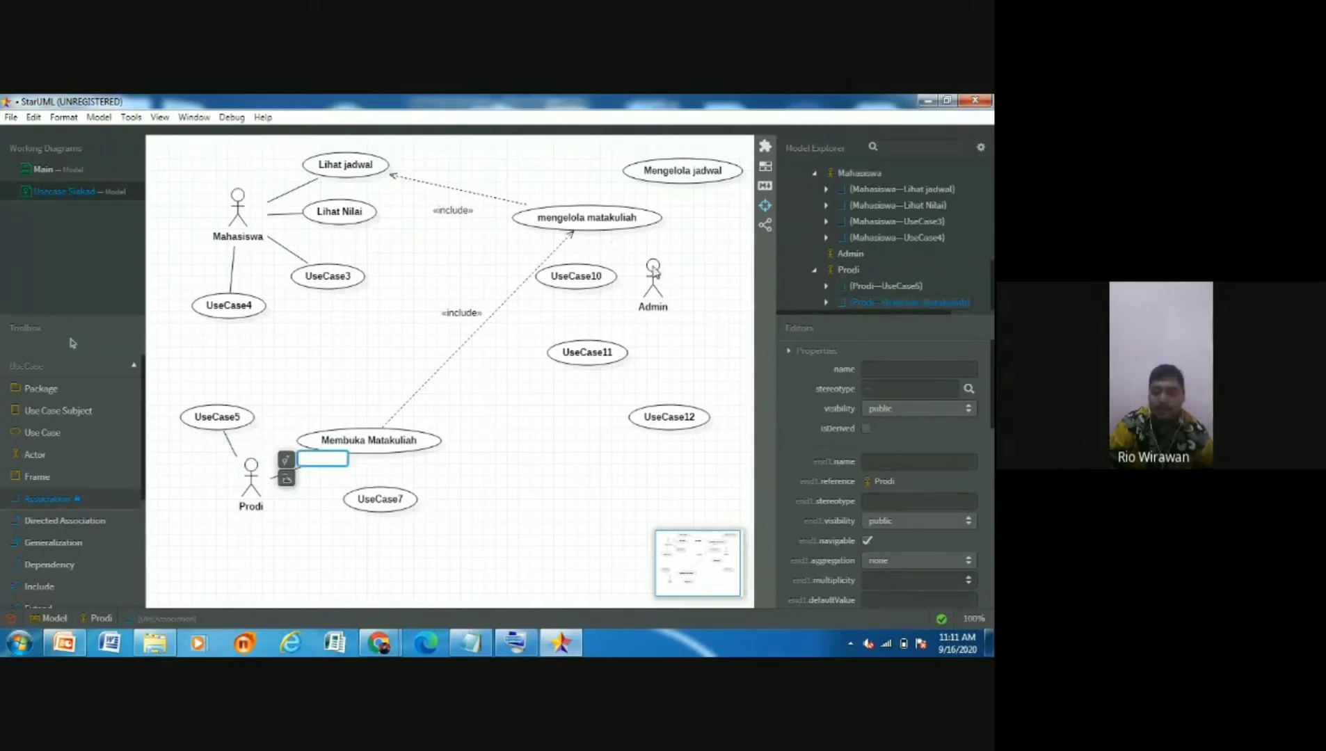
Draw Associations linking the Admin actor with mengelola matakuliah, Mengelola jadwal, UseCase10, UseCase11 and UseCase12
{"action": "left_click_drag", "start_coordinate": [631, 218], "coordinate": [655, 275]}
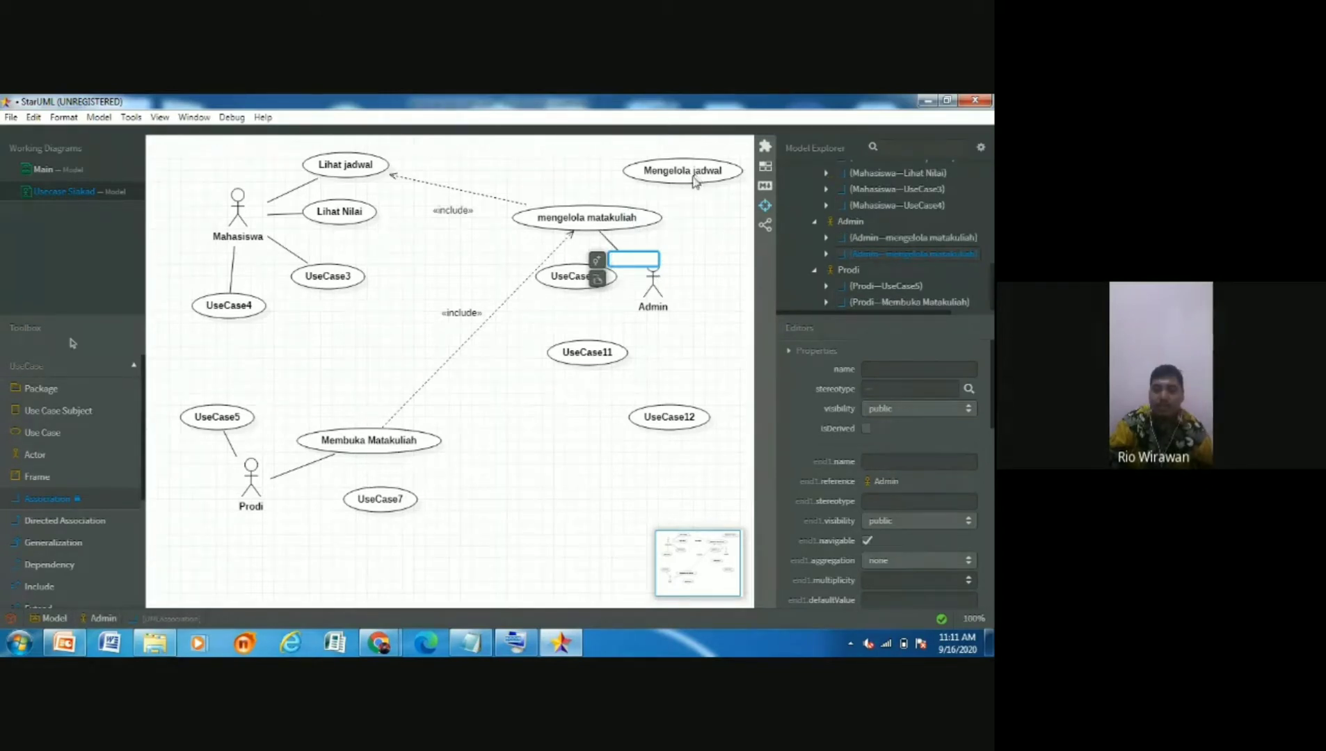
{"action": "left_click_drag", "start_coordinate": [653, 282], "coordinate": [694, 171]}
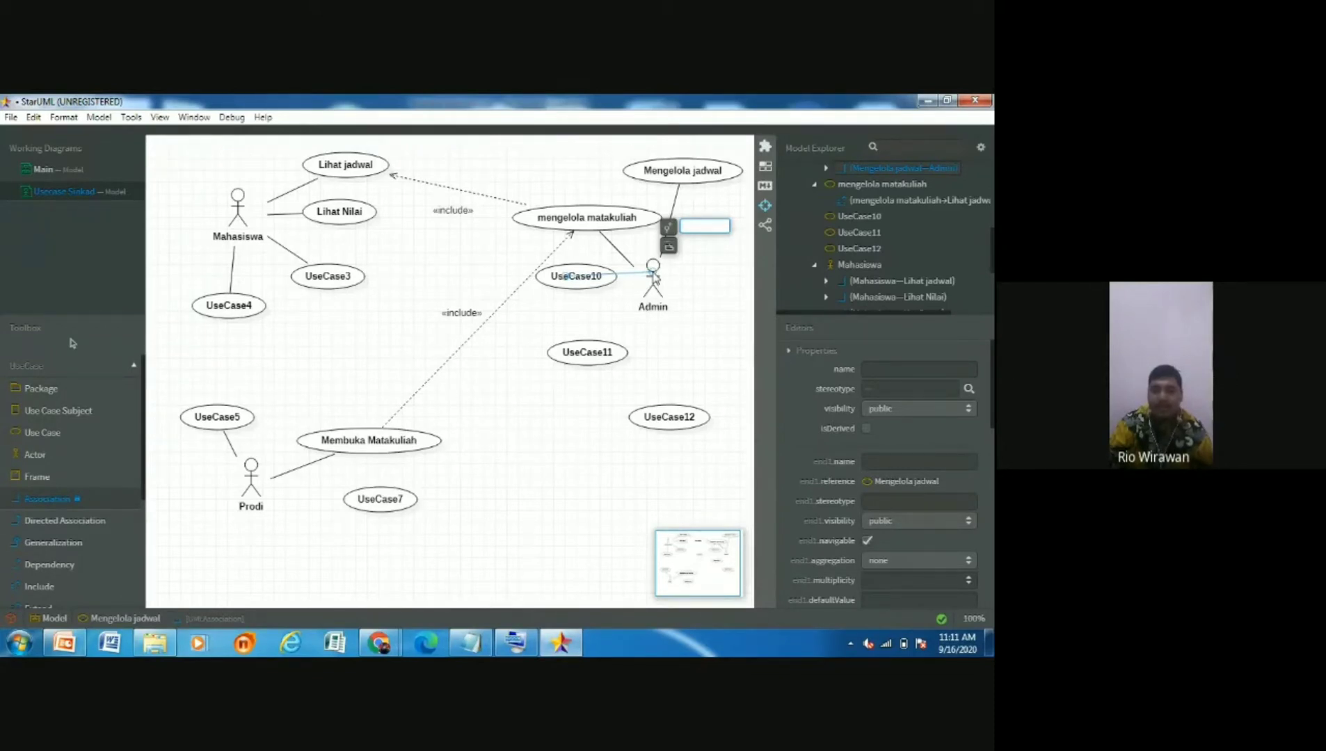
{"action": "left_click_drag", "start_coordinate": [638, 292], "coordinate": [621, 291]}
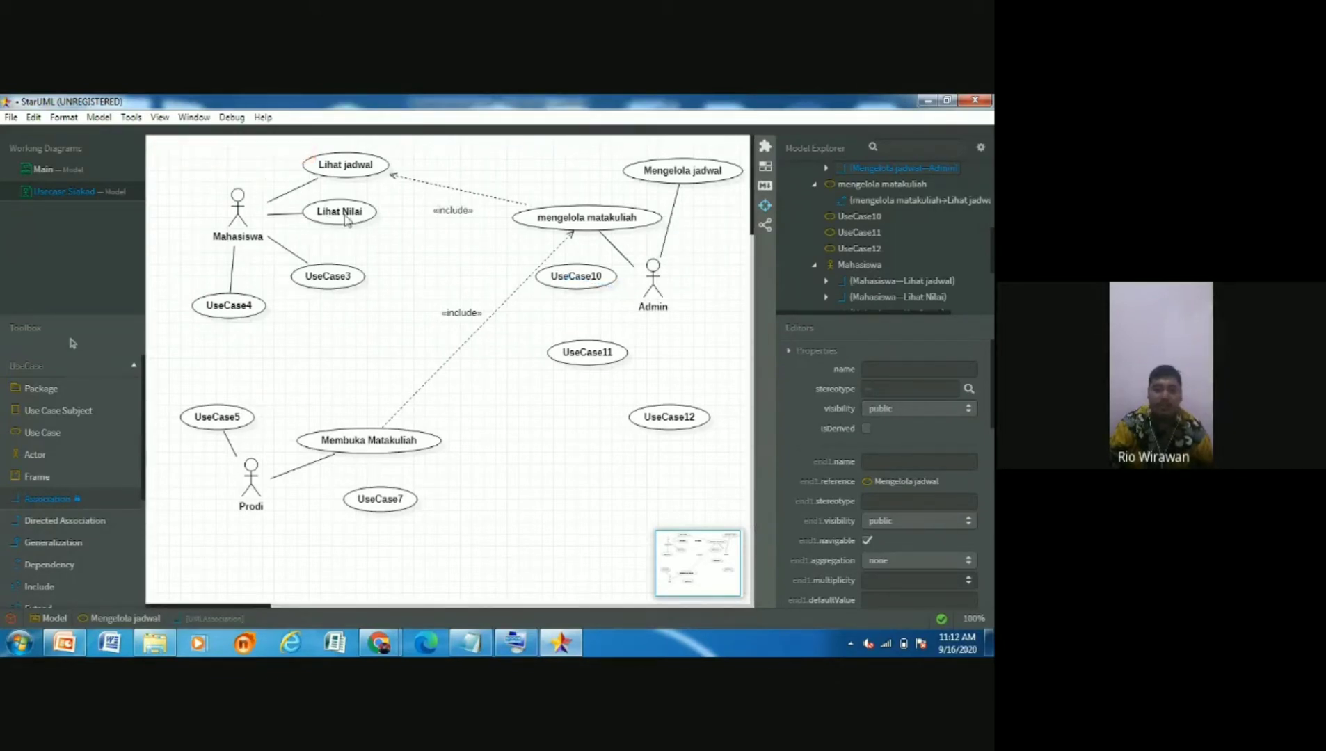
{"action": "left_click", "coordinate": [654, 282]}
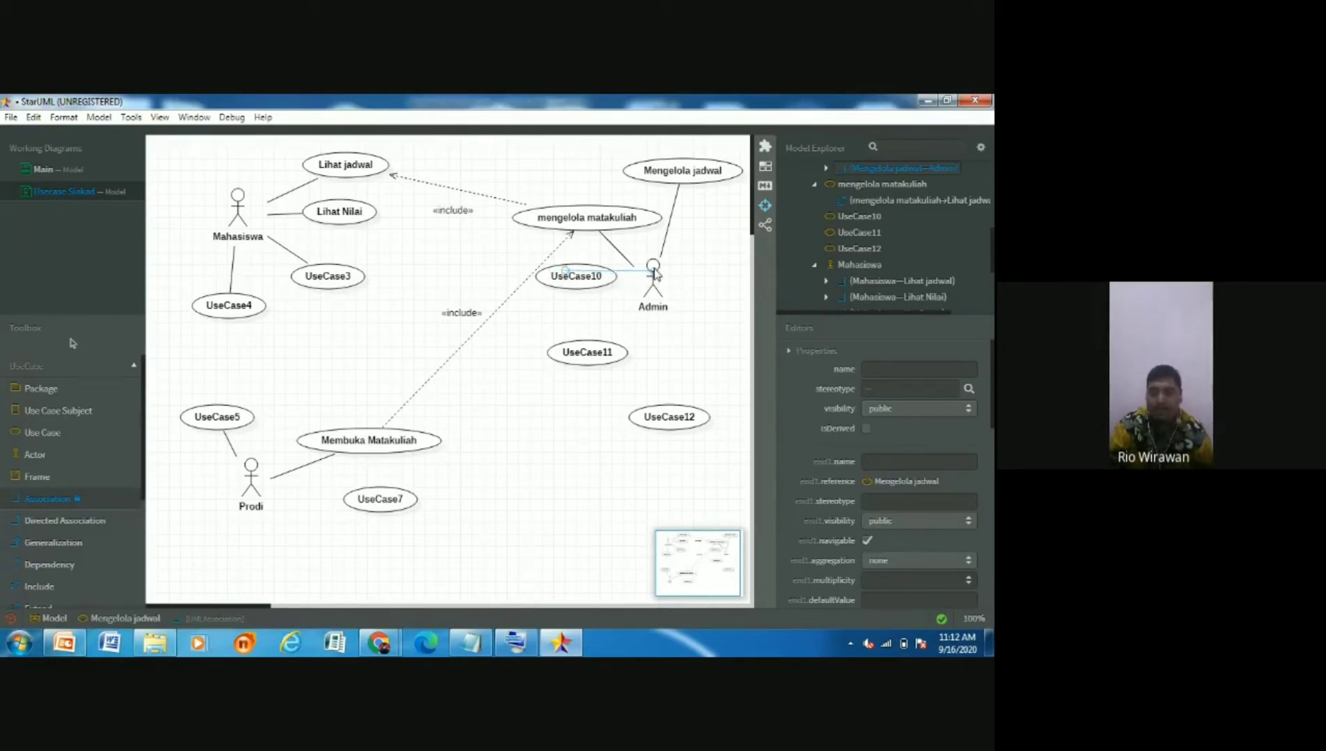
{"action": "left_click_drag", "start_coordinate": [655, 275], "coordinate": [654, 274]}
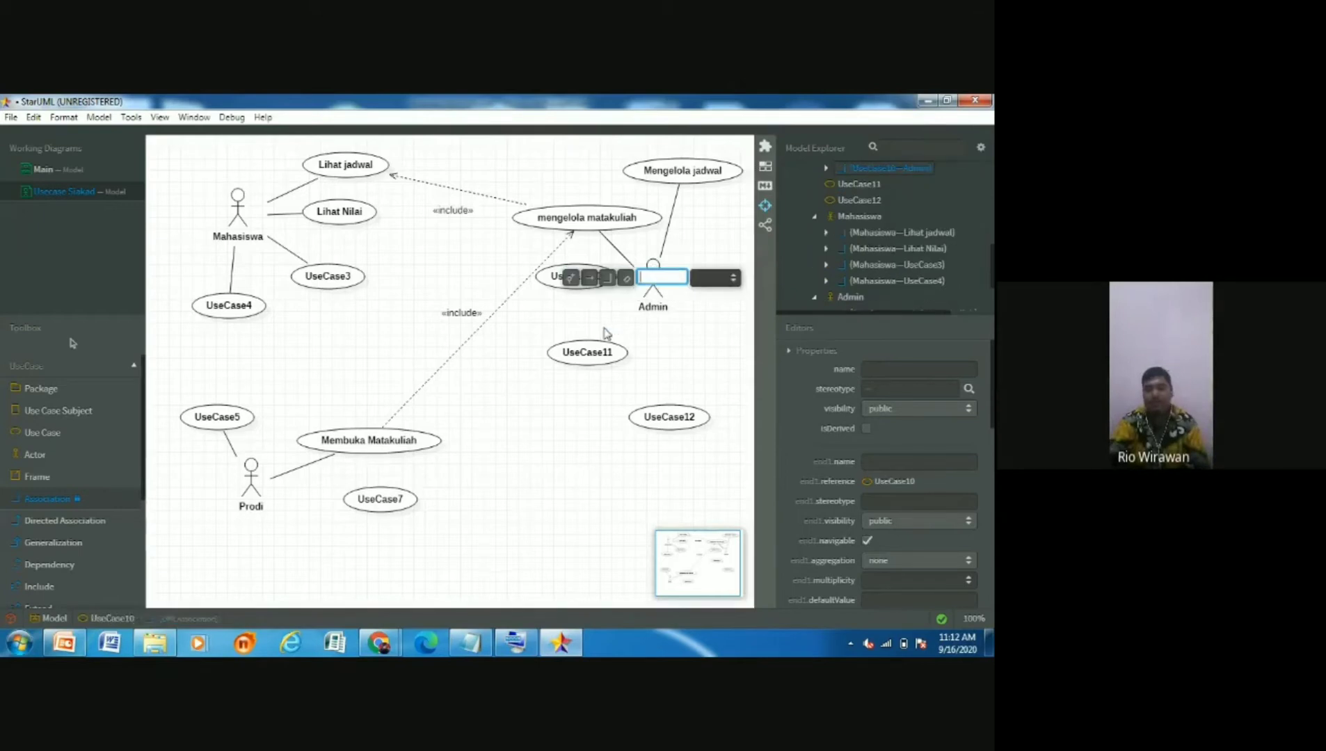
{"action": "left_click_drag", "start_coordinate": [592, 358], "coordinate": [654, 287]}
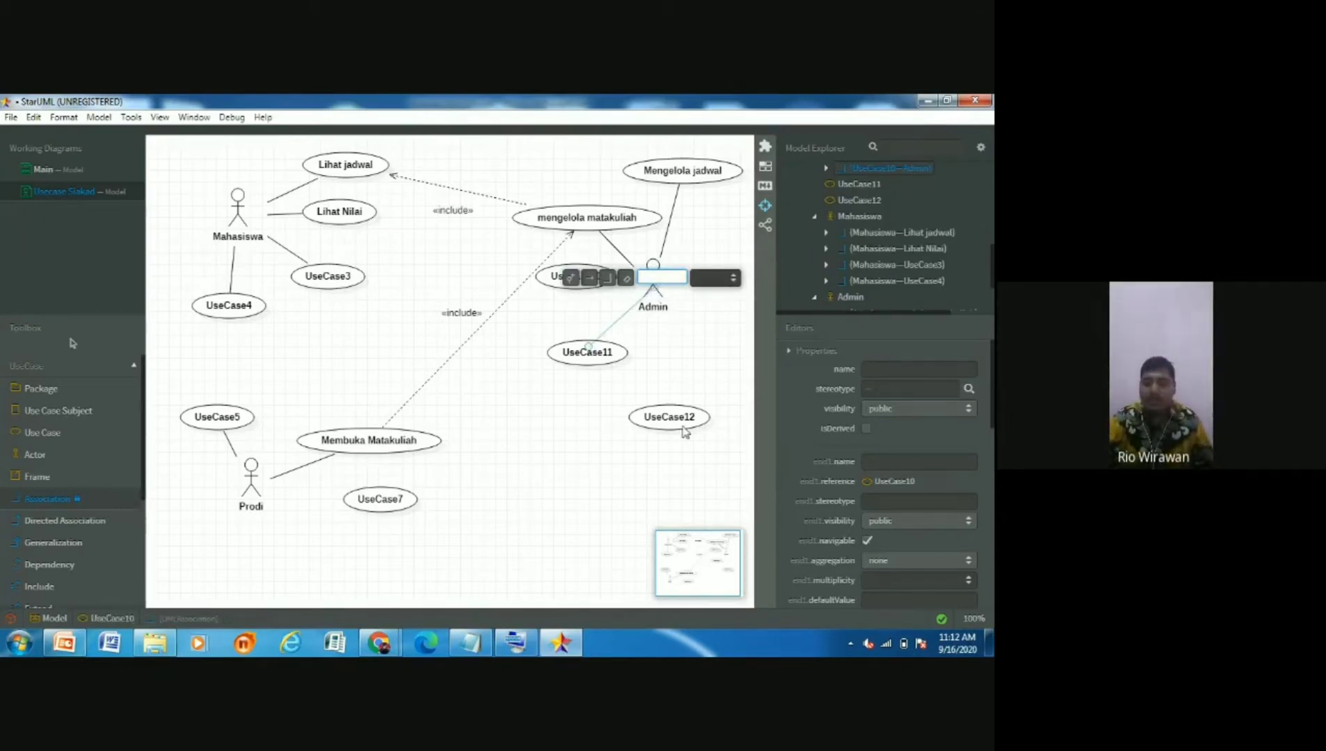
{"action": "left_click_drag", "start_coordinate": [682, 425], "coordinate": [653, 285]}
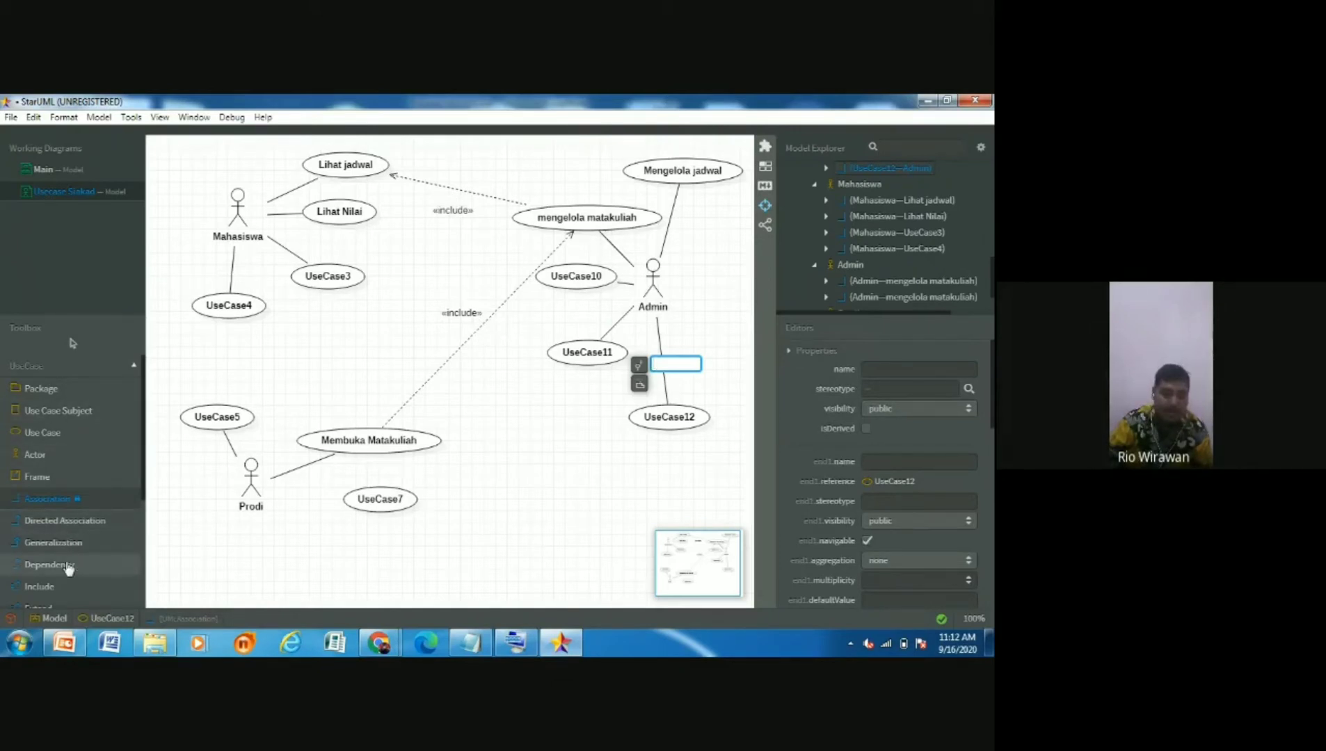
Draw an Include relationship from UseCase11 to UseCase3, and move UseCase11 up to just below UseCase10
{"action": "left_click", "coordinate": [66, 588]}
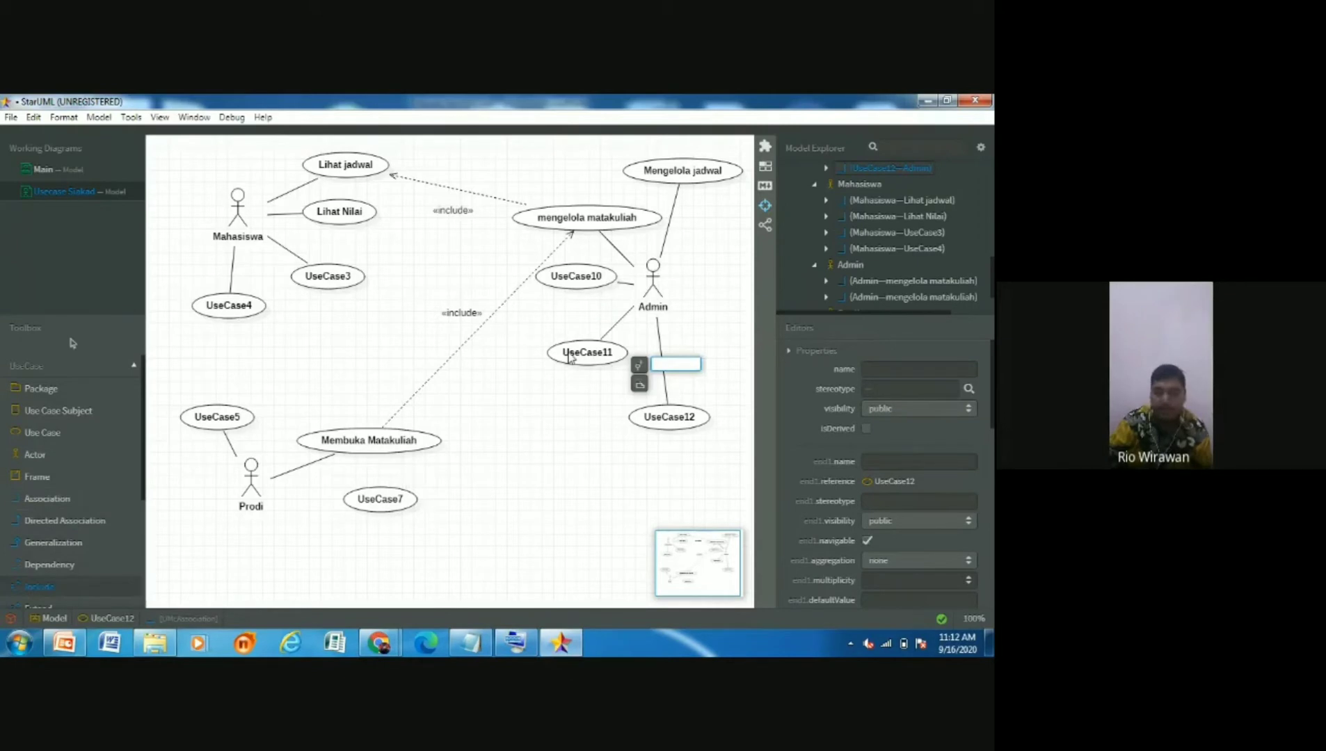
{"action": "left_click_drag", "start_coordinate": [569, 357], "coordinate": [338, 282]}
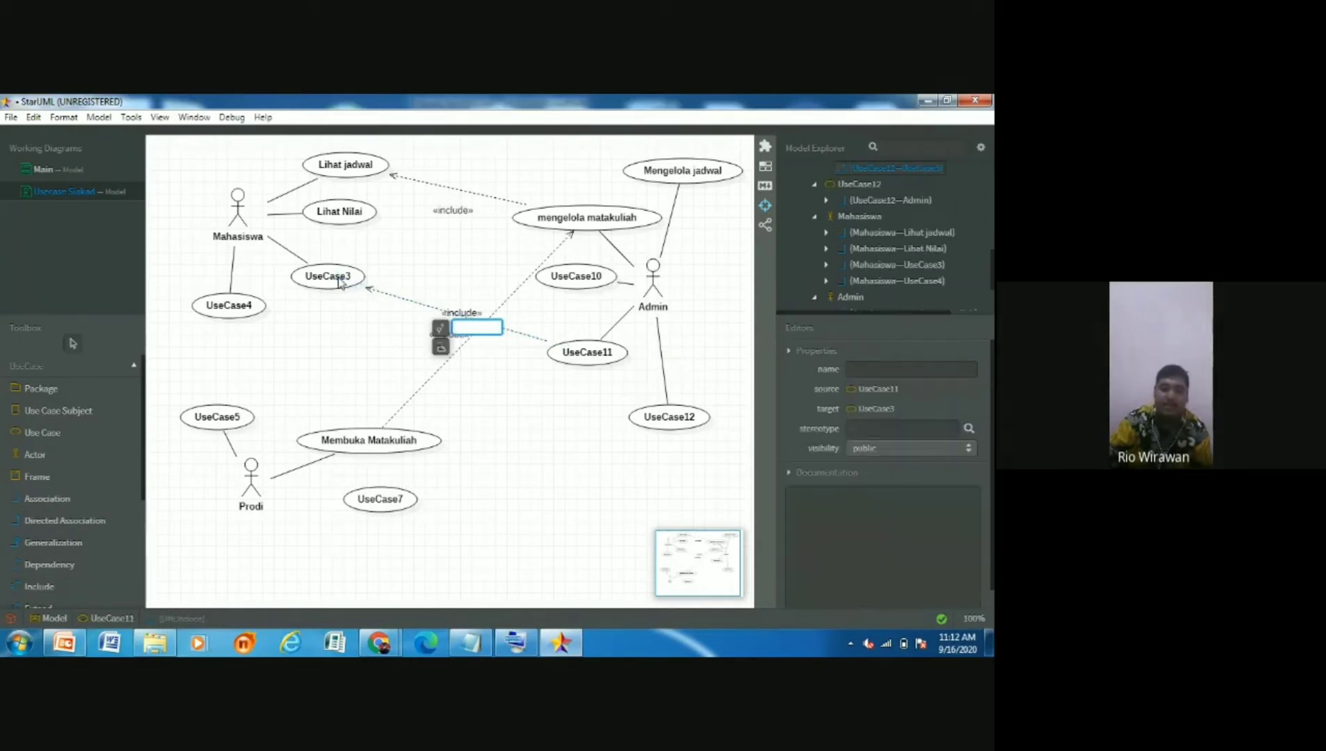
{"action": "left_click", "coordinate": [478, 329]}
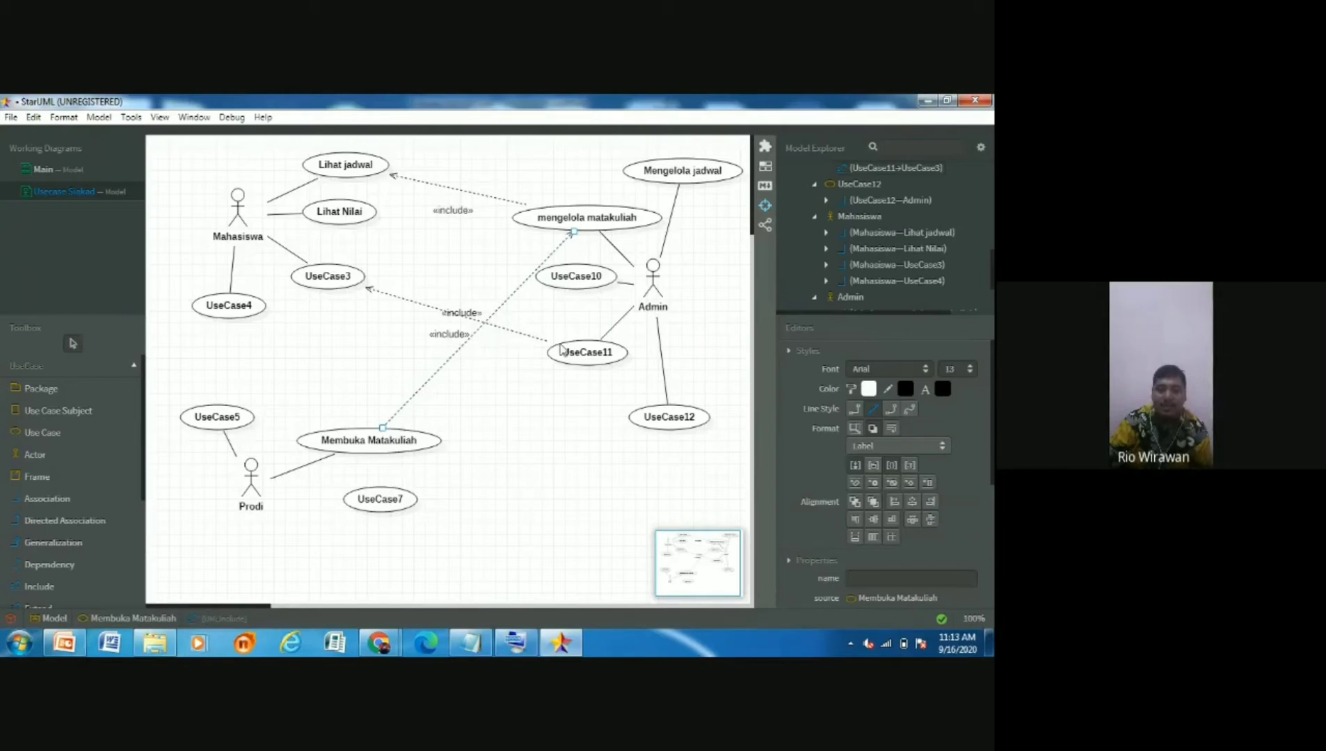
{"action": "left_click_drag", "start_coordinate": [575, 356], "coordinate": [557, 326]}
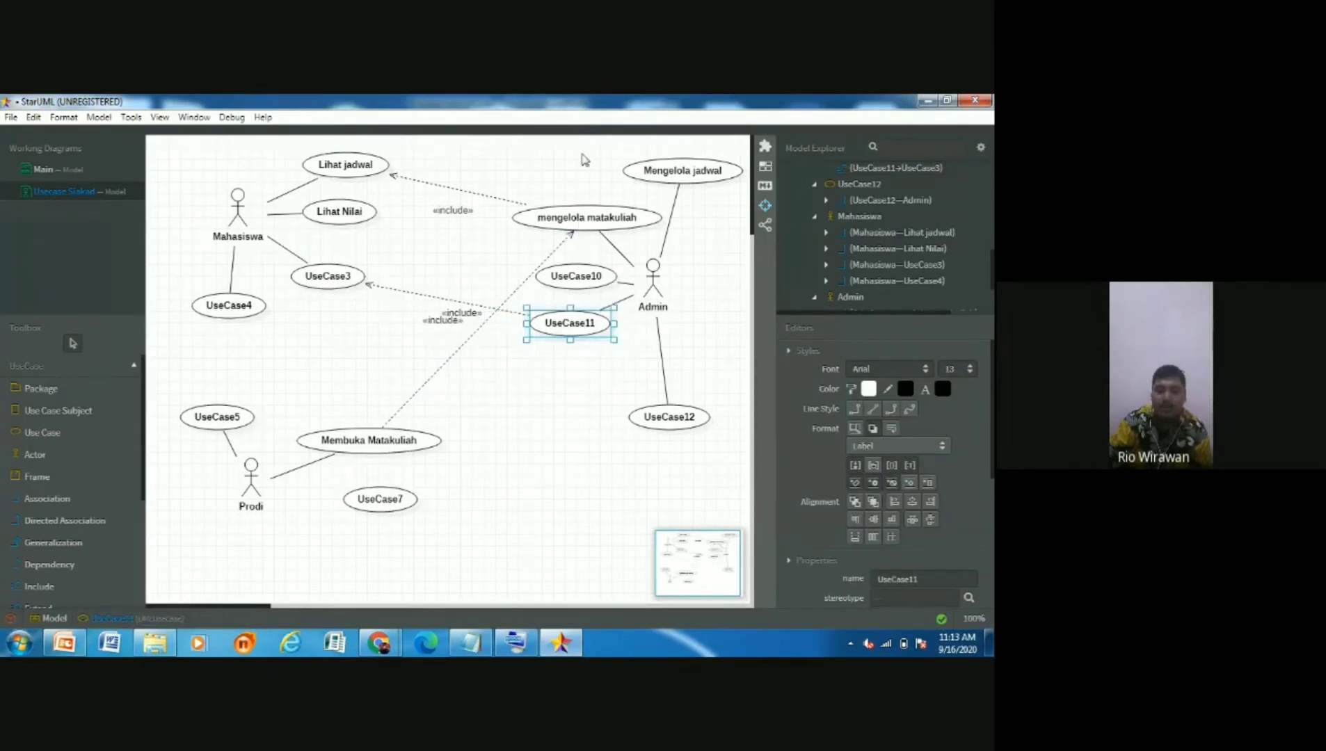
Move mengelola matakuliah up above Mengelola jadwal and reroute its Include line from Membuka Matakuliah around the outer side of Admin and UseCase12
{"action": "left_click_drag", "start_coordinate": [586, 217], "coordinate": [584, 147]}
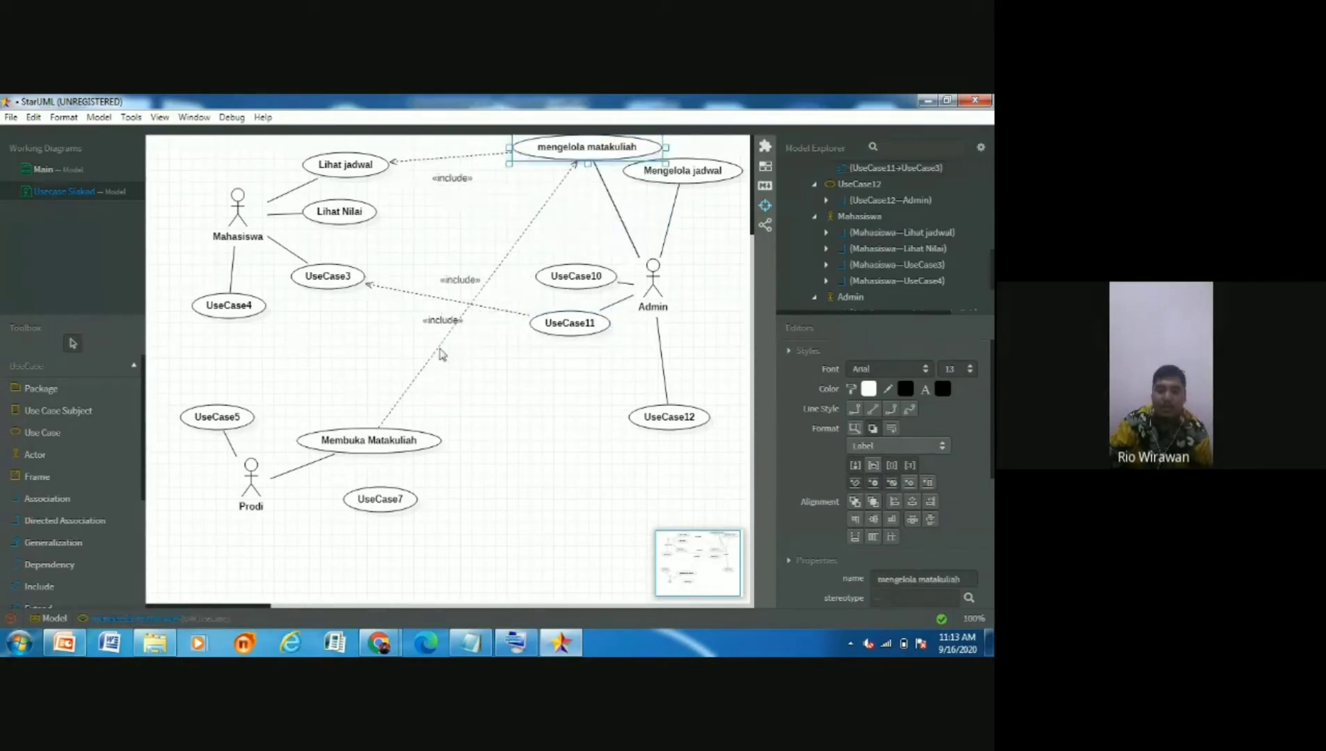
{"action": "left_click_drag", "start_coordinate": [431, 348], "coordinate": [185, 213]}
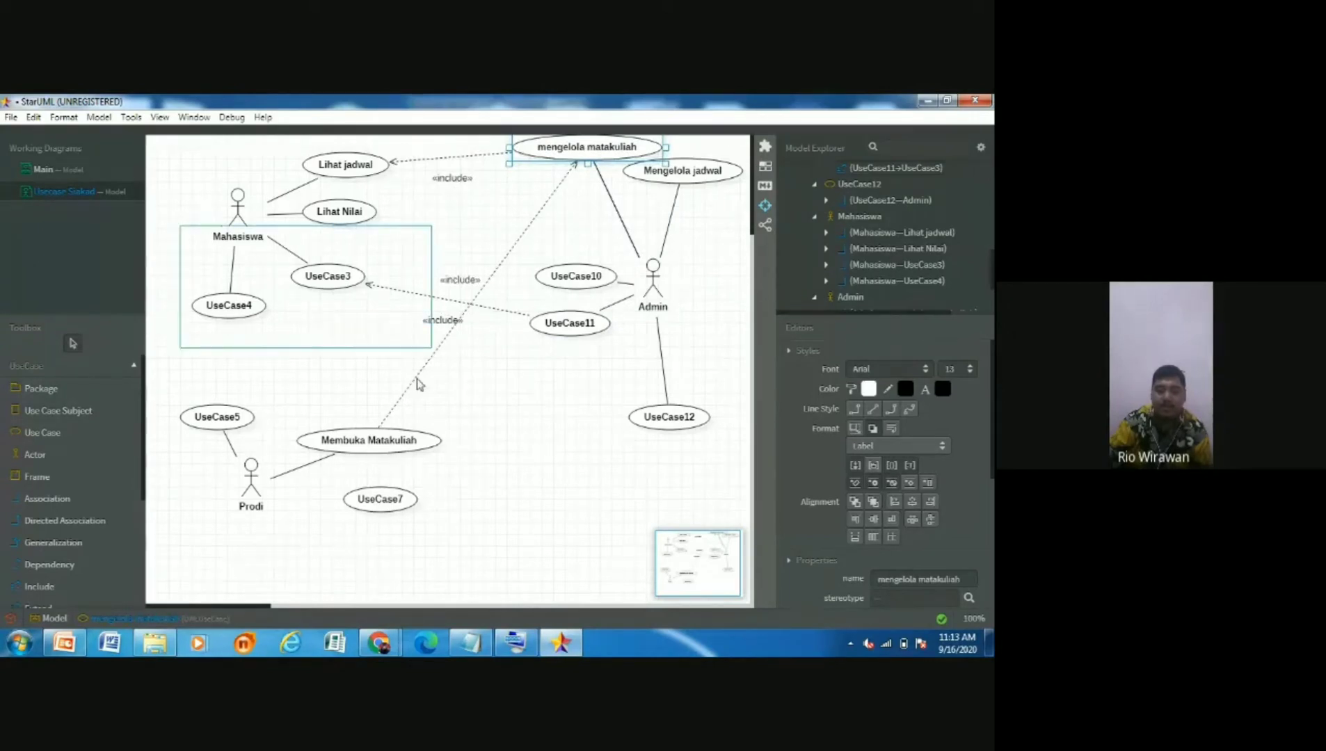
{"action": "left_click", "coordinate": [512, 253]}
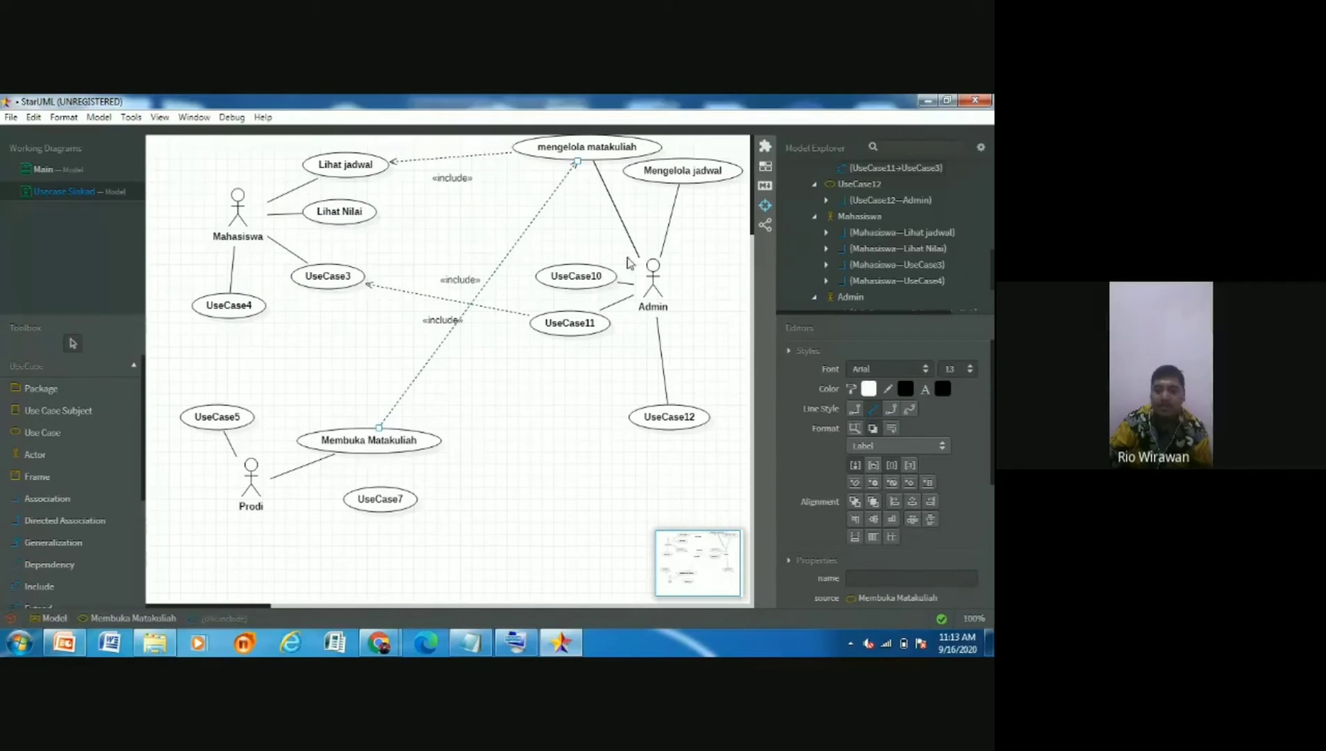
{"action": "left_click_drag", "start_coordinate": [744, 152], "coordinate": [540, 308]}
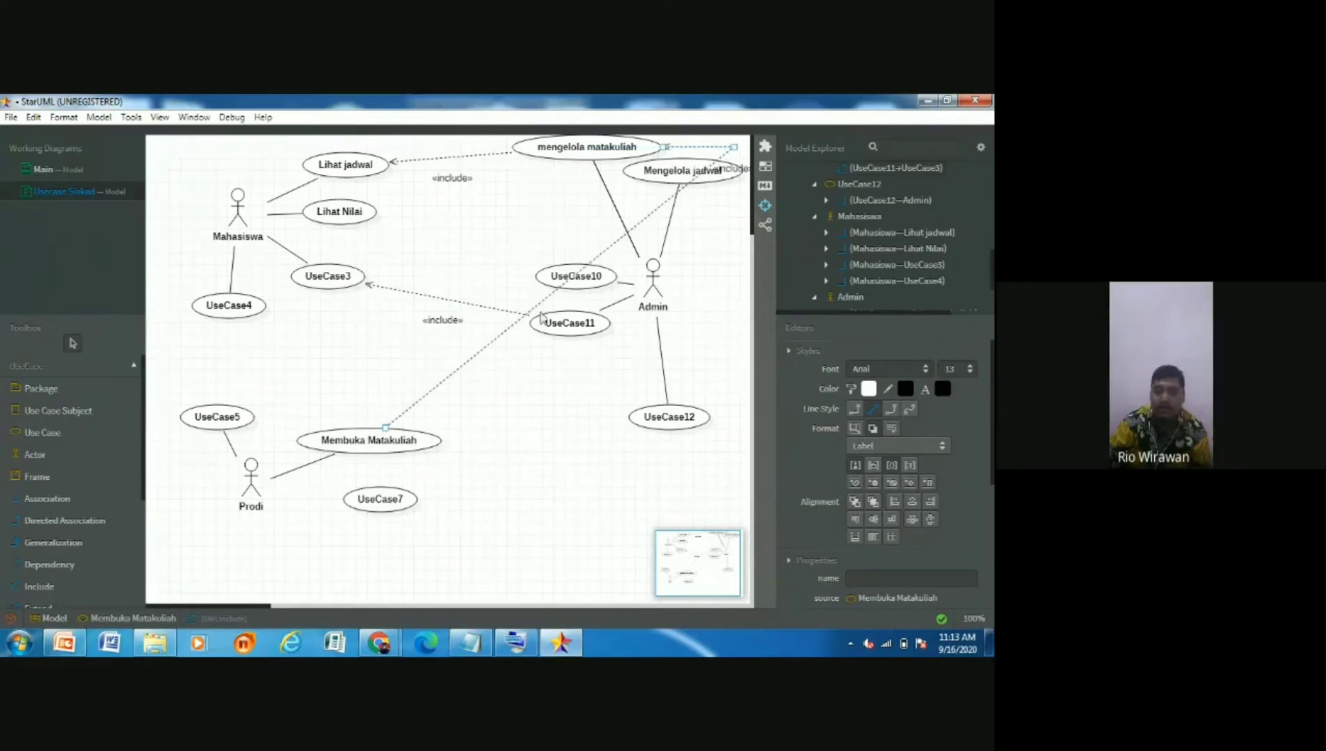
{"action": "left_click_drag", "start_coordinate": [702, 485], "coordinate": [745, 475]}
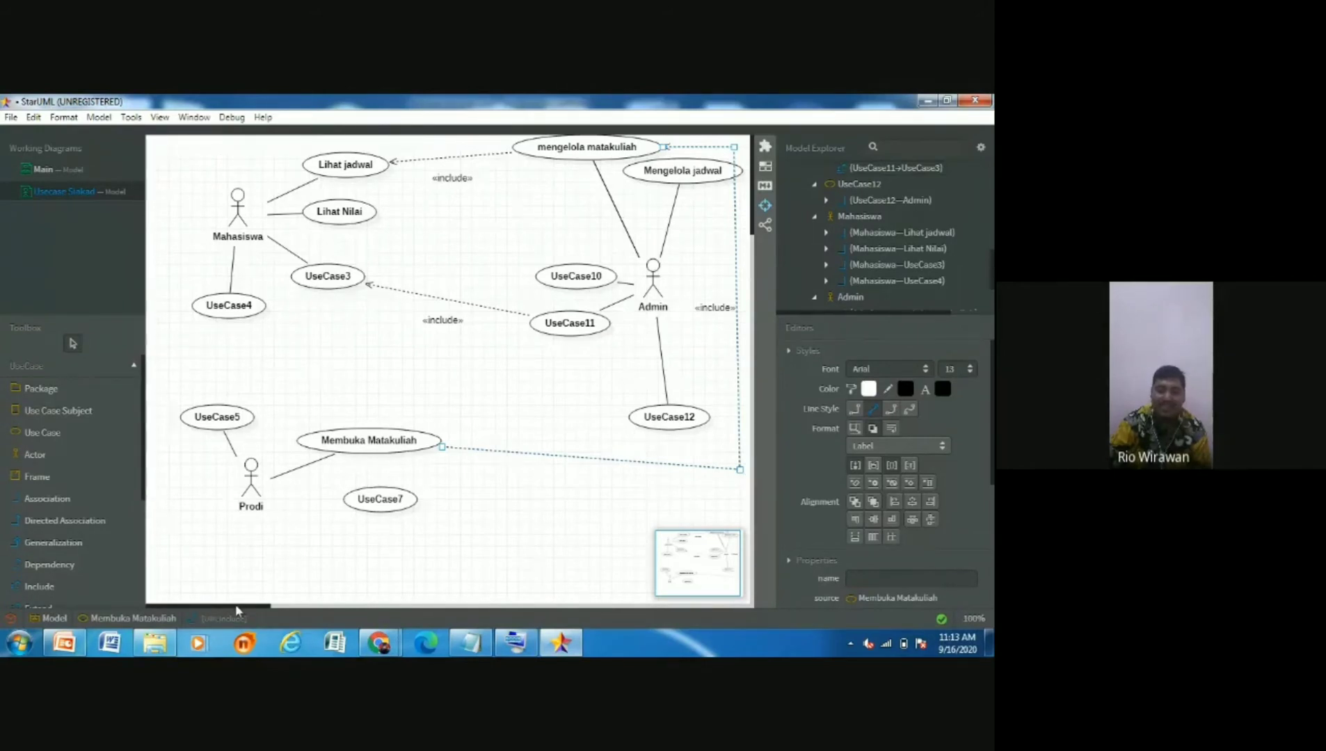
{"action": "left_click_drag", "start_coordinate": [237, 610], "coordinate": [259, 611]}
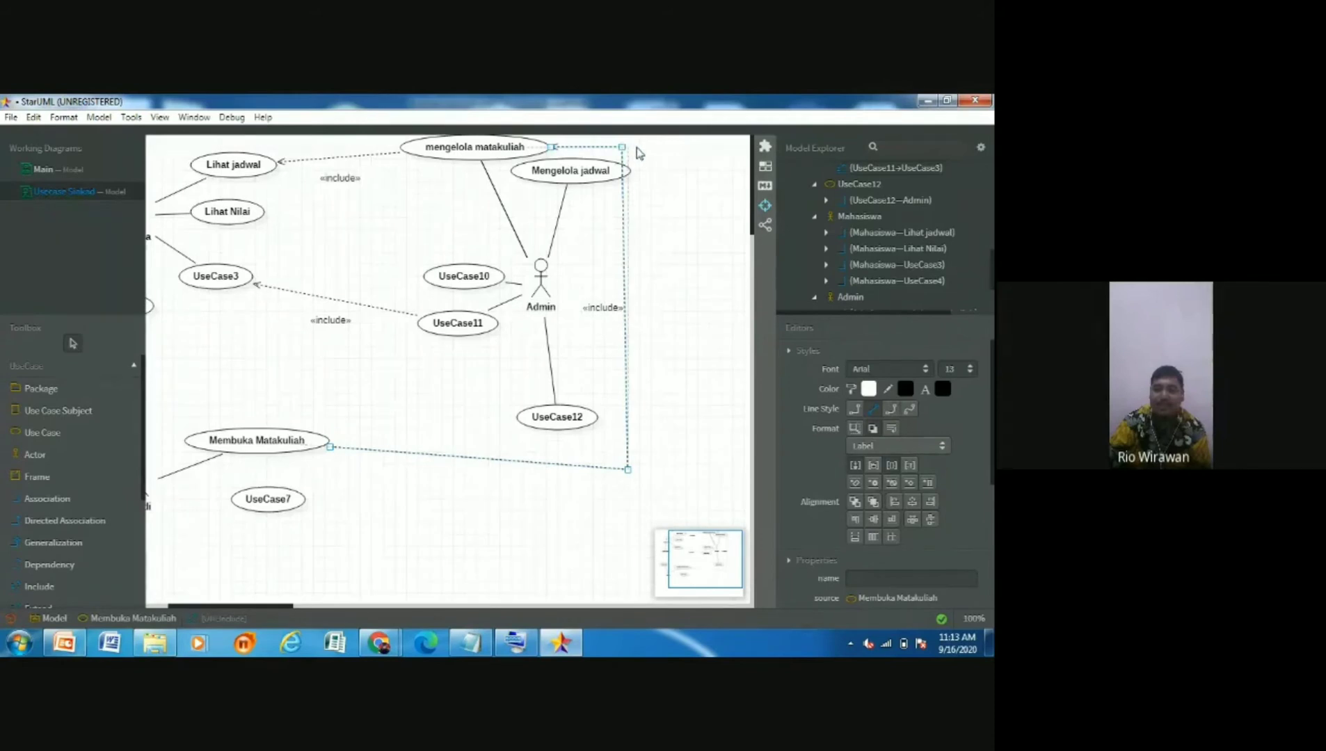
{"action": "left_click_drag", "start_coordinate": [623, 148], "coordinate": [633, 148]}
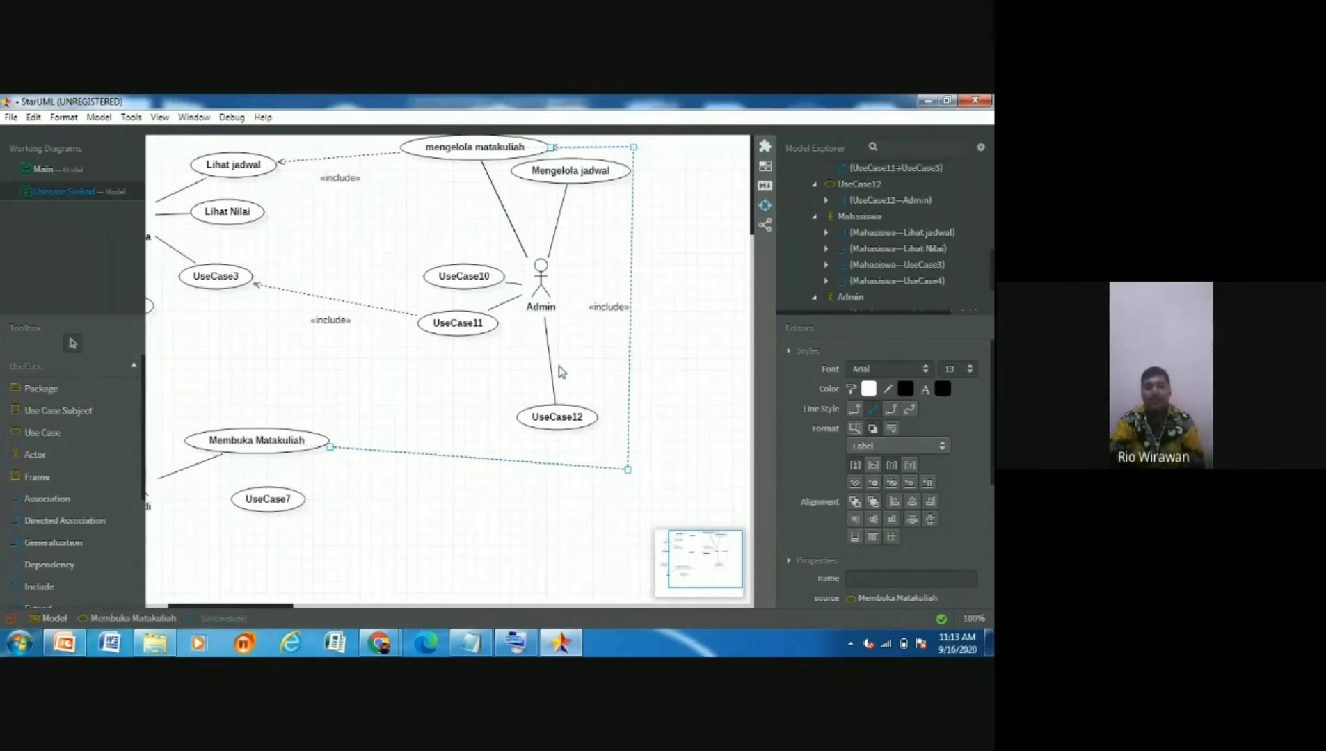
{"action": "left_click_drag", "start_coordinate": [271, 604], "coordinate": [248, 604]}
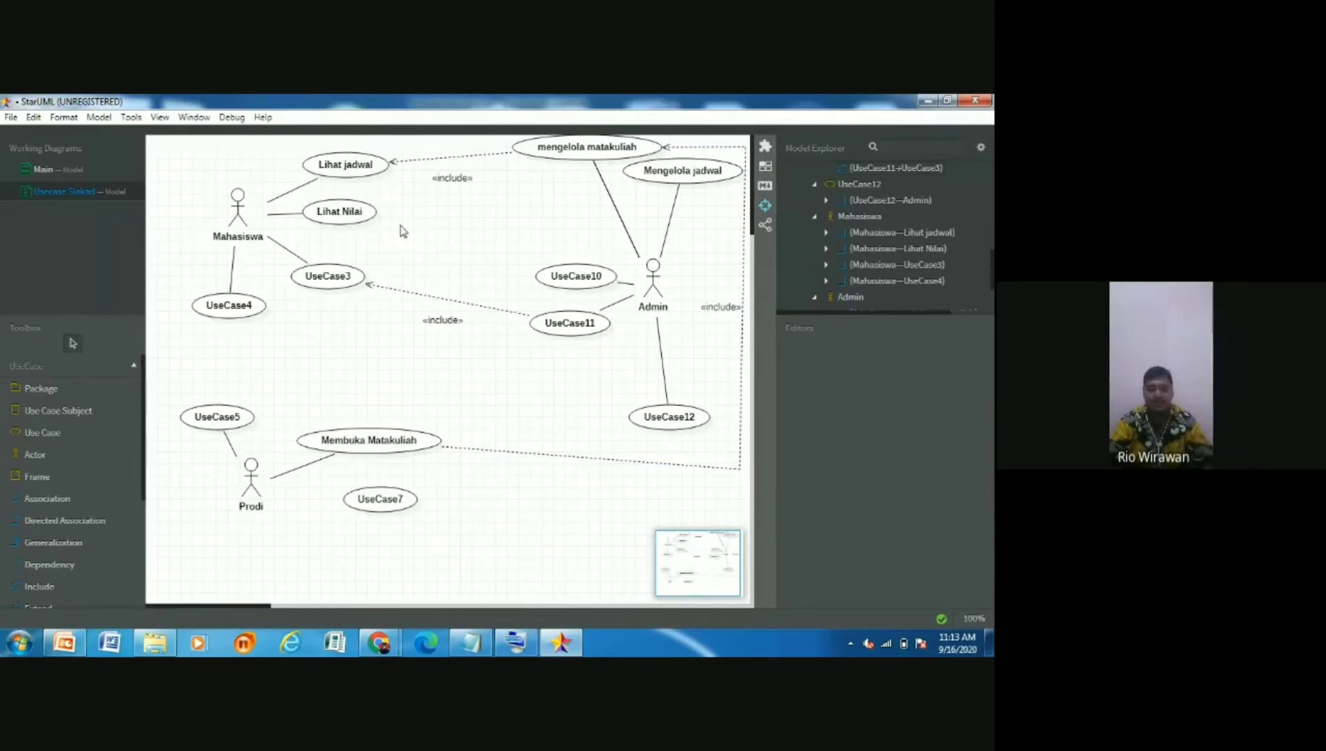
Move mengelola matakuliah level with Lihat jadwal and Mengelola jadwal down closer to Admin, then select Lihat jadwal
{"action": "left_click_drag", "start_coordinate": [554, 146], "coordinate": [527, 172]}
{"action": "left_click_drag", "start_coordinate": [693, 170], "coordinate": [682, 221]}
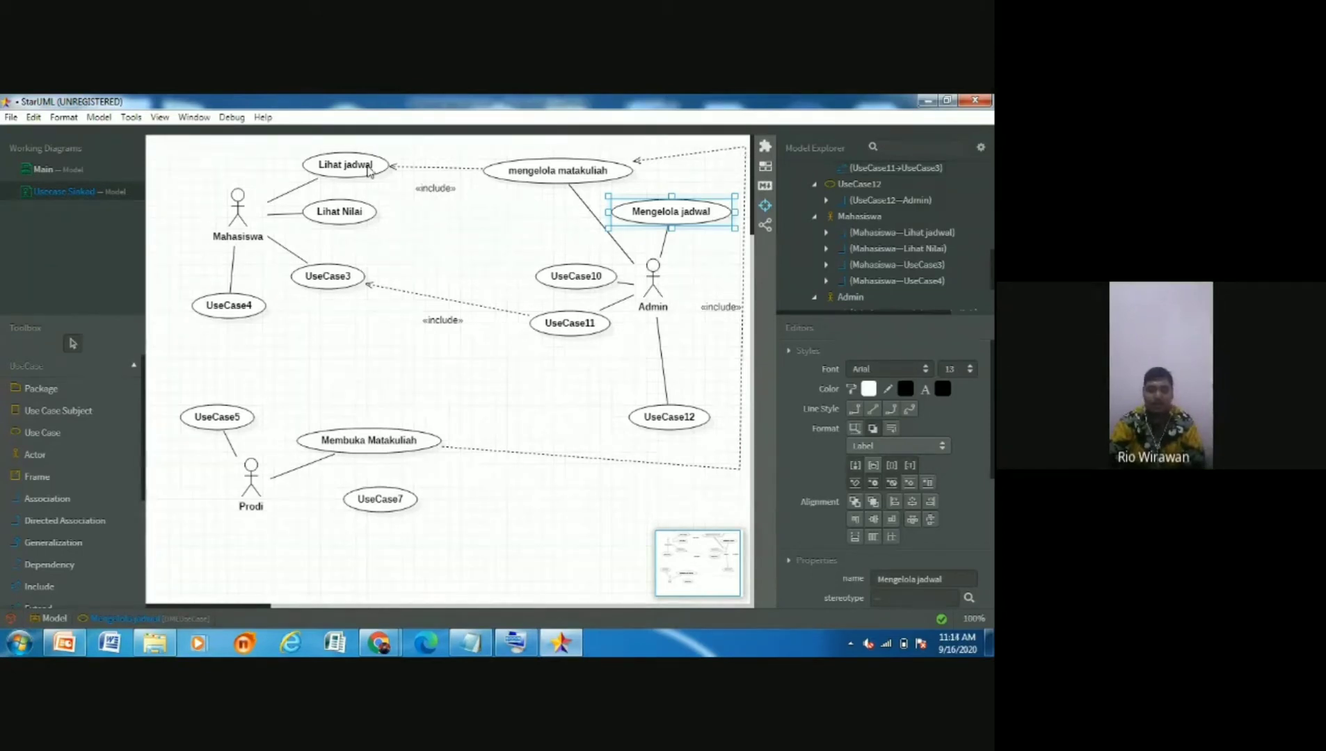
{"action": "left_click", "coordinate": [345, 167]}
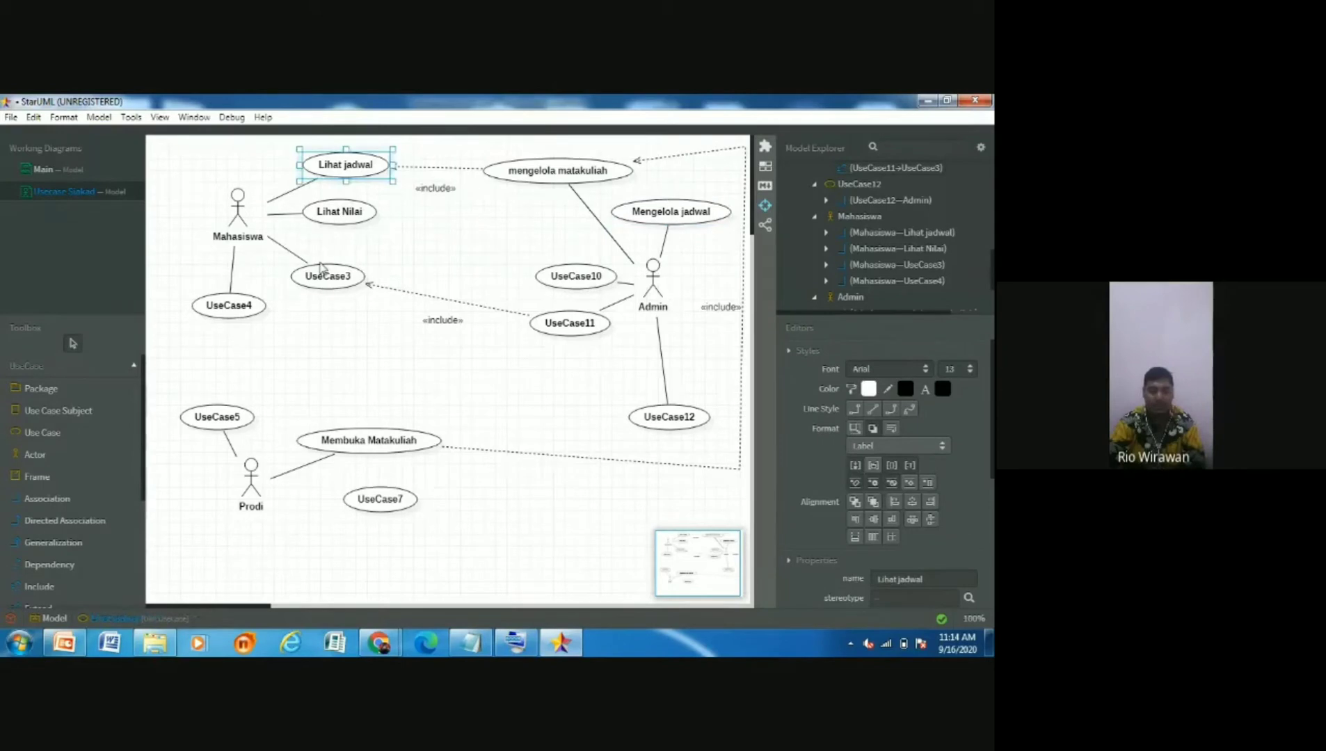
{"action": "left_click", "coordinate": [348, 209]}
{"action": "left_click", "coordinate": [351, 177]}
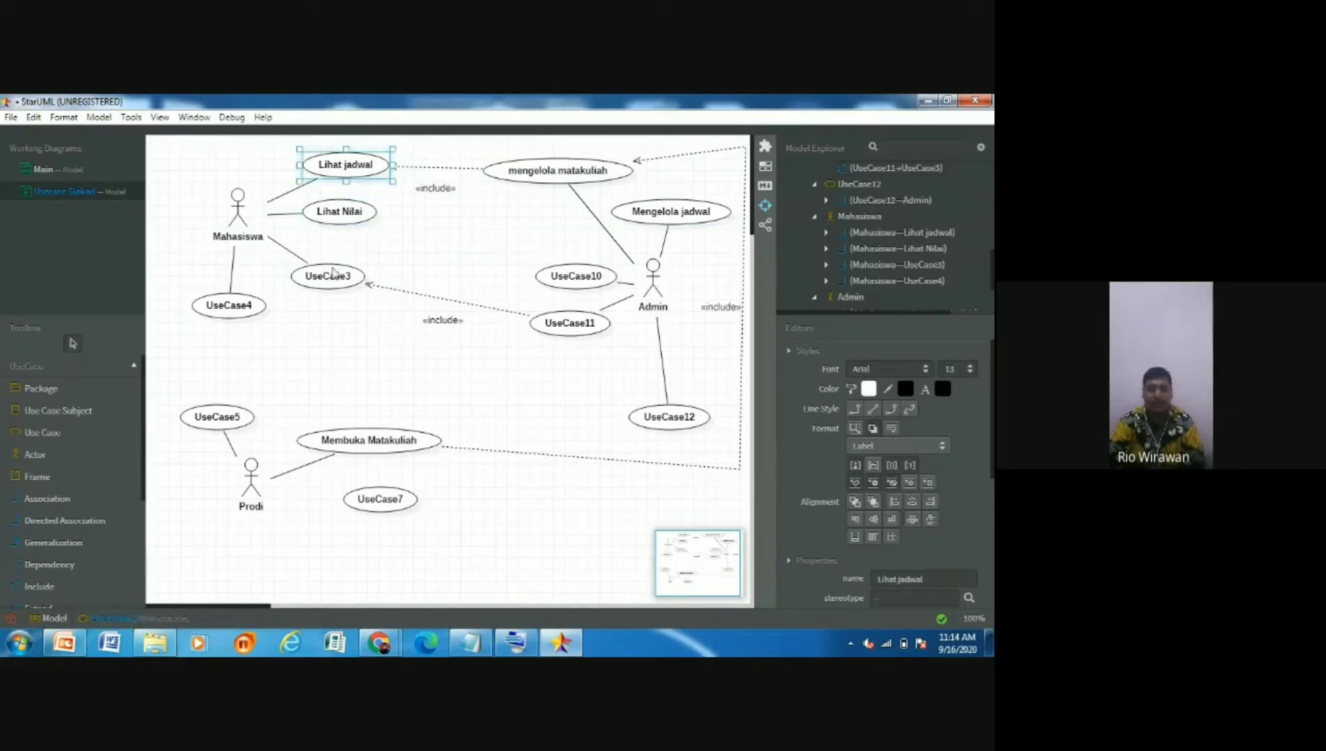
{"action": "left_click", "coordinate": [332, 272]}
{"action": "left_click", "coordinate": [344, 174]}
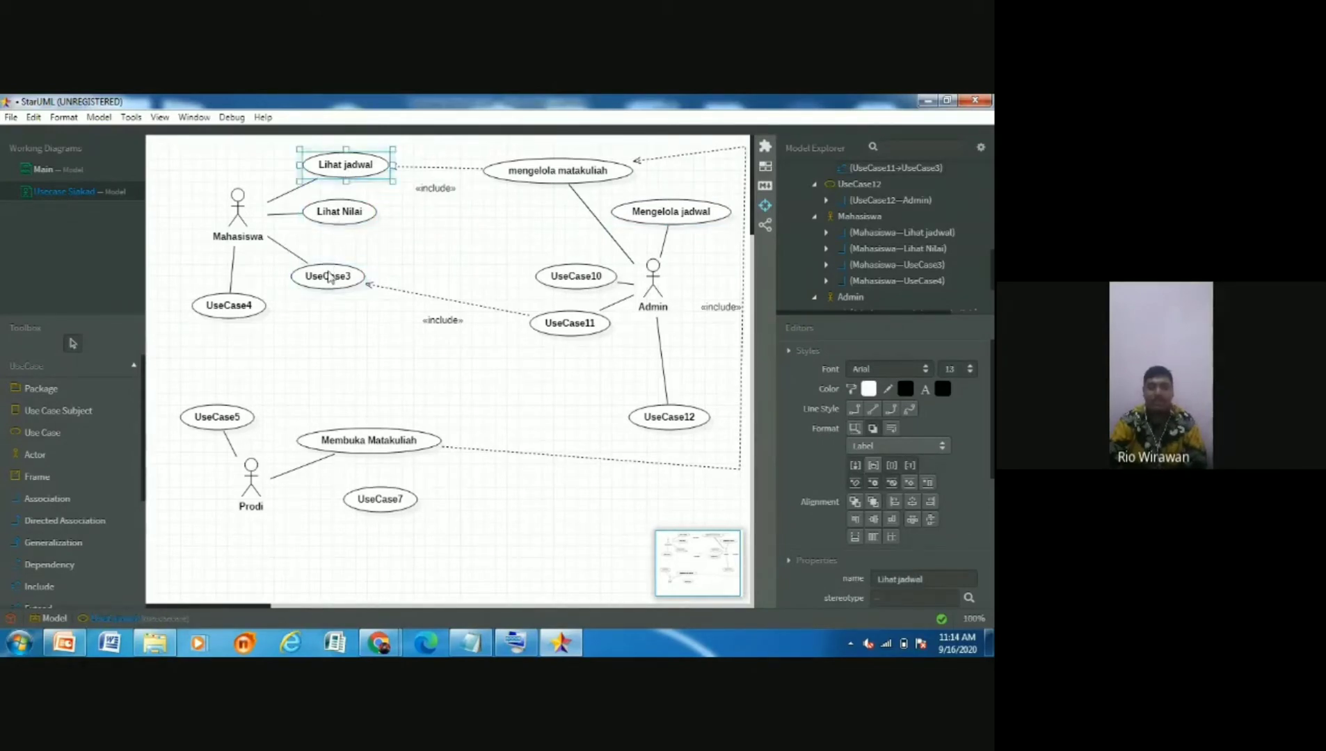
{"action": "left_click", "coordinate": [330, 276]}
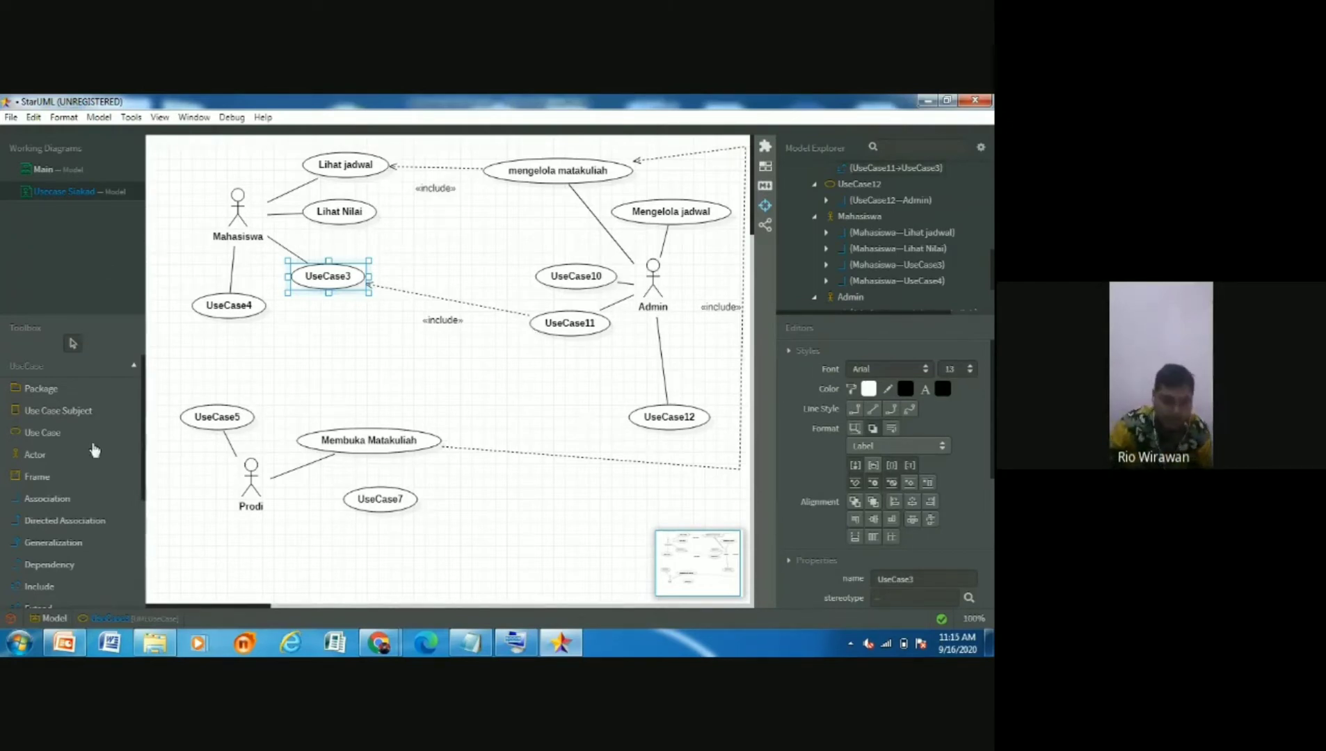
{"action": "scroll", "coordinate": [72, 520], "scroll_direction": "down", "scroll_amount": 3}
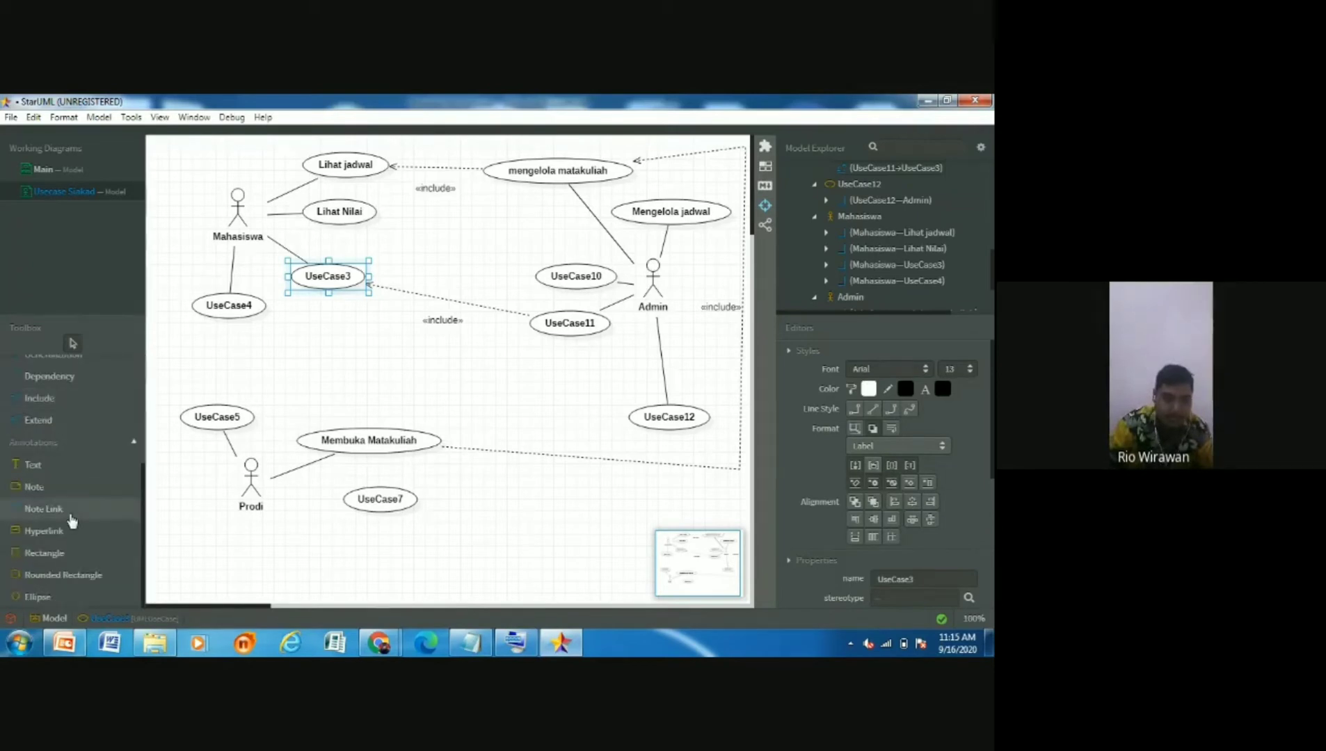
{"action": "scroll", "coordinate": [76, 487], "scroll_direction": "up", "scroll_amount": 3}
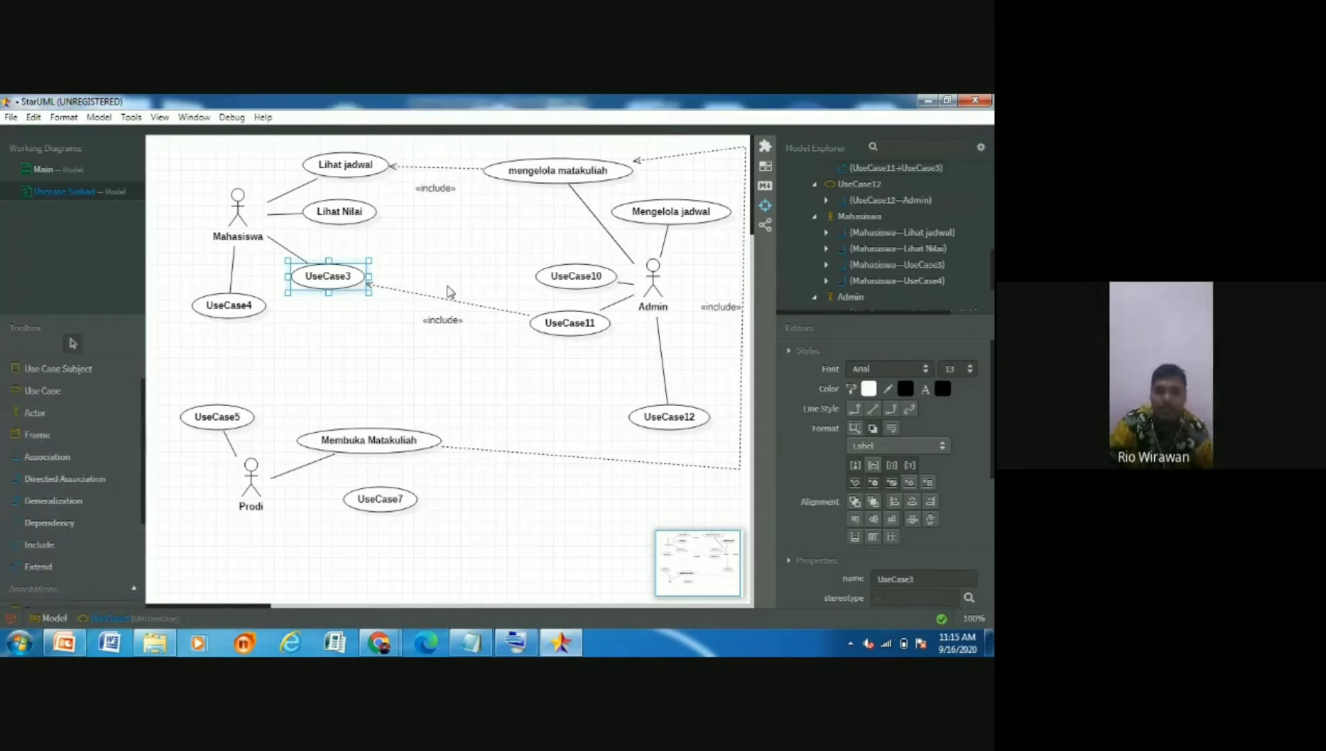
Move the upper corner of the Include line from Membuka Matakuliah so its final segment runs level into mengelola matakuliah
{"action": "left_click", "coordinate": [482, 355]}
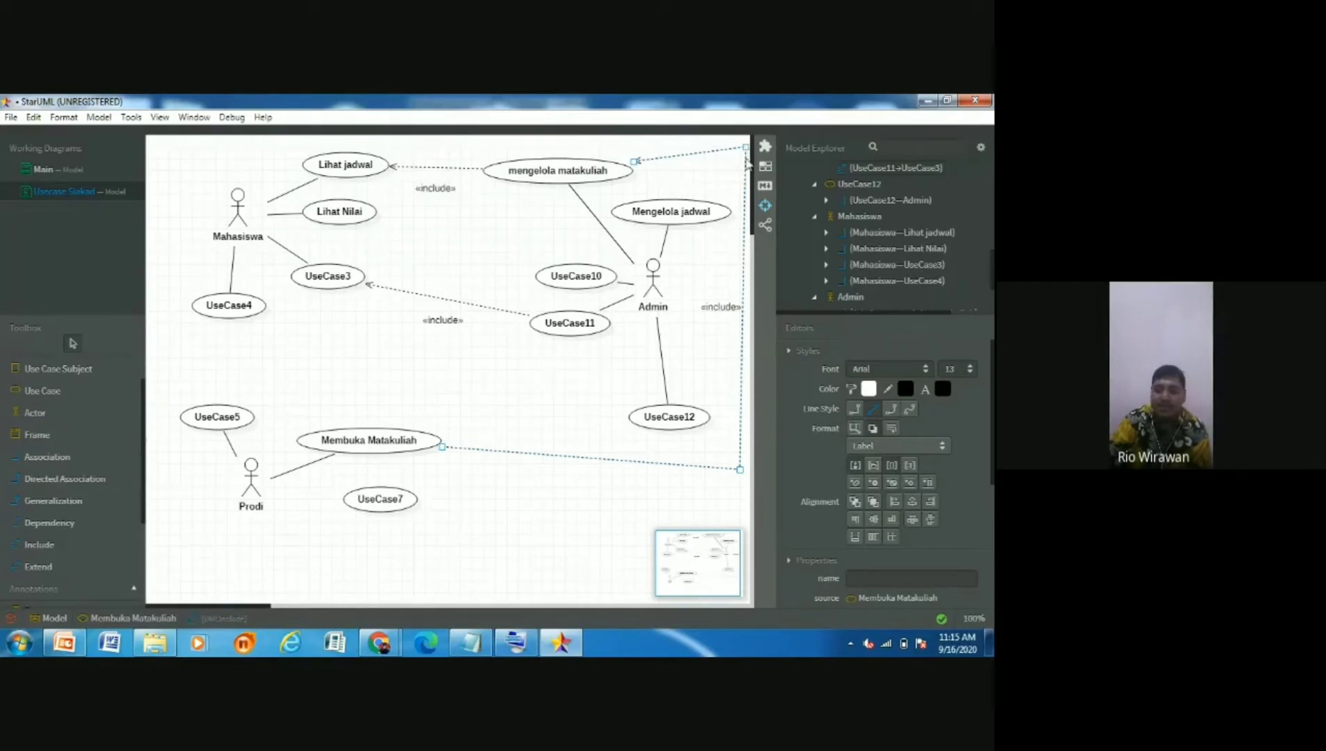
{"action": "left_click_drag", "start_coordinate": [745, 175], "coordinate": [740, 170]}
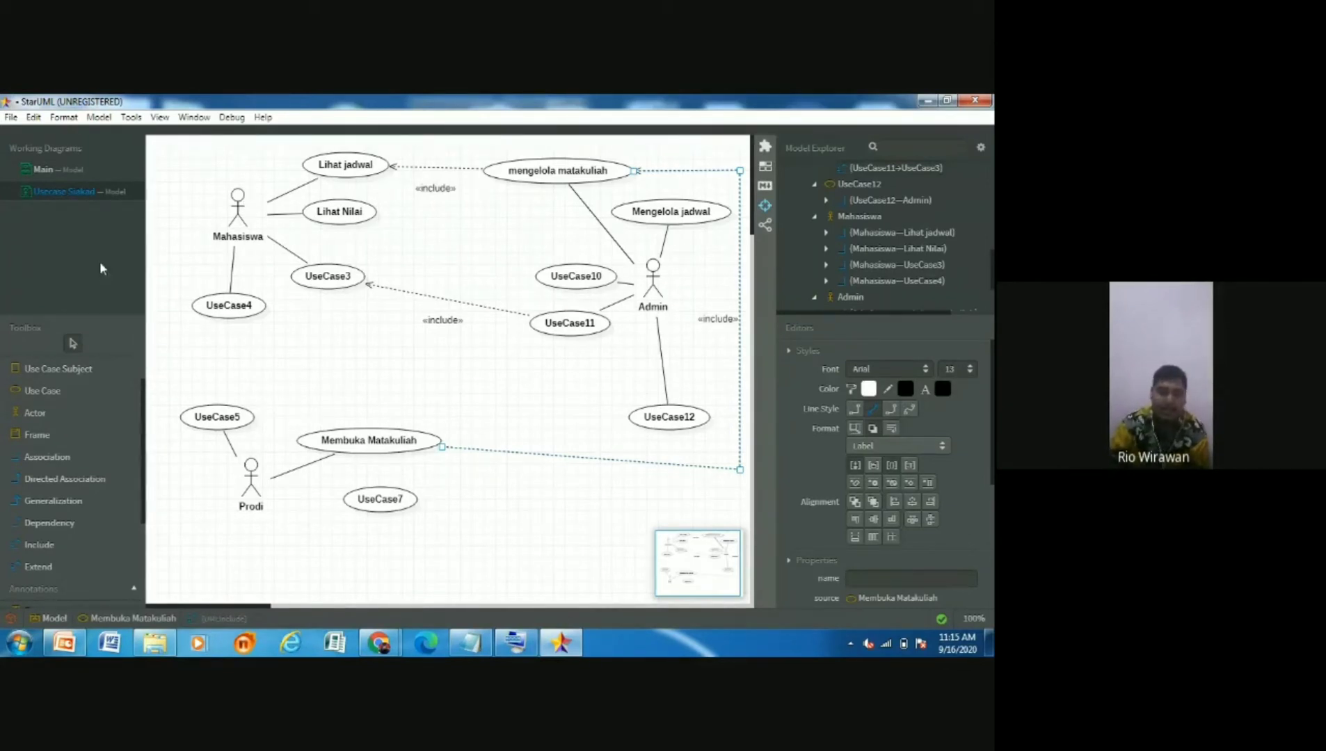
Draw an Extend relationship from Lihat Nilai to UseCase10, shifting Lihat Nilai slightly away from Mahasiswa, and leave the relationship unnamed
{"action": "left_click", "coordinate": [39, 572]}
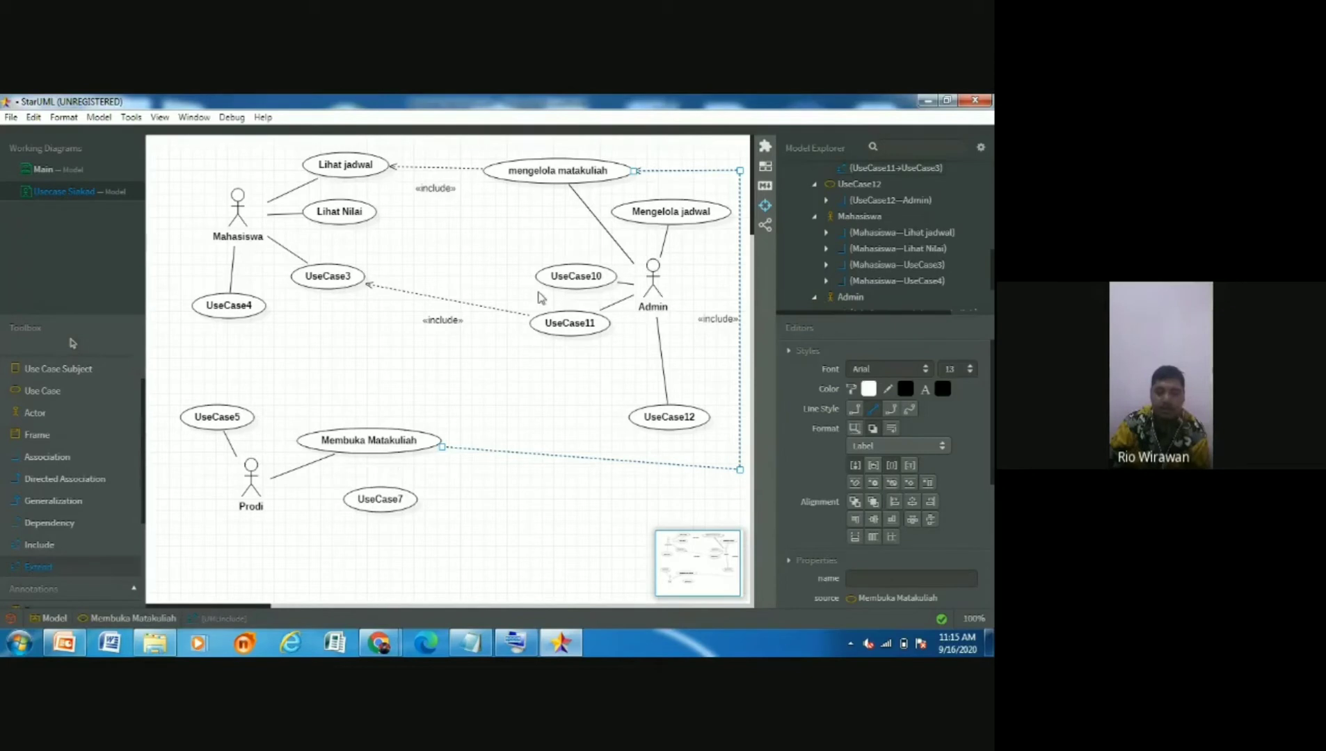
{"action": "left_click_drag", "start_coordinate": [379, 223], "coordinate": [561, 268]}
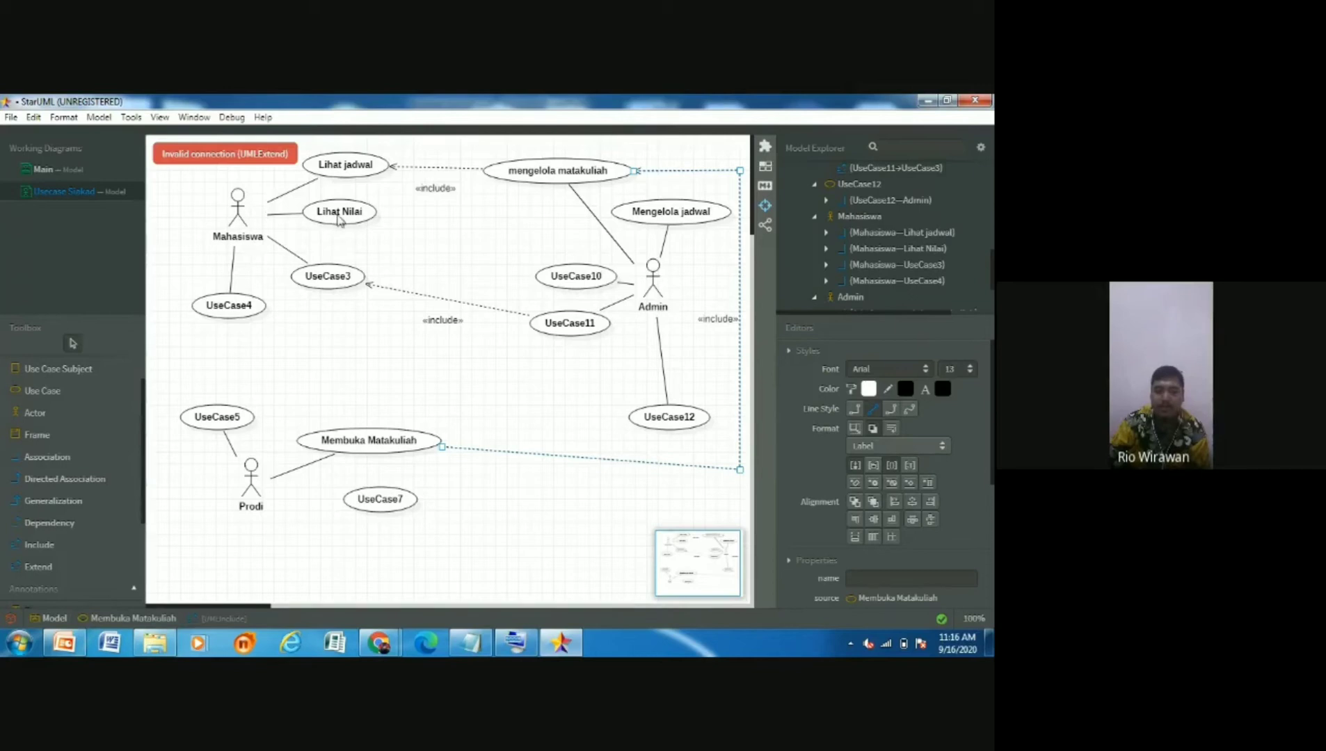
{"action": "mouse_move", "coordinate": [337, 218]}
{"action": "left_mouse_down"}
{"action": "mouse_move", "coordinate": [543, 268]}
{"action": "mouse_move", "coordinate": [352, 219]}
{"action": "left_mouse_up"}
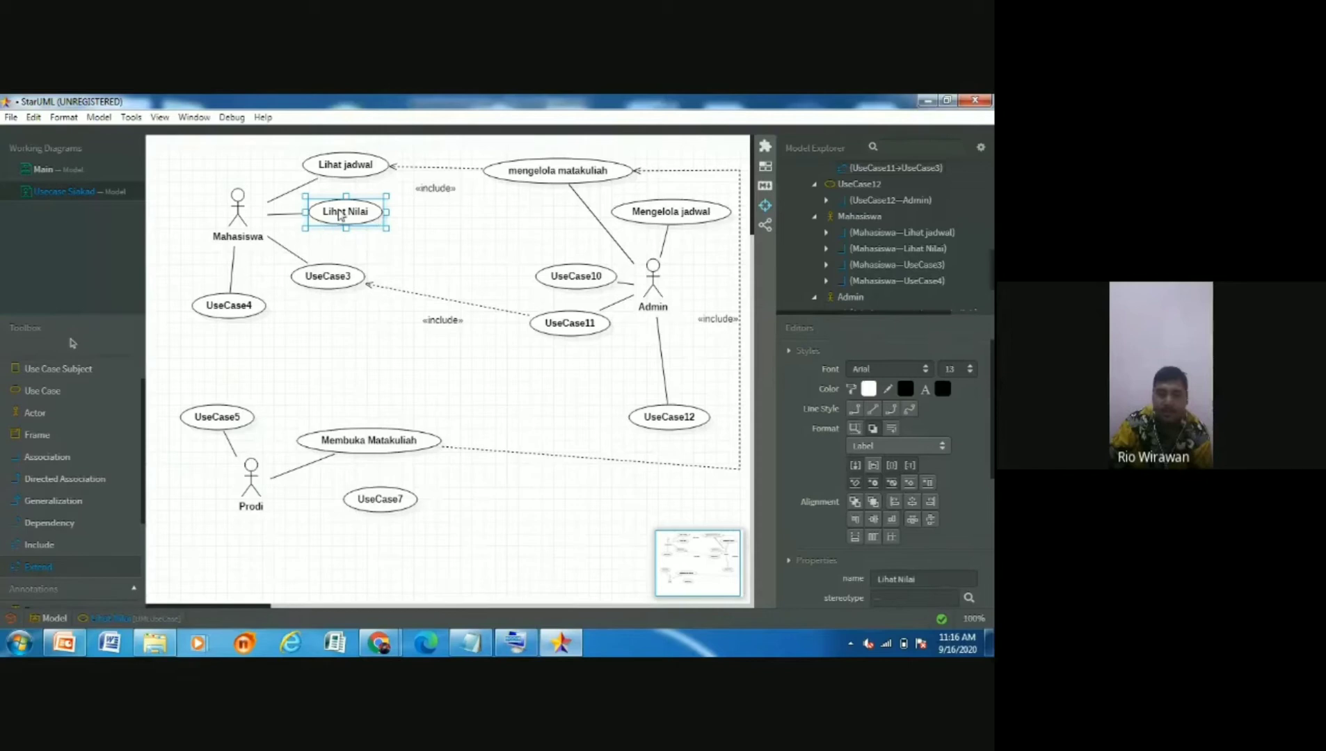
{"action": "left_click_drag", "start_coordinate": [553, 268], "coordinate": [561, 277]}
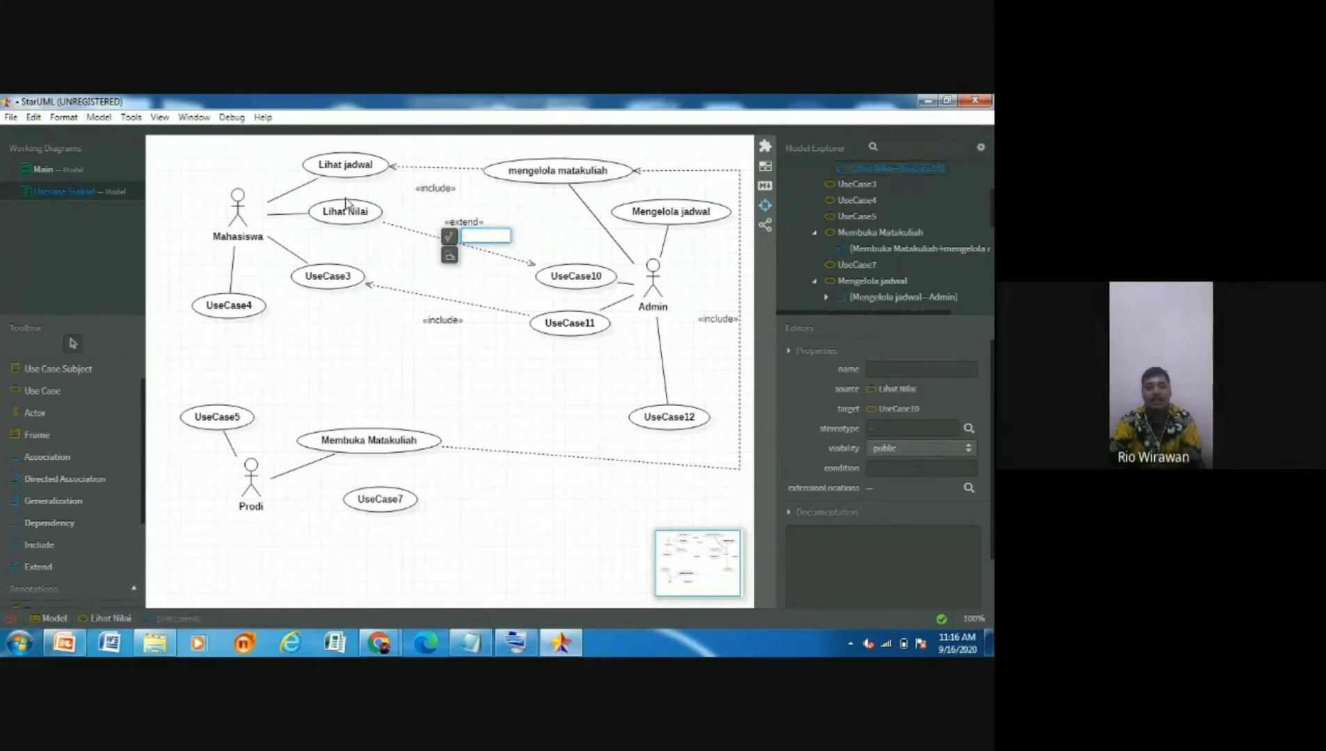
{"action": "left_click", "coordinate": [311, 199]}
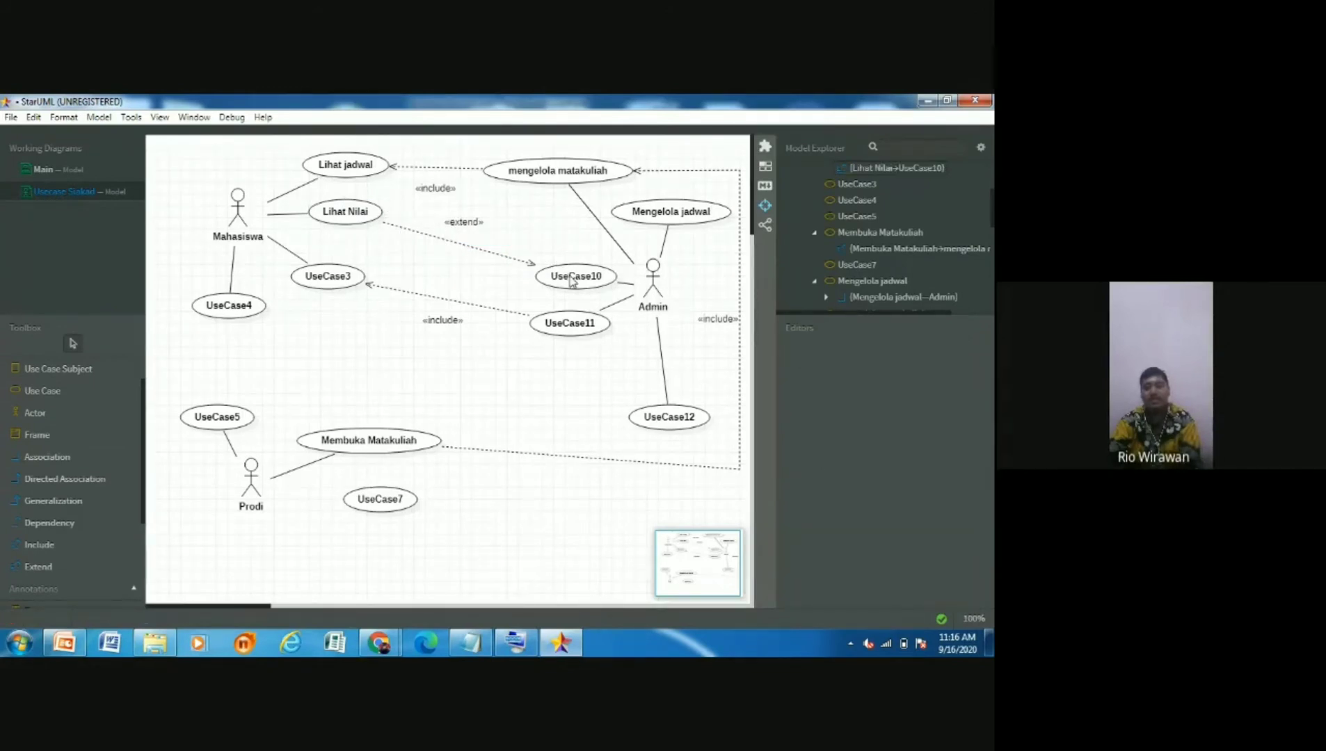
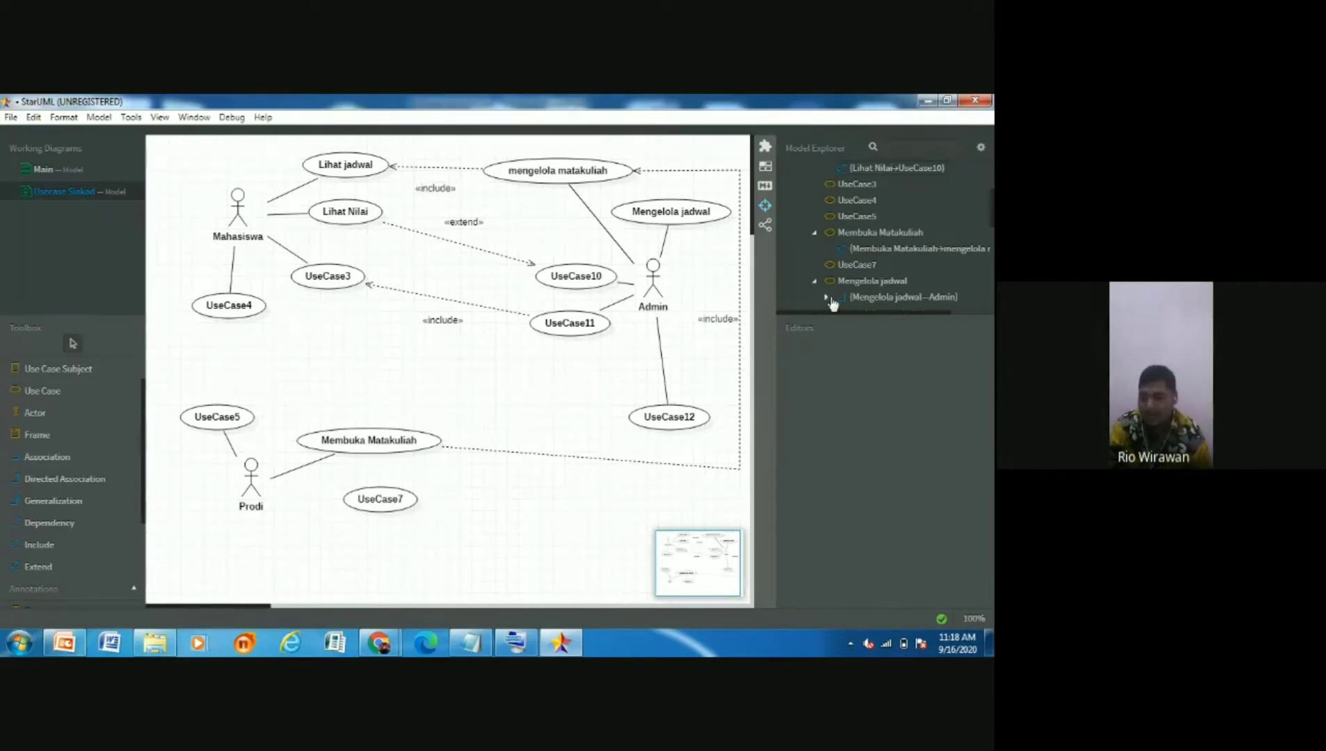
Add a new Activity Diagram under Model
{"action": "scroll", "coordinate": [833, 303], "scroll_direction": "up", "scroll_amount": 3}
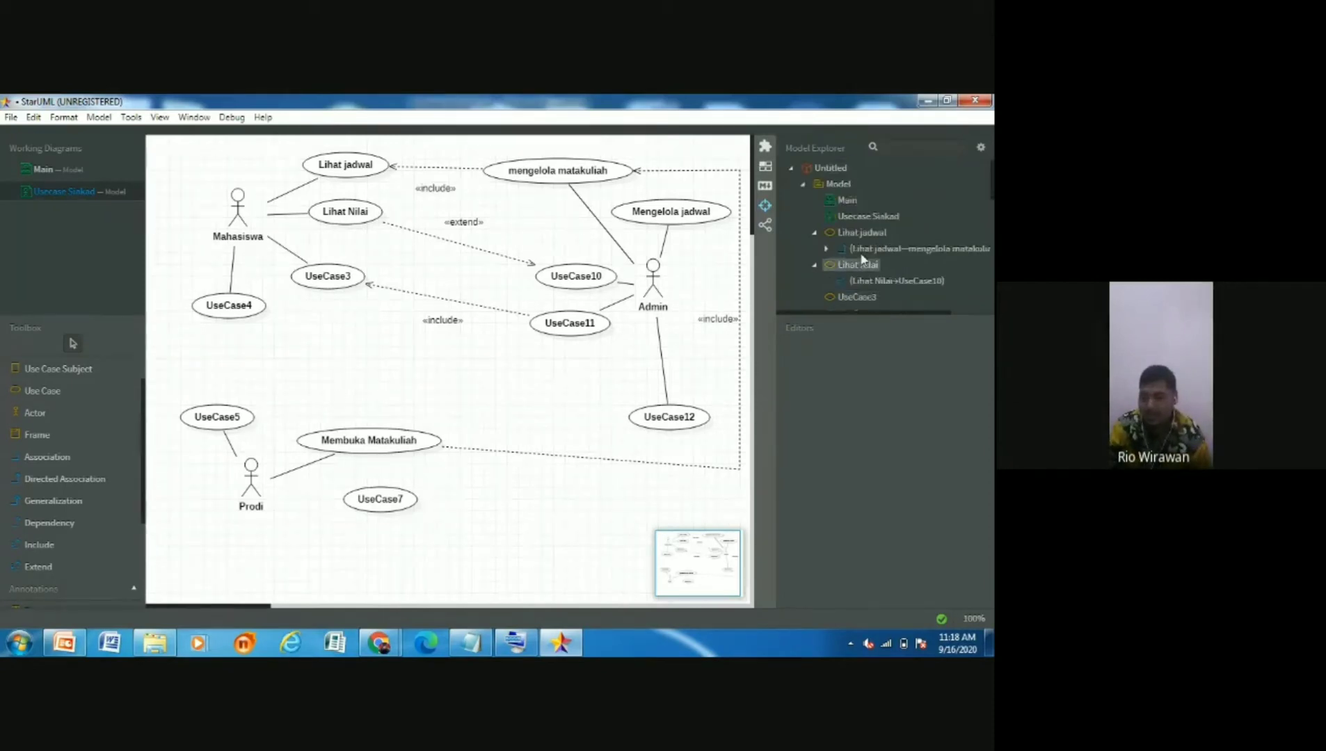
{"action": "left_click", "coordinate": [839, 185]}
{"action": "right_click", "coordinate": [839, 185]}
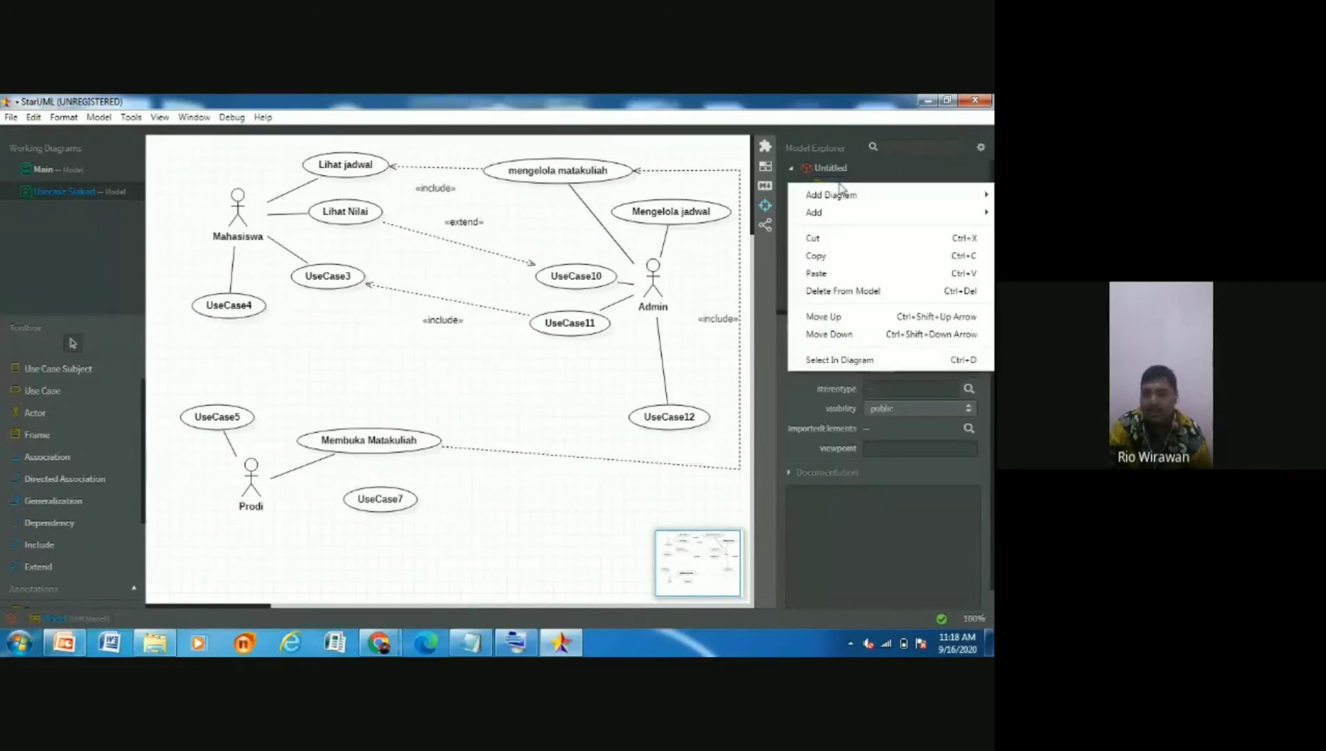
{"action": "mouse_move", "coordinate": [842, 201]}
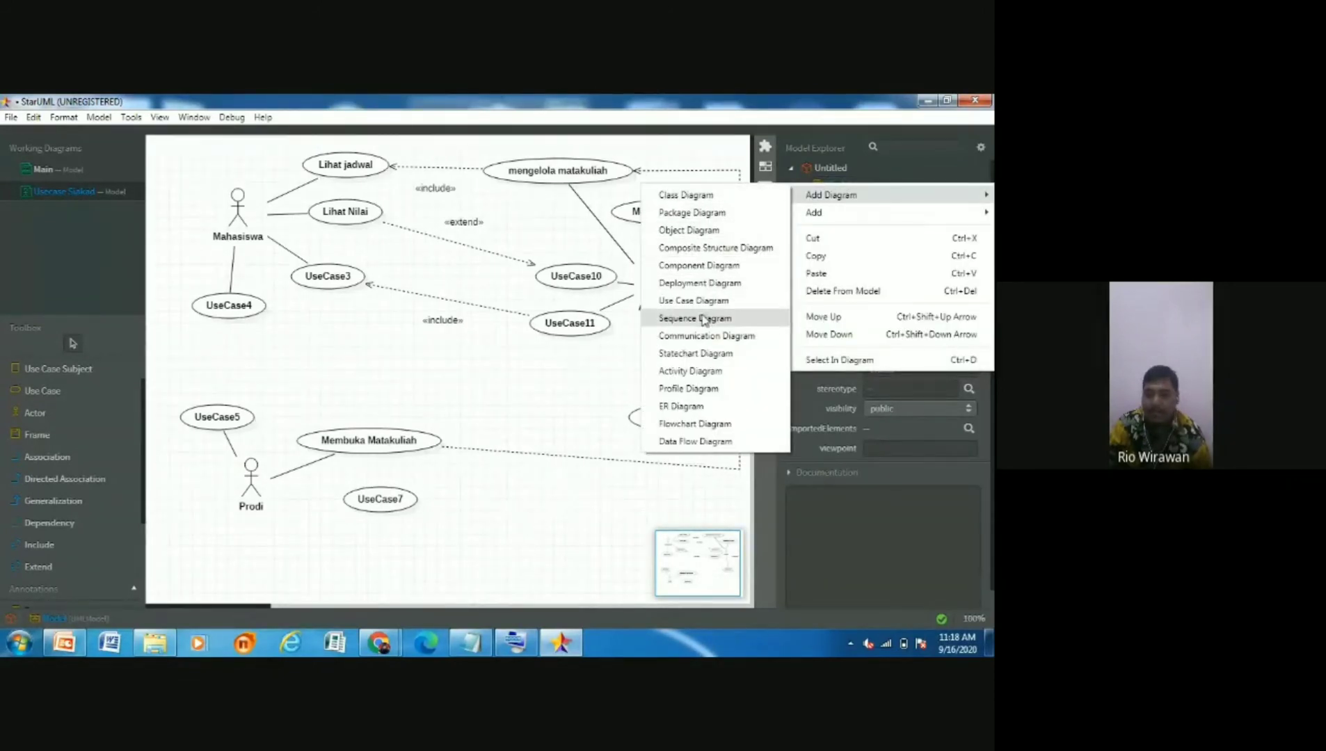
{"action": "left_click", "coordinate": [682, 372]}
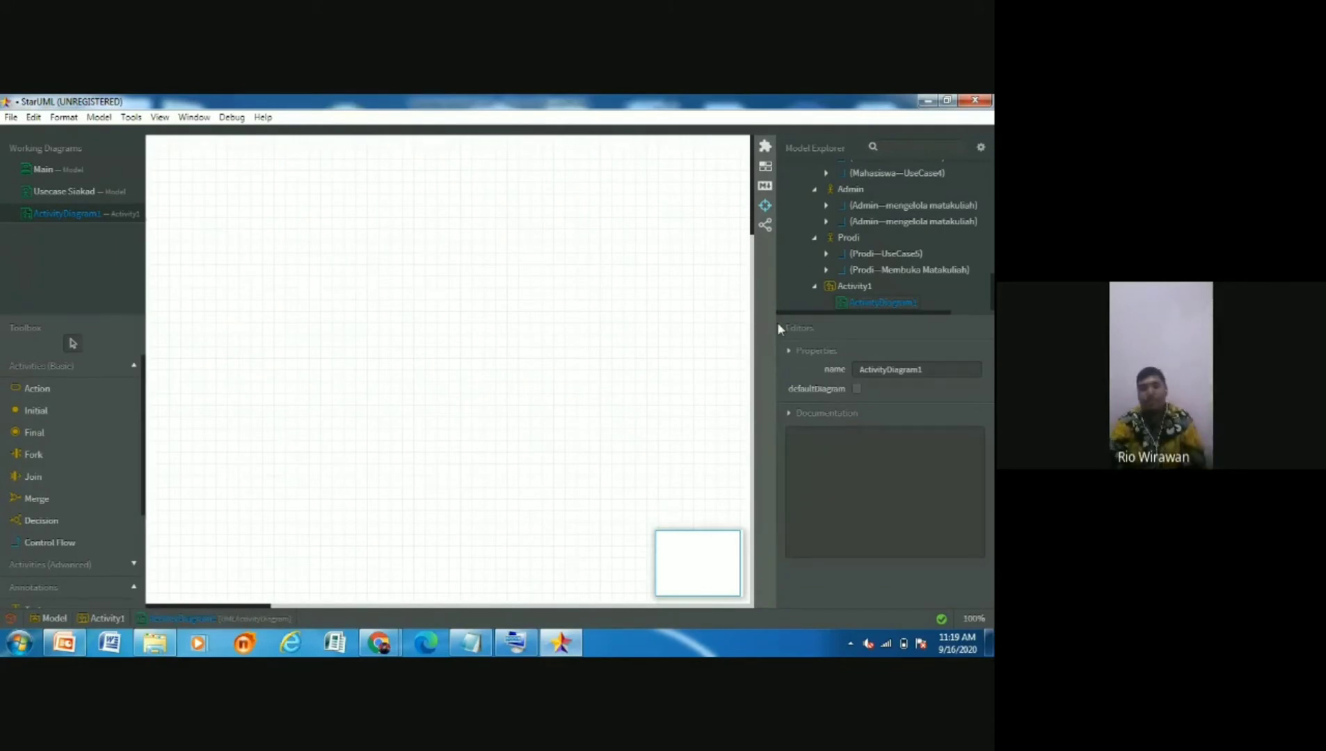
Reopen the Usecase Siakad diagram to review its use cases, and return to the new activity diagram
{"action": "scroll", "coordinate": [851, 251], "scroll_direction": "up", "scroll_amount": 2}
{"action": "scroll", "coordinate": [851, 250], "scroll_direction": "up", "scroll_amount": 5}
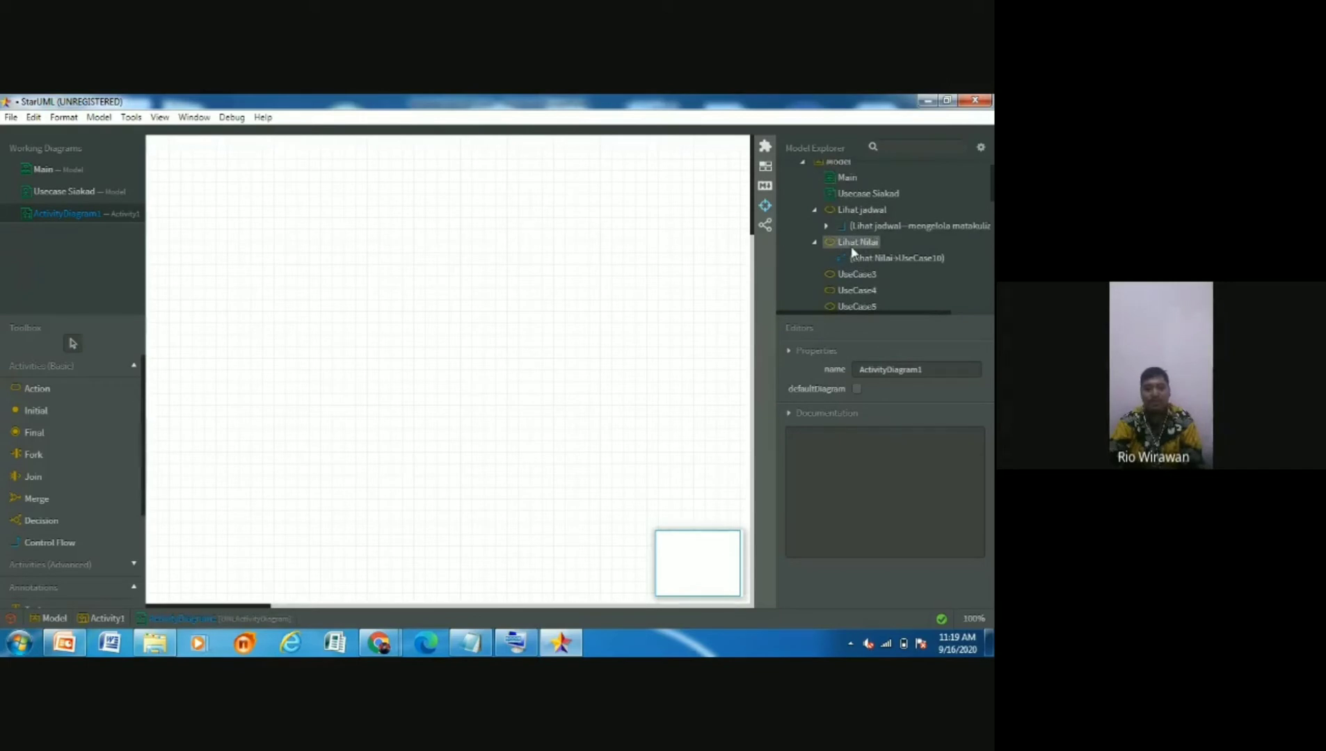
{"action": "double_click", "coordinate": [868, 195]}
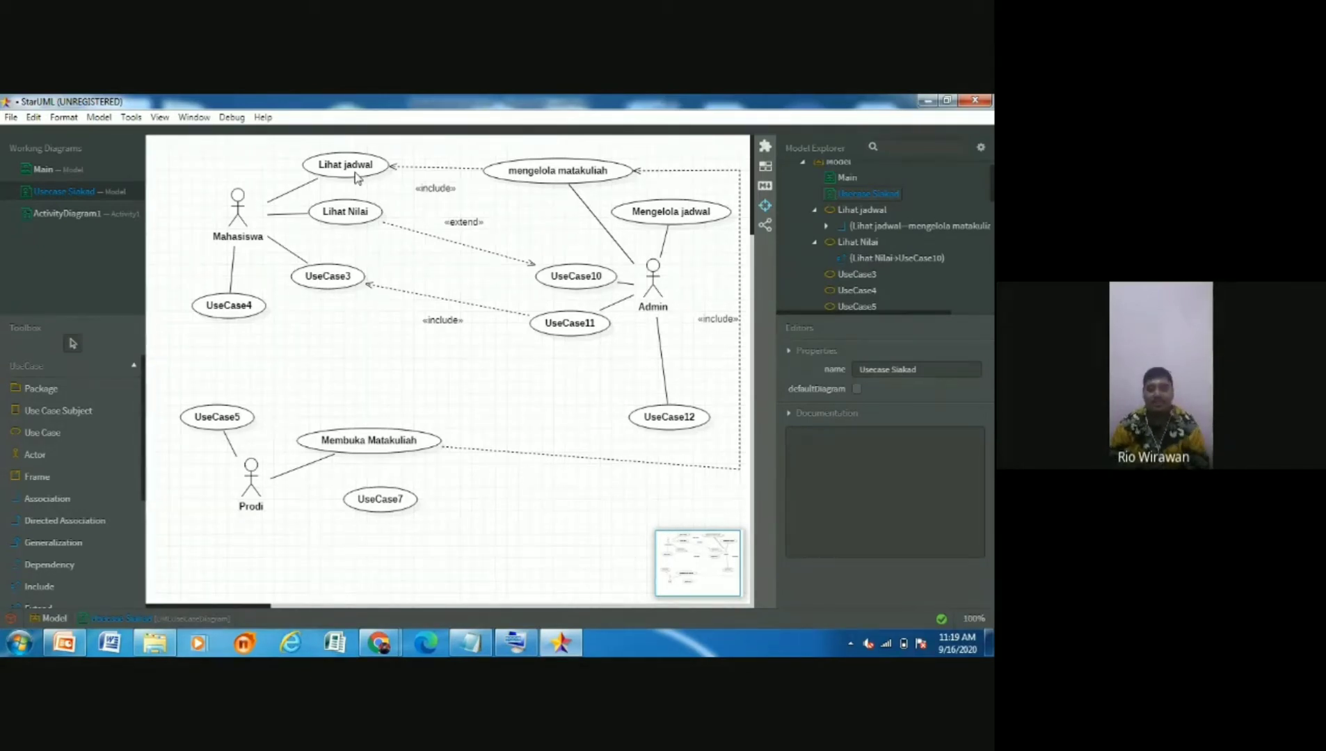
{"action": "left_click", "coordinate": [56, 215]}
Rename the new activity diagram as Act Lihat Jadwal
{"action": "scroll", "coordinate": [828, 281], "scroll_direction": "down", "scroll_amount": 1}
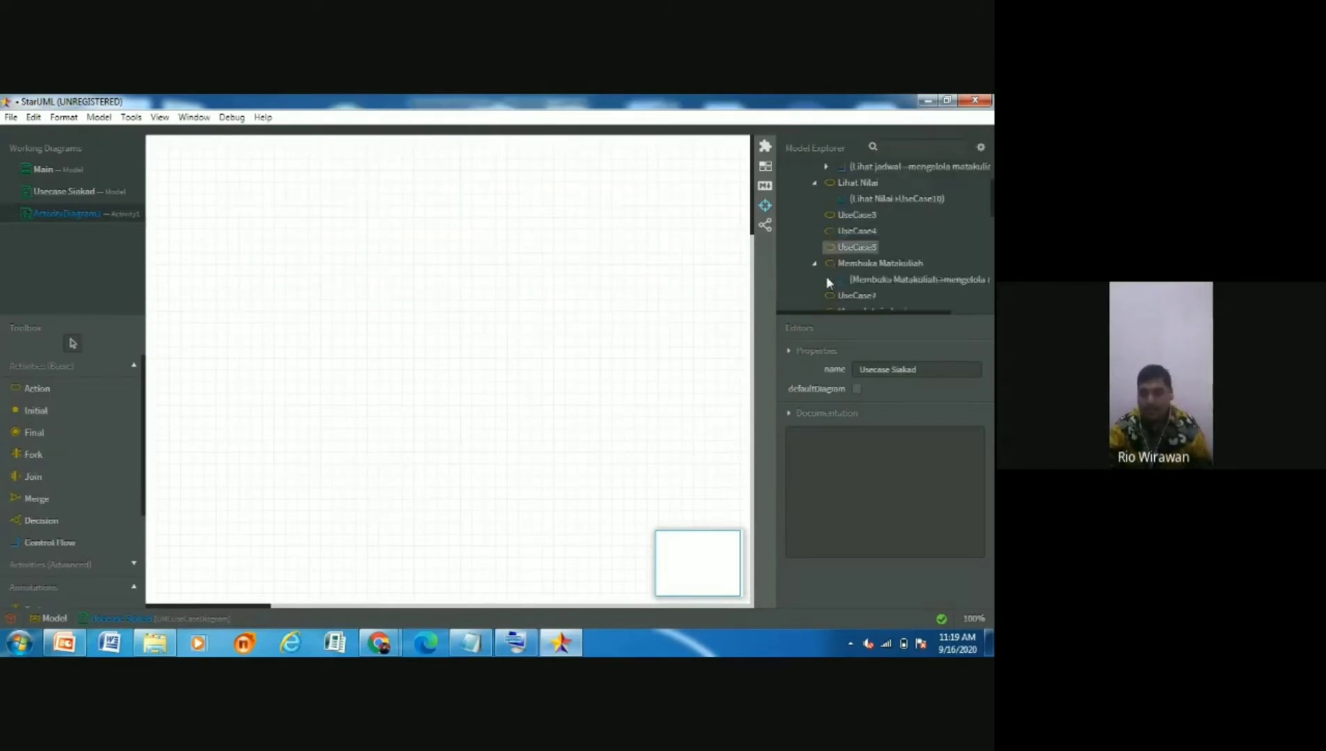
{"action": "scroll", "coordinate": [829, 282], "scroll_direction": "down", "scroll_amount": 5}
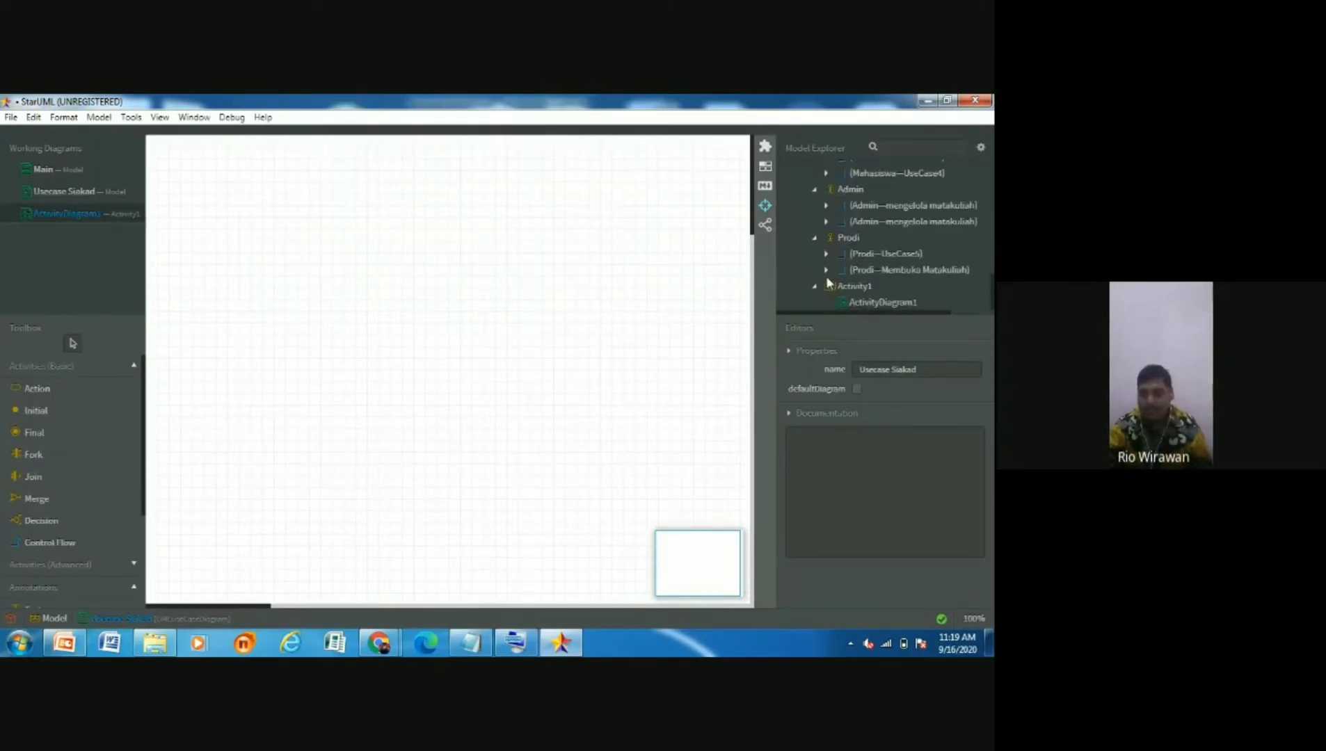
{"action": "left_click", "coordinate": [864, 304]}
{"action": "left_click", "coordinate": [891, 369]}
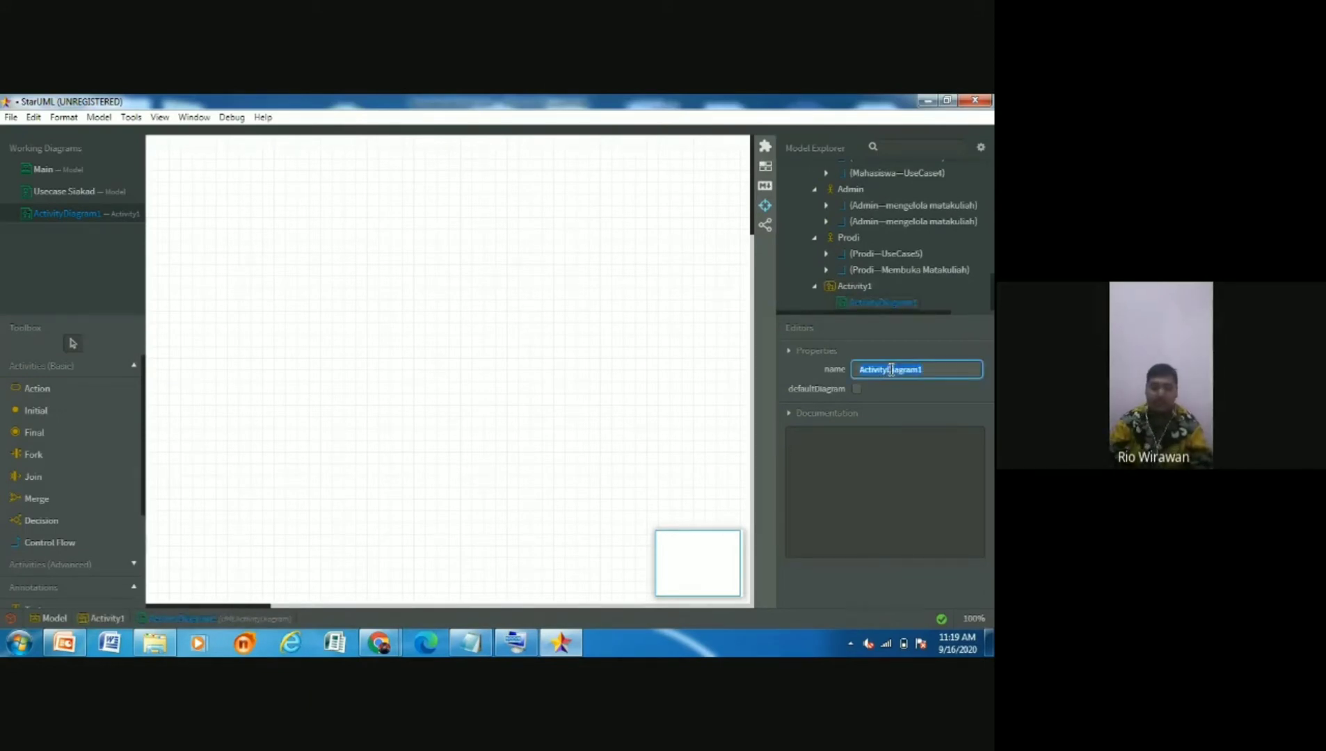
{"action": "type", "text": "LA"}
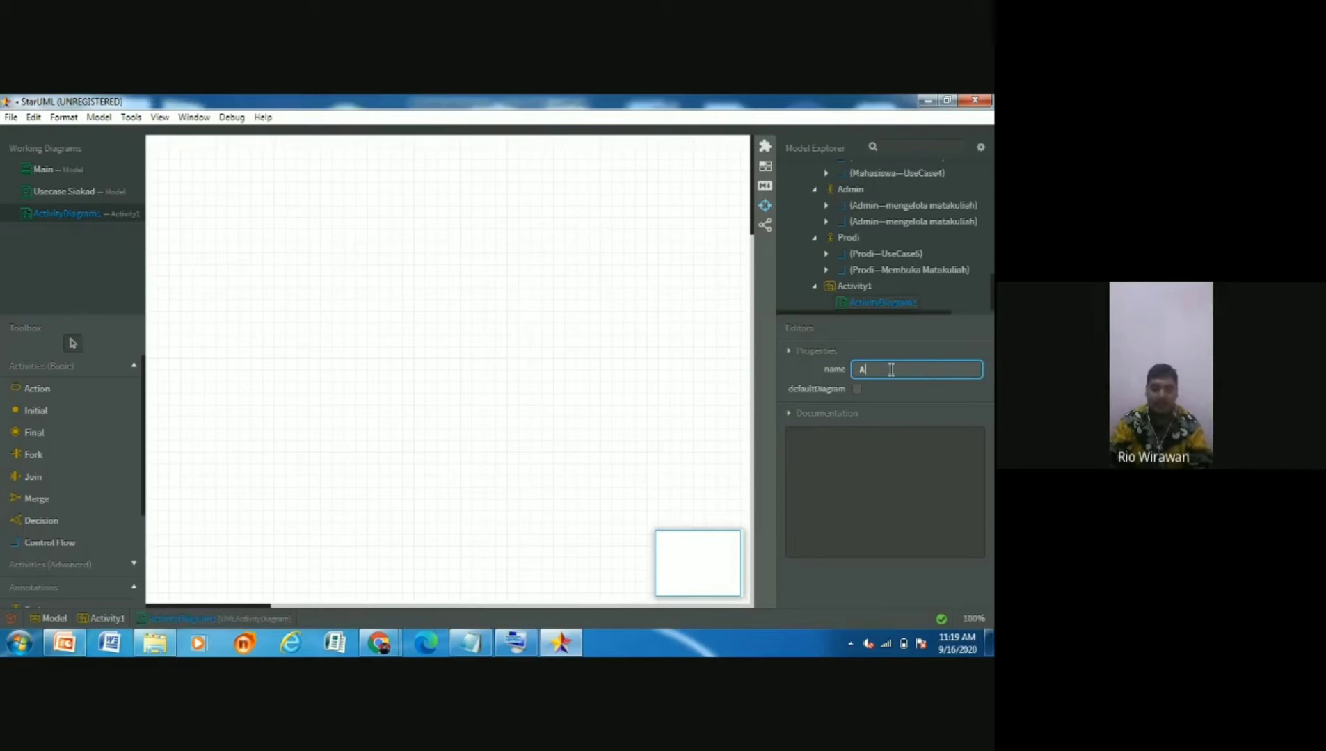
{"action": "type", "text": "ct Lihat Jadwal"}
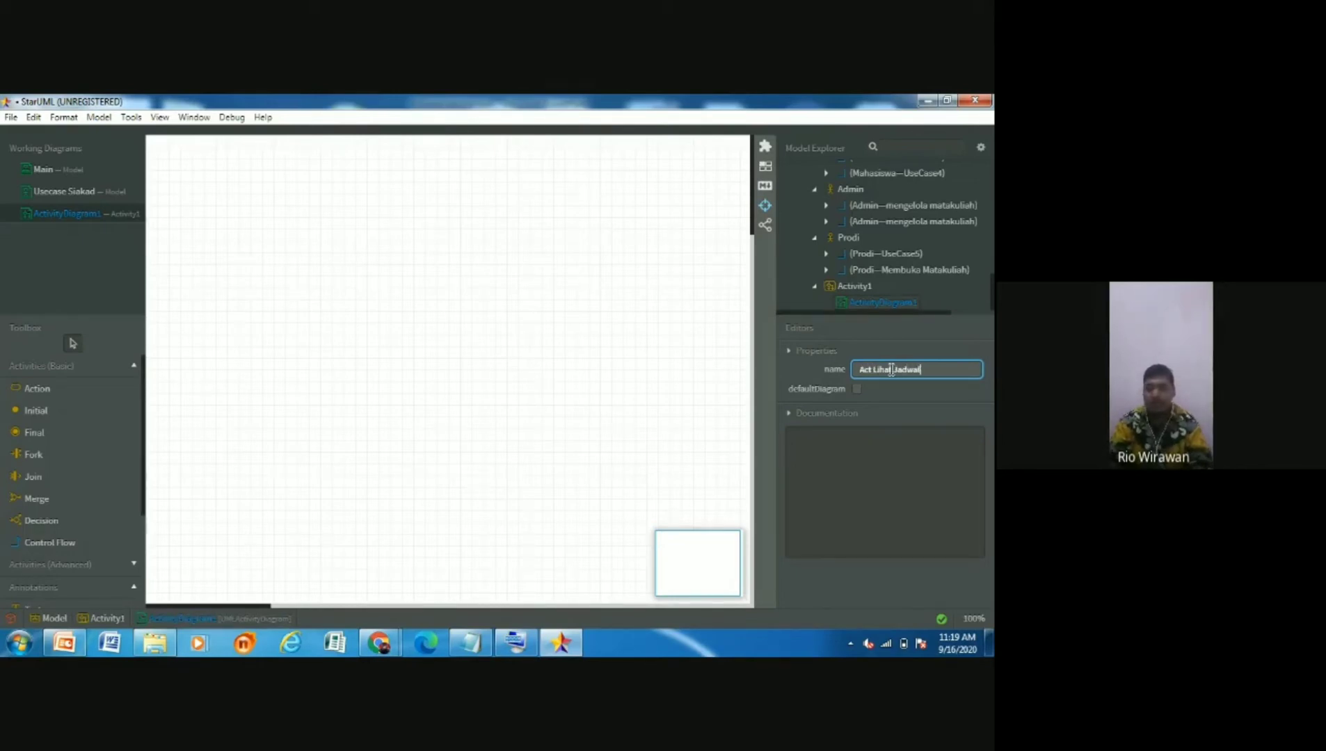
{"action": "left_click", "coordinate": [670, 352]}
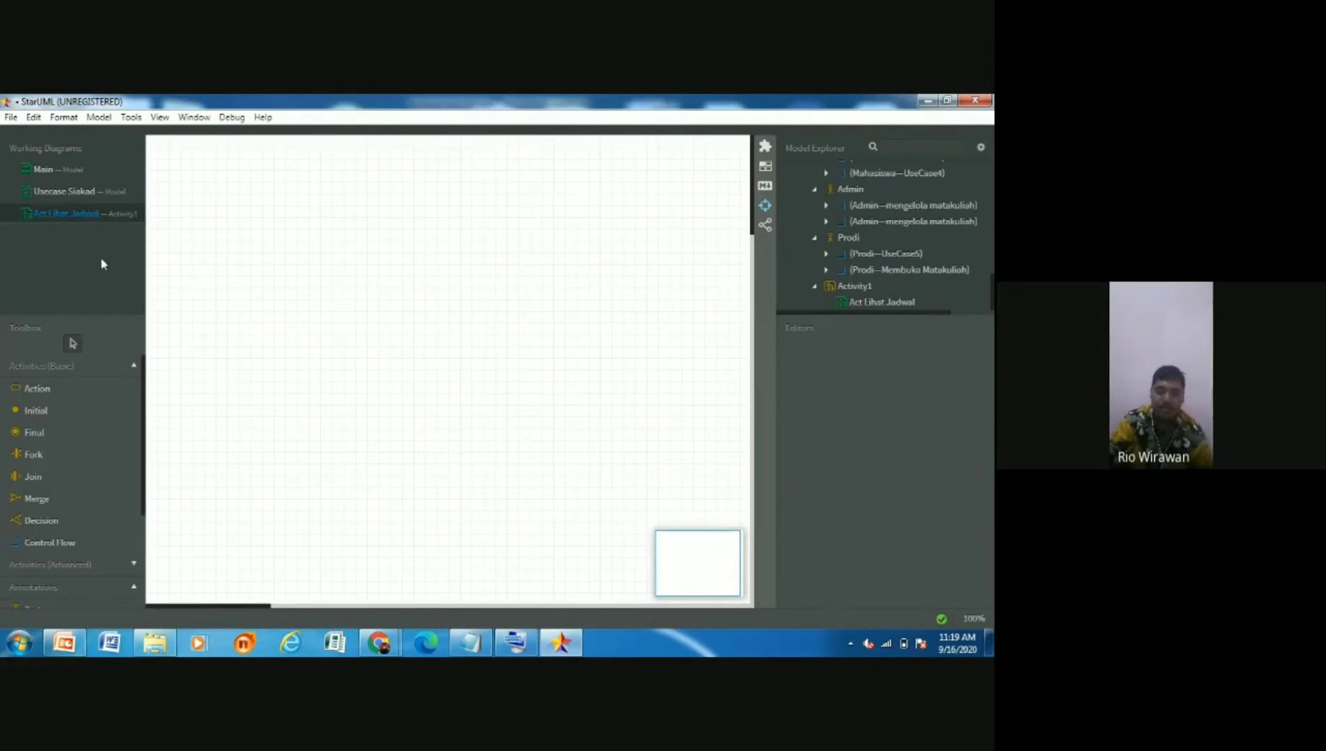
Place three vertical swimlanes side by side across the upper part of the Act Lihat Jadwal diagram
{"action": "left_click", "coordinate": [72, 573]}
{"action": "scroll", "coordinate": [87, 543], "scroll_direction": "down", "scroll_amount": 2}
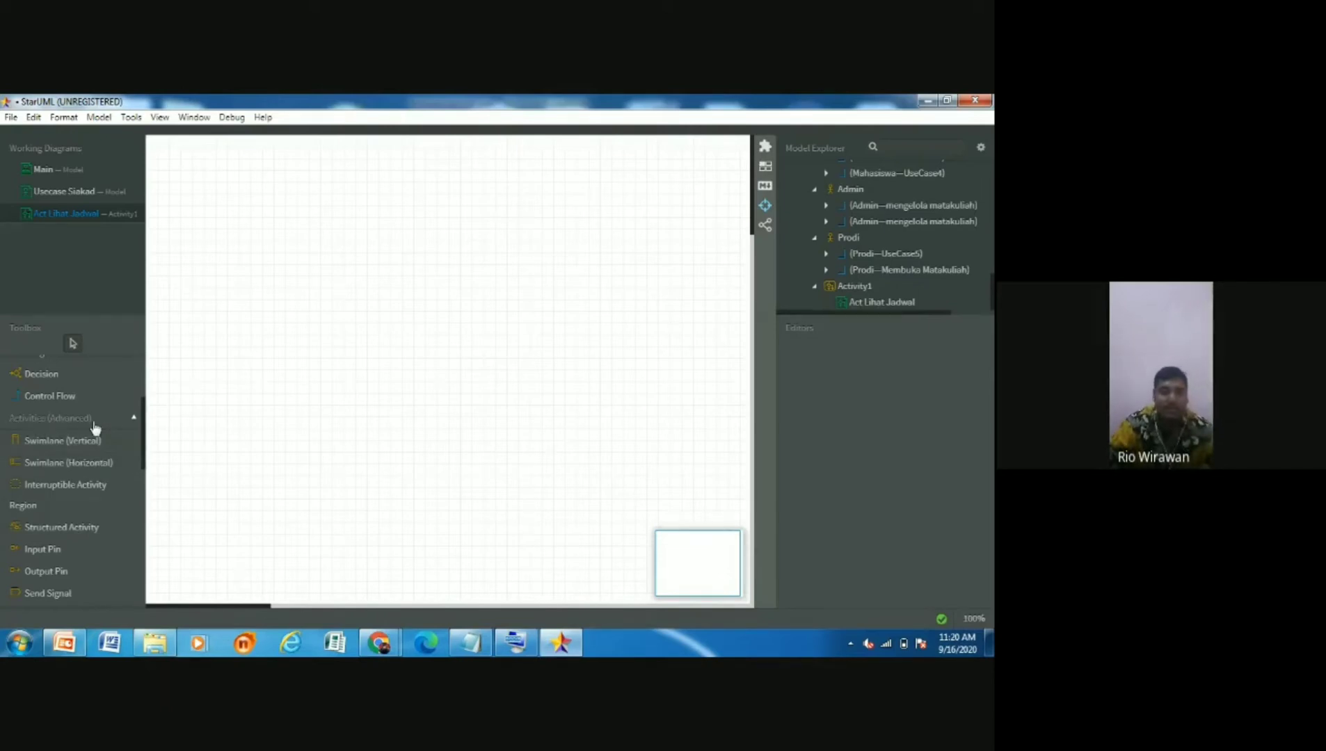
{"action": "left_click", "coordinate": [64, 450]}
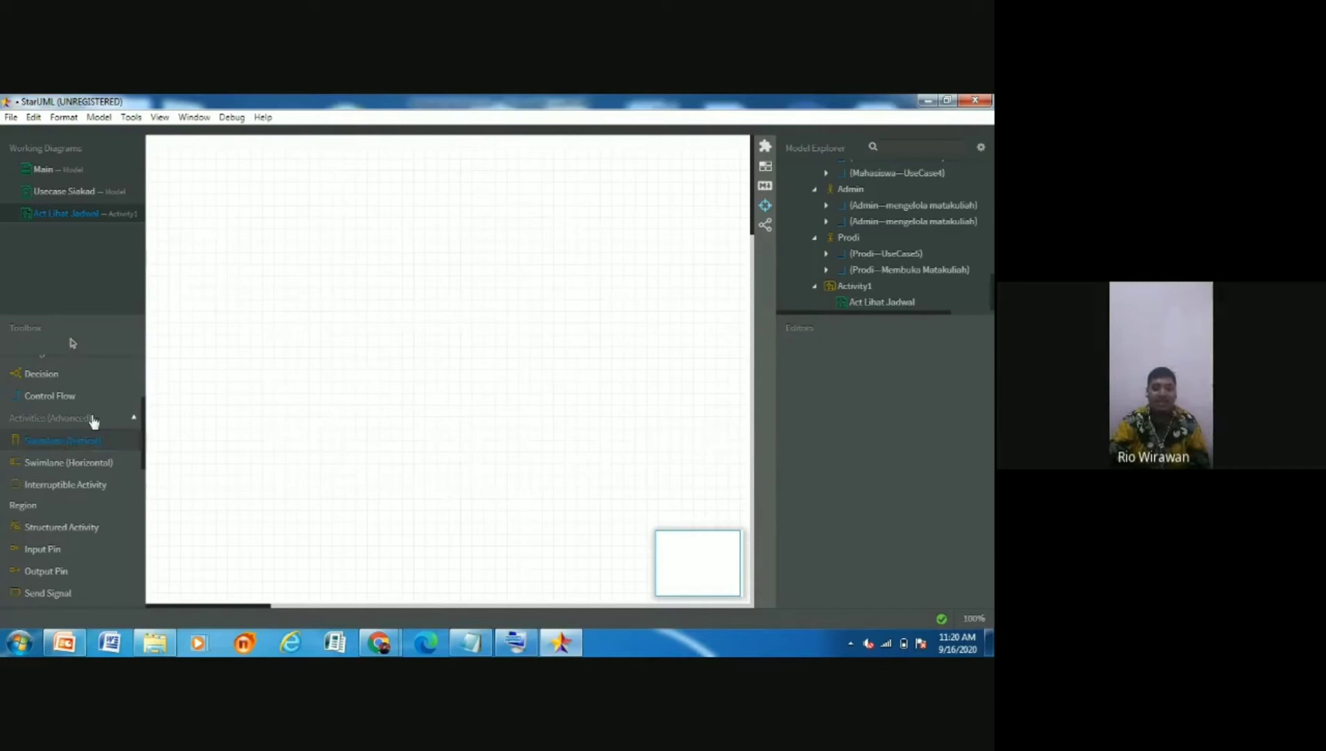
{"action": "left_click", "coordinate": [48, 446]}
{"action": "left_click", "coordinate": [81, 452]}
{"action": "left_click", "coordinate": [198, 170]}
{"action": "left_click", "coordinate": [314, 177]}
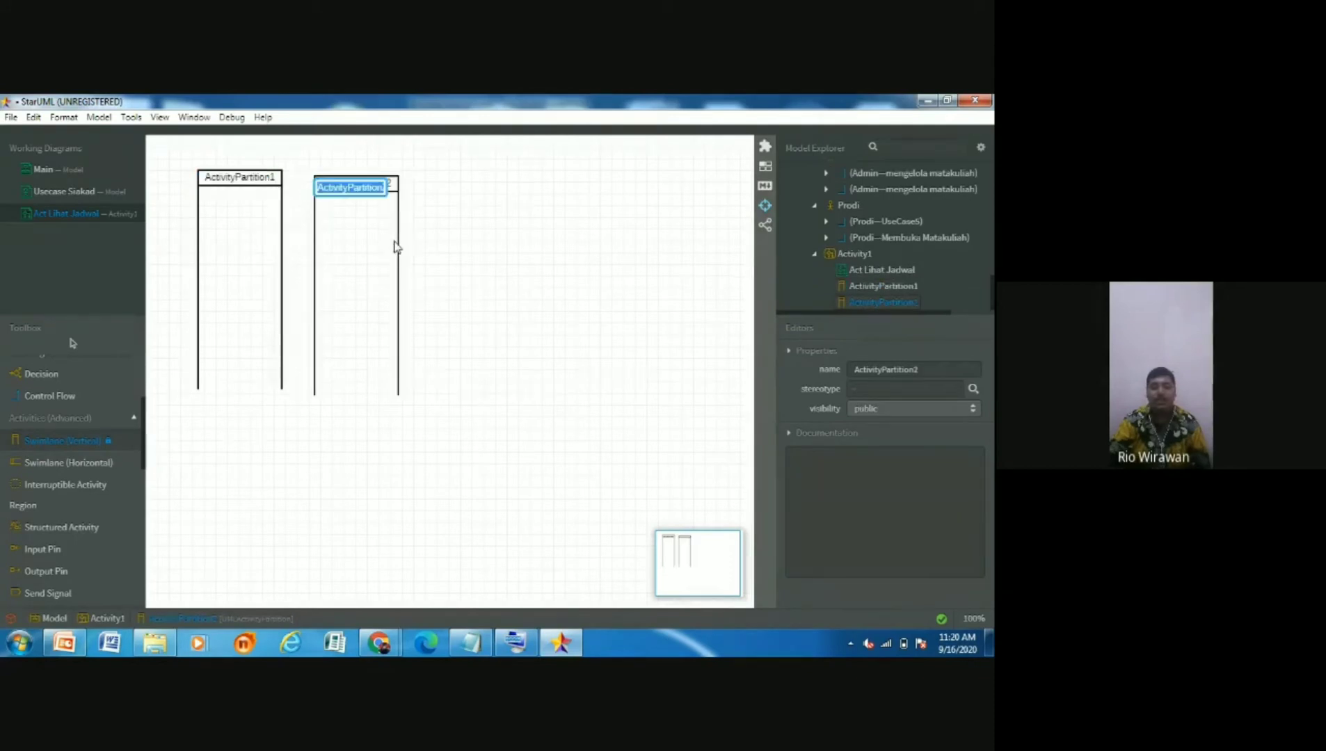
{"action": "left_click", "coordinate": [504, 174]}
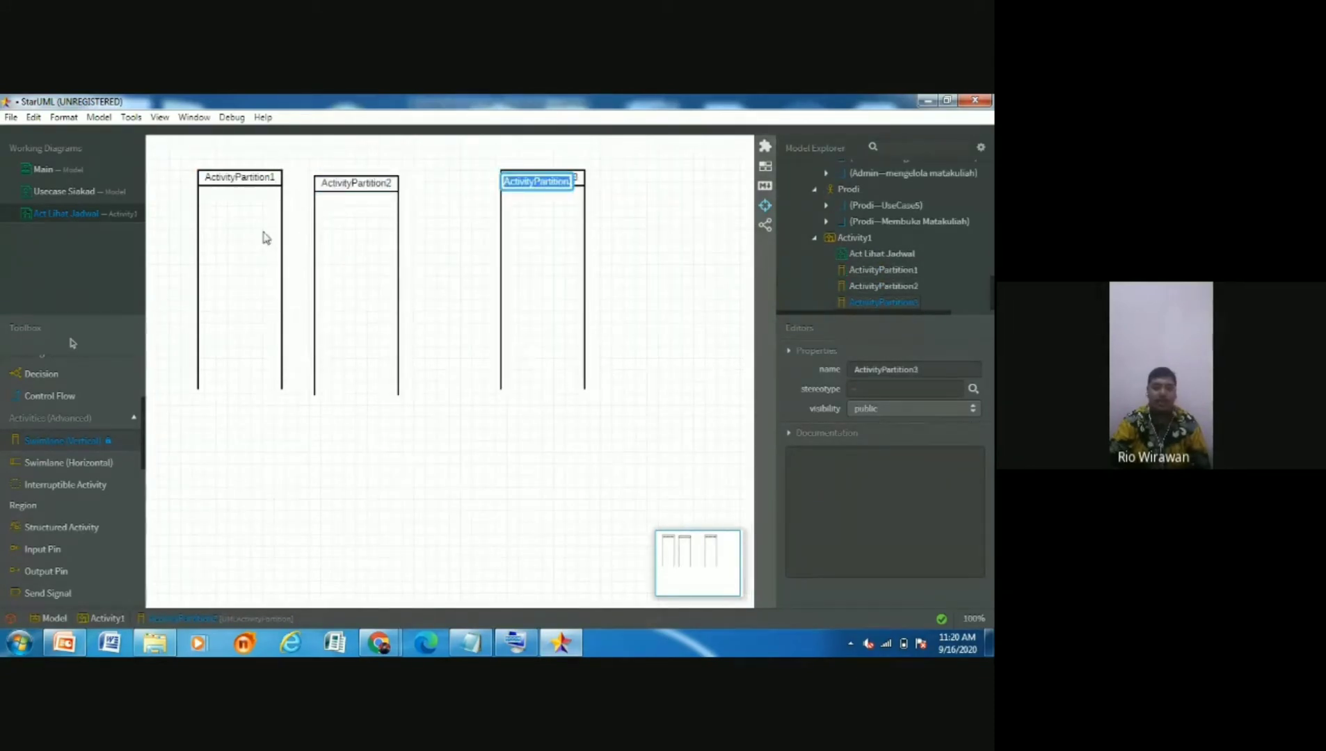
{"action": "left_click", "coordinate": [98, 444]}
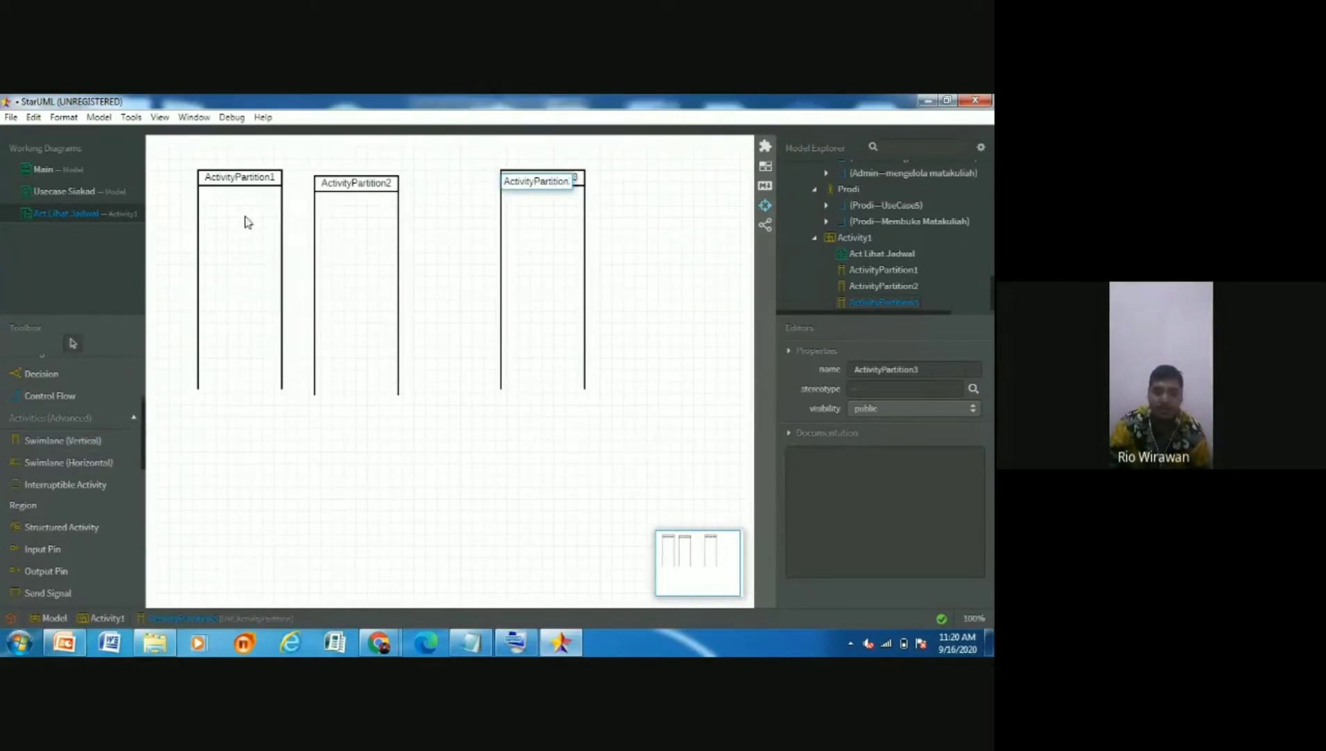
Name the first swimlane Mahasiswa
{"action": "double_click", "coordinate": [232, 178]}
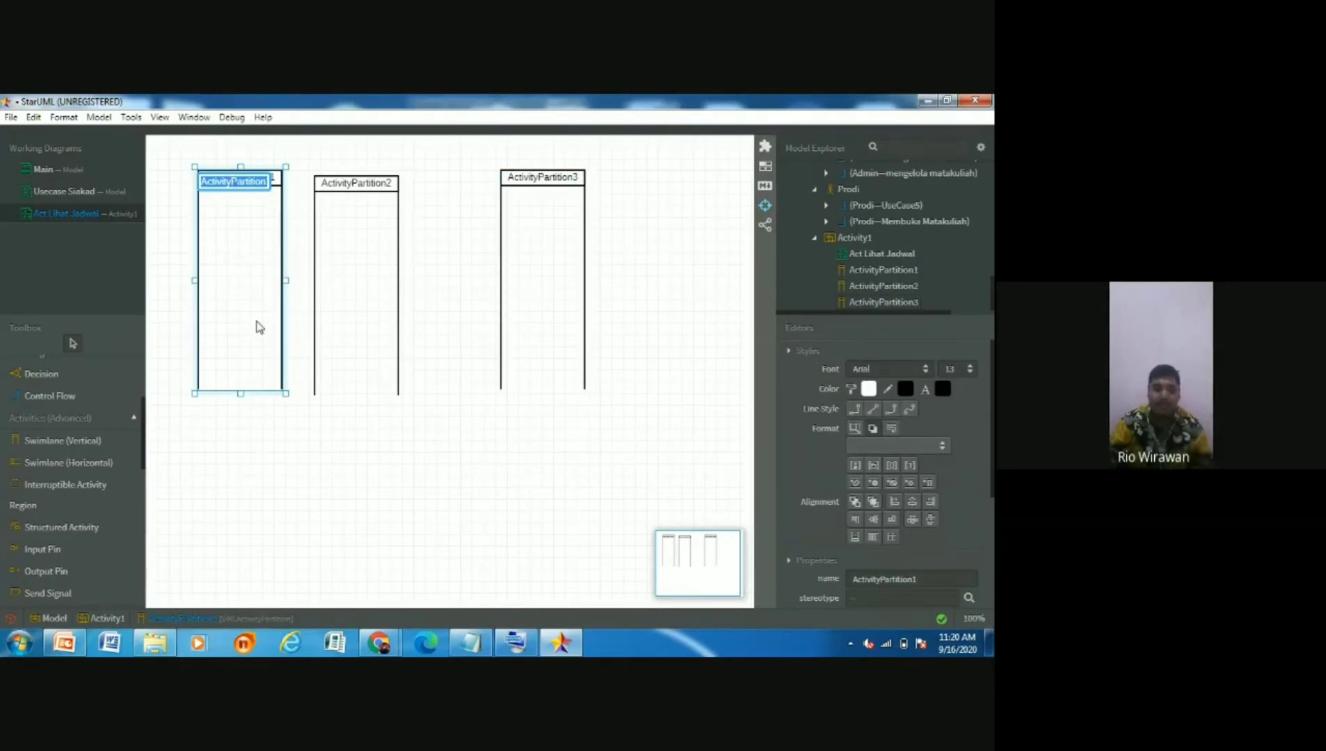
{"action": "type", "text": "Mahasiswa"}
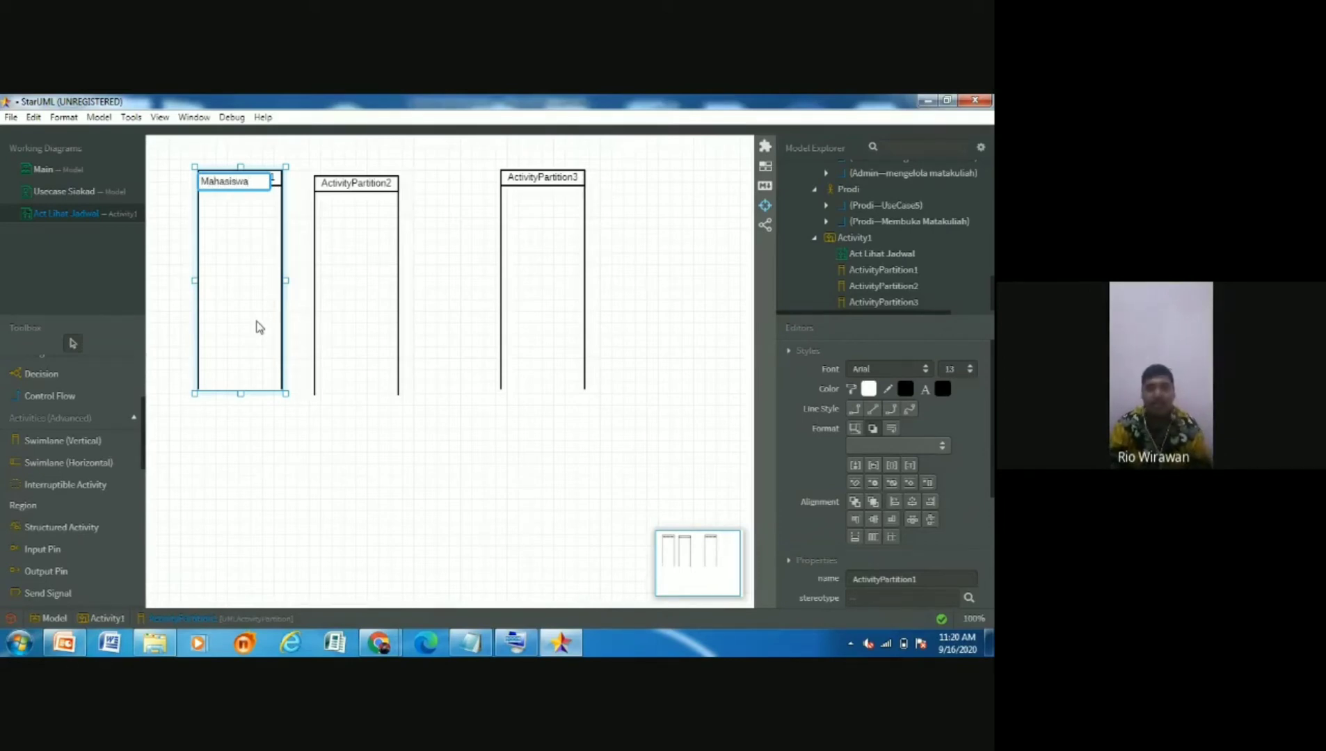
Name the middle swimlane Siakad and move it level with the other two, closer to the third swimlane
{"action": "double_click", "coordinate": [368, 183]}
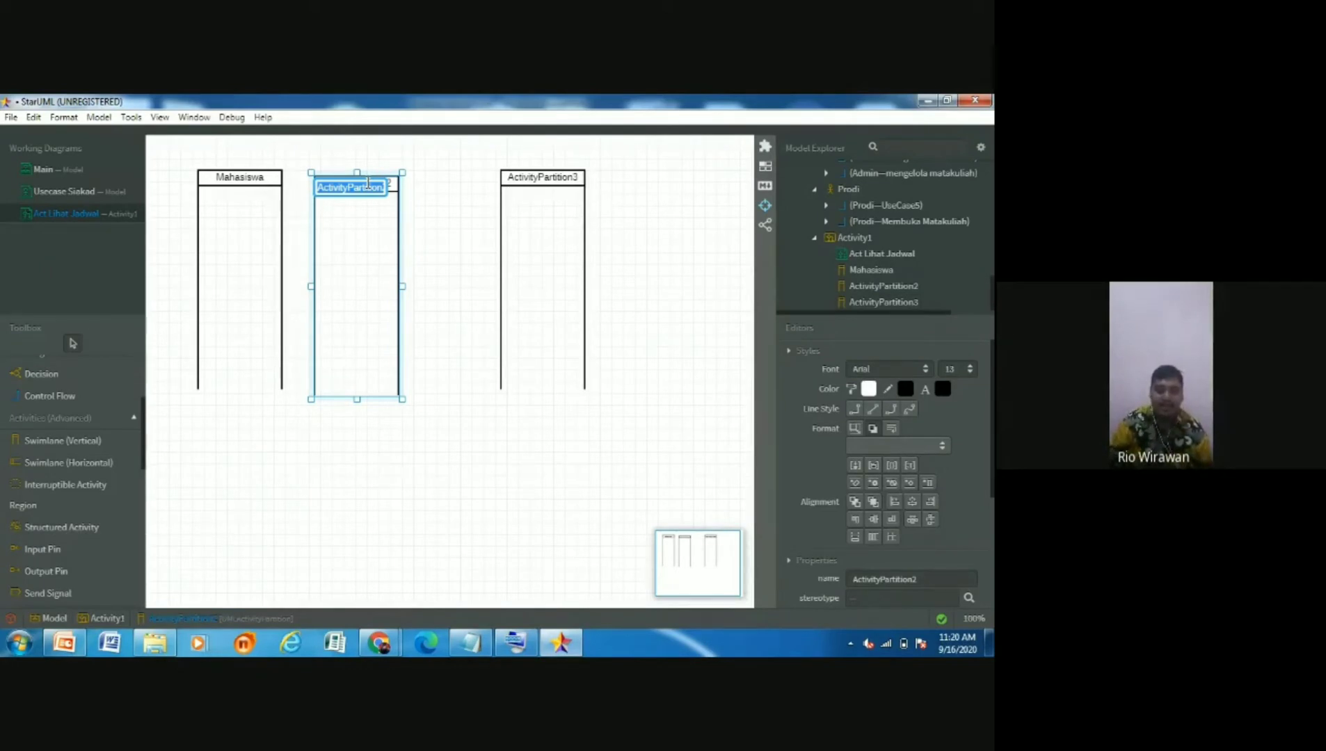
{"action": "type", "text": "Siakad"}
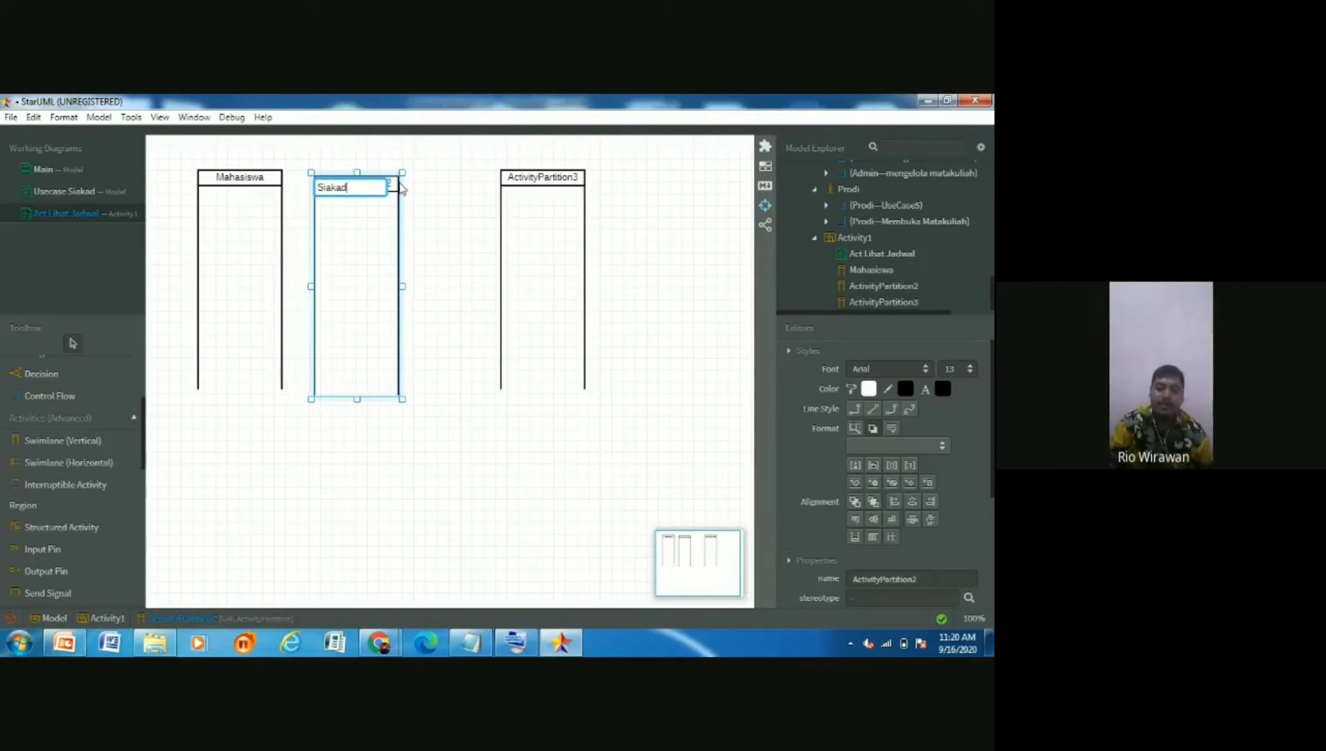
{"action": "left_click", "coordinate": [400, 183]}
{"action": "left_click_drag", "start_coordinate": [388, 188], "coordinate": [557, 182]}
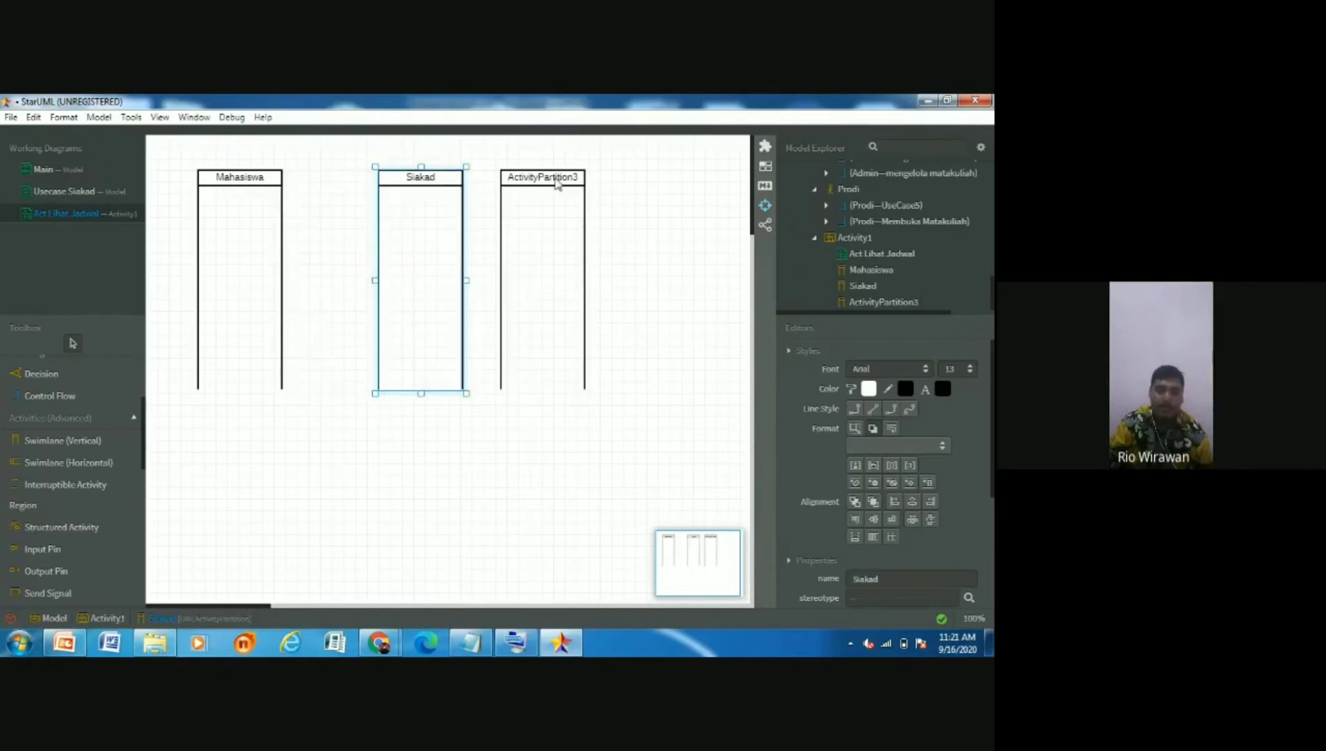
Name the third swimlane Basis data
{"action": "double_click", "coordinate": [557, 182]}
{"action": "type", "text": "Bas"}
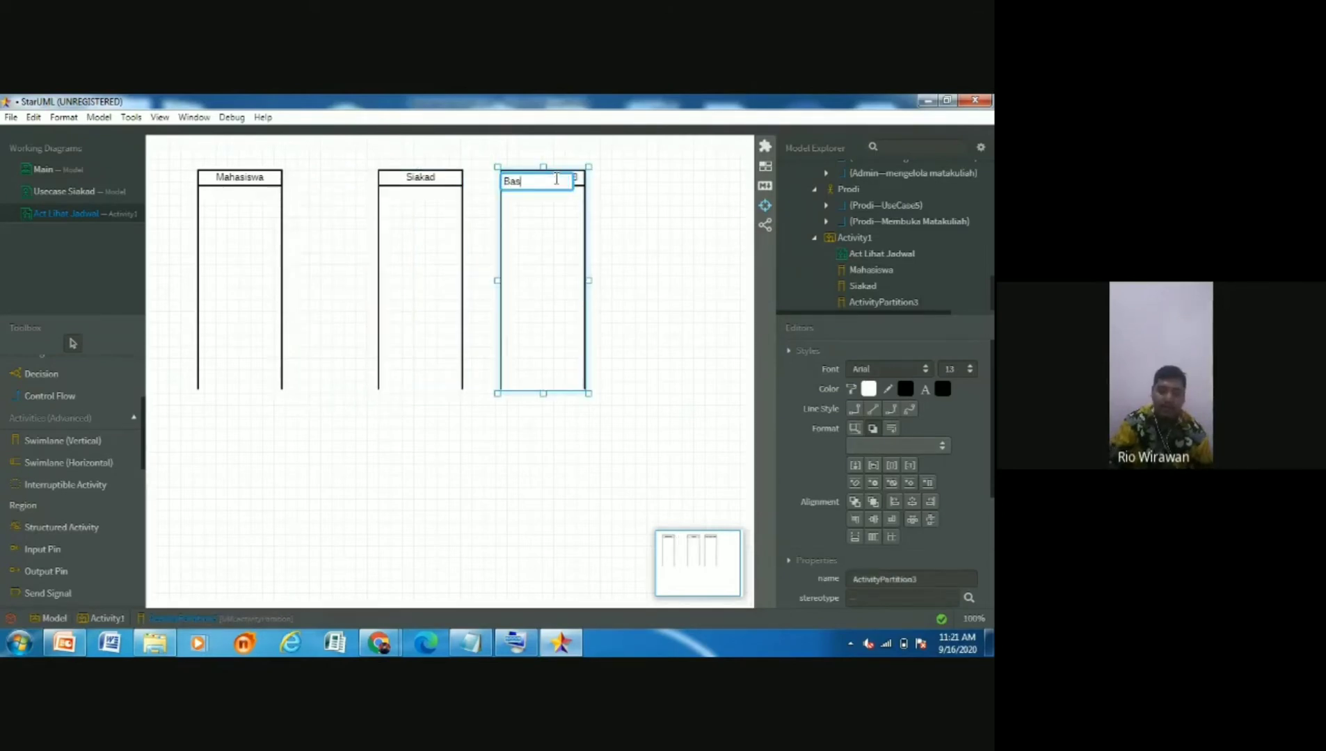
{"action": "type", "text": "is data"}
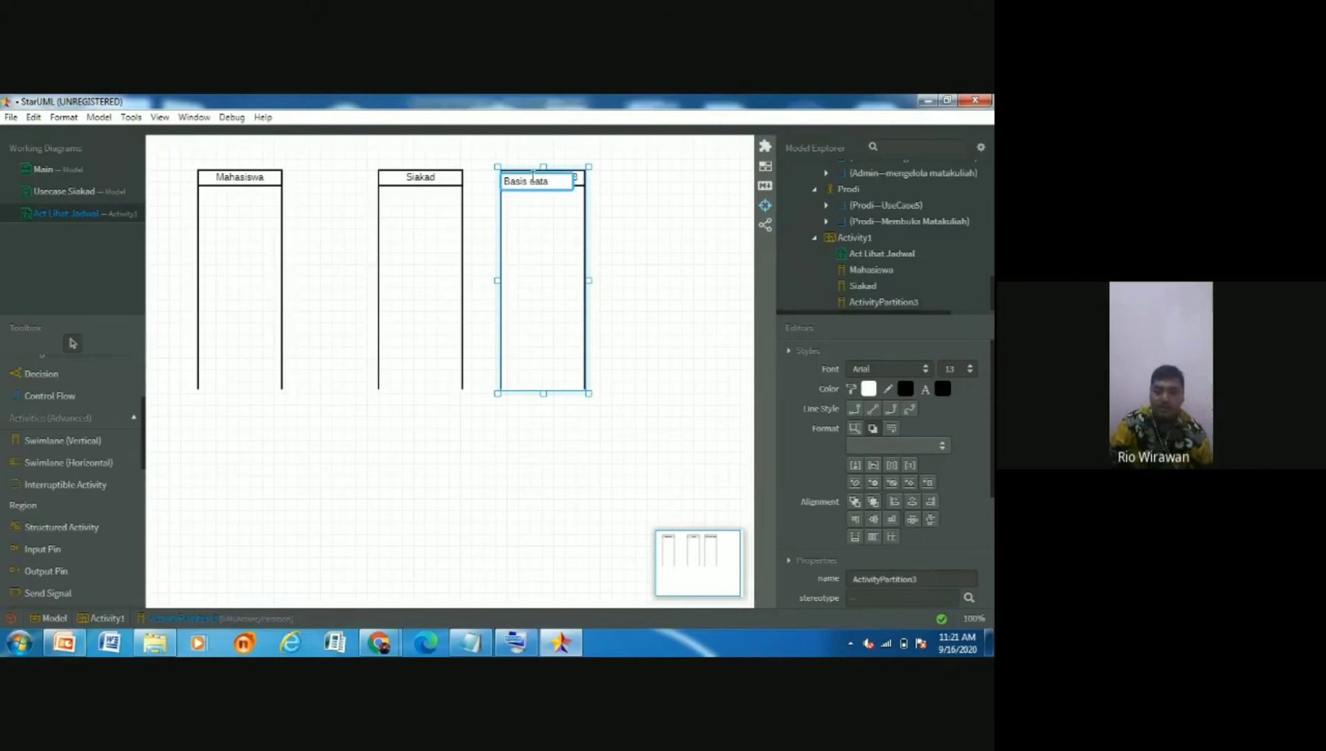
{"action": "left_click", "coordinate": [560, 186]}
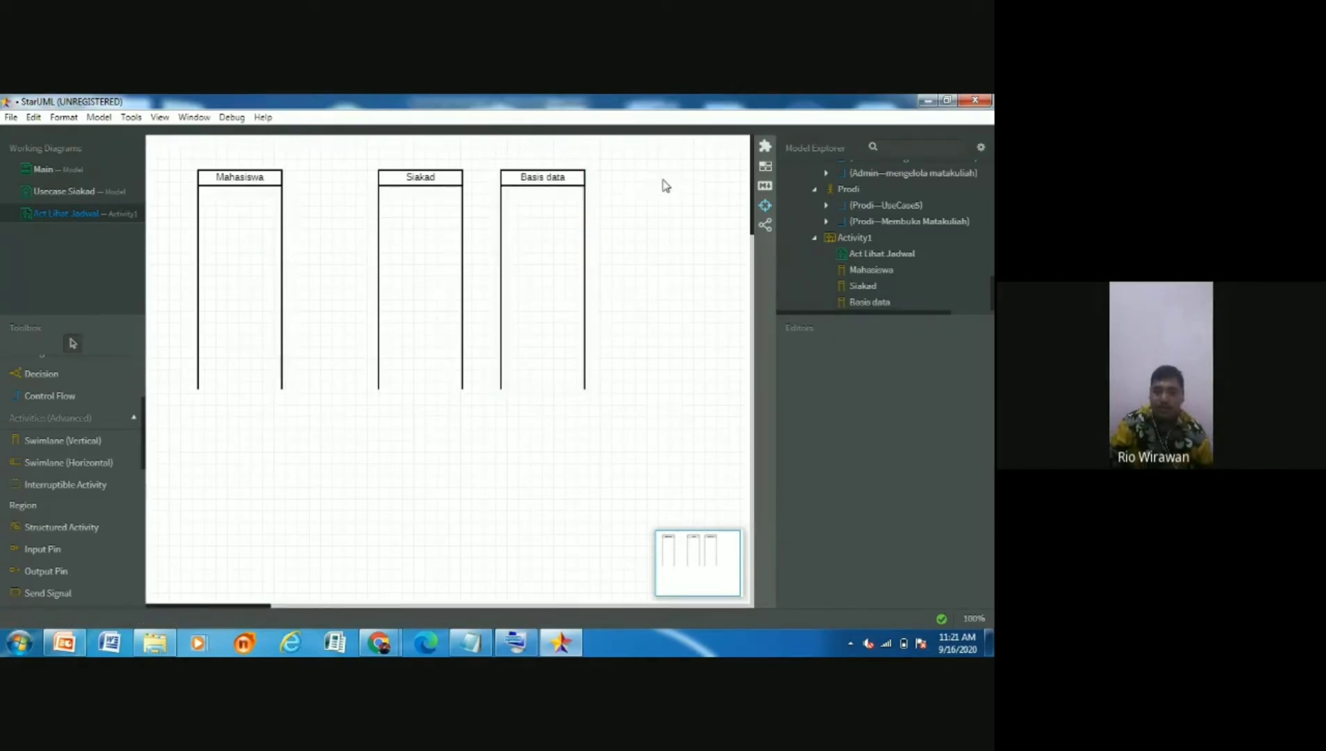
Widen the Mahasiswa, Siakad and Basis data swimlanes and bring them together so that they adjoin side by side
{"action": "left_click_drag", "start_coordinate": [522, 203], "coordinate": [626, 203]}
{"action": "left_click", "coordinate": [285, 193]}
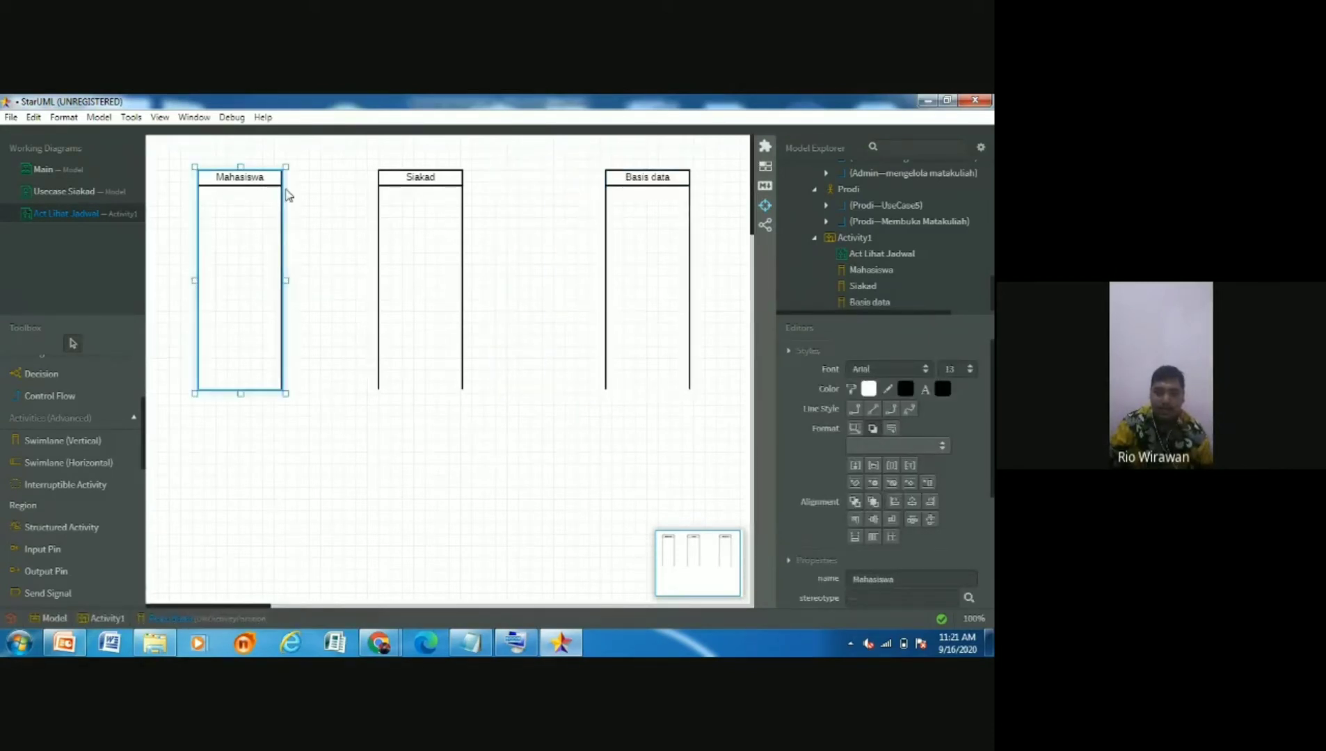
{"action": "left_click_drag", "start_coordinate": [287, 194], "coordinate": [359, 281]}
{"action": "left_click", "coordinate": [388, 281]}
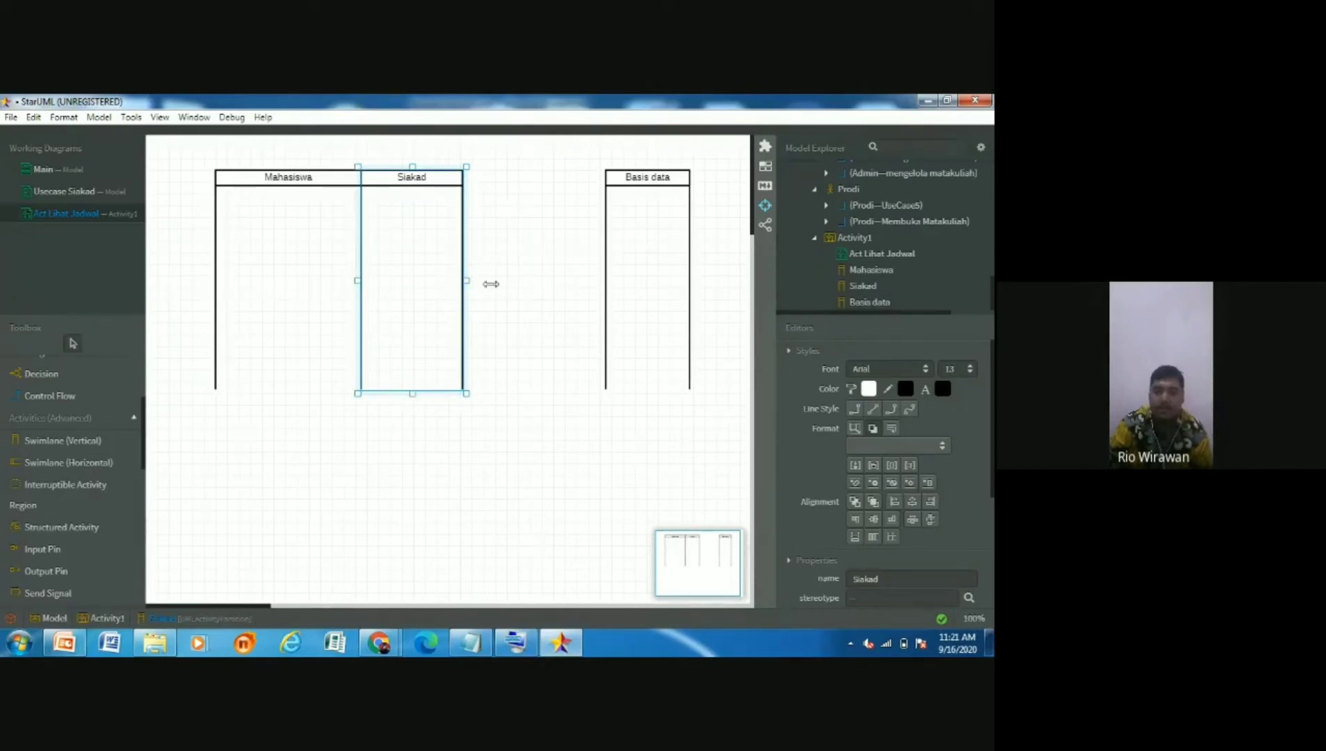
{"action": "left_click_drag", "start_coordinate": [467, 281], "coordinate": [491, 284]}
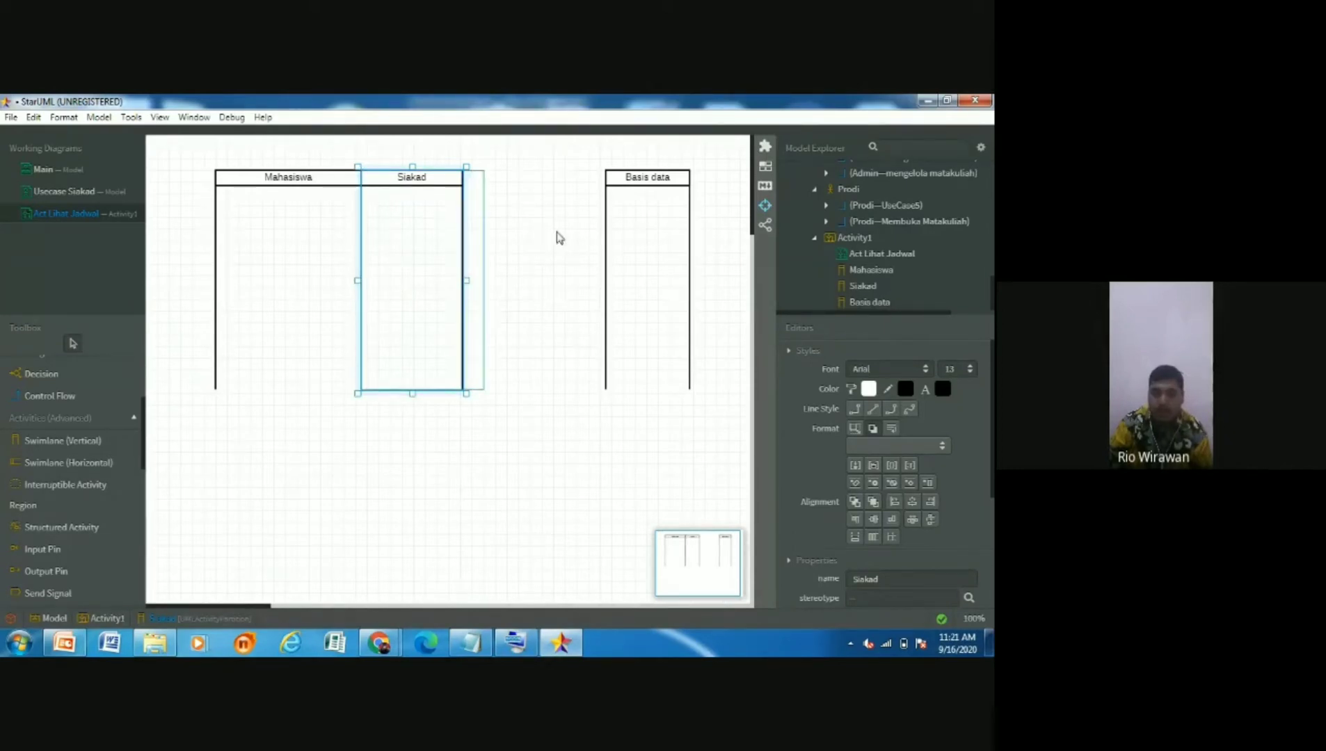
{"action": "mouse_move", "coordinate": [634, 285]}
{"action": "left_mouse_down"}
{"action": "mouse_move", "coordinate": [526, 272]}
{"action": "mouse_move", "coordinate": [510, 299]}
{"action": "mouse_move", "coordinate": [508, 279]}
{"action": "mouse_move", "coordinate": [612, 284]}
{"action": "left_mouse_up"}
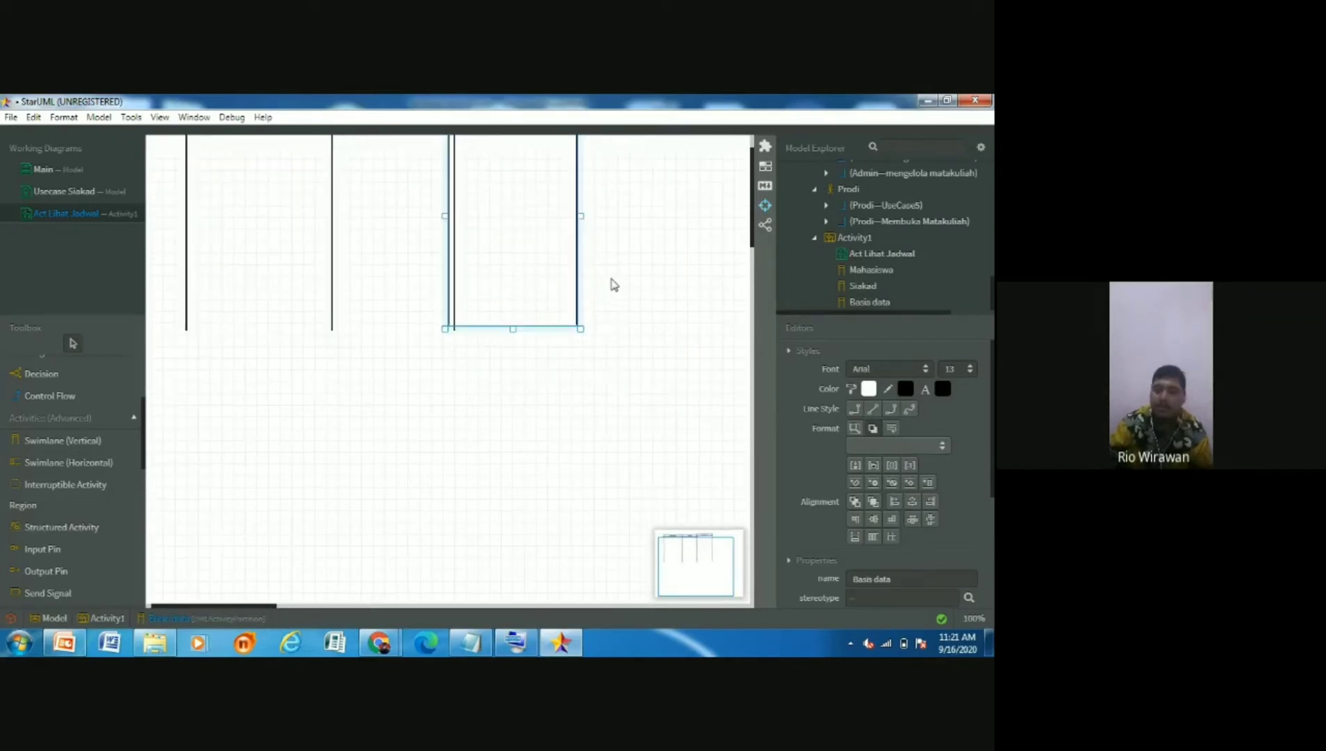
{"action": "scroll", "coordinate": [612, 284], "scroll_direction": "up", "scroll_amount": 1}
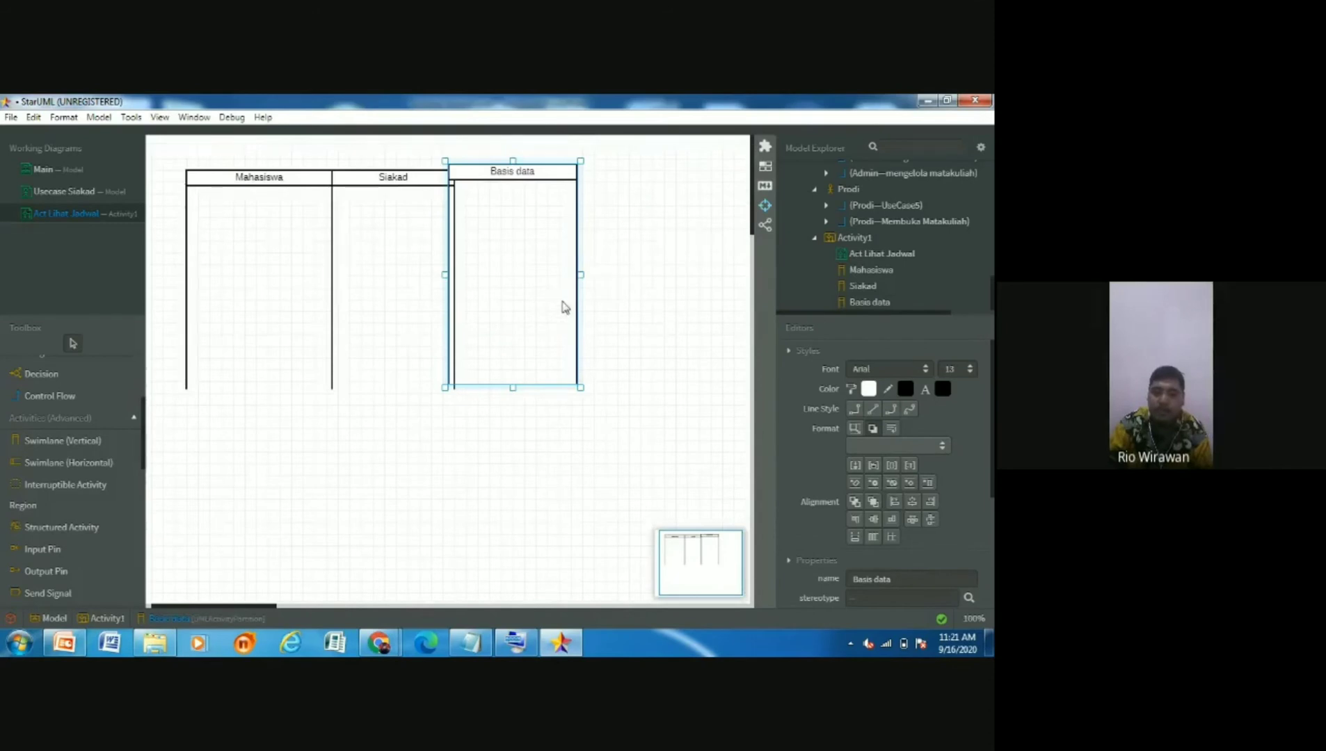
{"action": "mouse_move", "coordinate": [565, 305]}
{"action": "left_mouse_down"}
{"action": "mouse_move", "coordinate": [601, 311]}
{"action": "mouse_move", "coordinate": [543, 282]}
{"action": "mouse_move", "coordinate": [565, 301]}
{"action": "mouse_move", "coordinate": [553, 293]}
{"action": "left_mouse_up"}
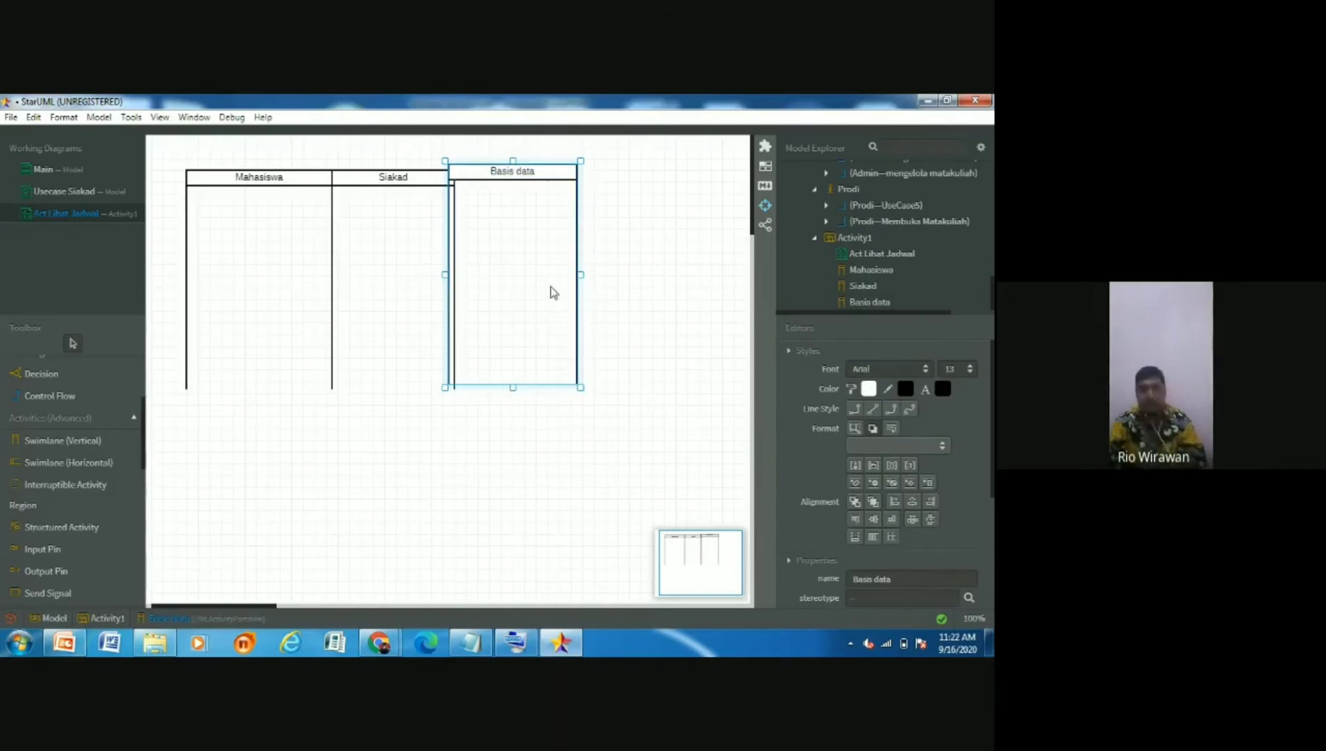
{"action": "left_click", "coordinate": [665, 287]}
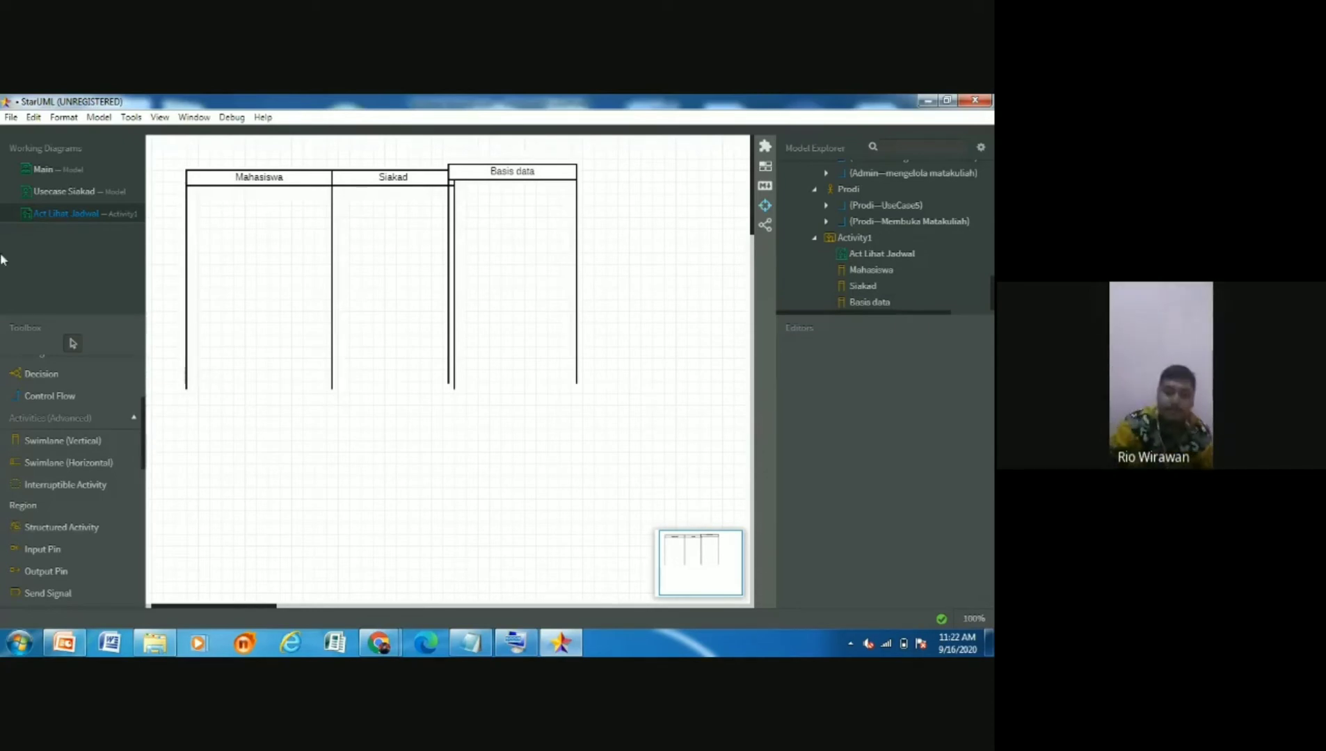
Place an Initial node near the top of the Mahasiswa swimlane
{"action": "scroll", "coordinate": [99, 430], "scroll_direction": "up", "scroll_amount": 3}
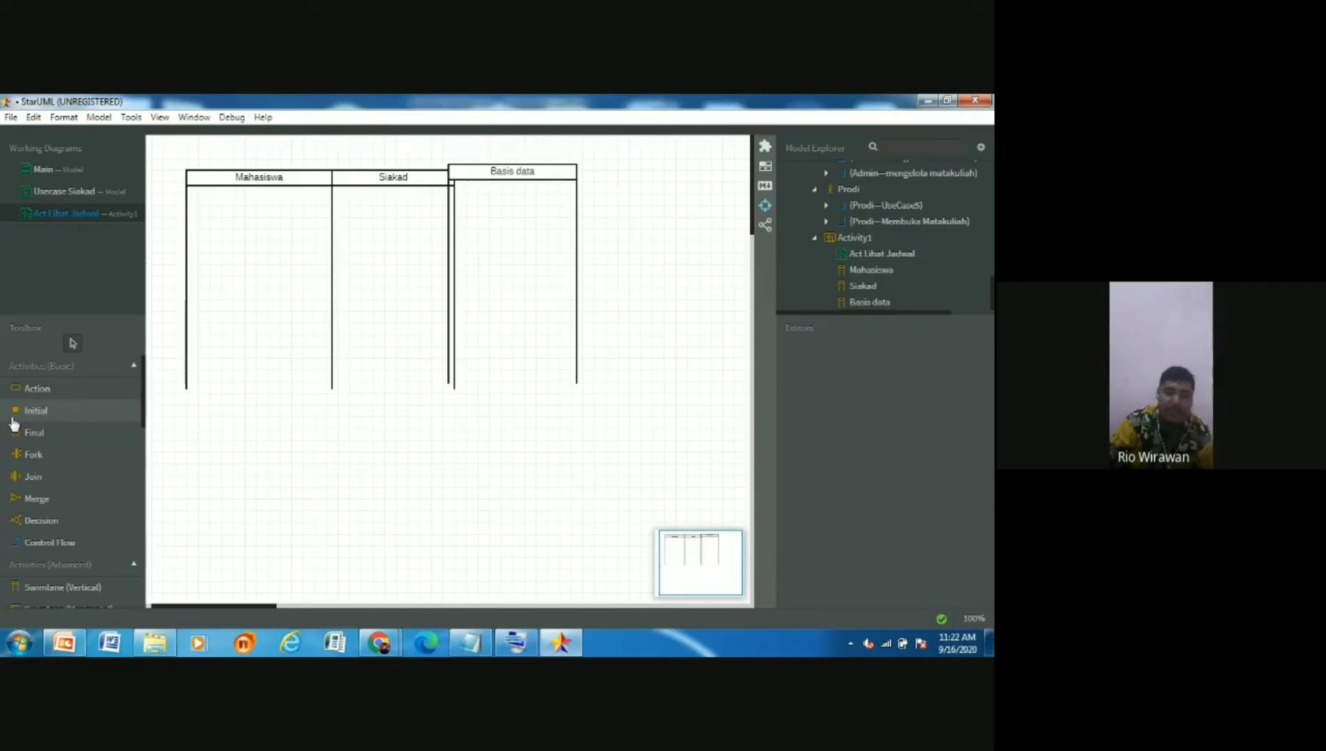
{"action": "left_click", "coordinate": [49, 415]}
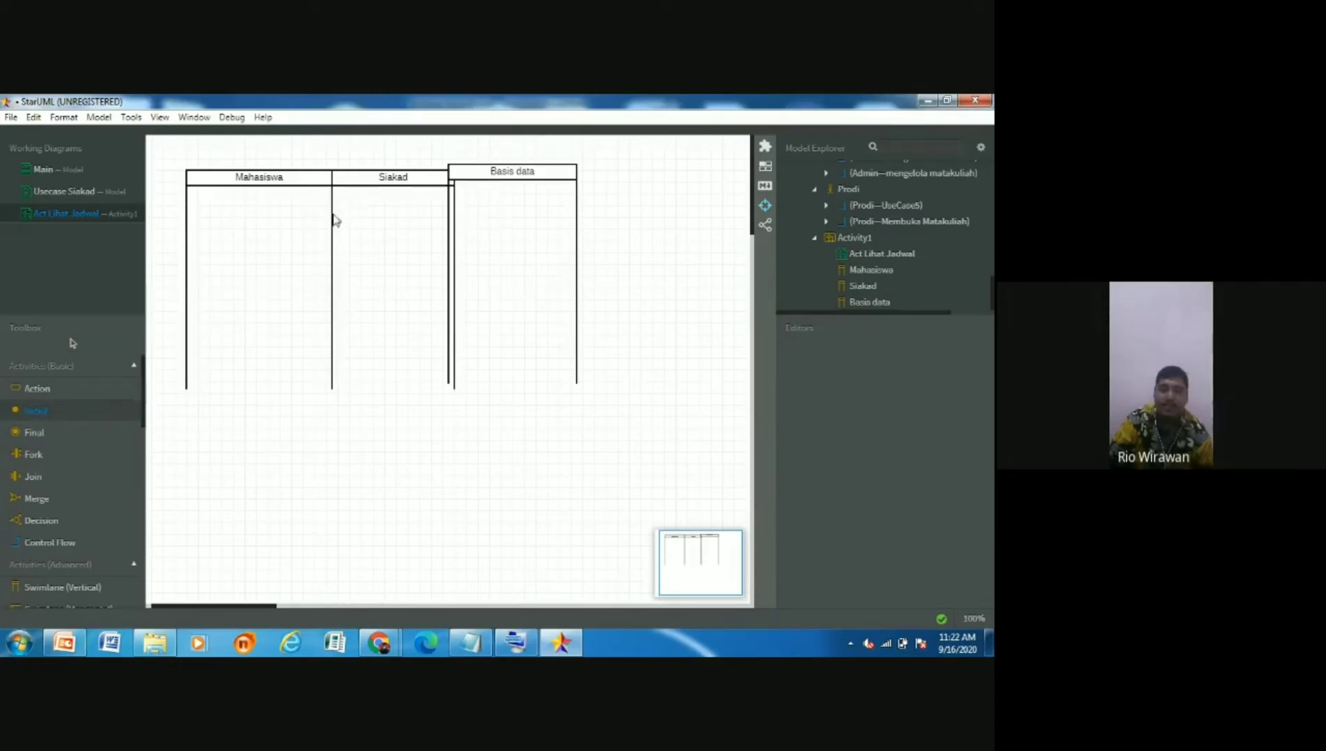
{"action": "left_click", "coordinate": [256, 200]}
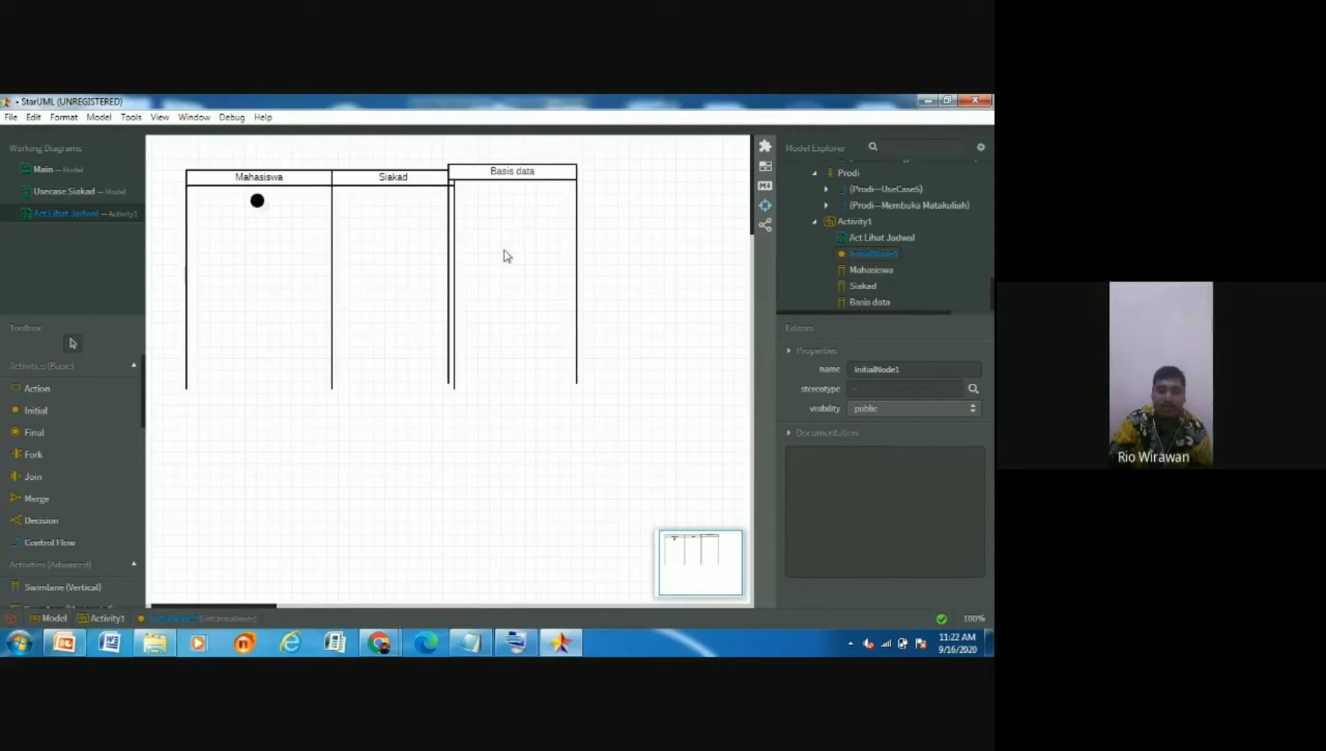
Move the Basis data swimlane down slightly, level with the Mahasiswa and Siakad swimlanes
{"action": "left_click", "coordinate": [519, 207]}
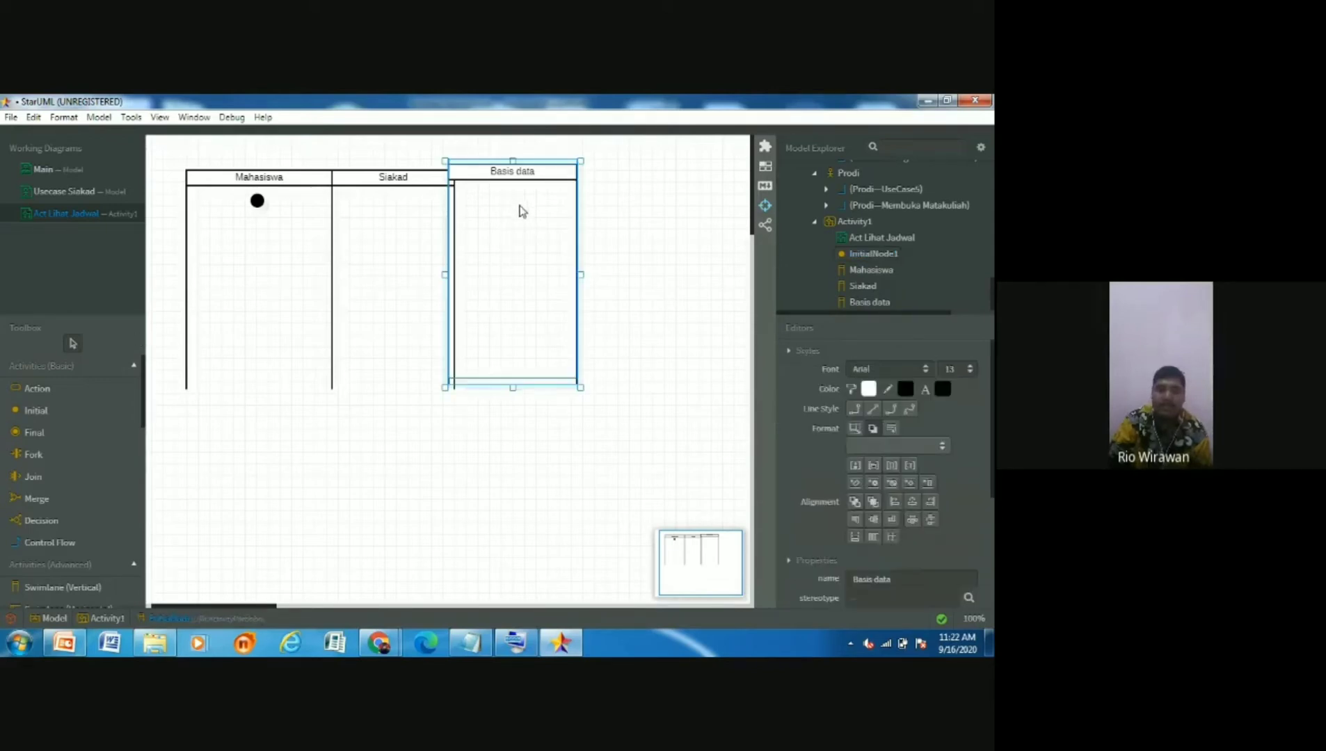
{"action": "left_click_drag", "start_coordinate": [523, 208], "coordinate": [488, 217]}
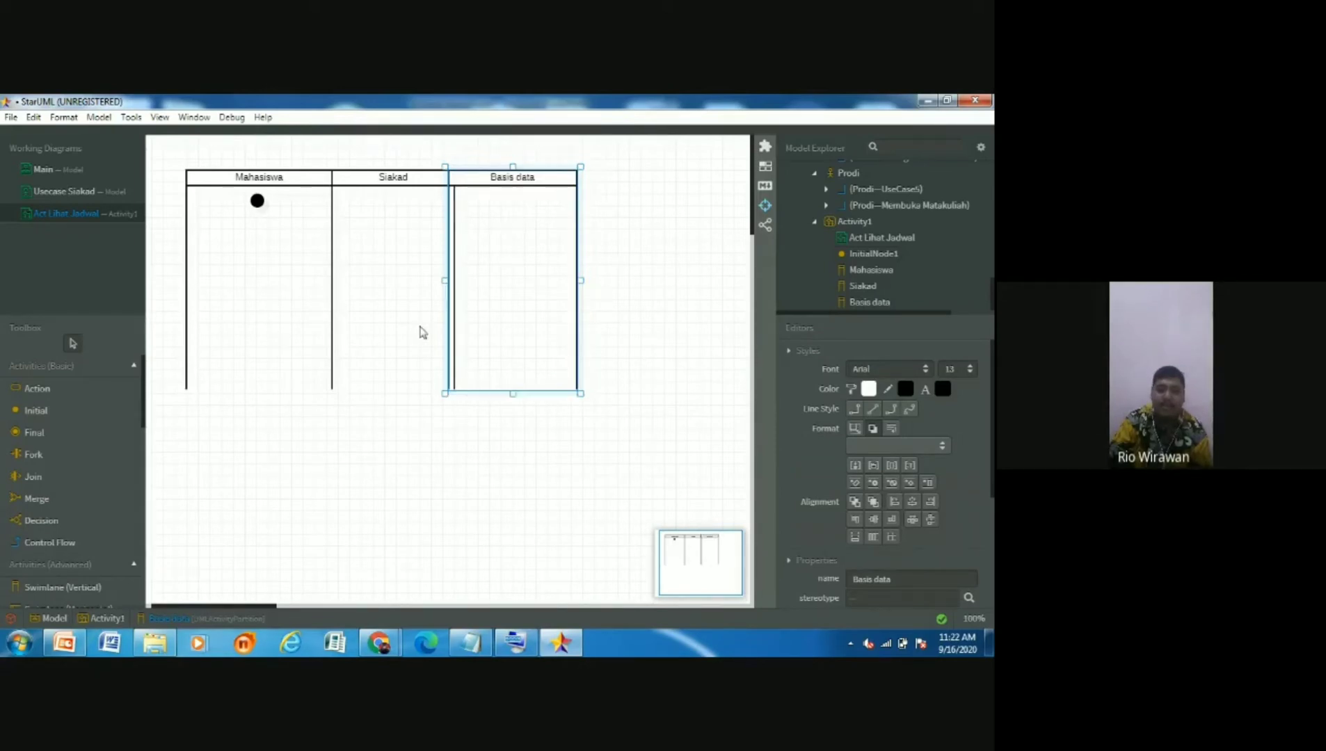
{"action": "left_click", "coordinate": [532, 332]}
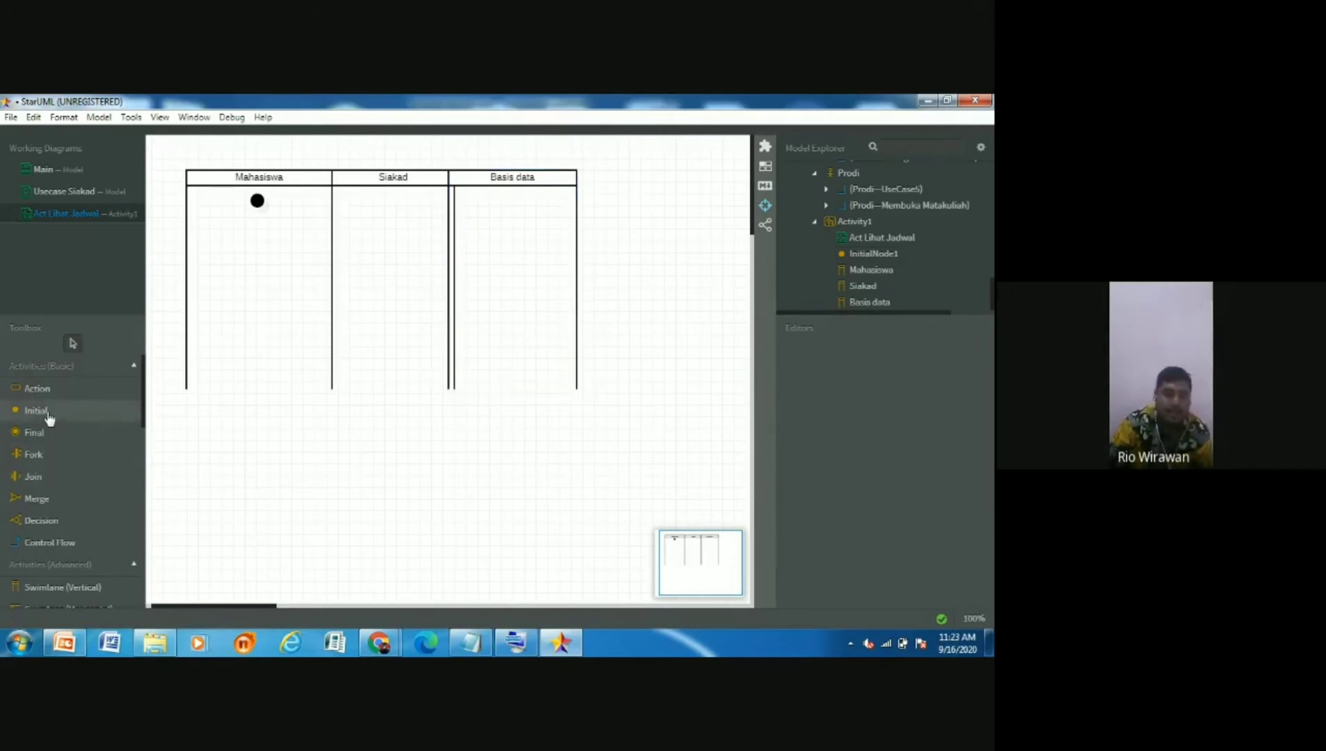
Place eight actions: four down the Mahasiswa column, three down the Siakad column and one low in the Basis data swimlane
{"action": "left_click", "coordinate": [82, 398]}
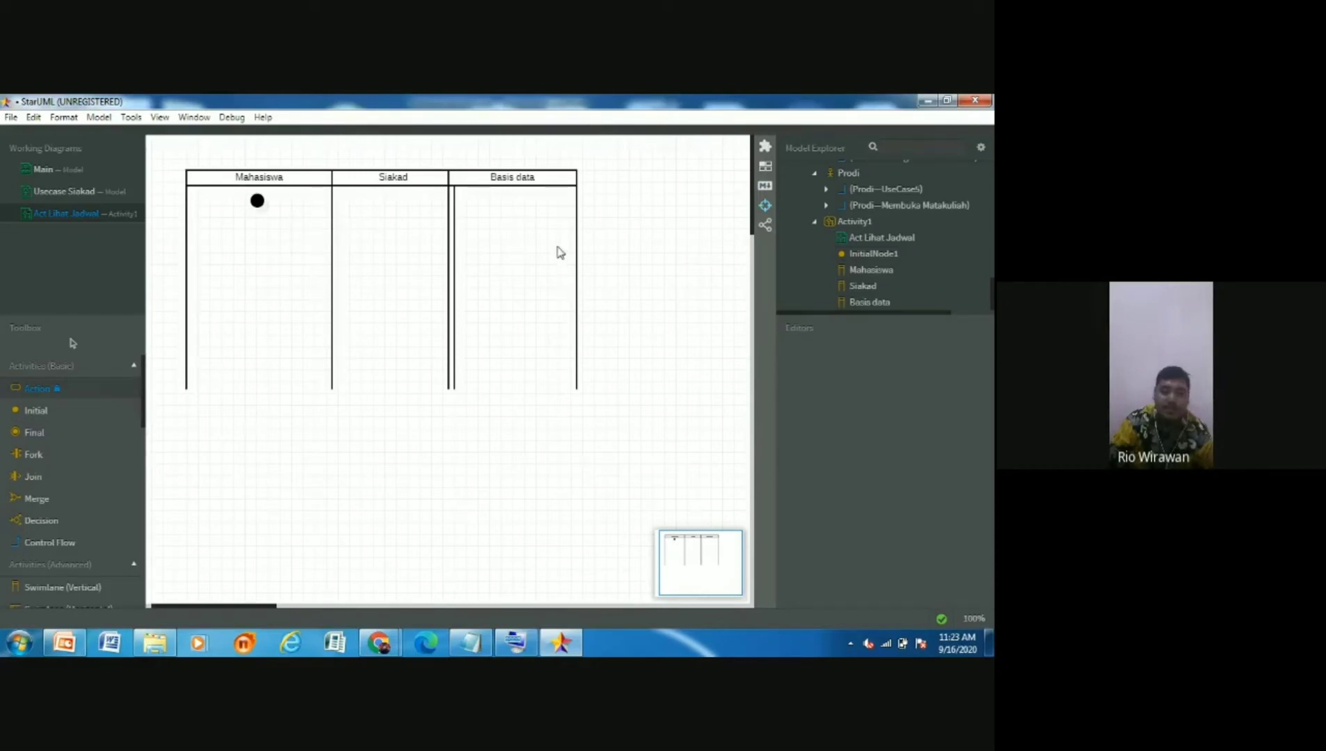
{"action": "left_click", "coordinate": [238, 254]}
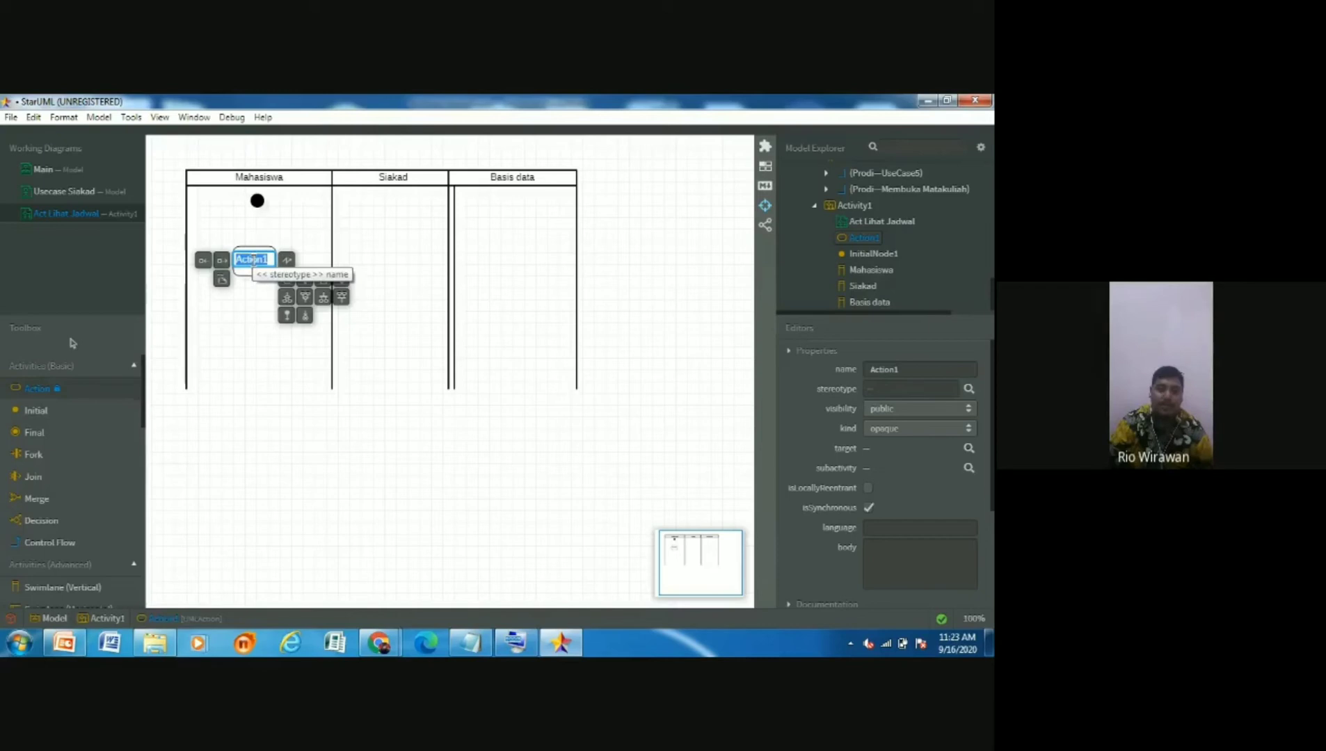
{"action": "left_click", "coordinate": [390, 263]}
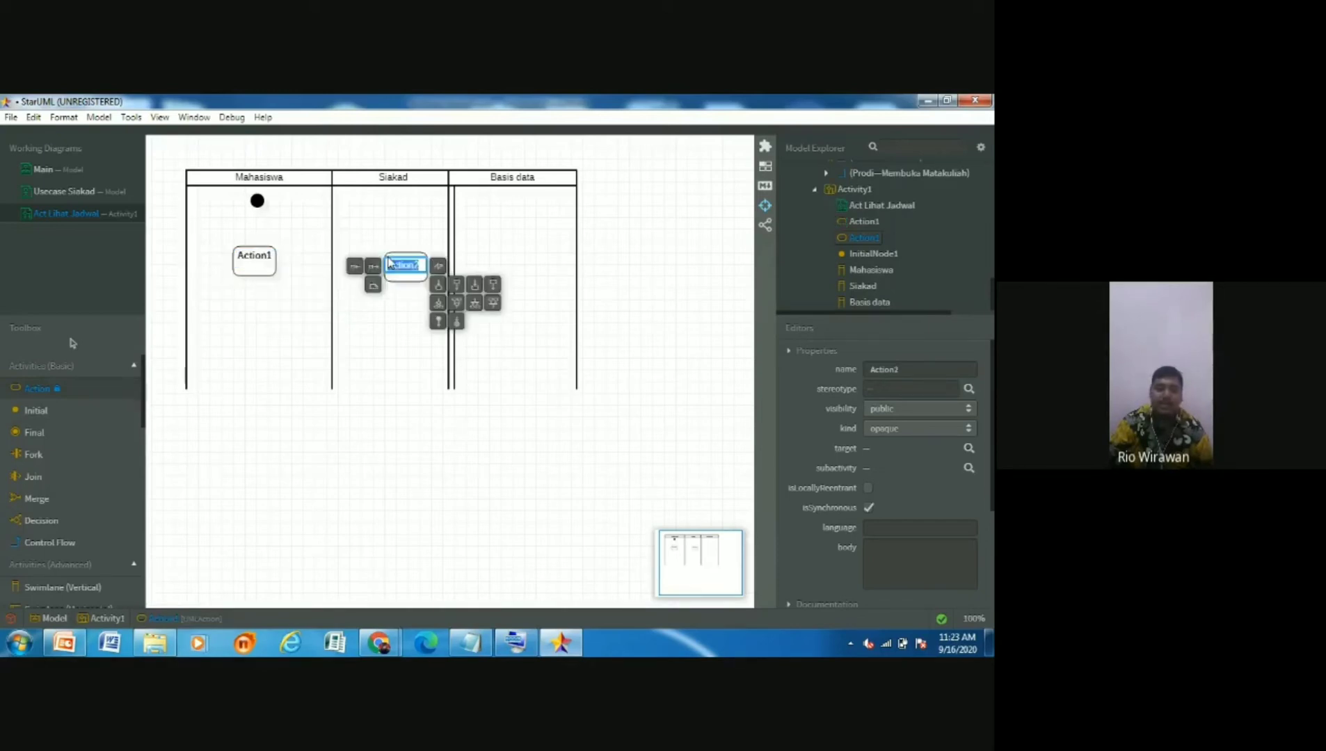
{"action": "left_click", "coordinate": [235, 339]}
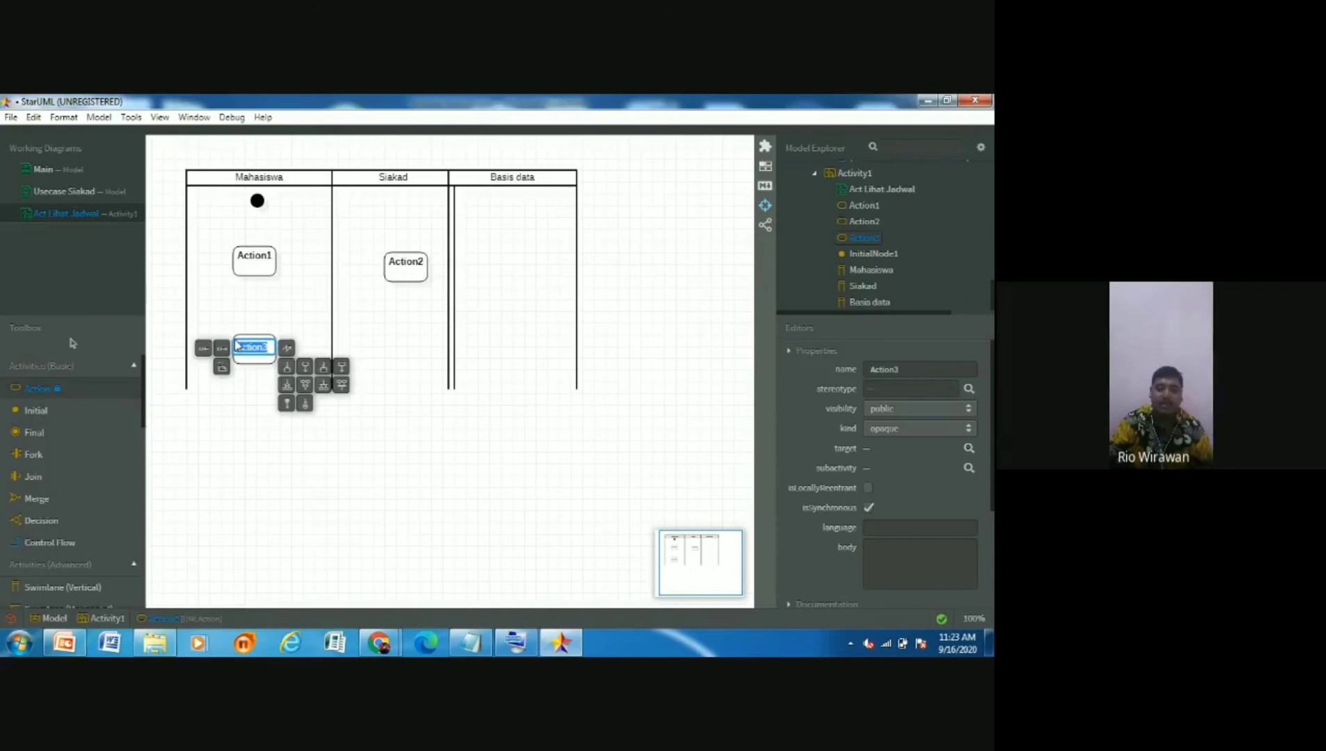
{"action": "left_click", "coordinate": [387, 350]}
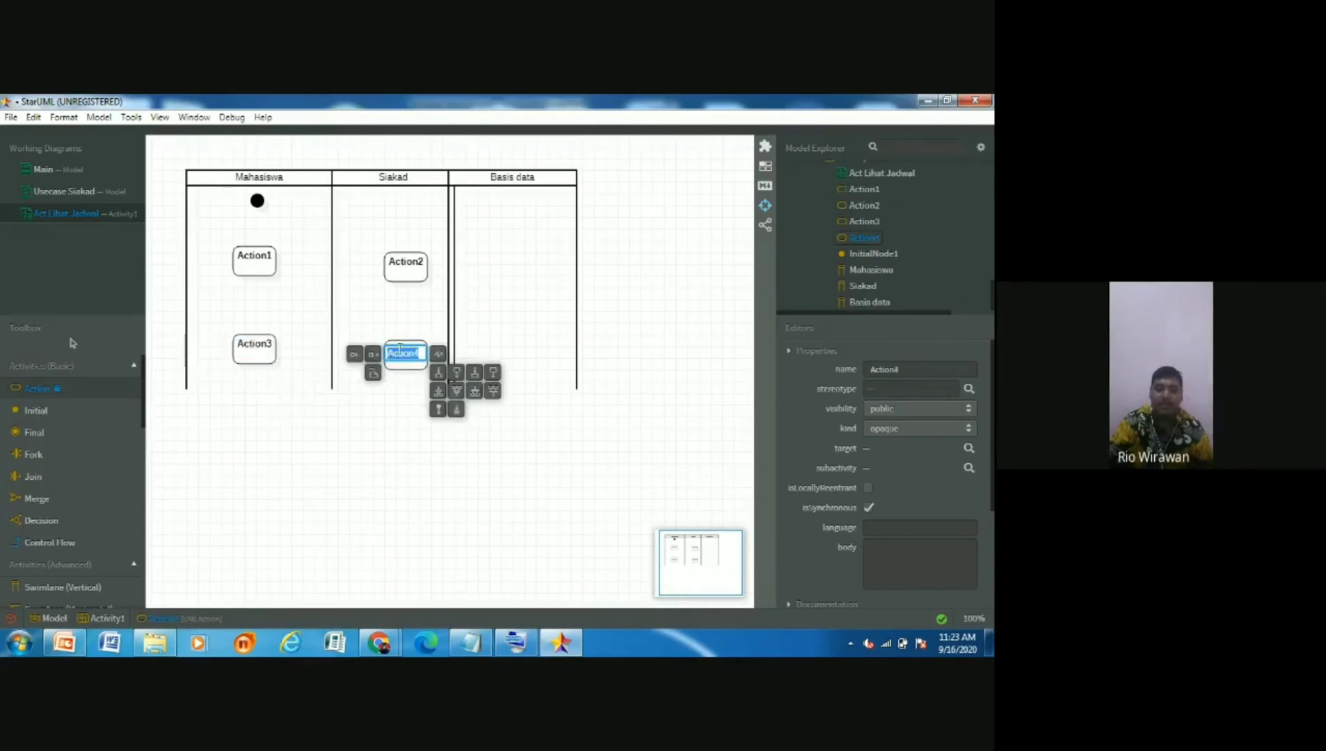
{"action": "left_click", "coordinate": [537, 350]}
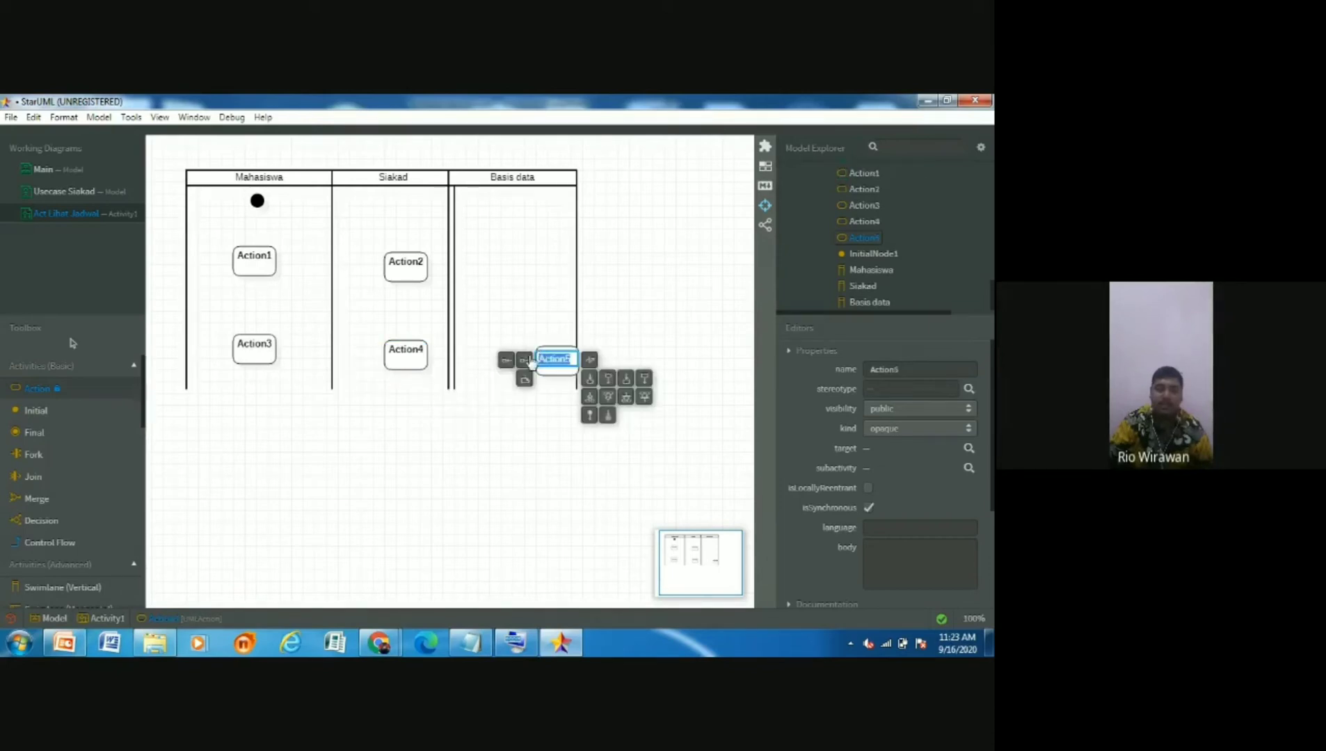
{"action": "left_click", "coordinate": [245, 428]}
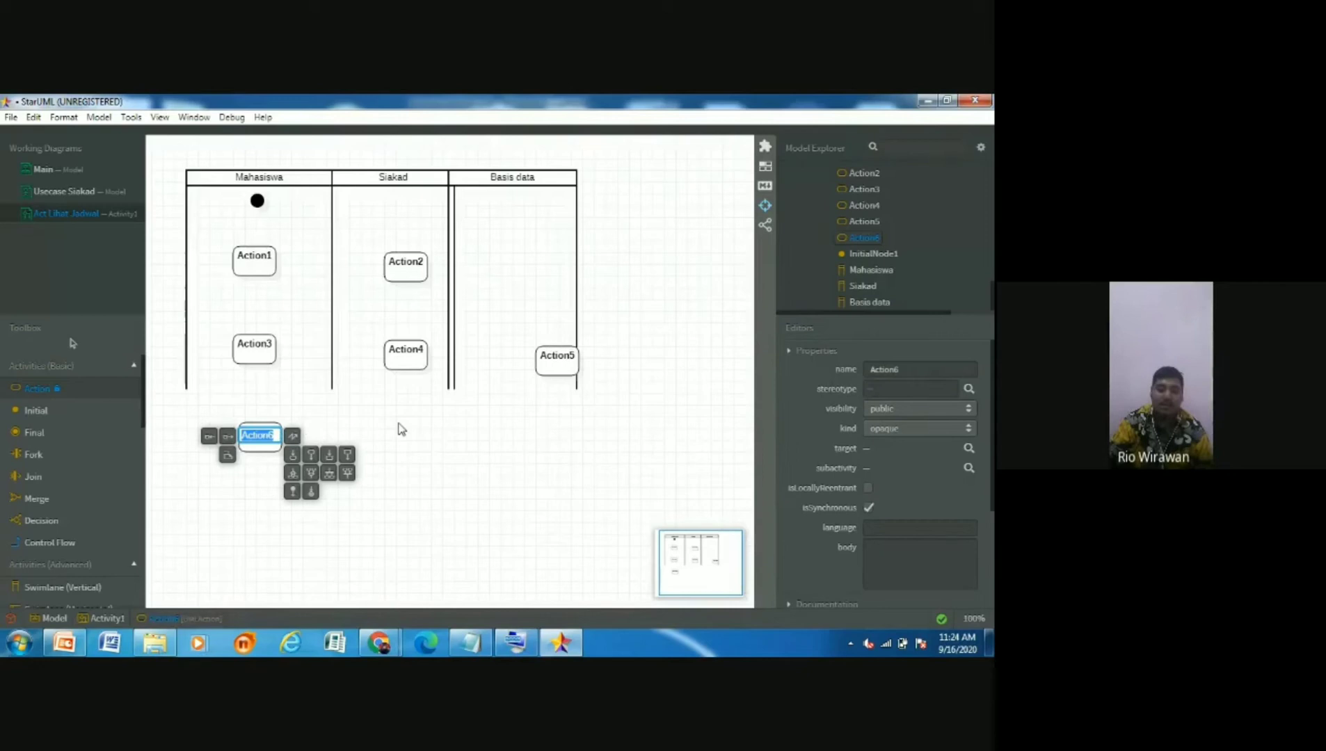
{"action": "left_click", "coordinate": [242, 509]}
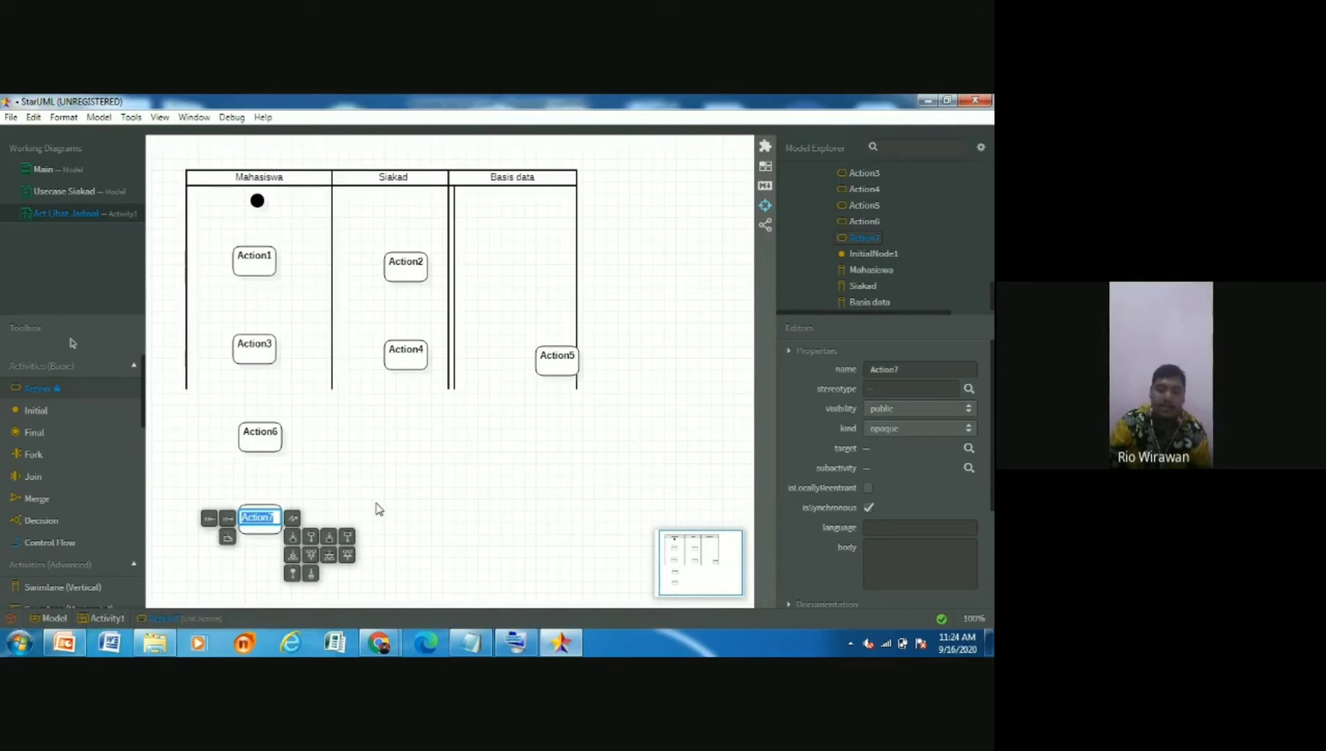
{"action": "left_click", "coordinate": [394, 508]}
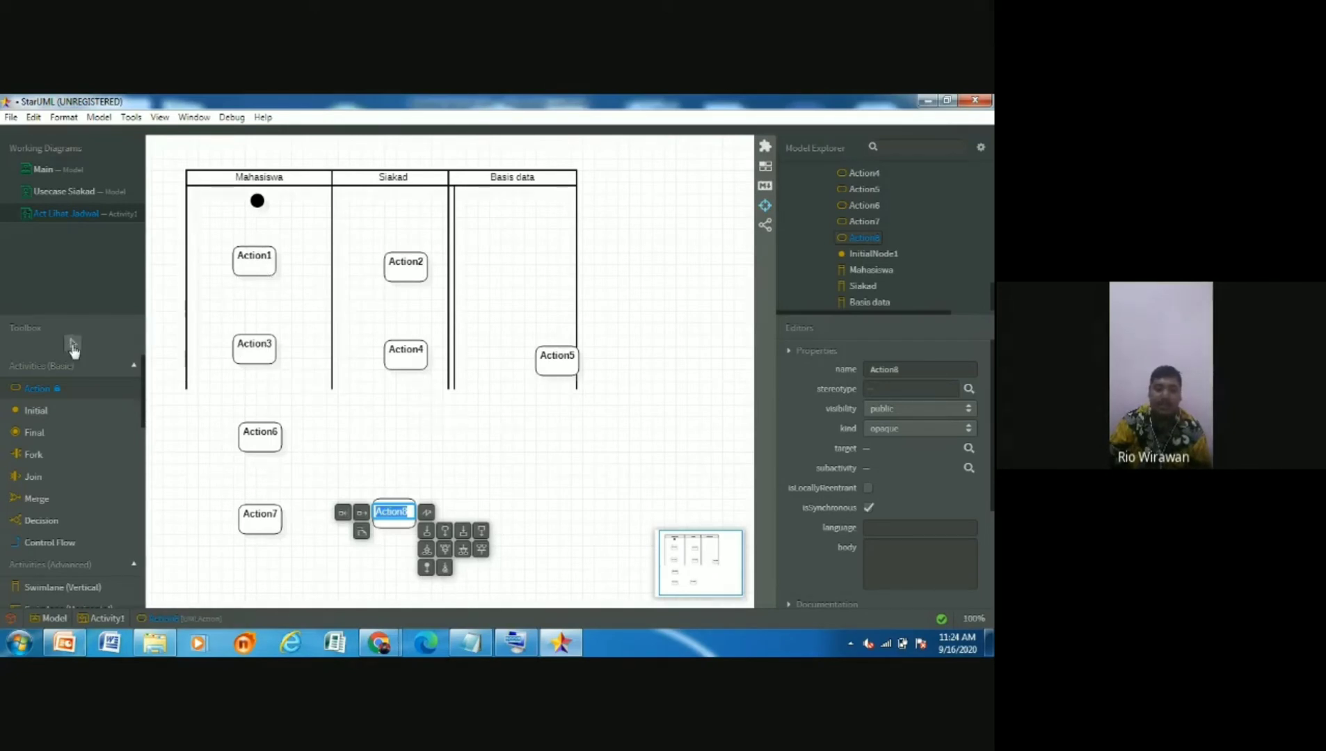
{"action": "left_click", "coordinate": [74, 345]}
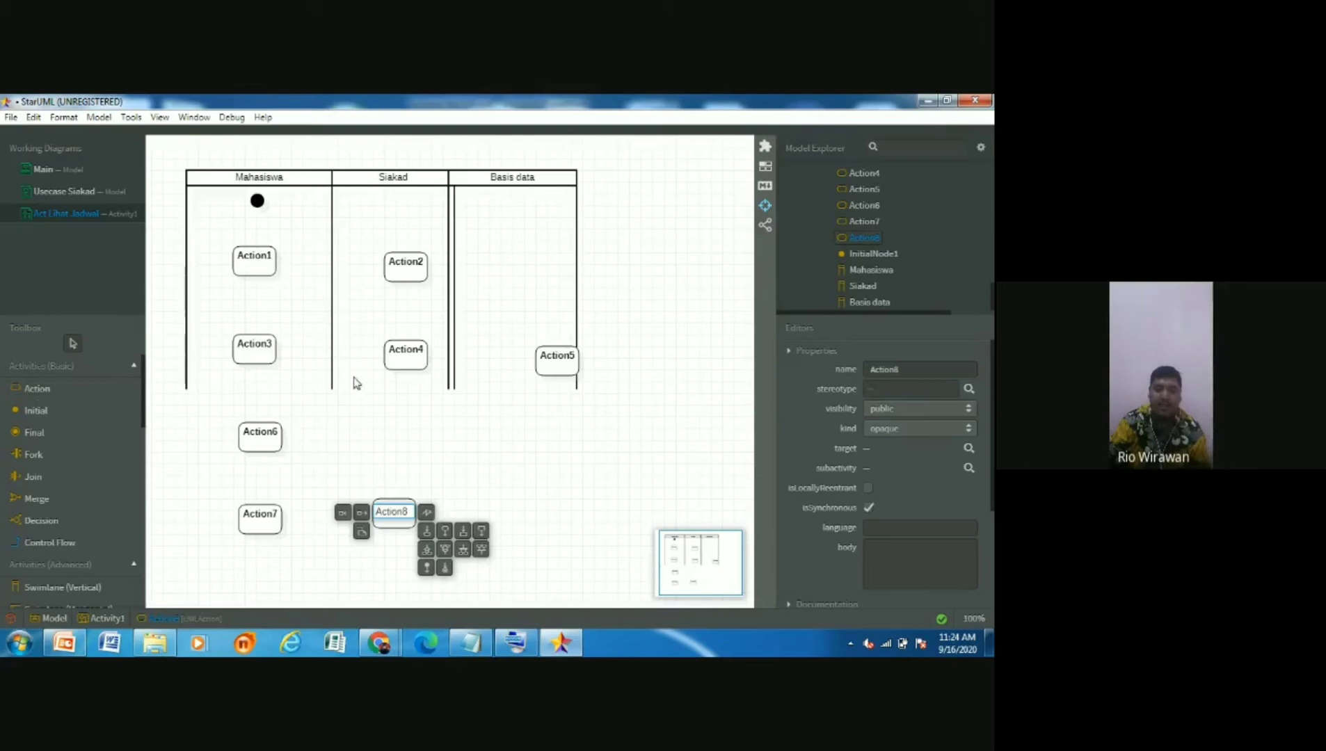
Rename the first action in the Mahasiswa swimlane as Mengakses Website and position it inside the lane, below the initial node
{"action": "double_click", "coordinate": [249, 257]}
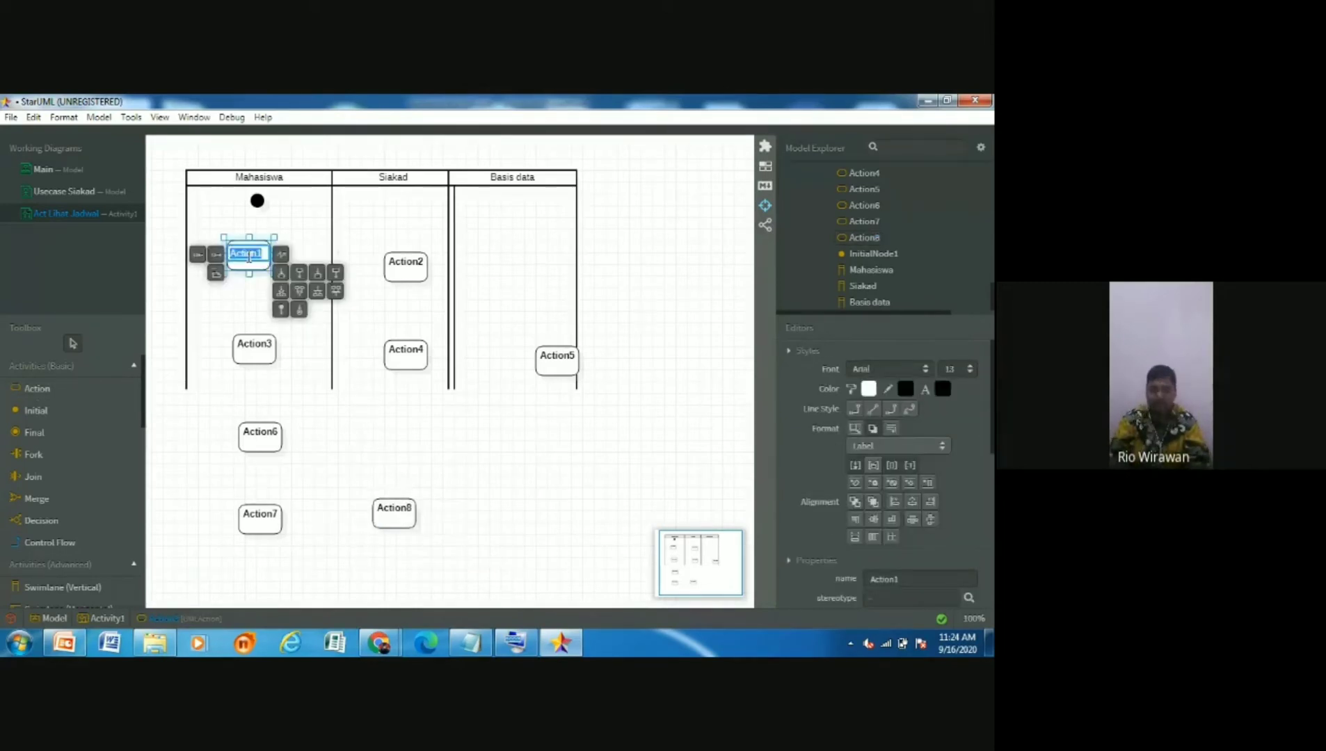
{"action": "type", "text": "Memilih"}
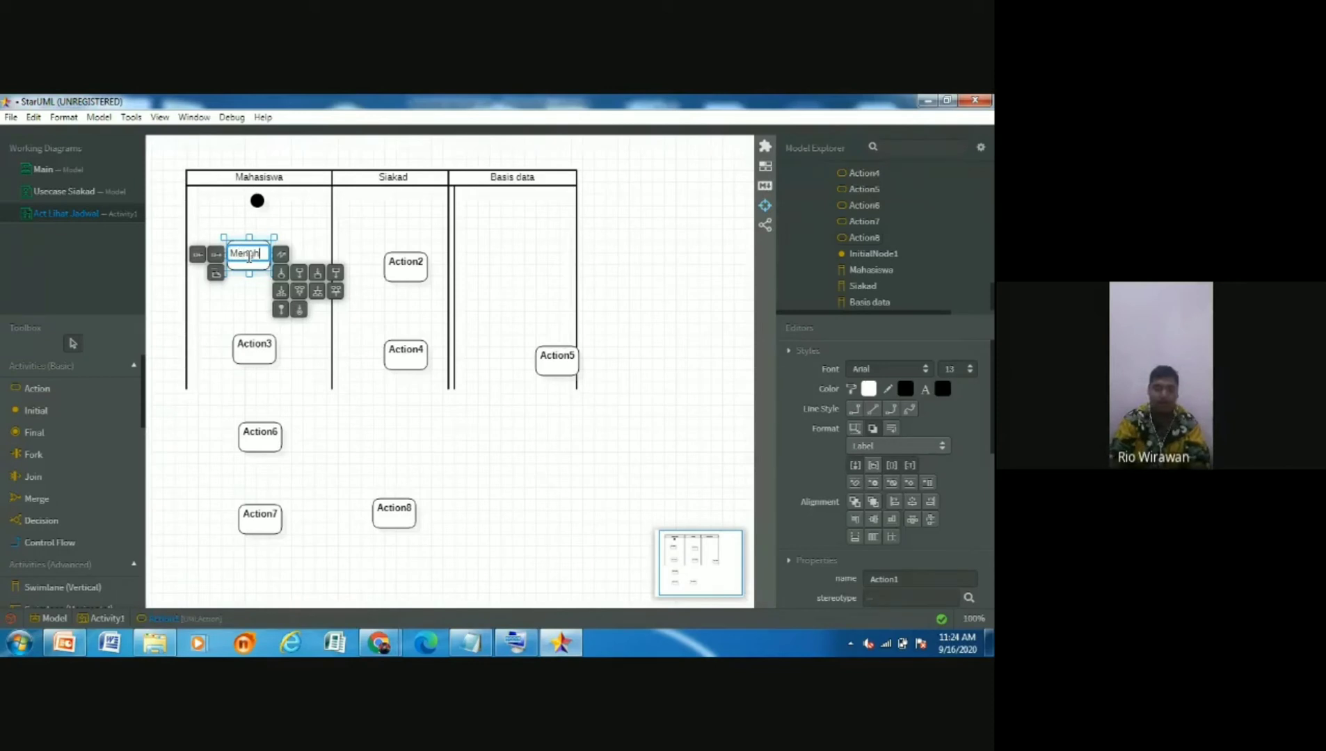
{"action": "type", "text": "gaks"}
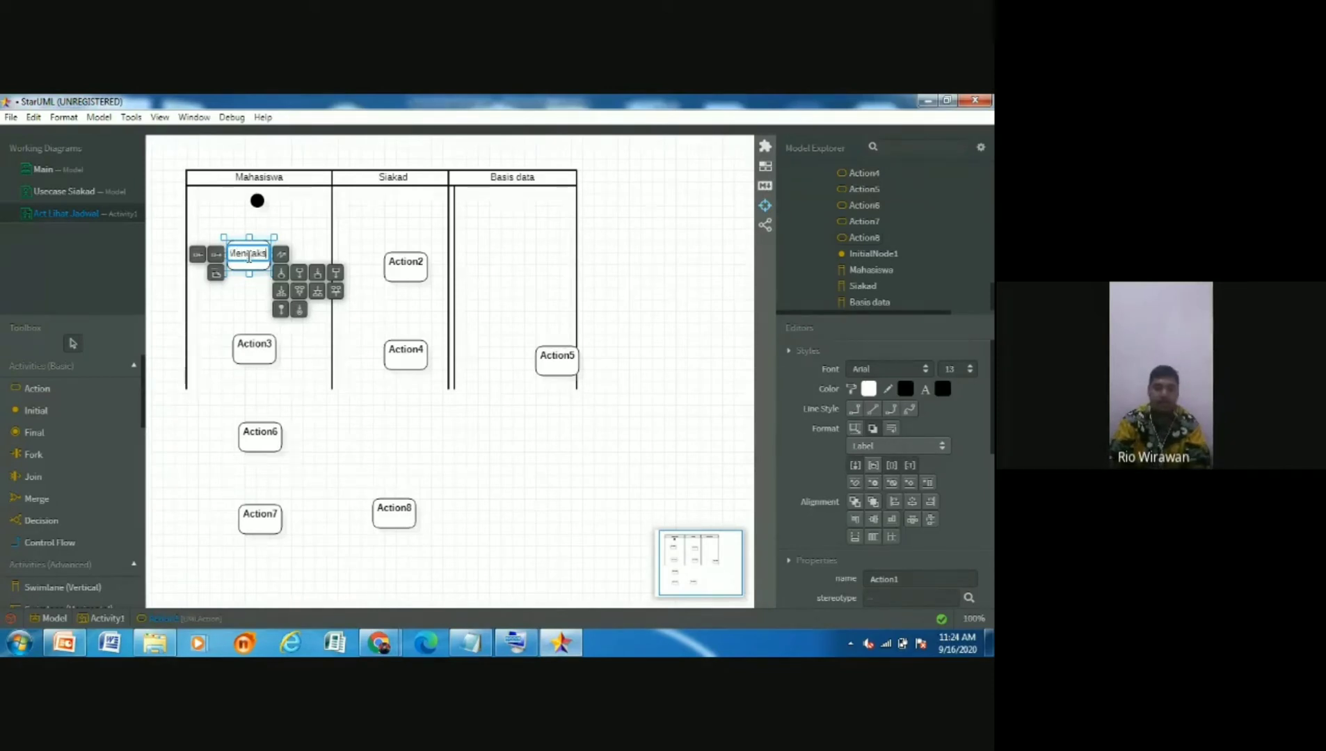
{"action": "type", "text": "es Website"}
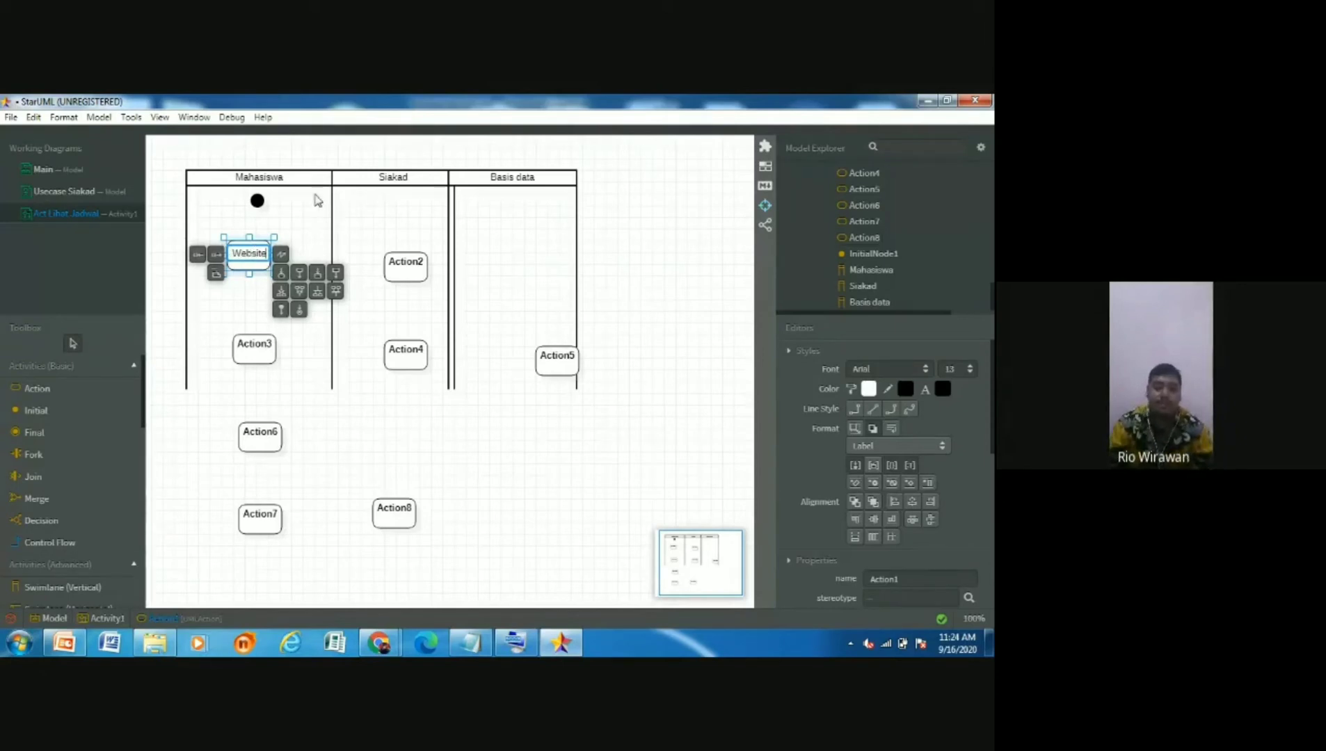
{"action": "left_click", "coordinate": [266, 243]}
{"action": "left_click_drag", "start_coordinate": [263, 259], "coordinate": [237, 251]}
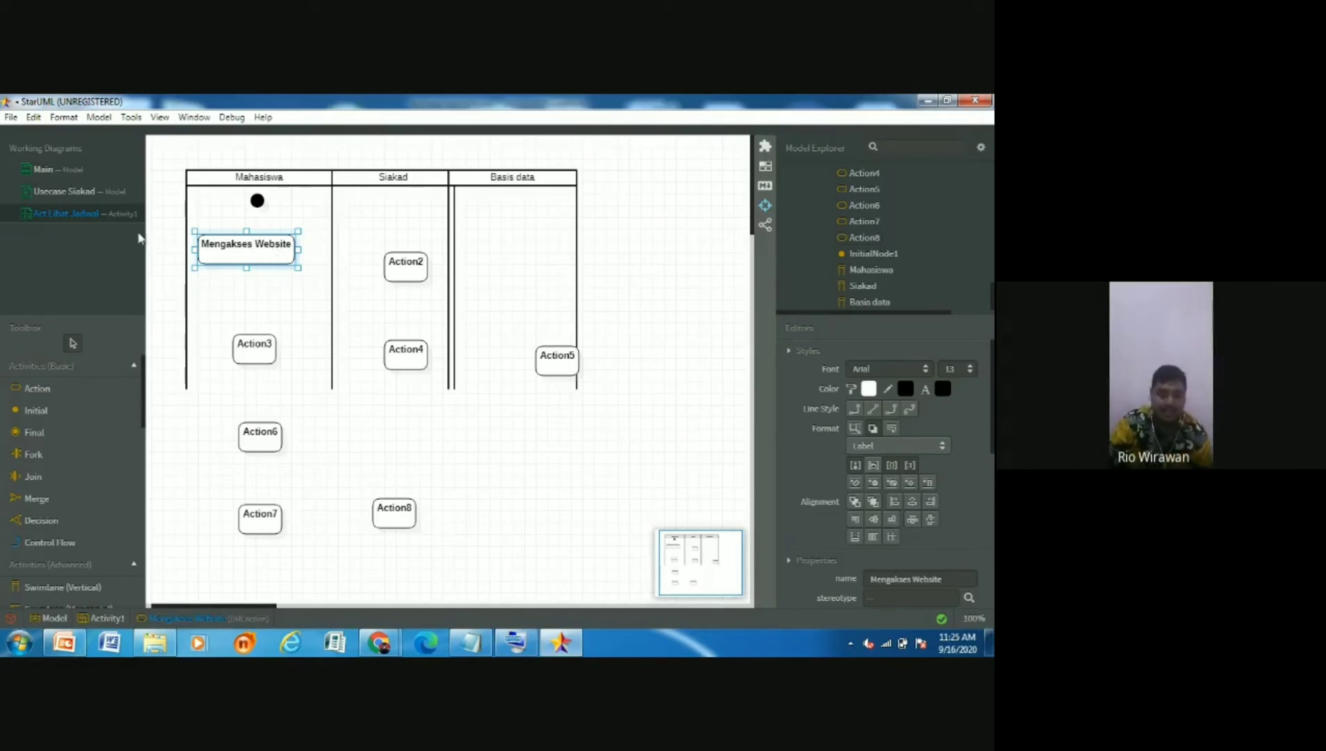
Open the Usecase Siakad diagram and examine the Mahasiswa actor's use cases Lihat jadwal, Lihat Nilai and UseCase3
{"action": "left_click", "coordinate": [64, 194]}
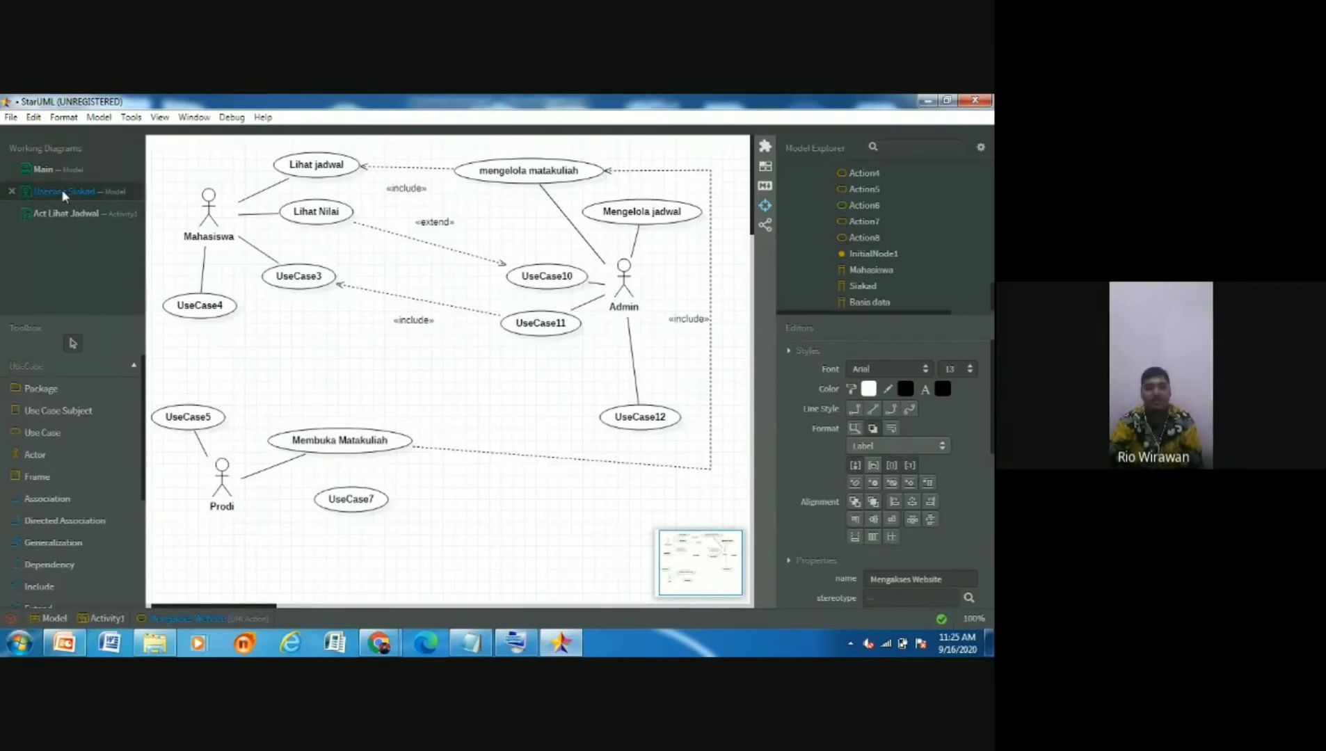
{"action": "left_click", "coordinate": [315, 171]}
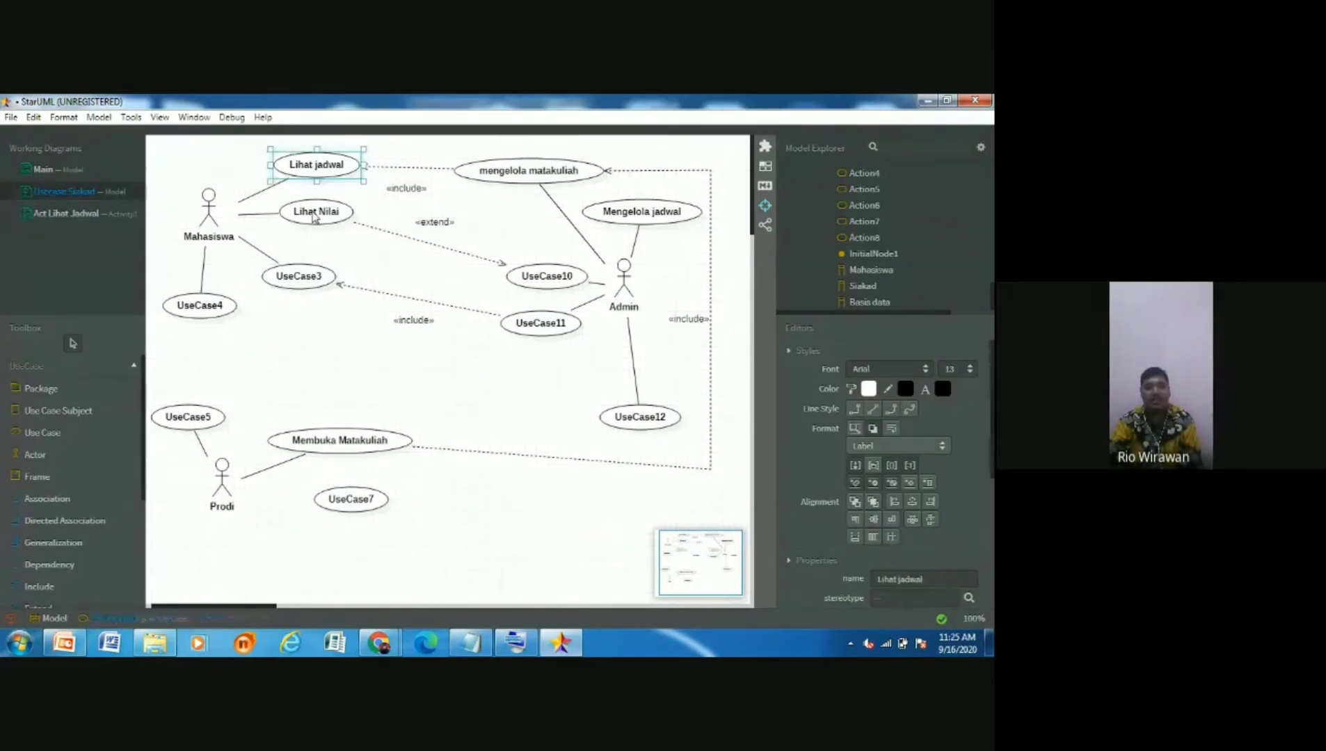
{"action": "left_click", "coordinate": [313, 216]}
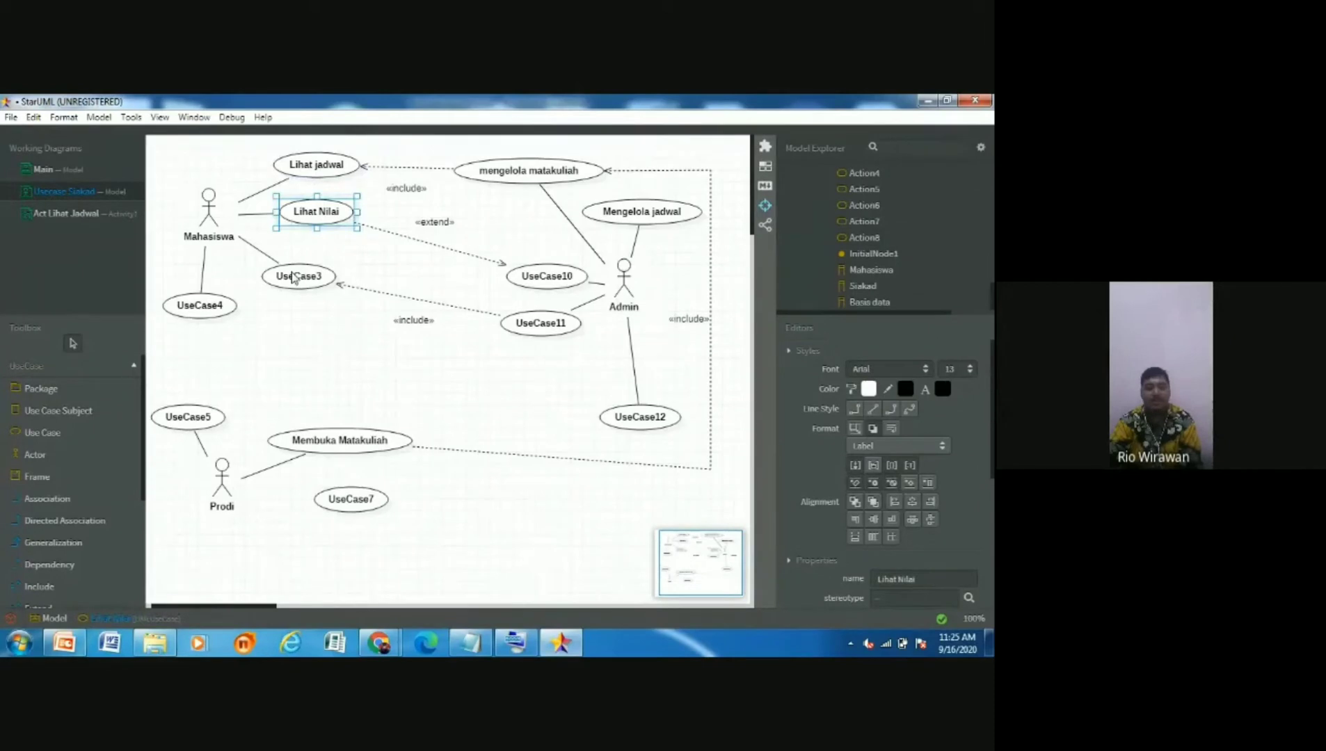
{"action": "left_click", "coordinate": [293, 279]}
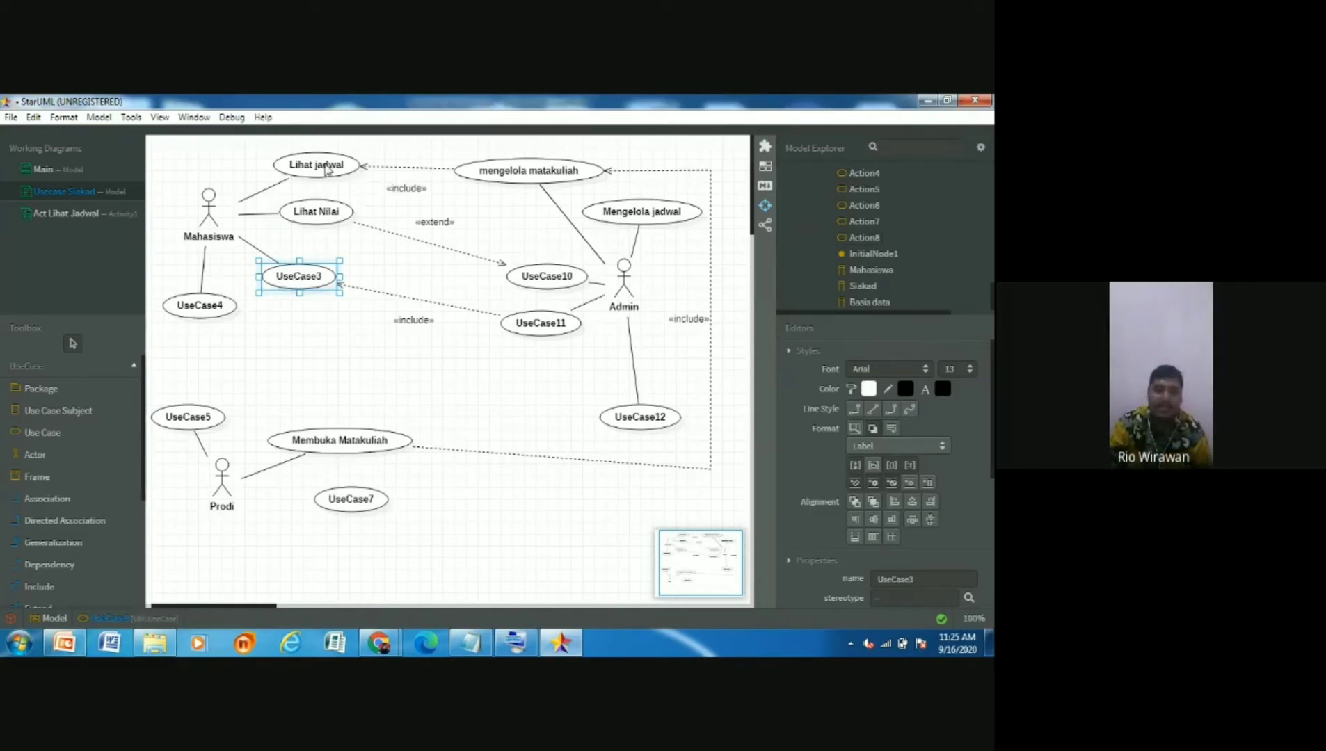
Examine the remaining use cases of the Mahasiswa, Prodi and Admin actors, ending at Lihat jadwal
{"action": "left_click", "coordinate": [199, 305]}
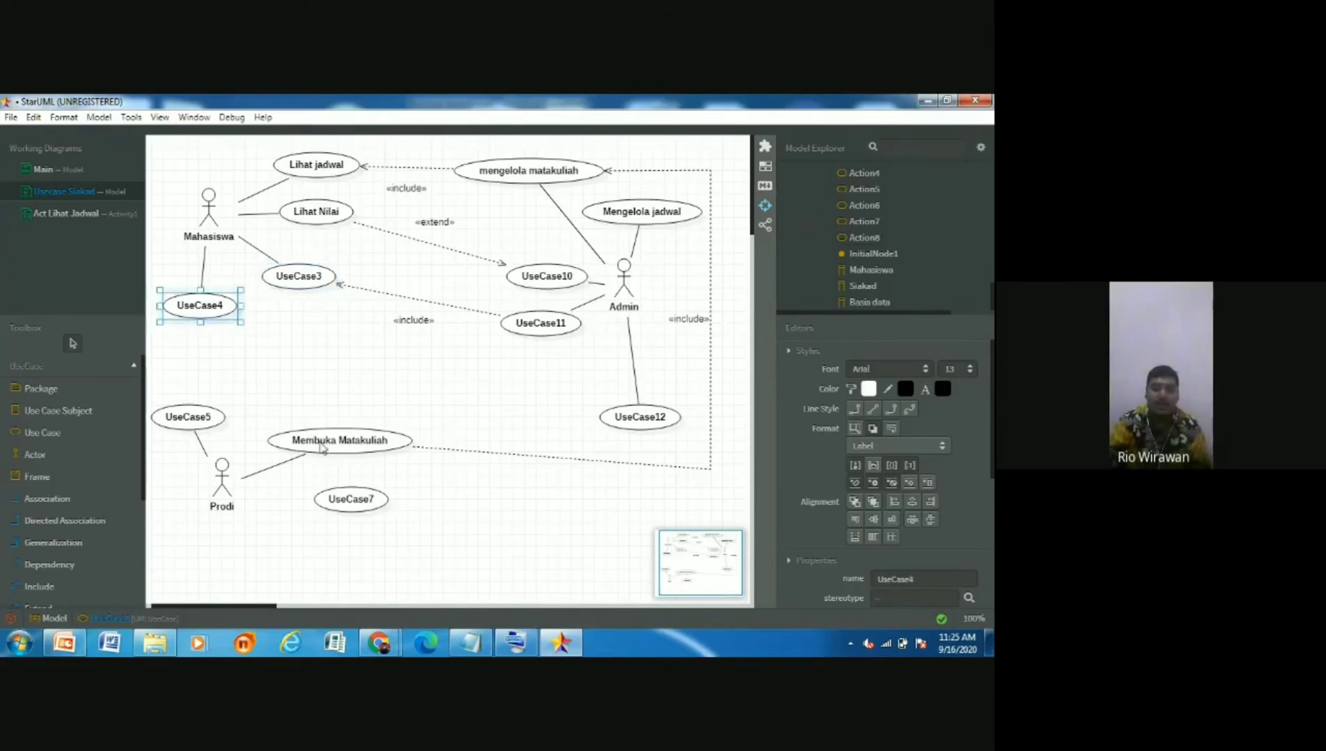
{"action": "left_click", "coordinate": [188, 417]}
{"action": "left_click", "coordinate": [340, 441]}
{"action": "left_click", "coordinate": [343, 496]}
{"action": "left_click", "coordinate": [626, 421]}
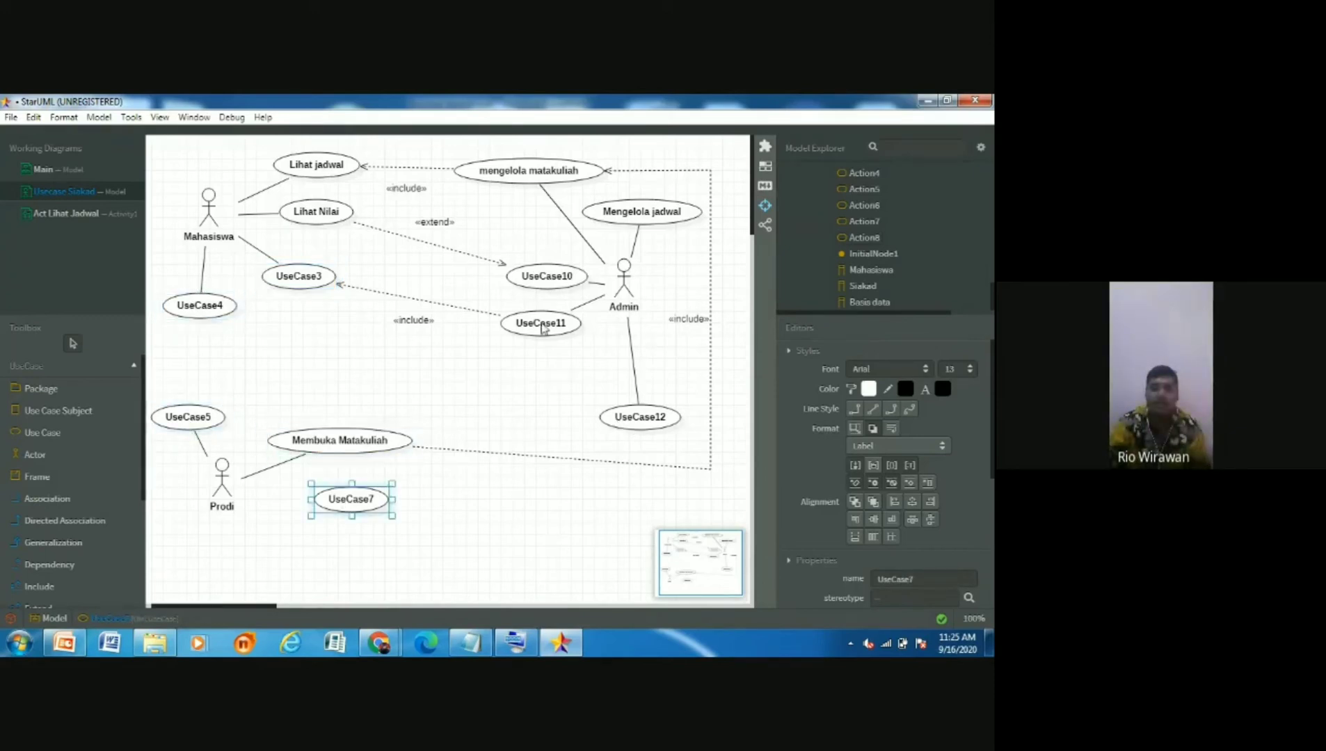
{"action": "left_click", "coordinate": [541, 323]}
{"action": "left_click", "coordinate": [530, 272]}
{"action": "left_click_drag", "start_coordinate": [626, 214], "coordinate": [624, 209]}
{"action": "left_click", "coordinate": [567, 173]}
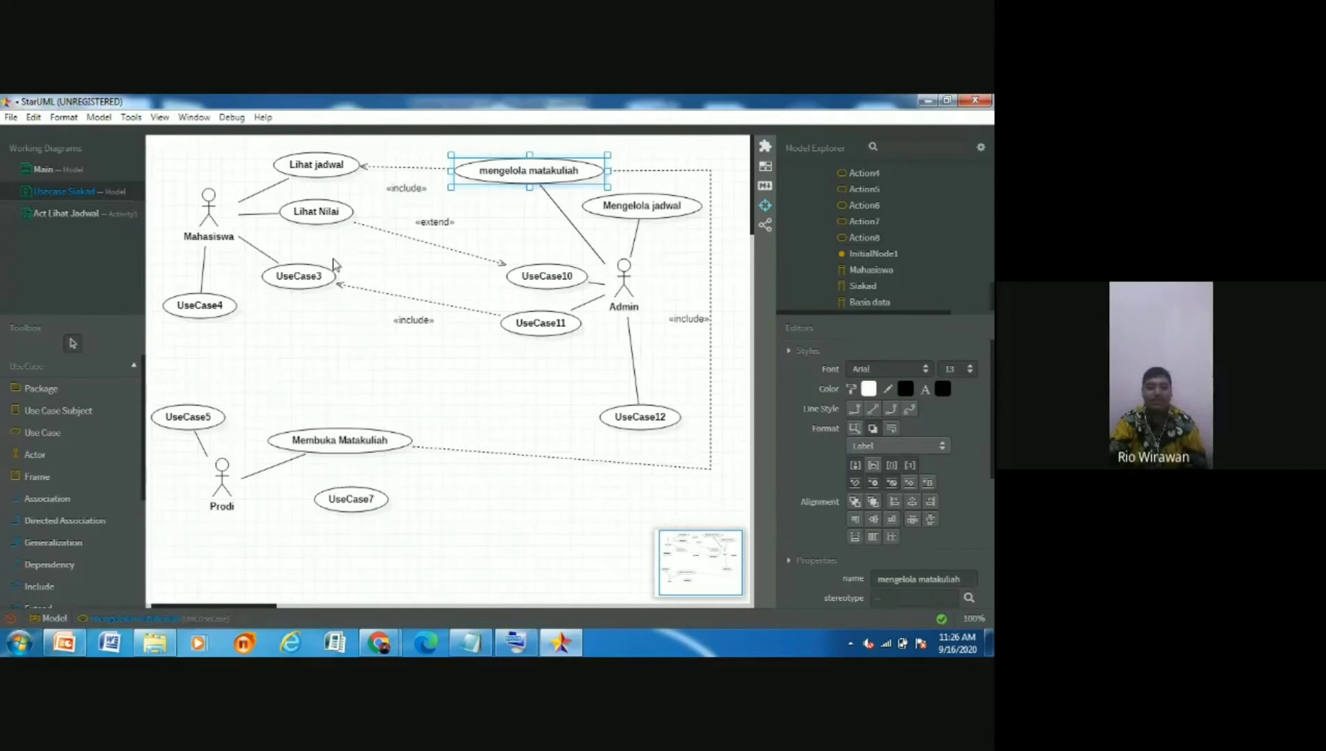
{"action": "left_click", "coordinate": [302, 170]}
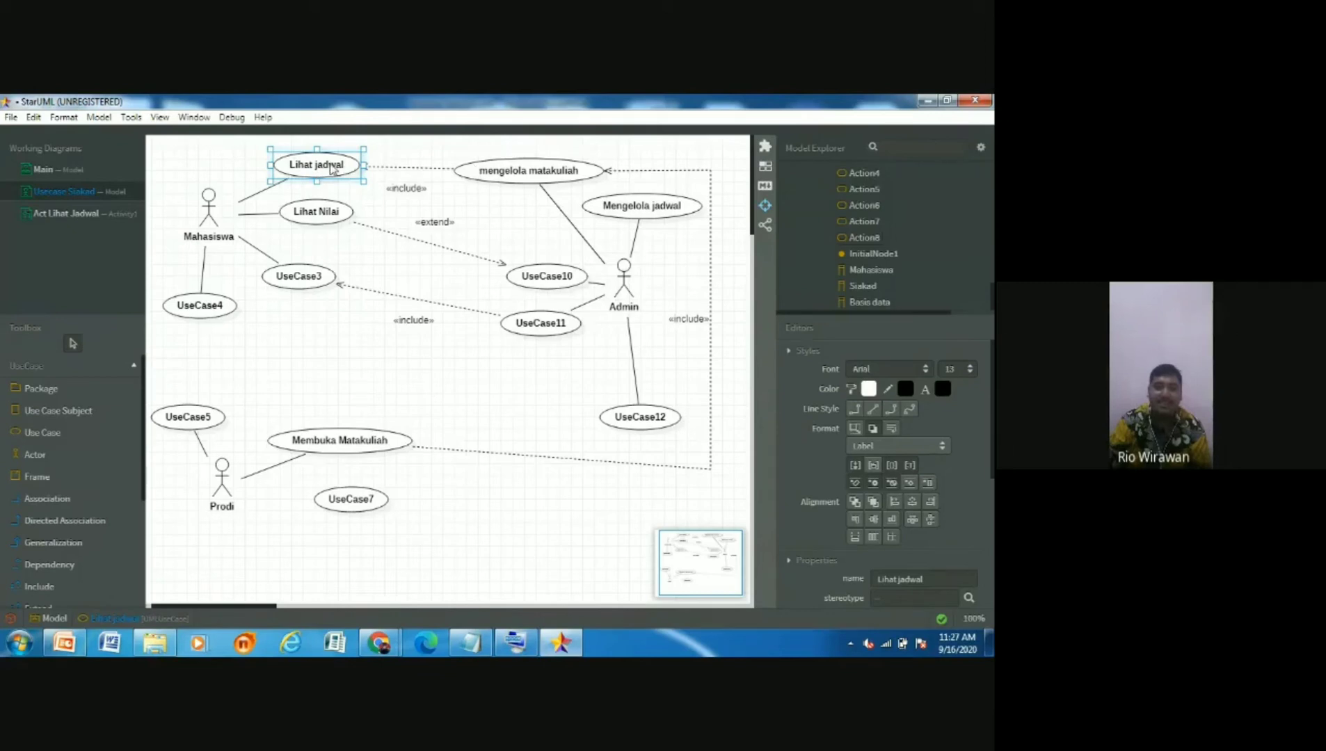
Rename the Basis data swimlane in the Act Lihat Jadwal diagram as ADMIN
{"action": "left_click", "coordinate": [46, 215]}
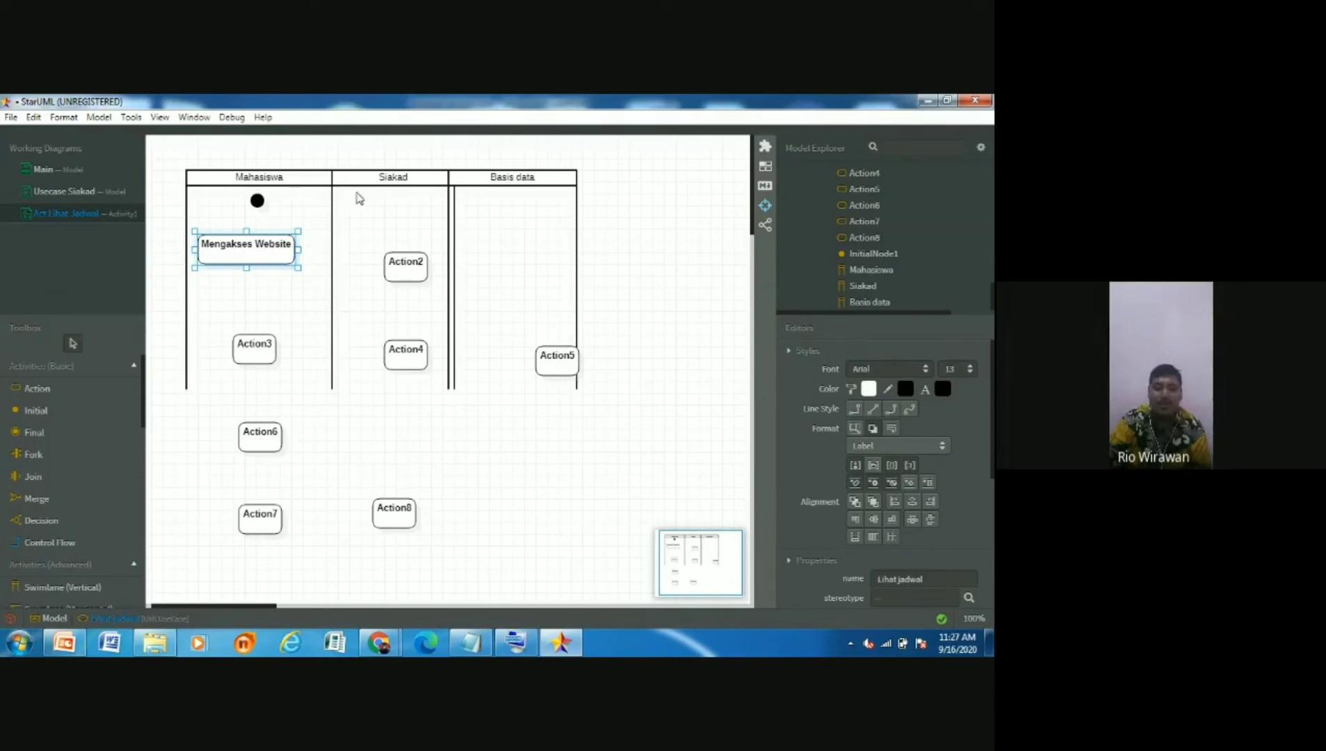
{"action": "left_click", "coordinate": [57, 191]}
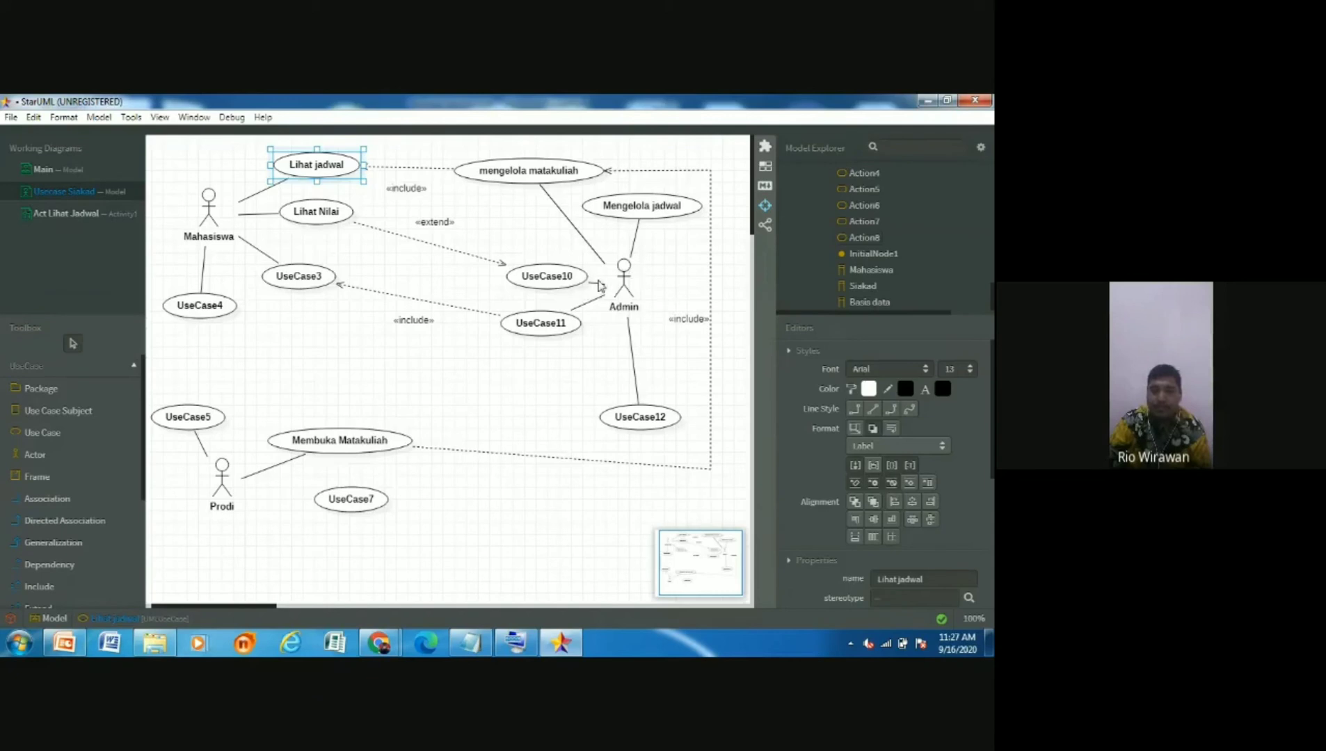
{"action": "left_click", "coordinate": [59, 214]}
{"action": "double_click", "coordinate": [521, 178]}
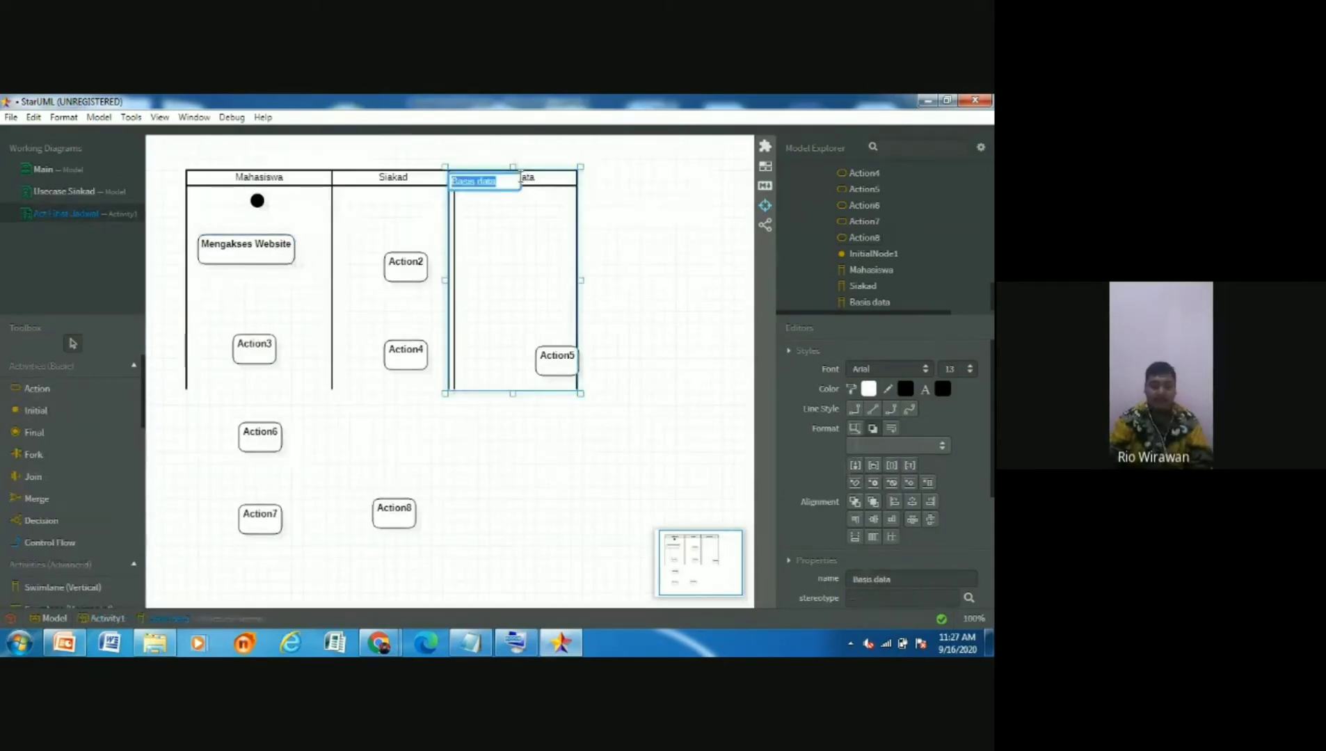
{"action": "type", "text": "ADMIN"}
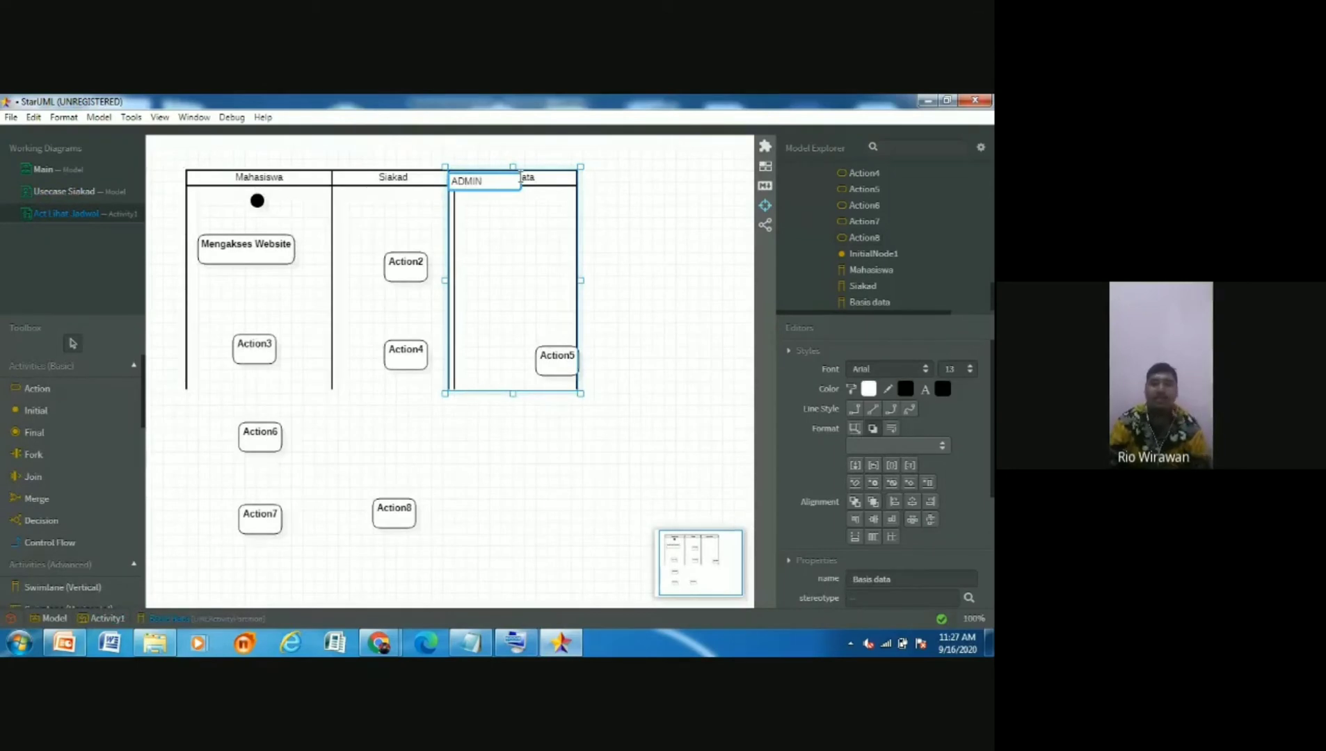
{"action": "left_click", "coordinate": [670, 241]}
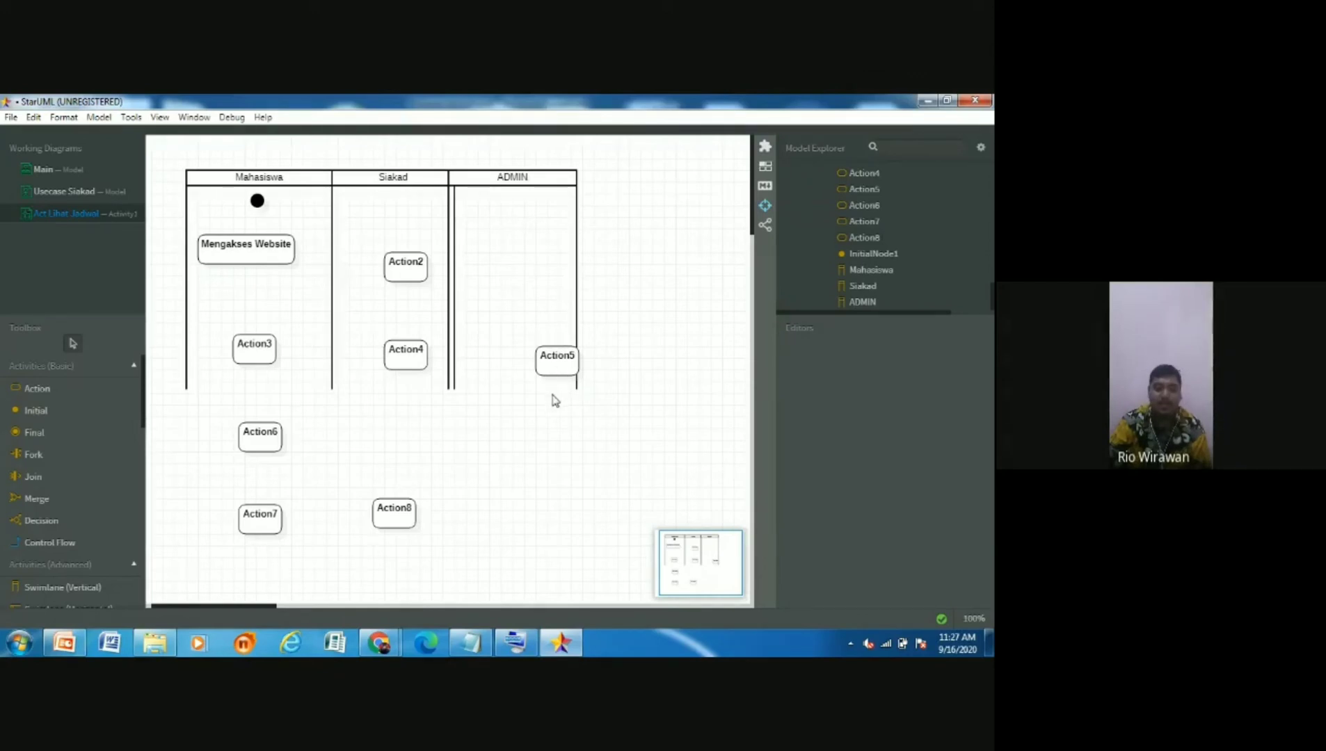
{"action": "scroll", "coordinate": [116, 522], "scroll_direction": "down", "scroll_amount": 3}
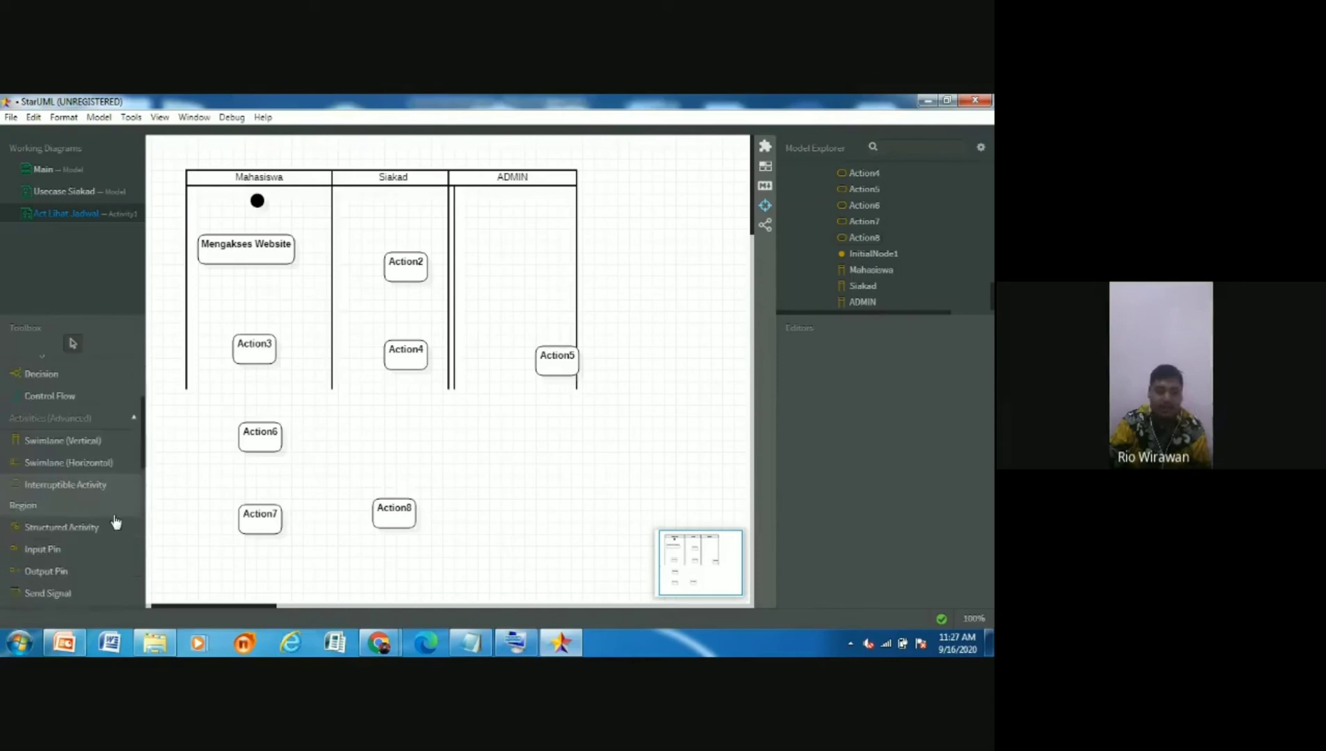
{"action": "scroll", "coordinate": [117, 522], "scroll_direction": "down", "scroll_amount": 5}
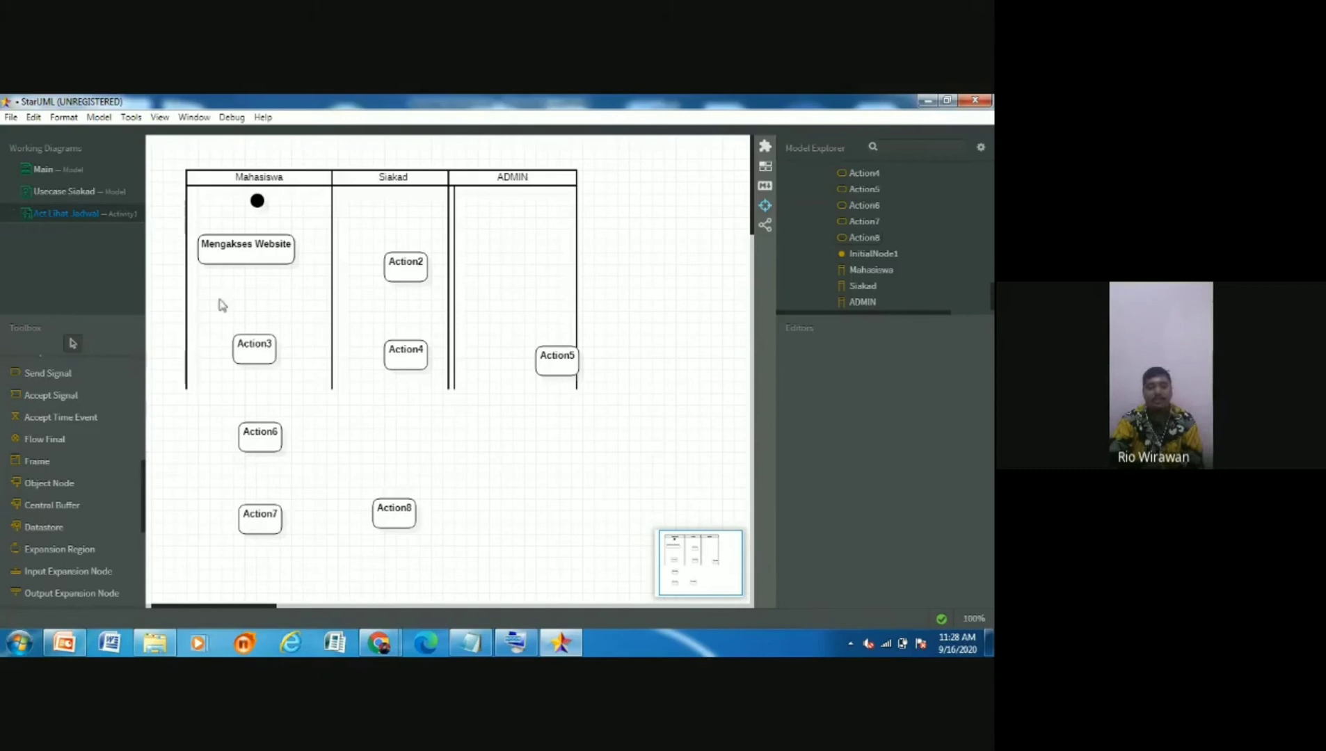
{"action": "left_click", "coordinate": [61, 192]}
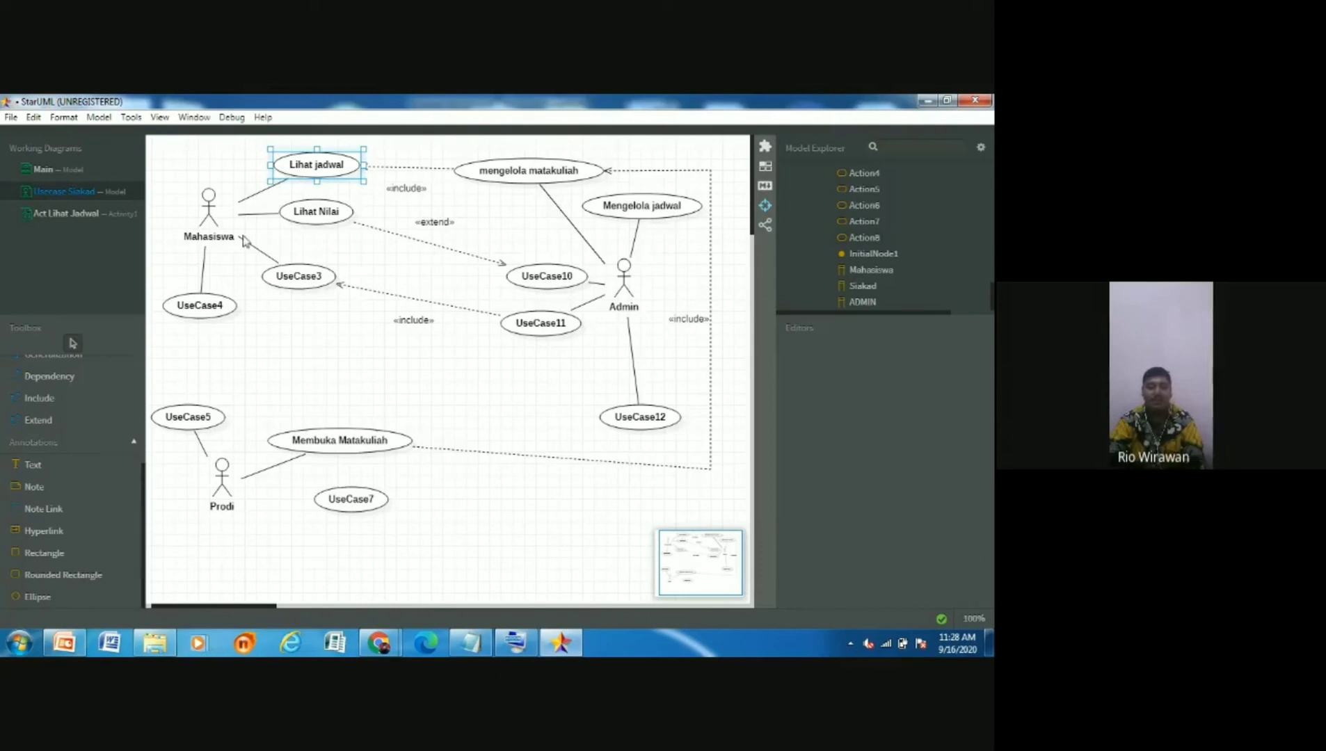
{"action": "left_click", "coordinate": [81, 214]}
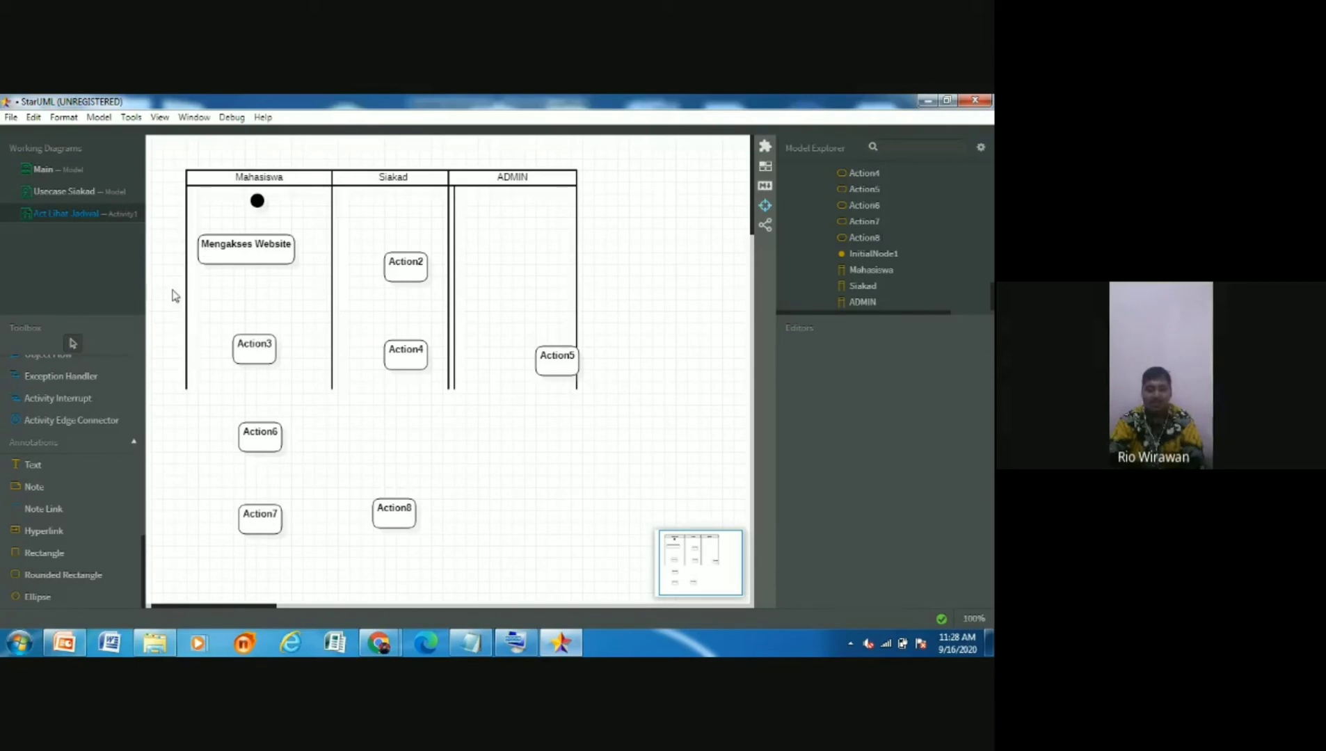
Connect the initial node, Mengakses Website and Action2 through Action8 in sequence with control flows
{"action": "scroll", "coordinate": [74, 489], "scroll_direction": "up", "scroll_amount": 5}
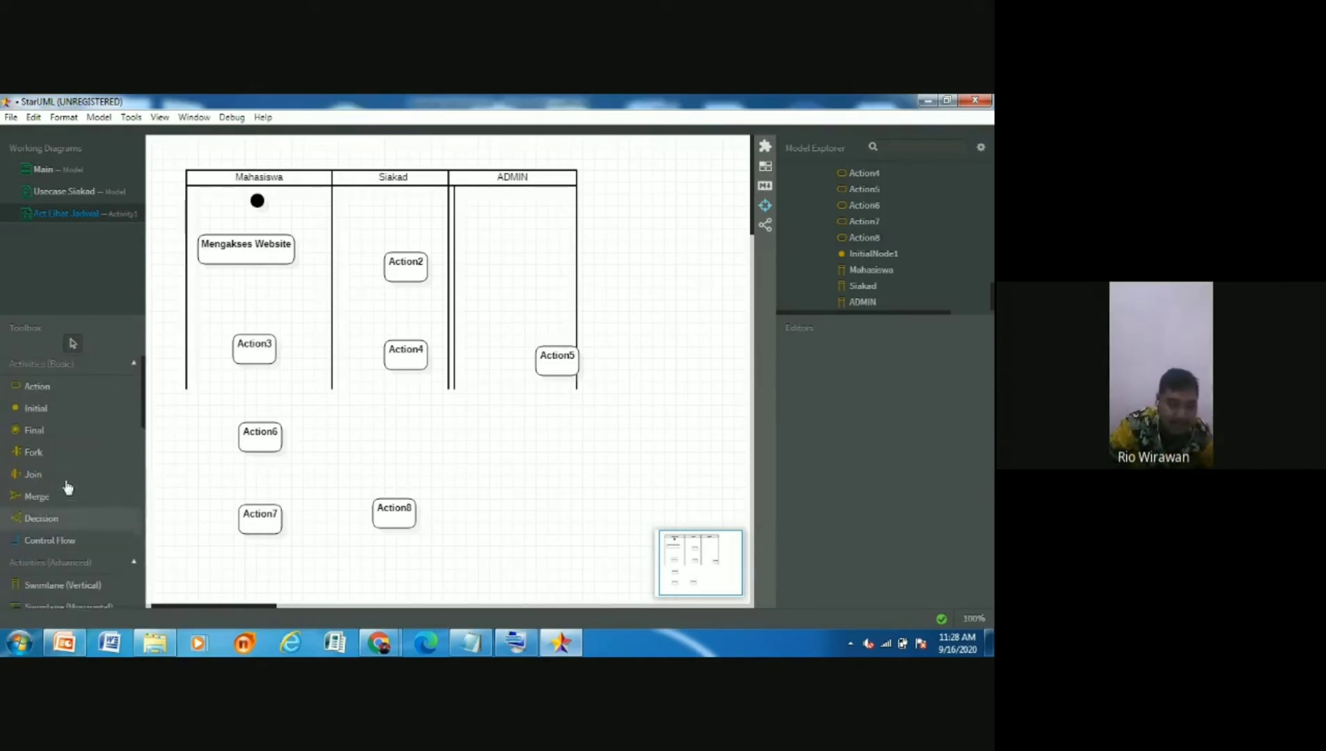
{"action": "left_click", "coordinate": [59, 543]}
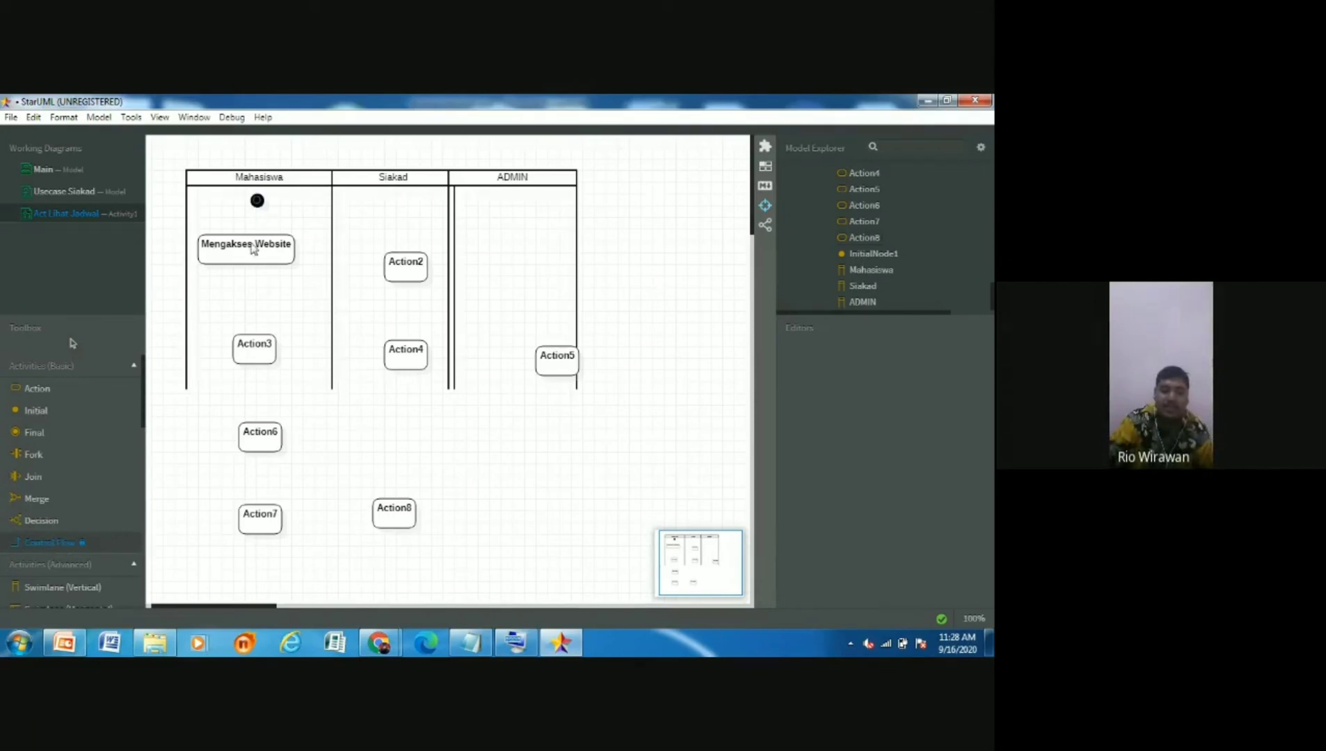
{"action": "left_click_drag", "start_coordinate": [253, 249], "coordinate": [393, 275]}
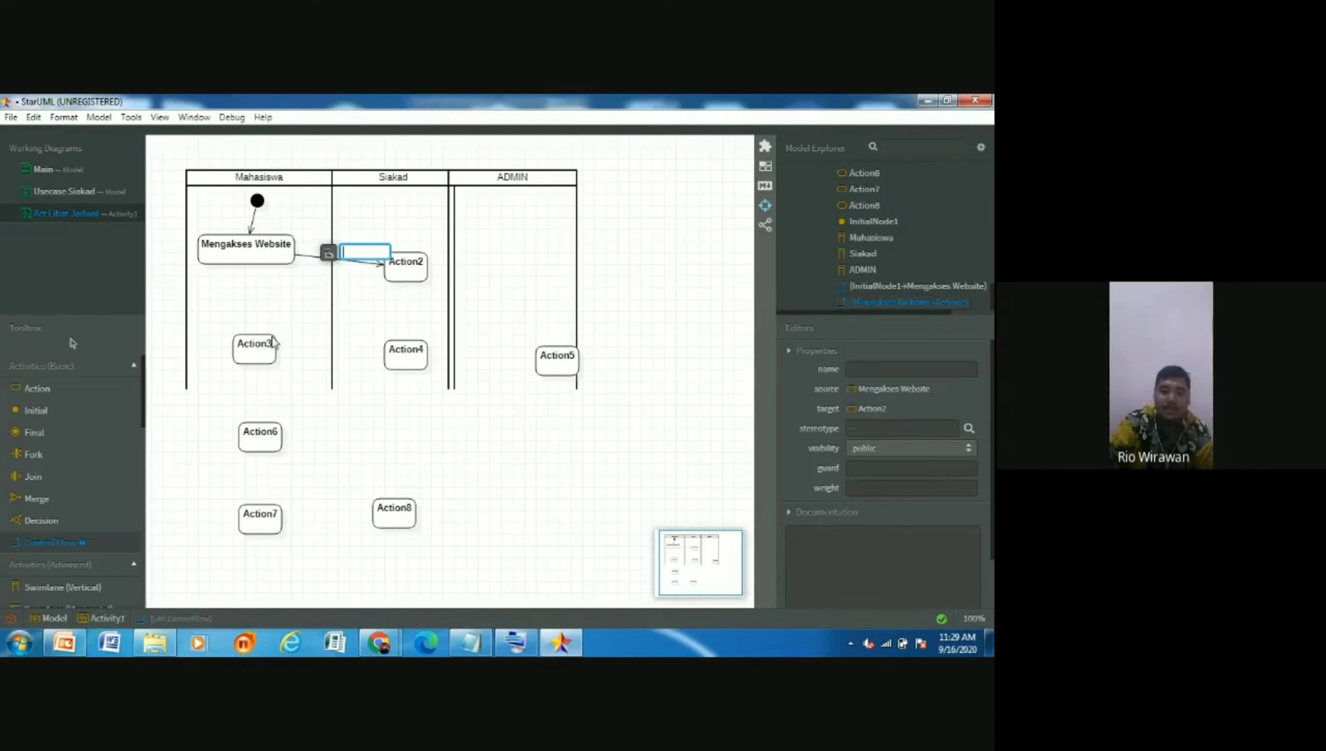
{"action": "left_click_drag", "start_coordinate": [397, 265], "coordinate": [256, 352]}
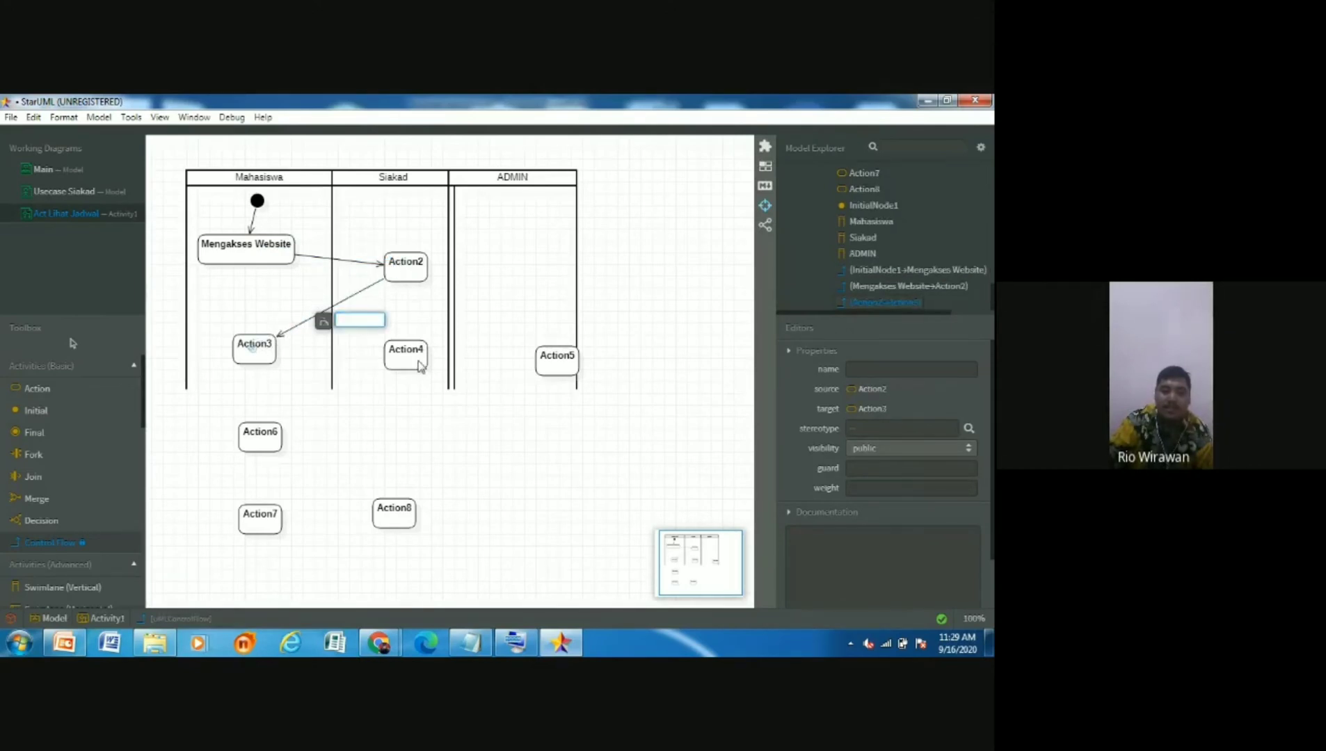
{"action": "left_click_drag", "start_coordinate": [416, 359], "coordinate": [410, 356]}
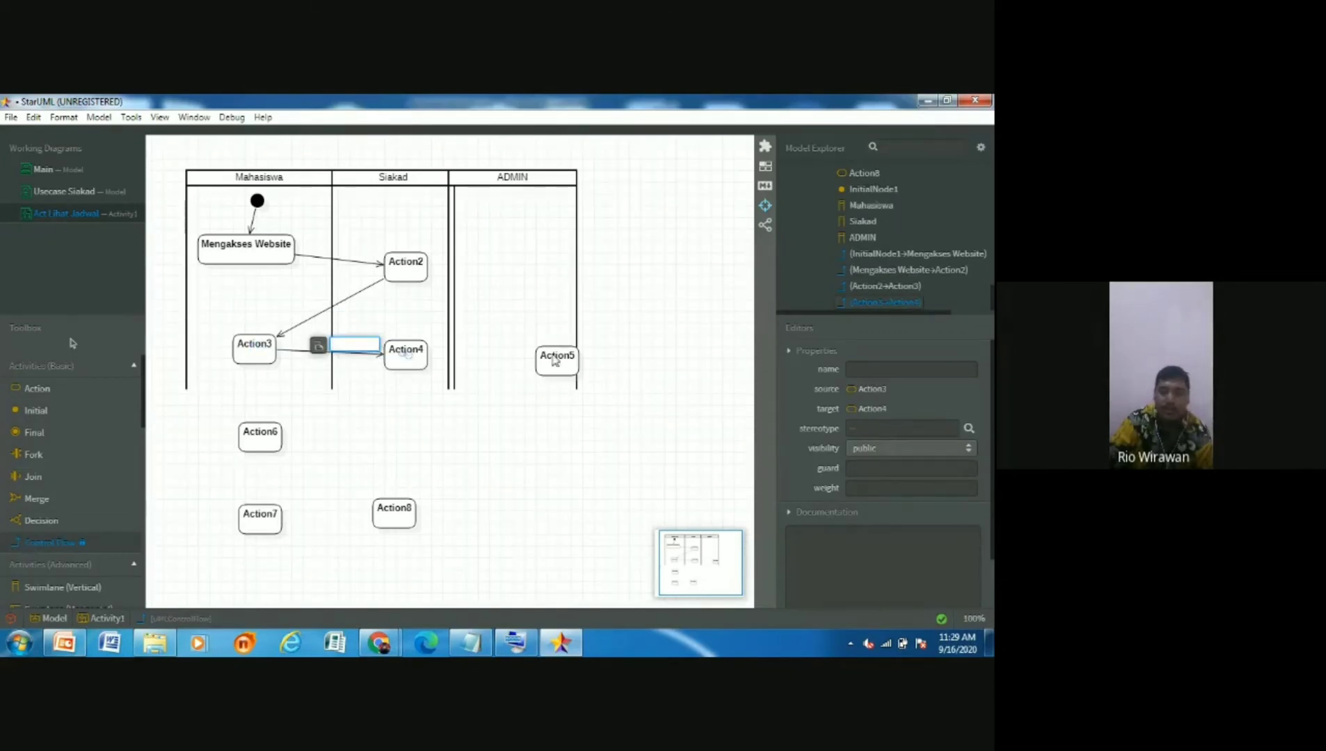
{"action": "left_click_drag", "start_coordinate": [403, 354], "coordinate": [265, 437]}
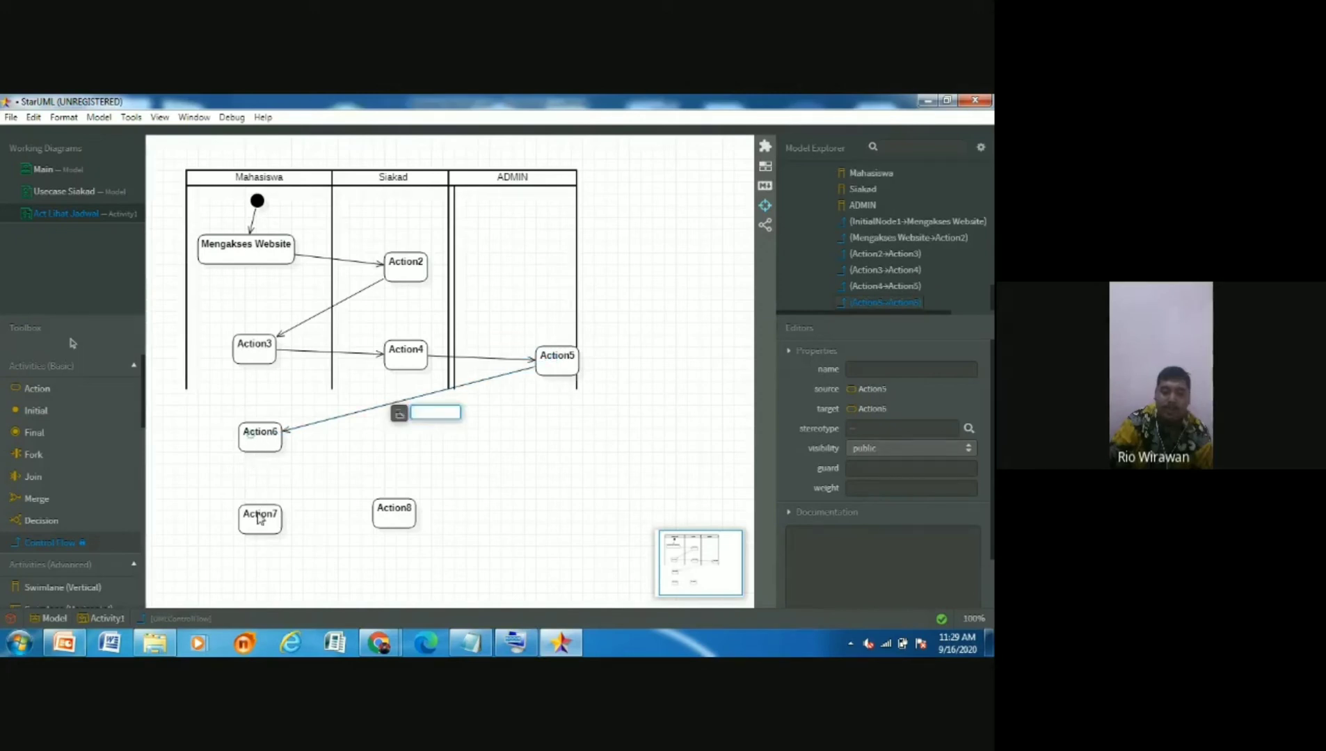
{"action": "left_click_drag", "start_coordinate": [261, 525], "coordinate": [390, 515]}
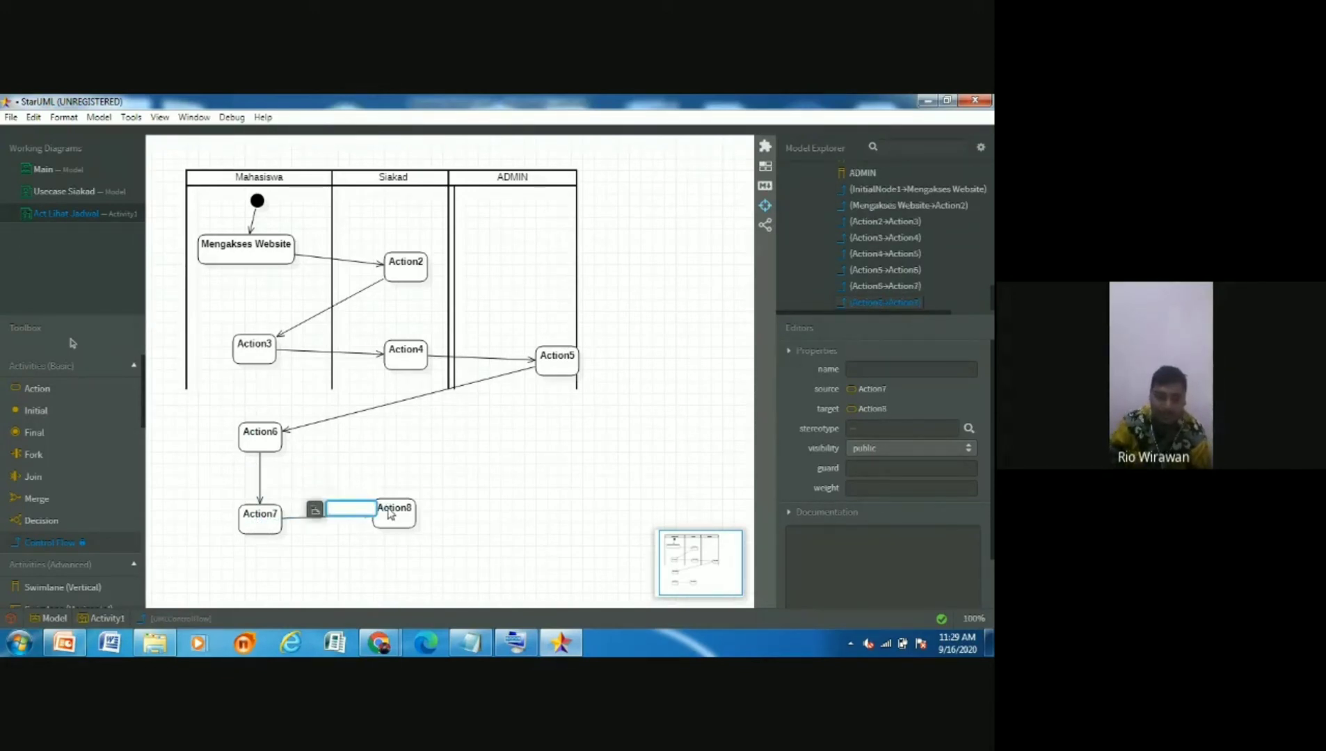
Add a final node below Action8 and connect Action8 to it with a control flow
{"action": "left_click", "coordinate": [42, 432]}
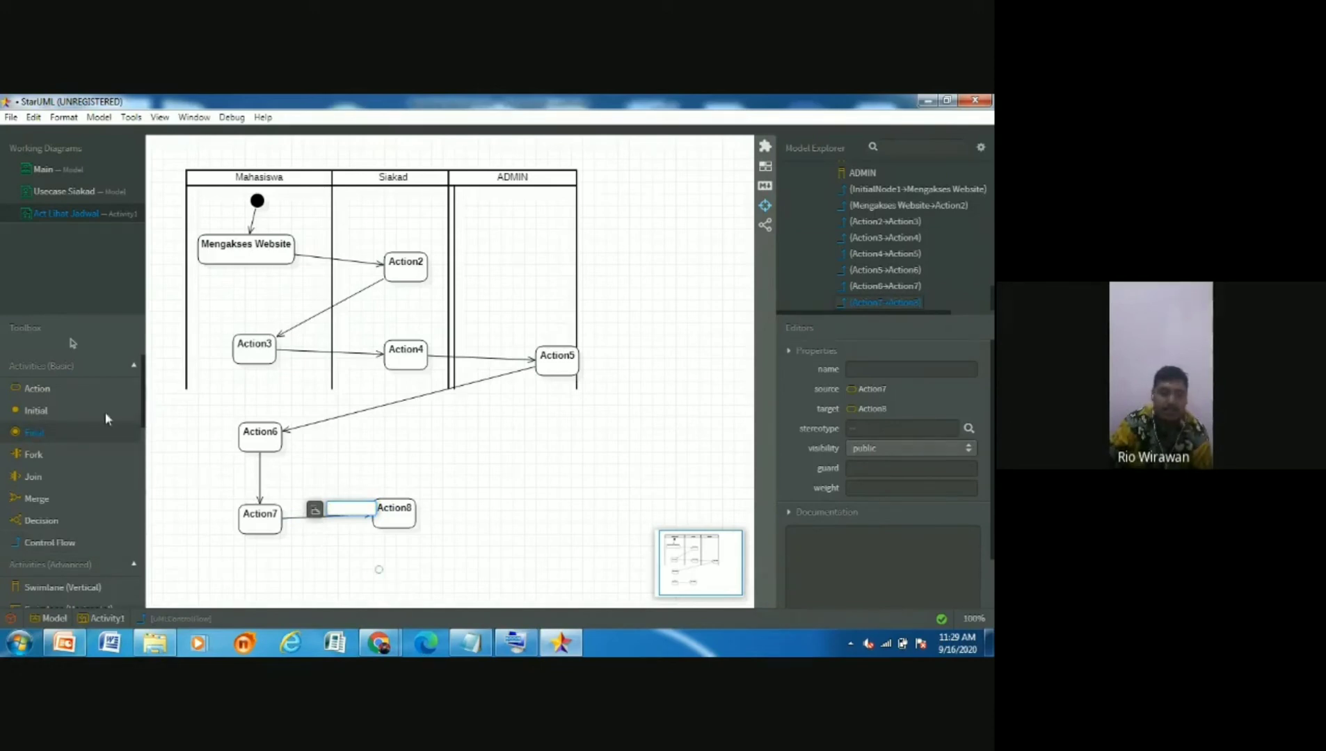
{"action": "left_click", "coordinate": [387, 578]}
{"action": "left_click", "coordinate": [49, 543]}
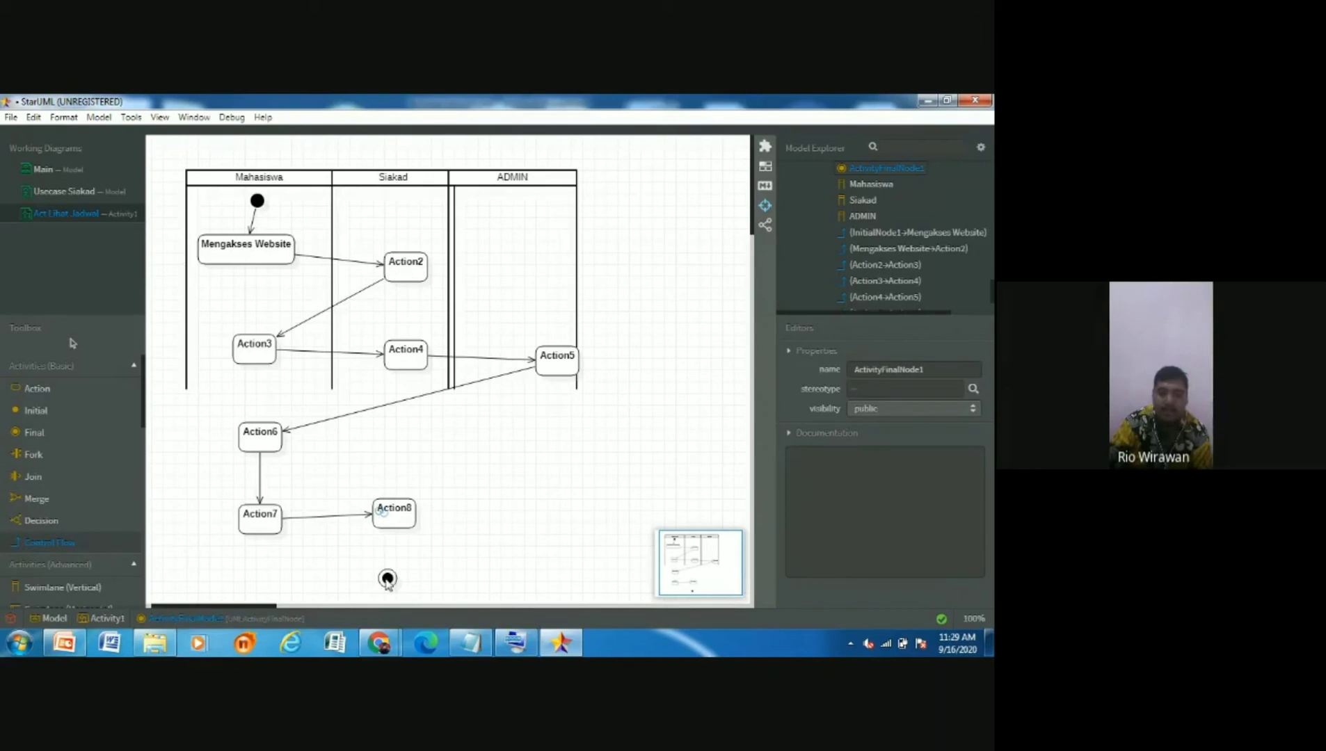
{"action": "left_click_drag", "start_coordinate": [380, 513], "coordinate": [388, 582]}
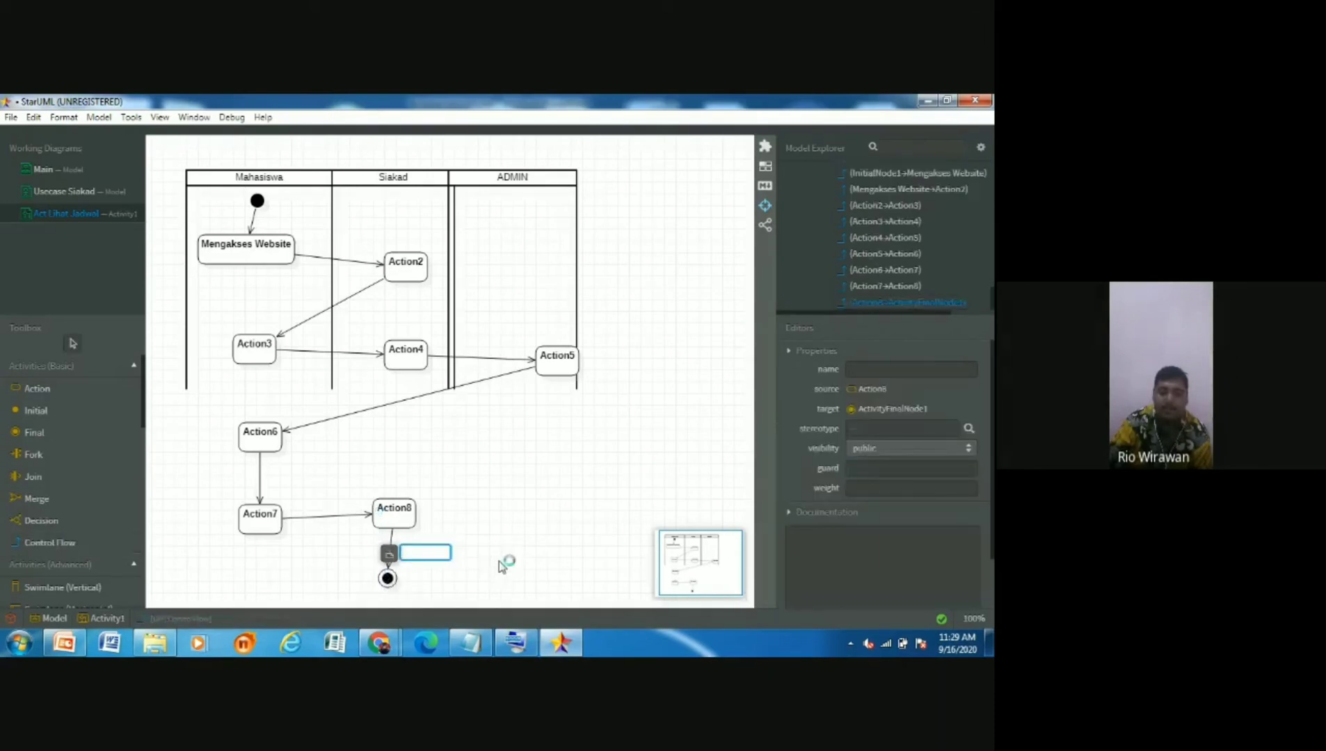
{"action": "left_click", "coordinate": [230, 317]}
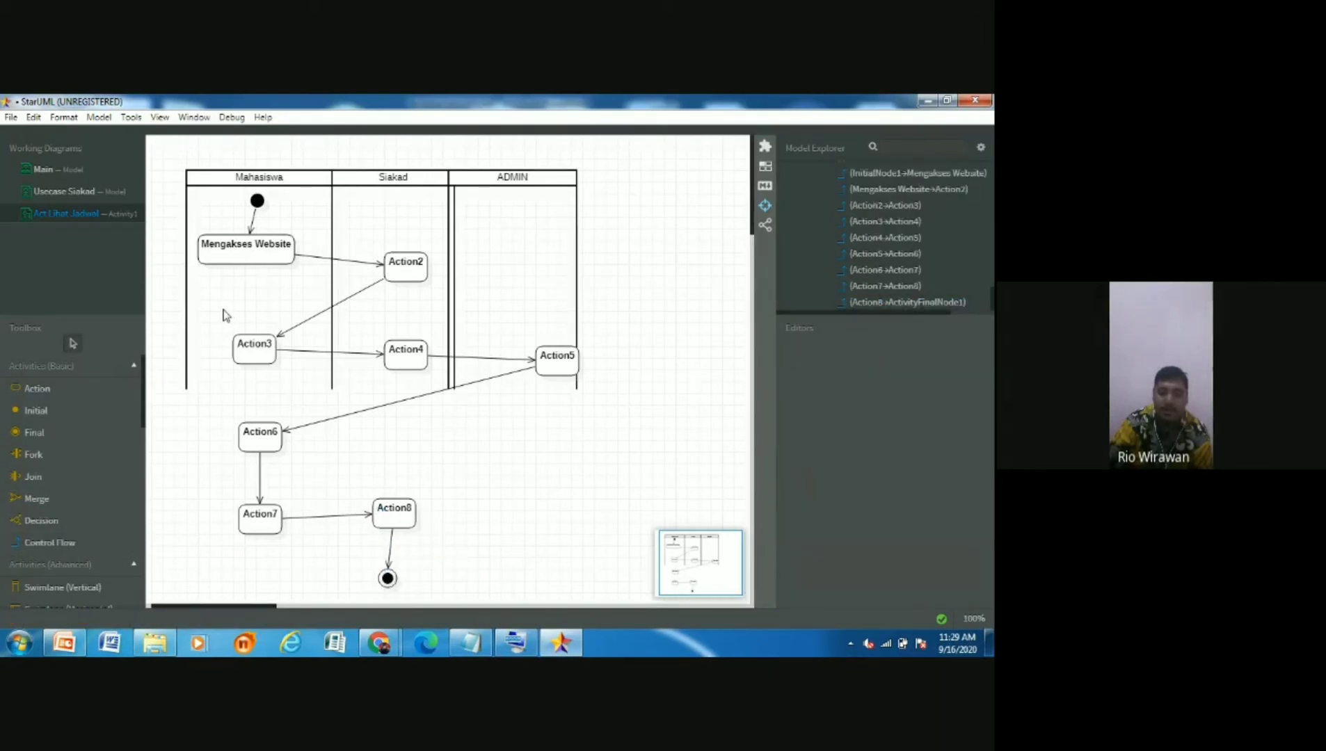
Extend the Mahasiswa, Siakad and ADMIN swimlanes downward so they enclose all actions and the final node
{"action": "left_click", "coordinate": [224, 315]}
{"action": "scroll", "coordinate": [224, 316], "scroll_direction": "down", "scroll_amount": 3}
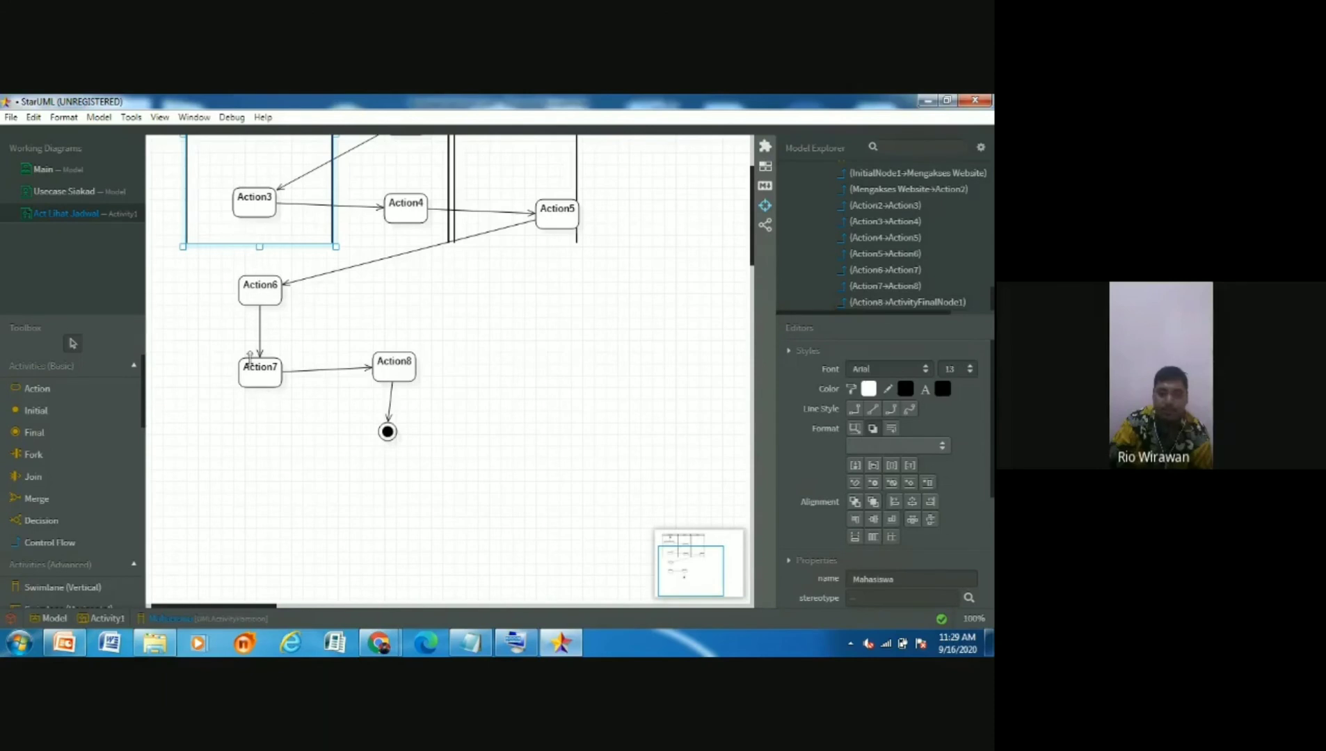
{"action": "left_click_drag", "start_coordinate": [250, 357], "coordinate": [248, 443]}
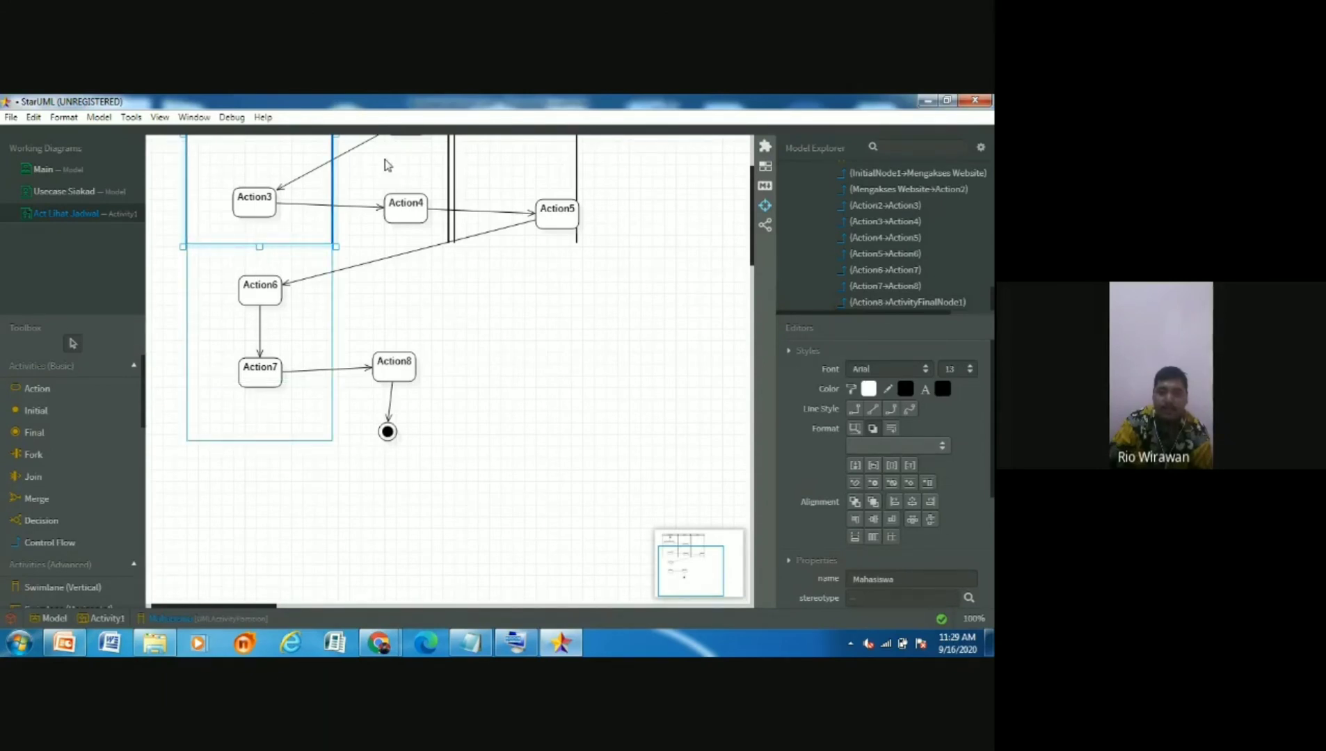
{"action": "left_click", "coordinate": [391, 246]}
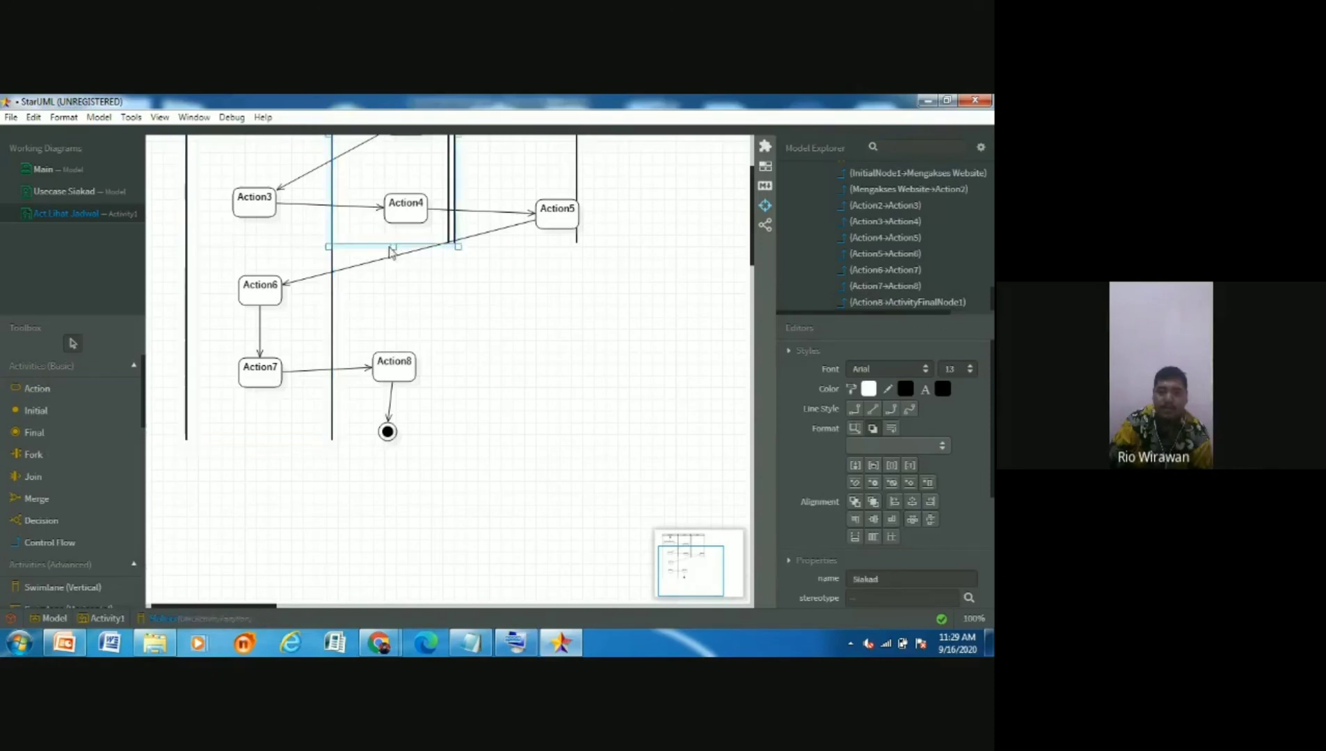
{"action": "left_click_drag", "start_coordinate": [379, 376], "coordinate": [371, 446]}
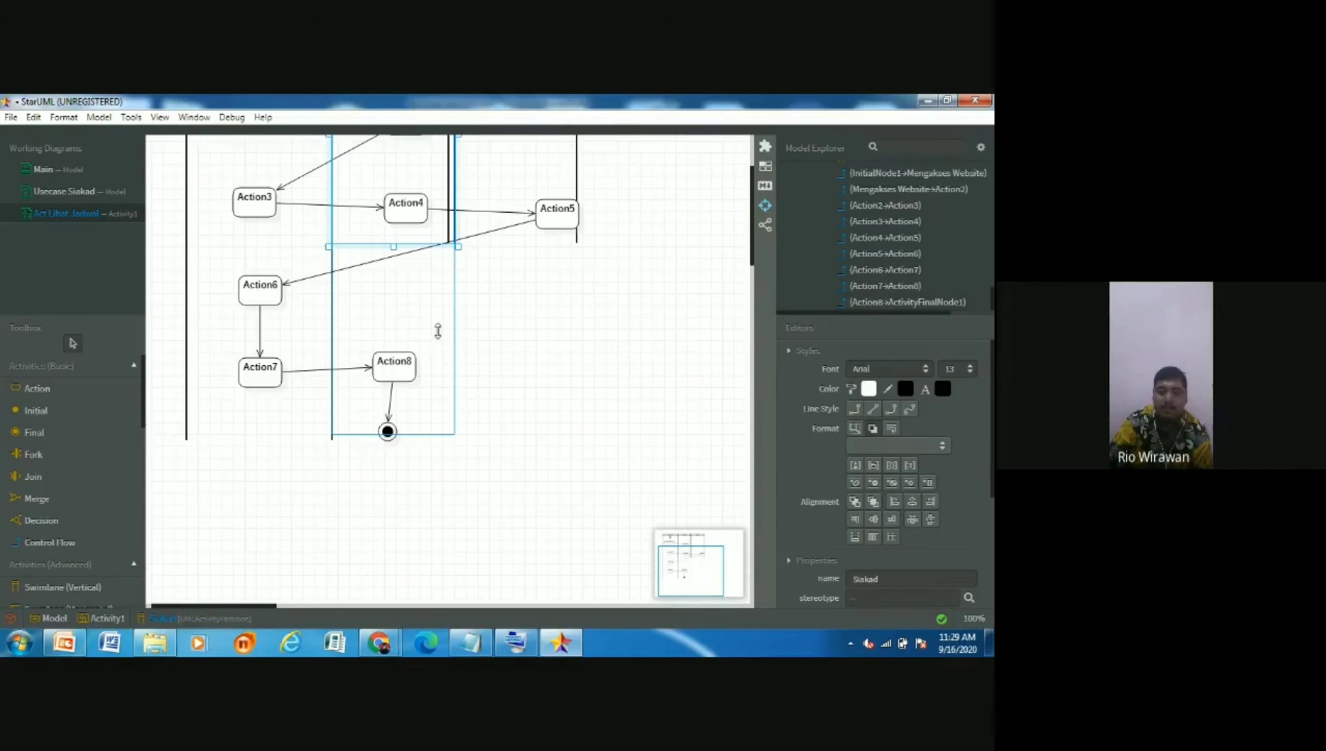
{"action": "left_click", "coordinate": [521, 250]}
{"action": "left_click_drag", "start_coordinate": [516, 245], "coordinate": [505, 435]}
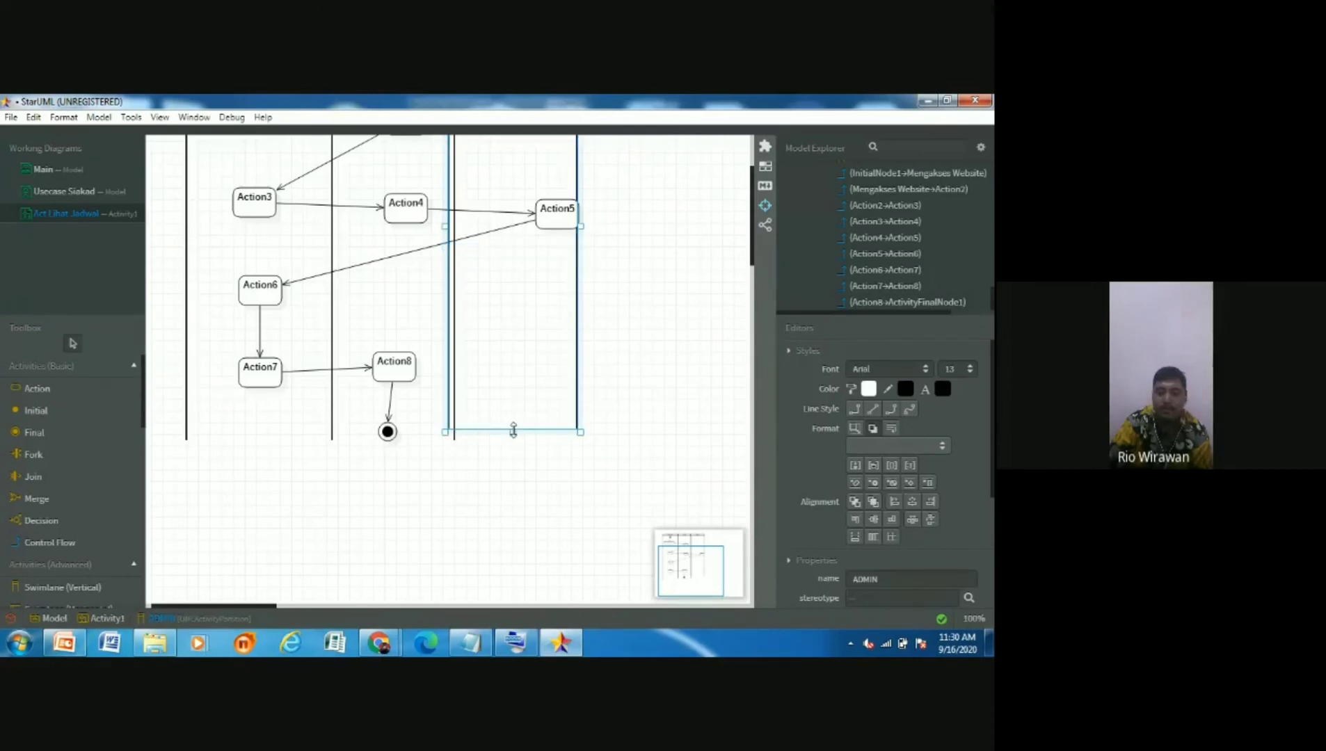
{"action": "left_click_drag", "start_coordinate": [514, 436], "coordinate": [513, 438]}
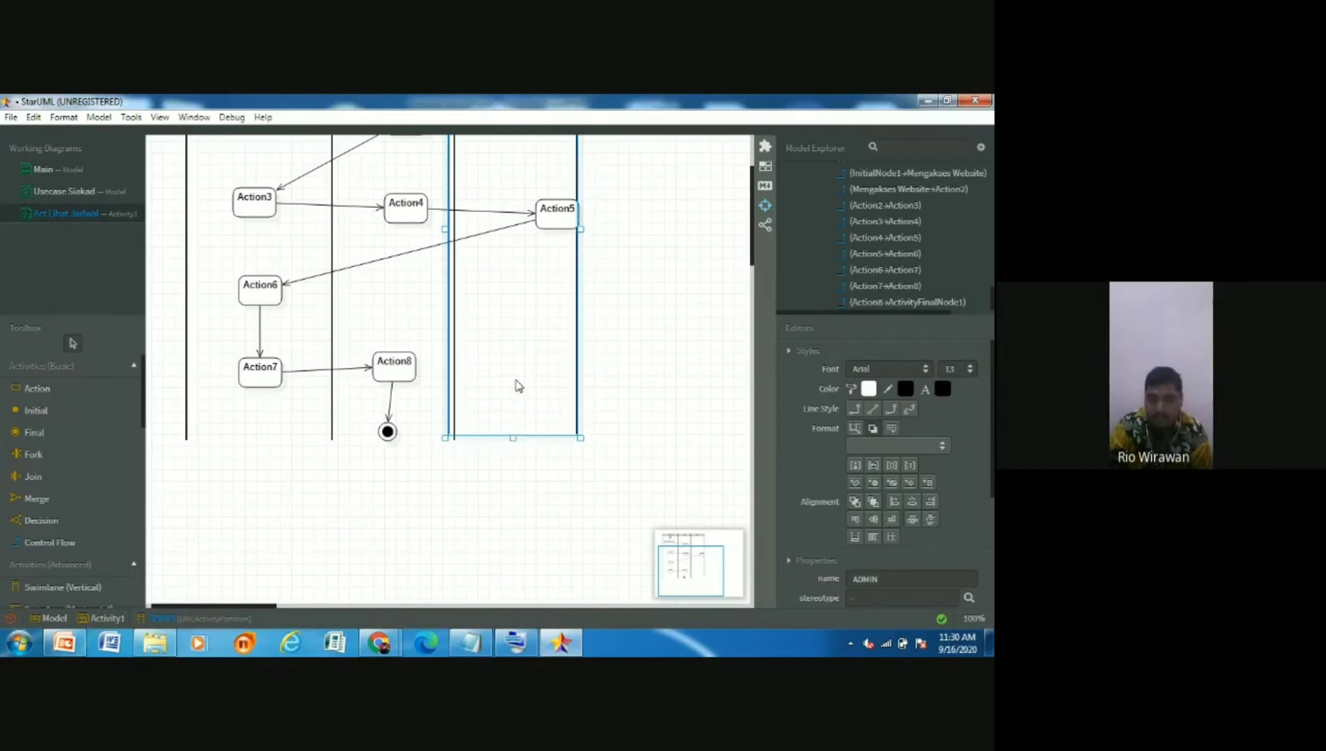
Align the ADMIN swimlane level with the other headers and flush against the right edge of the Siakad swimlane
{"action": "mouse_move", "coordinate": [530, 380]}
{"action": "left_mouse_down"}
{"action": "mouse_move", "coordinate": [528, 412]}
{"action": "mouse_move", "coordinate": [516, 410]}
{"action": "mouse_move", "coordinate": [521, 394]}
{"action": "mouse_move", "coordinate": [536, 402]}
{"action": "mouse_move", "coordinate": [525, 398]}
{"action": "left_mouse_up"}
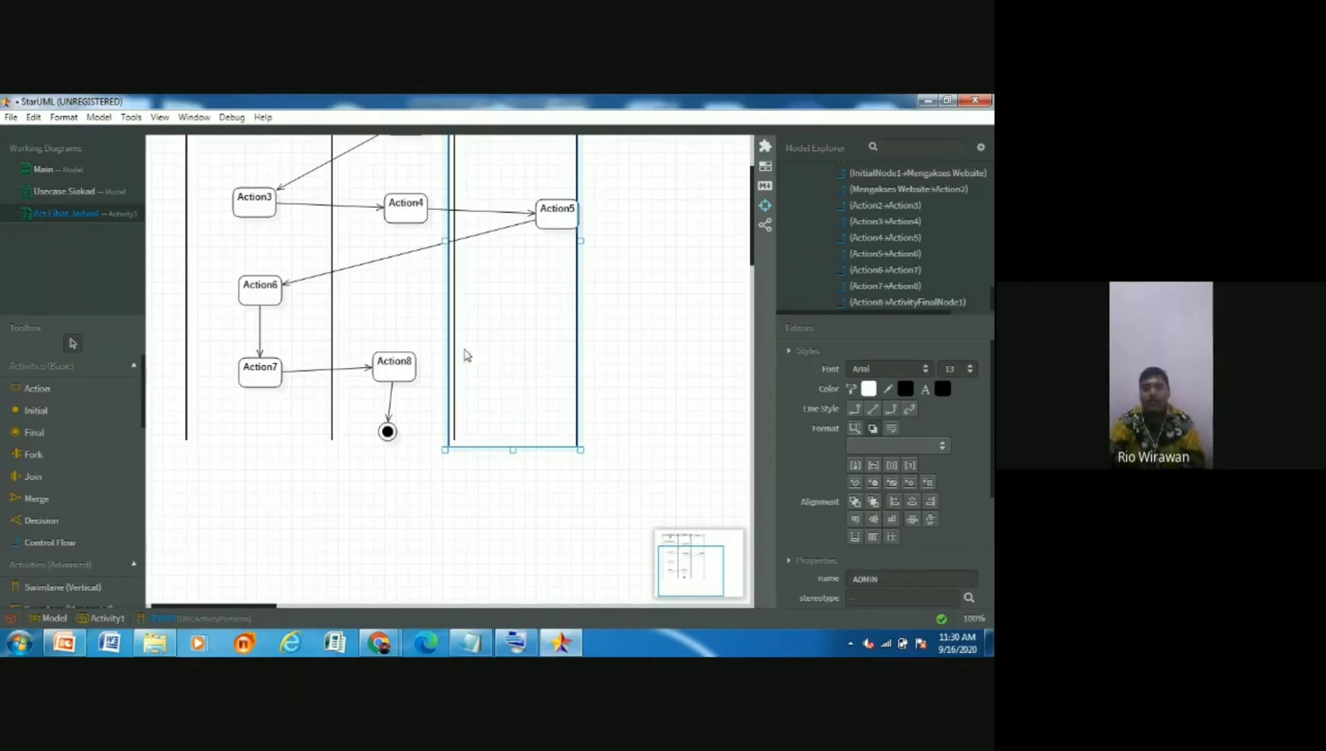
{"action": "scroll", "coordinate": [418, 352], "scroll_direction": "up", "scroll_amount": 4}
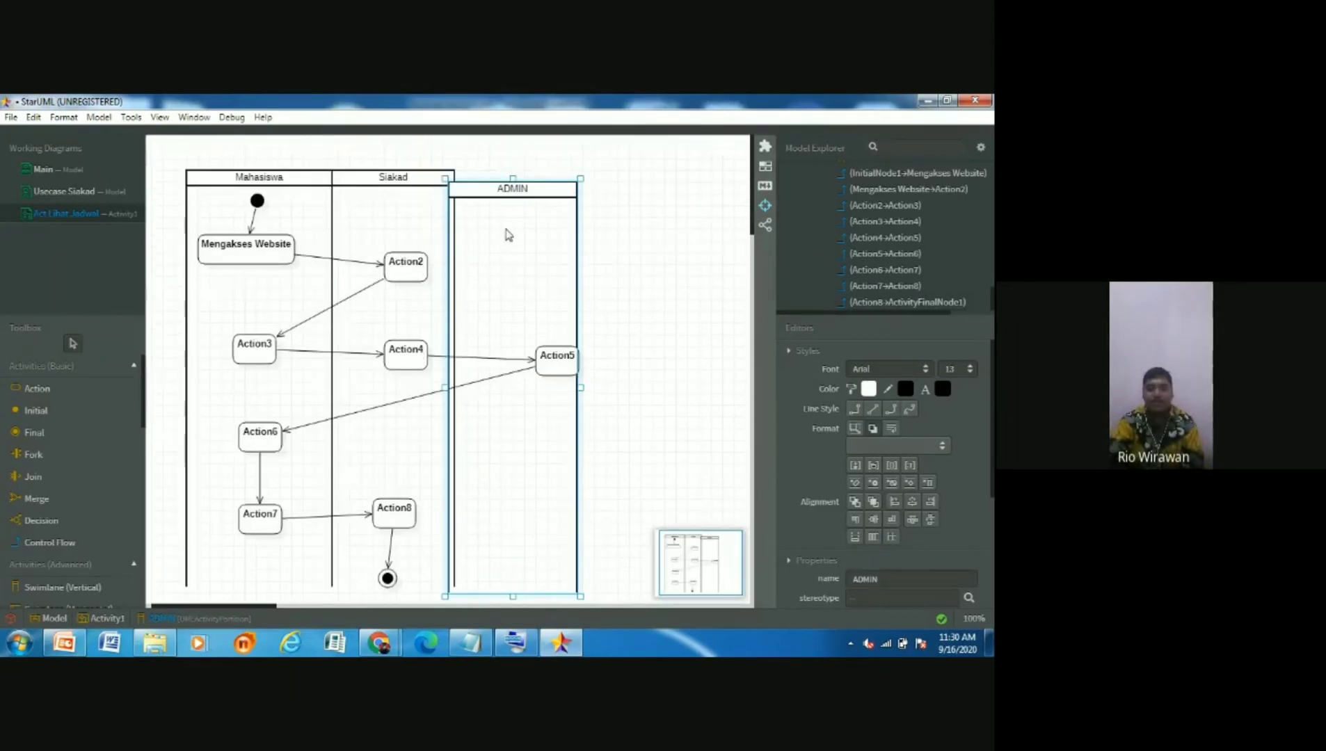
{"action": "left_click_drag", "start_coordinate": [508, 230], "coordinate": [512, 238]}
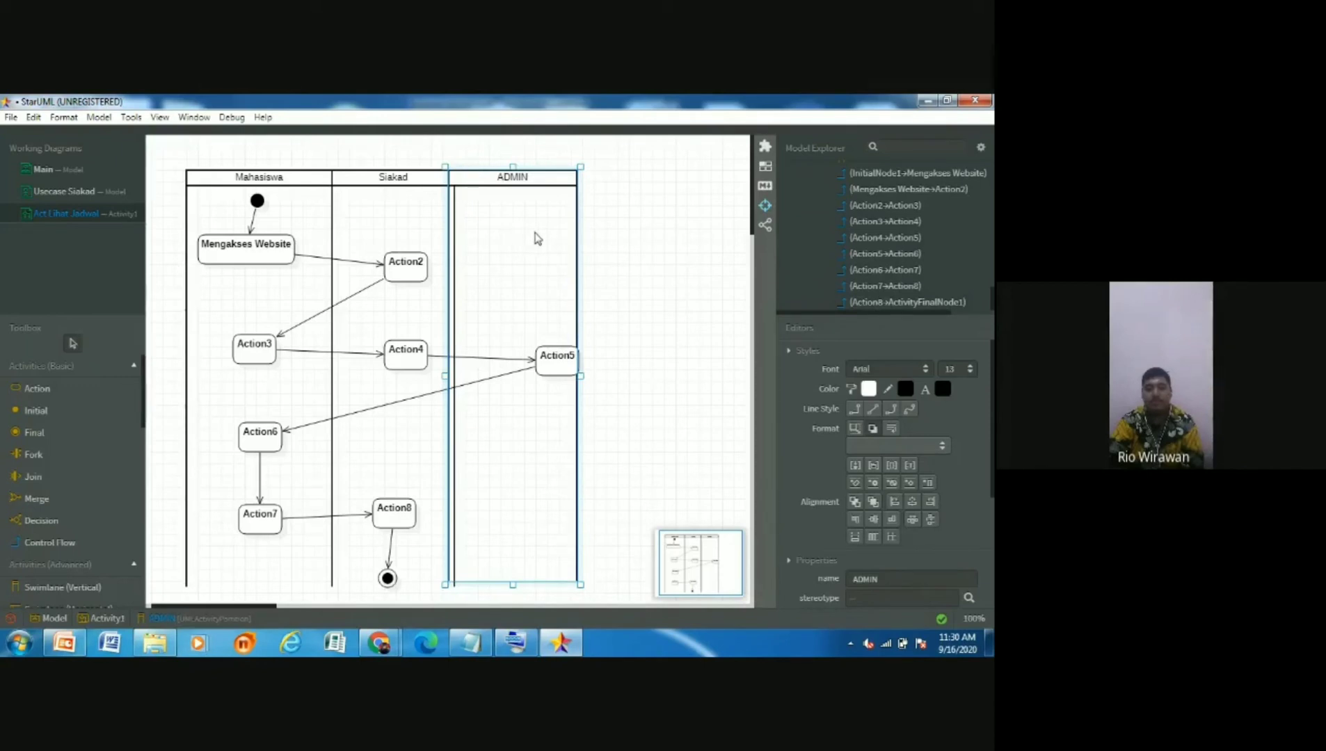
{"action": "left_click_drag", "start_coordinate": [589, 273], "coordinate": [589, 273]}
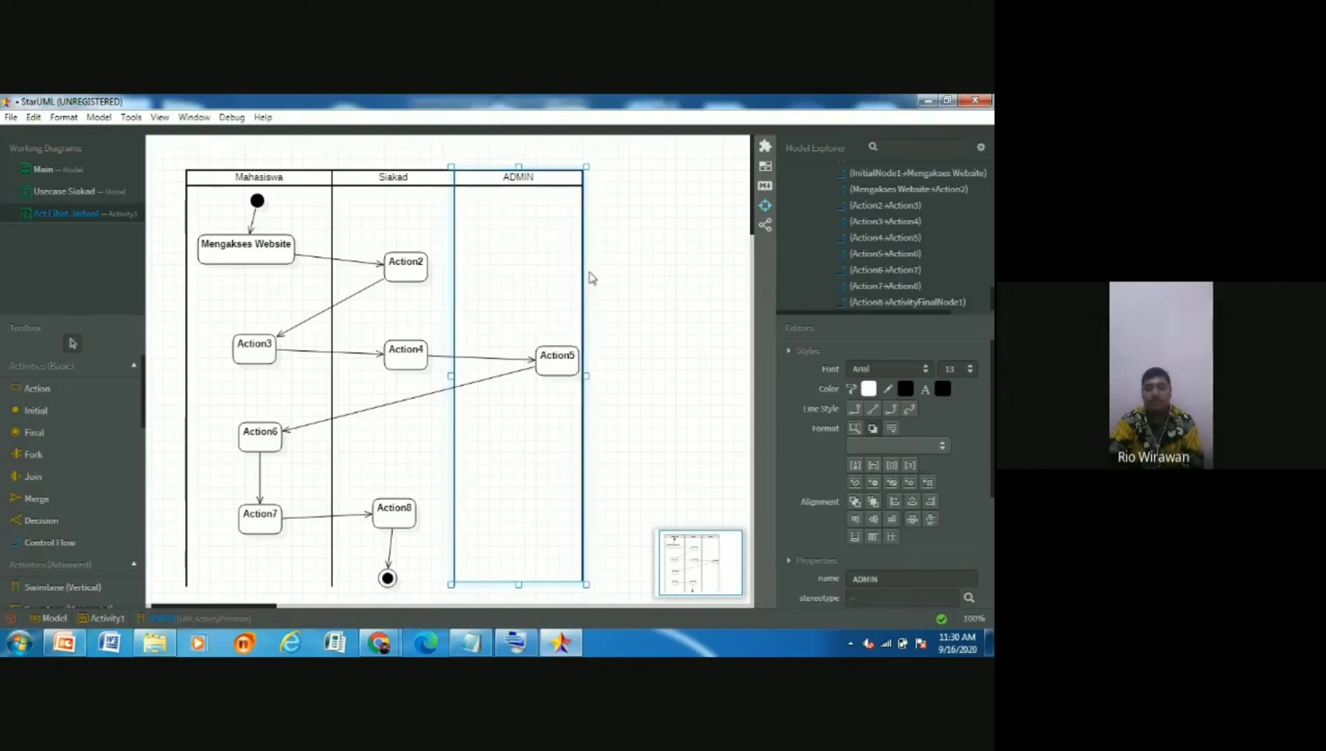
{"action": "left_click", "coordinate": [623, 267]}
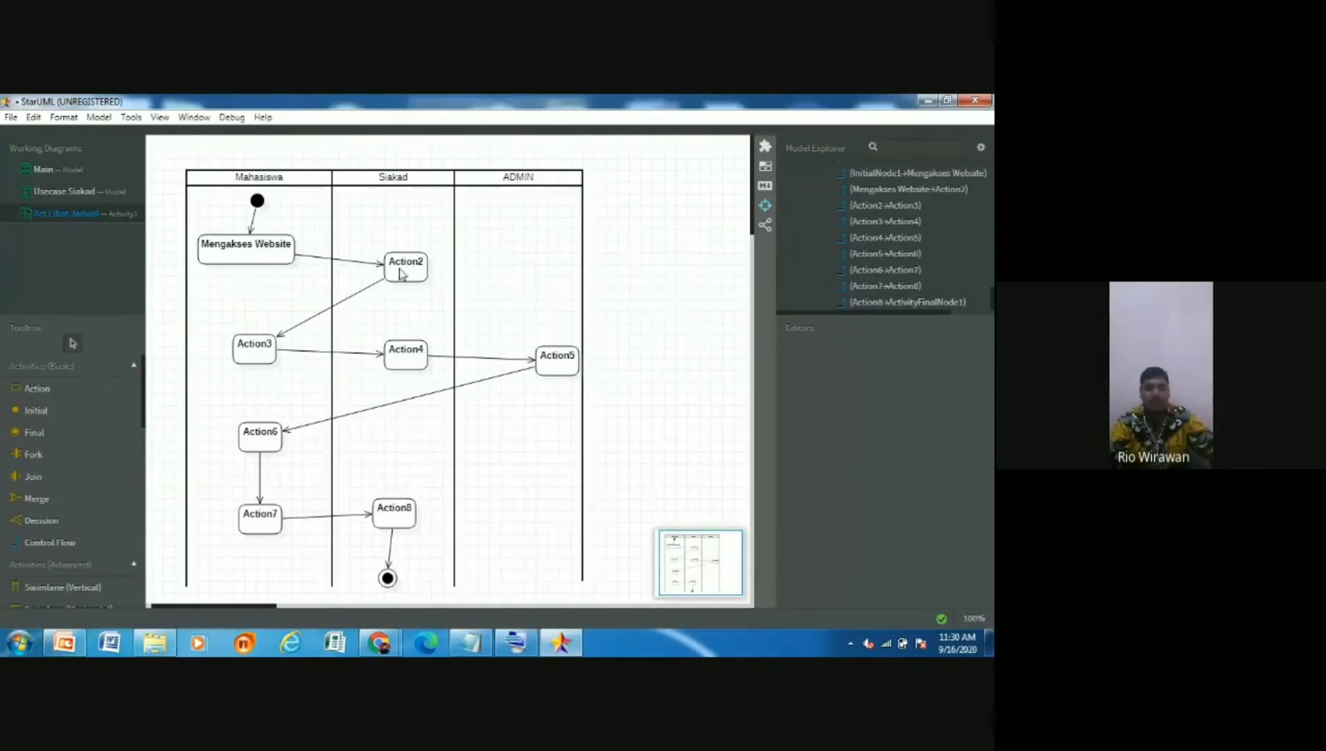
Open the Usecase Siakad diagram and look through the image formats offered for exporting a diagram
{"action": "left_click", "coordinate": [44, 195]}
{"action": "left_click", "coordinate": [12, 117]}
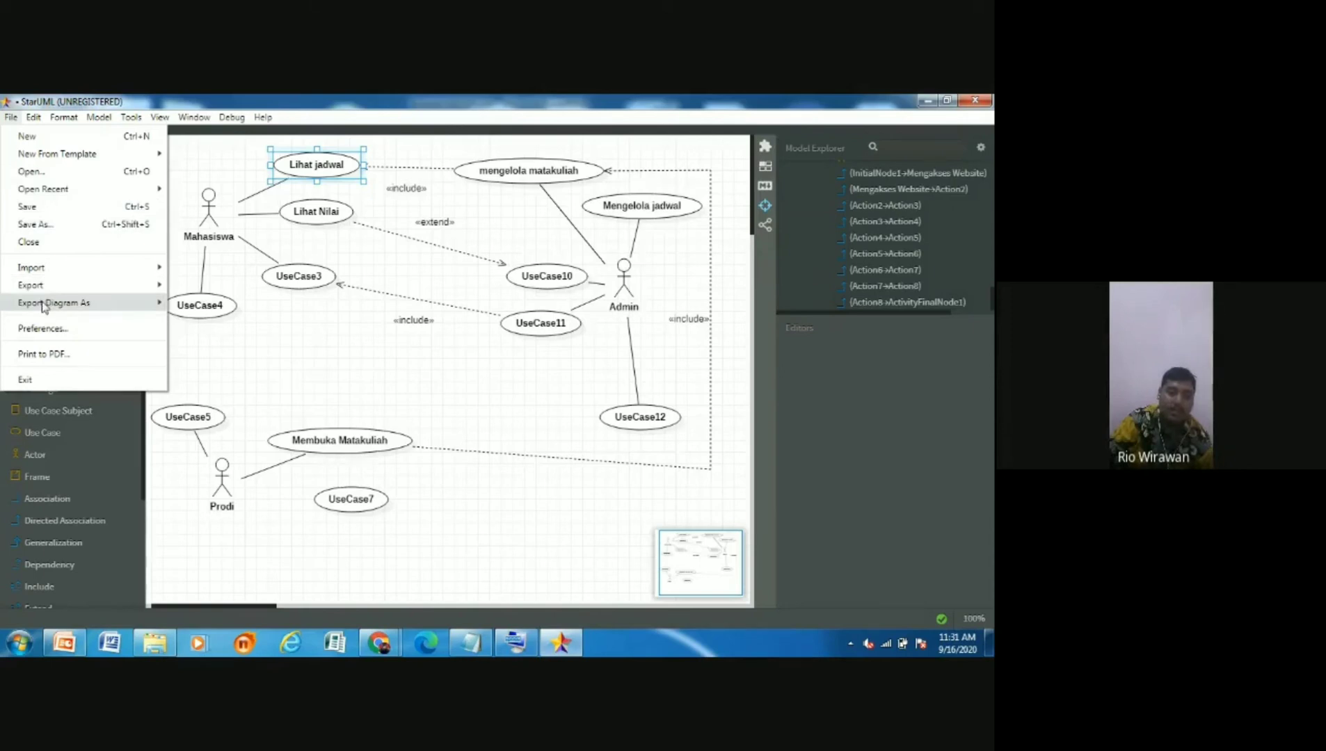
{"action": "mouse_move", "coordinate": [43, 307]}
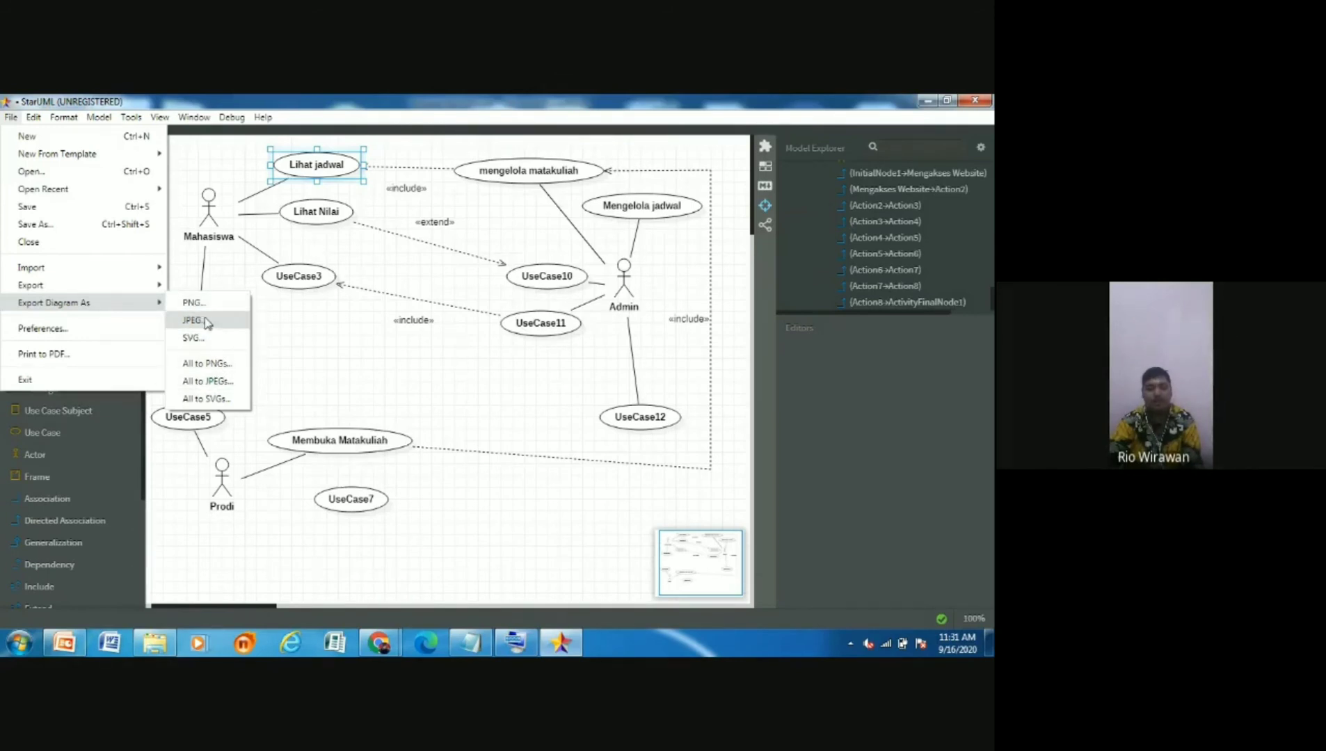
{"action": "left_click", "coordinate": [350, 353]}
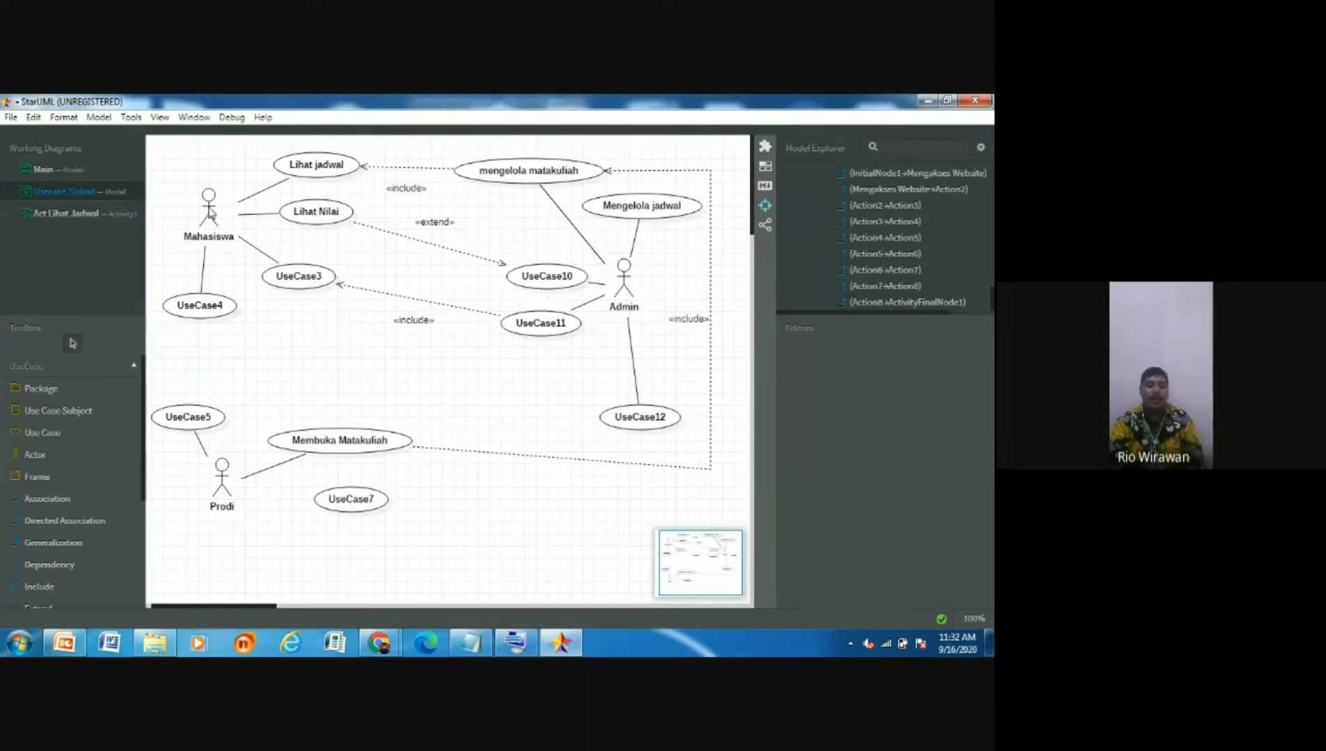
Reposition the Mahasiswa actor slightly up and to the left of its original place in the Usecase Siakad diagram
{"action": "left_click_drag", "start_coordinate": [212, 211], "coordinate": [183, 183]}
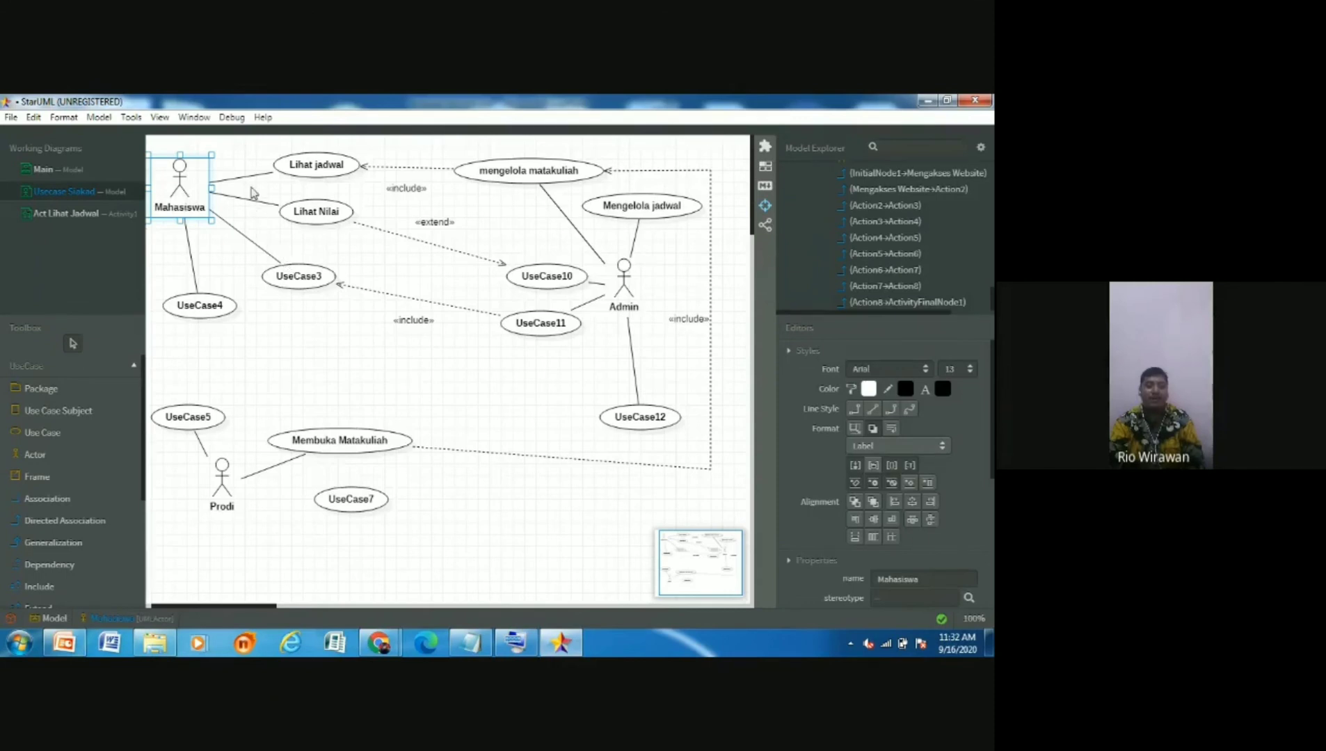
{"action": "left_click", "coordinate": [210, 240]}
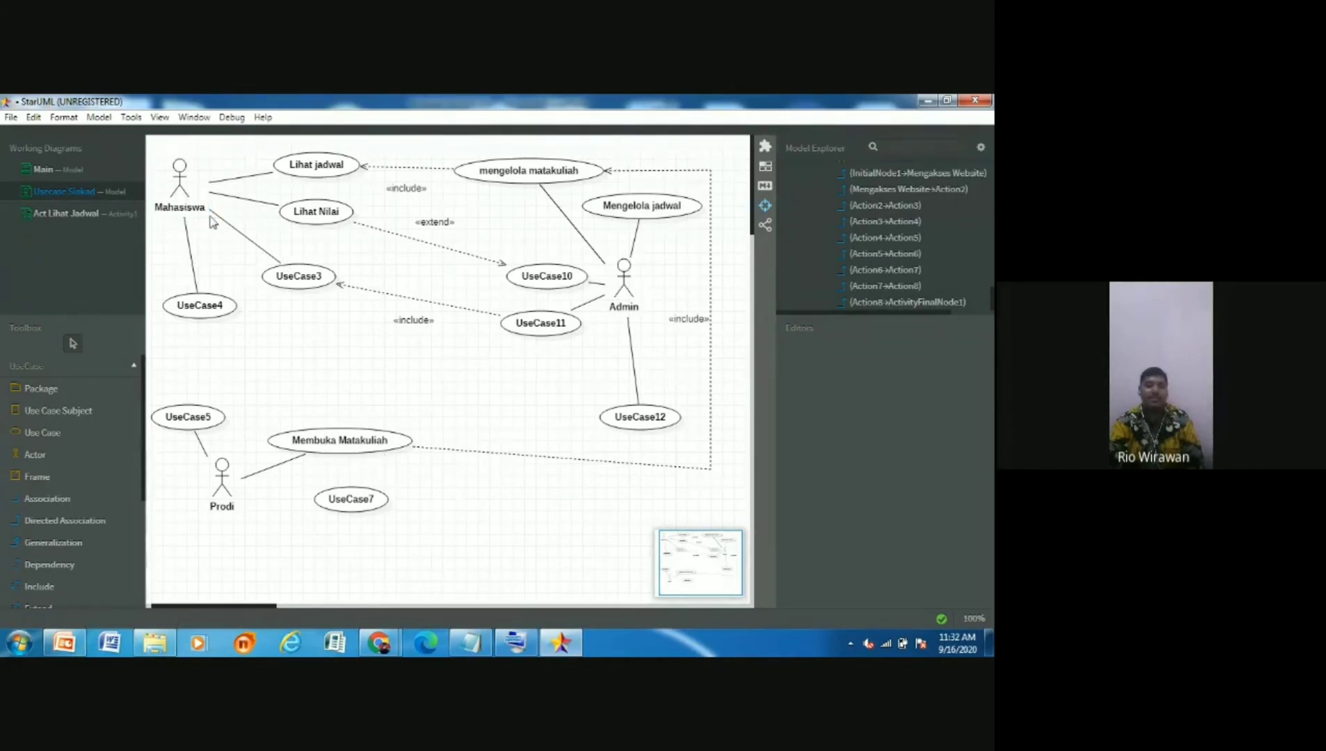
{"action": "left_click_drag", "start_coordinate": [202, 198], "coordinate": [225, 215]}
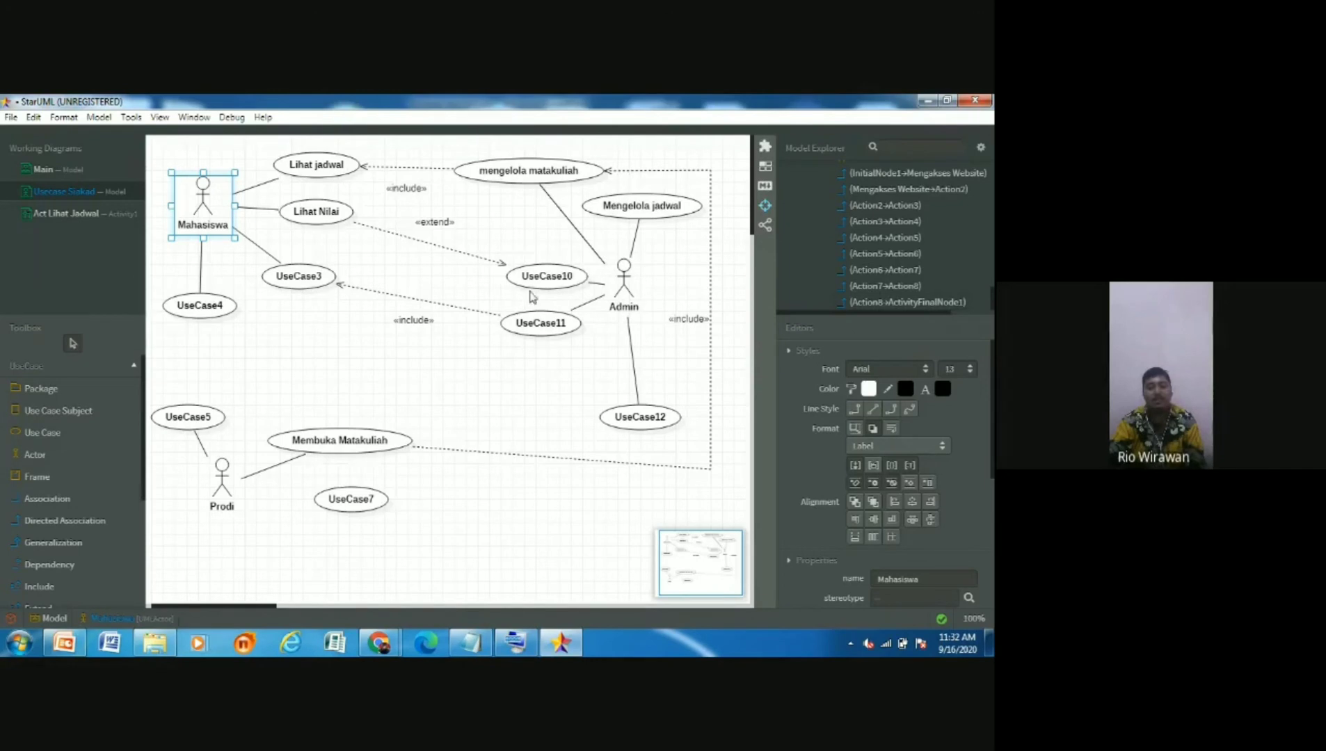
{"action": "left_click", "coordinate": [489, 360]}
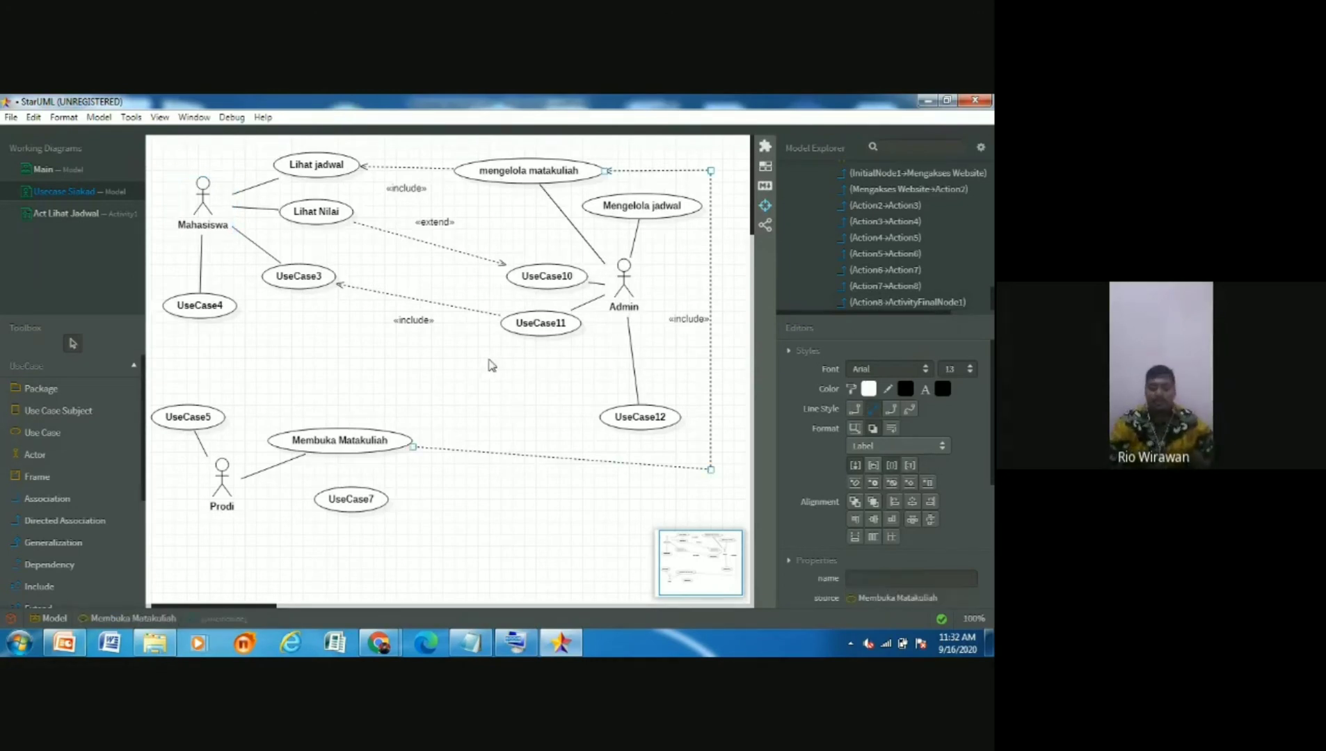
Return to the Act Lihat Jadwal diagram and review its complete flow with nothing selected
{"action": "left_click", "coordinate": [46, 213]}
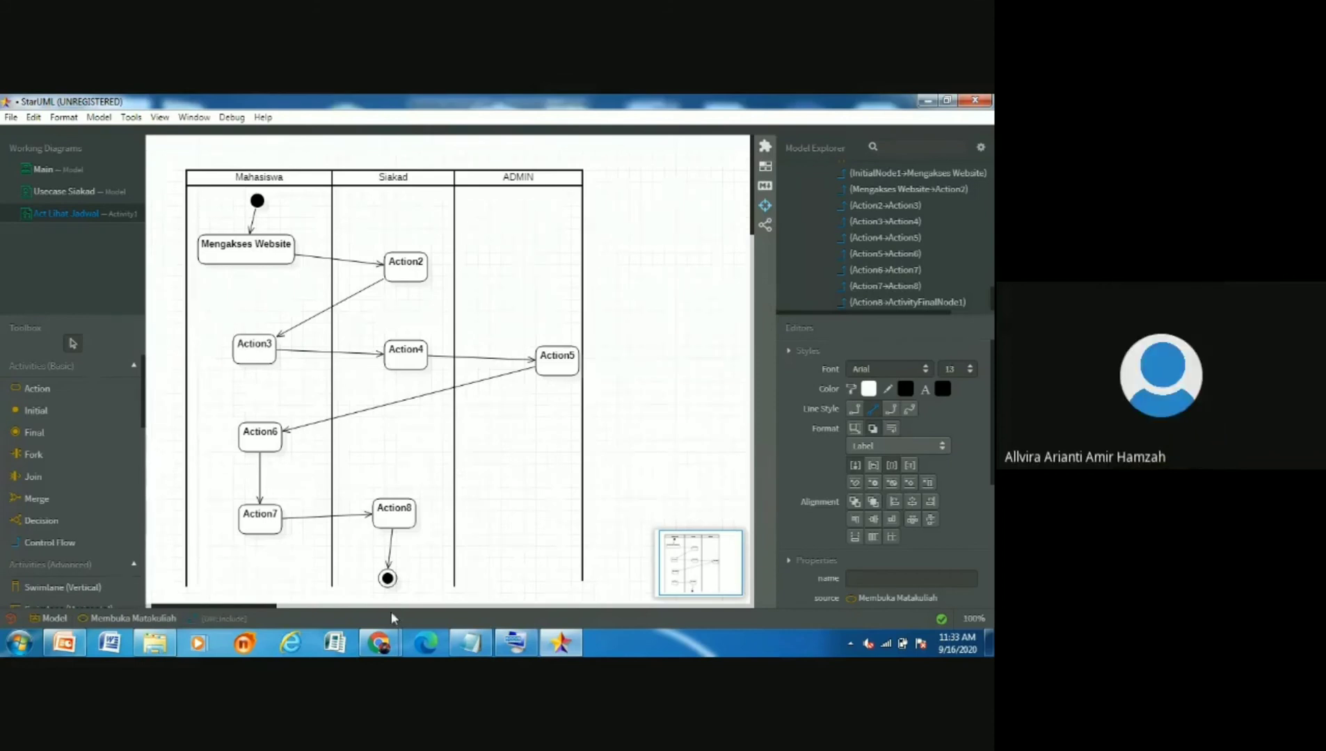
{"action": "mouse_move", "coordinate": [379, 642]}
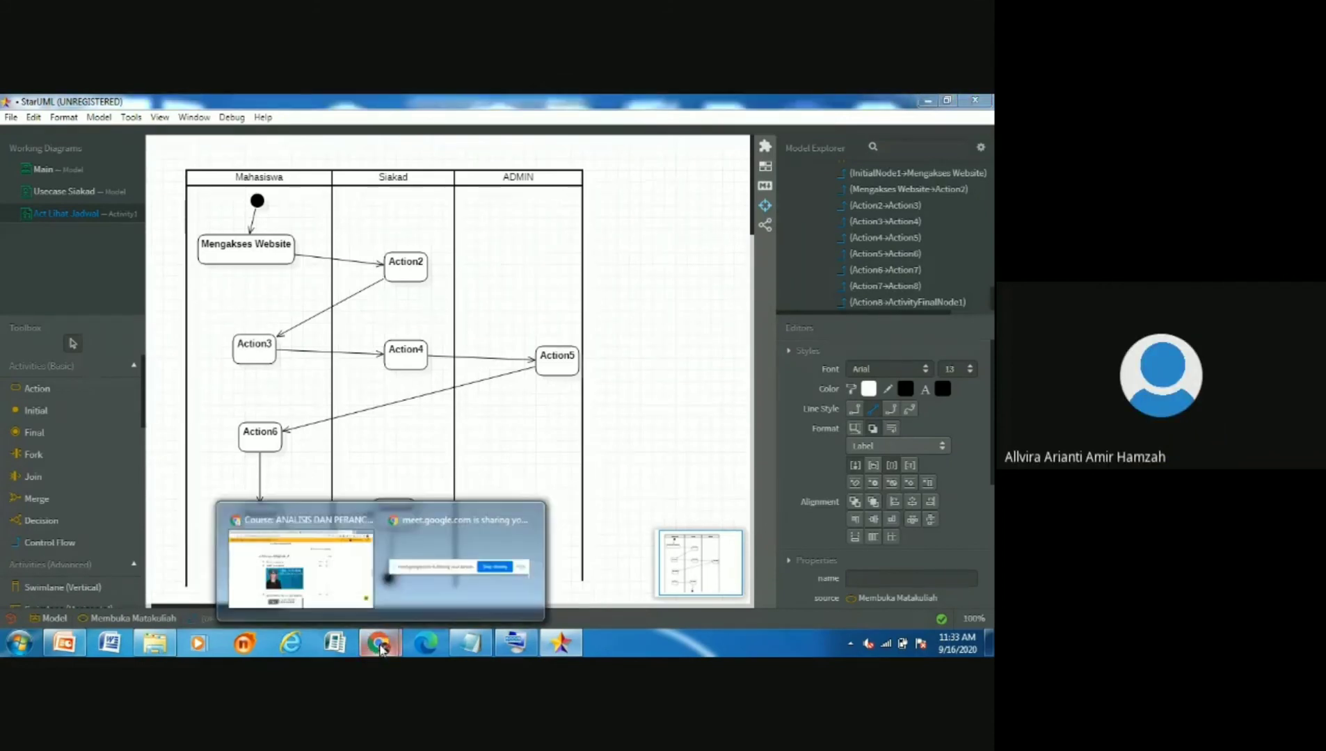
{"action": "left_click", "coordinate": [456, 595]}
{"action": "left_click", "coordinate": [624, 612]}
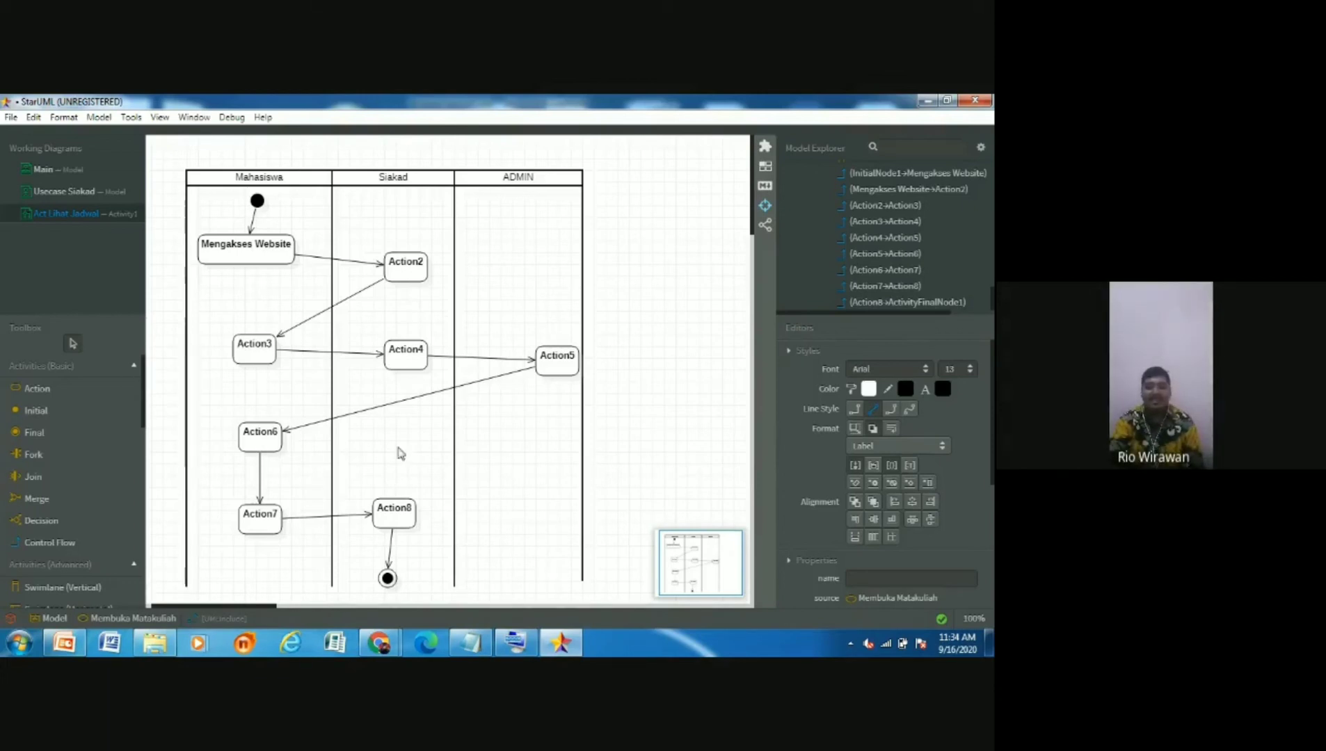
{"action": "left_click", "coordinate": [773, 602]}
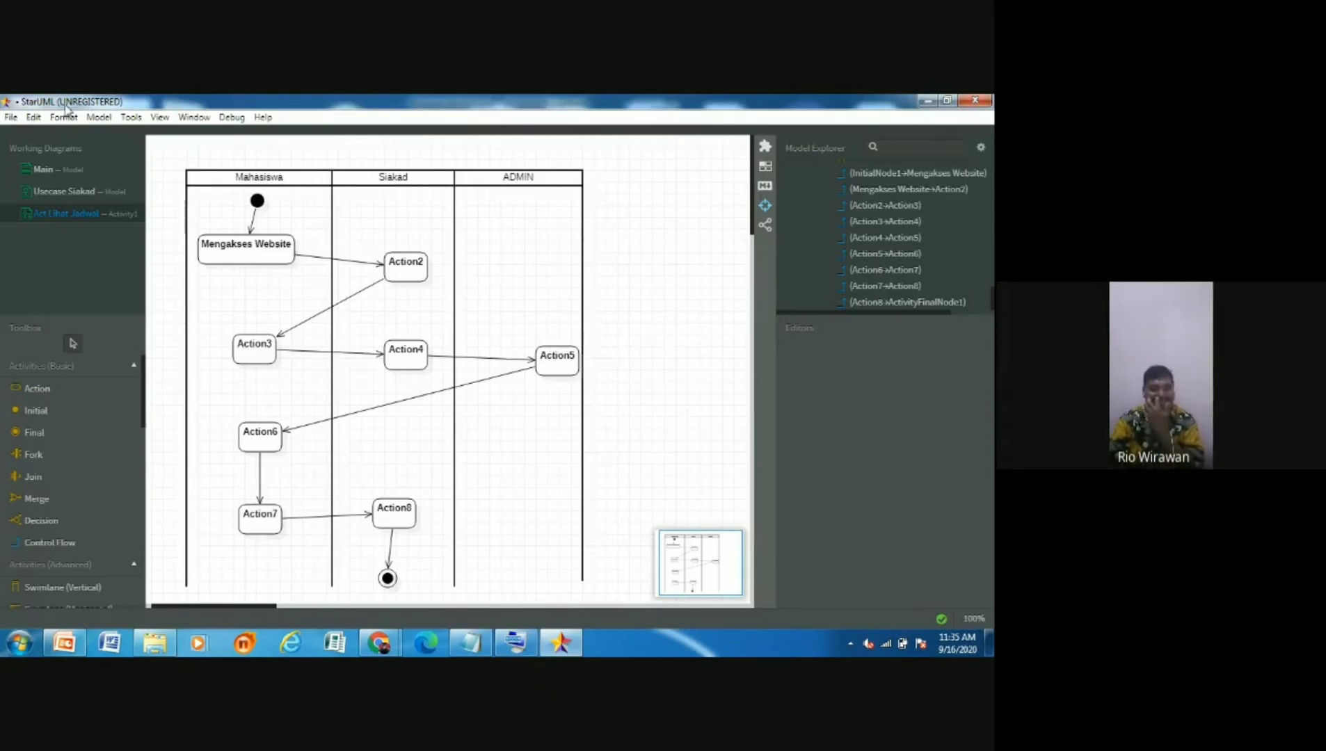
Switch back to the Usecase Siakad diagram and clear the selection of the include relationship from Membuka Matakuliah
{"action": "left_click", "coordinate": [42, 193]}
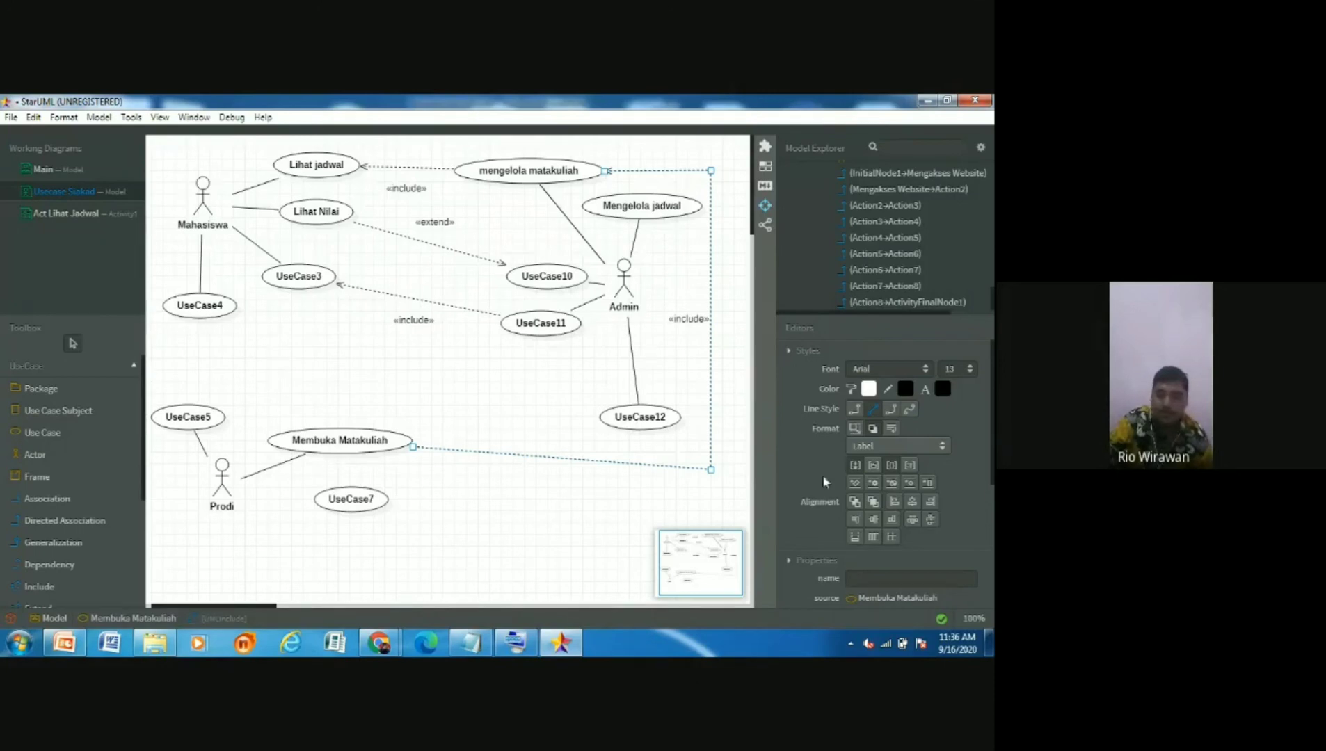
{"action": "left_click", "coordinate": [685, 261]}
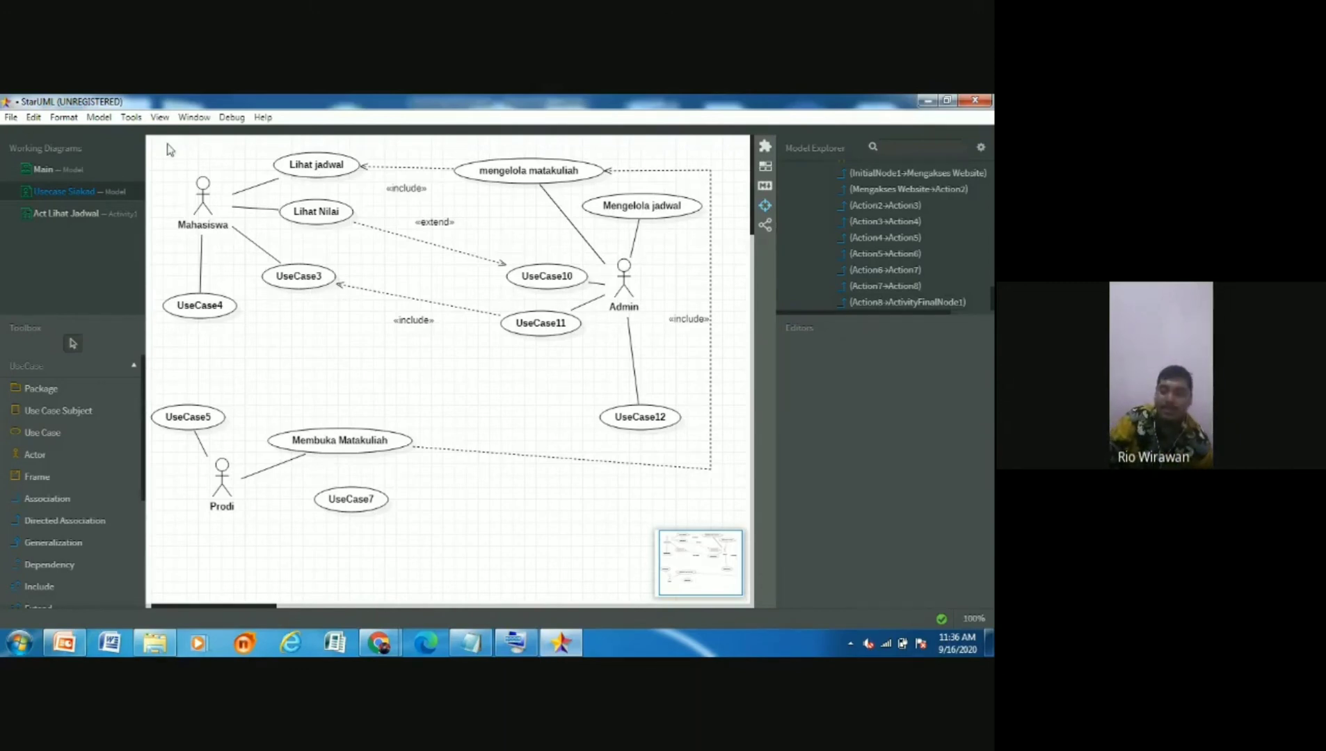
{"action": "left_click", "coordinate": [156, 644]}
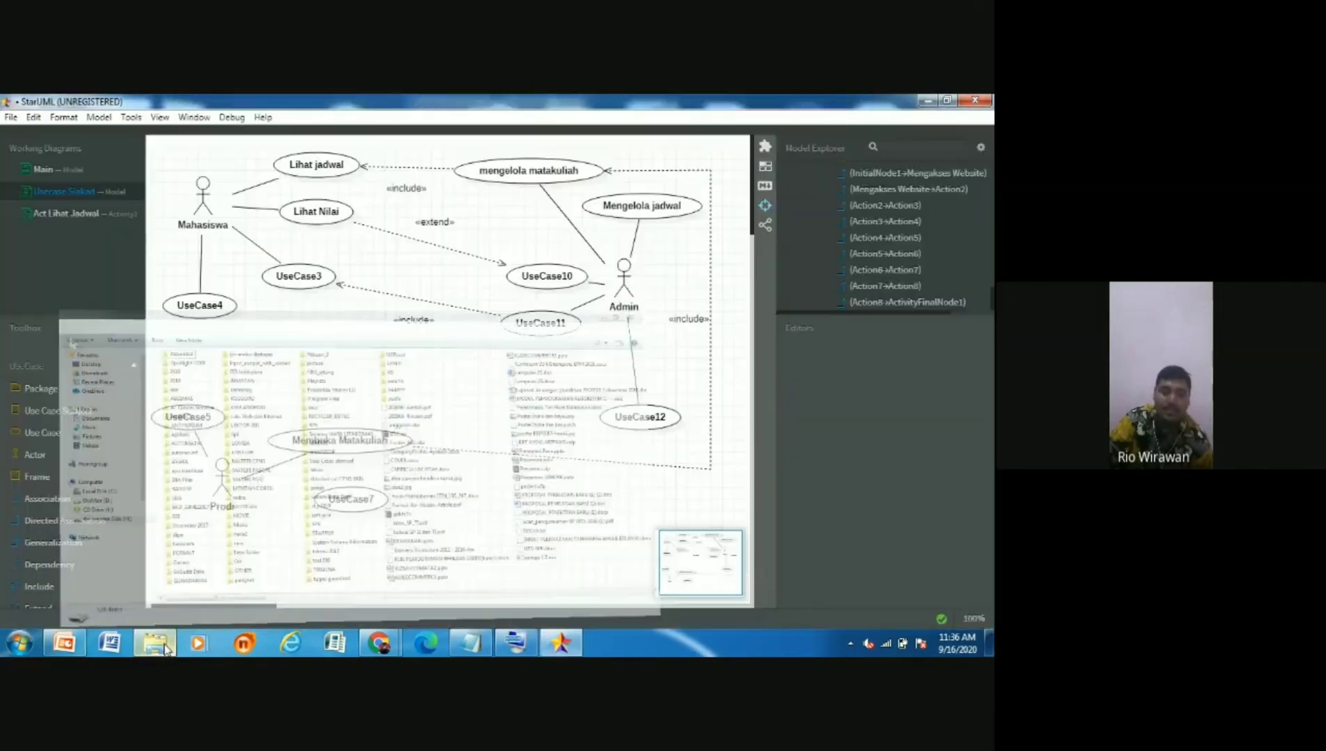
{"action": "left_click", "coordinate": [10, 118]}
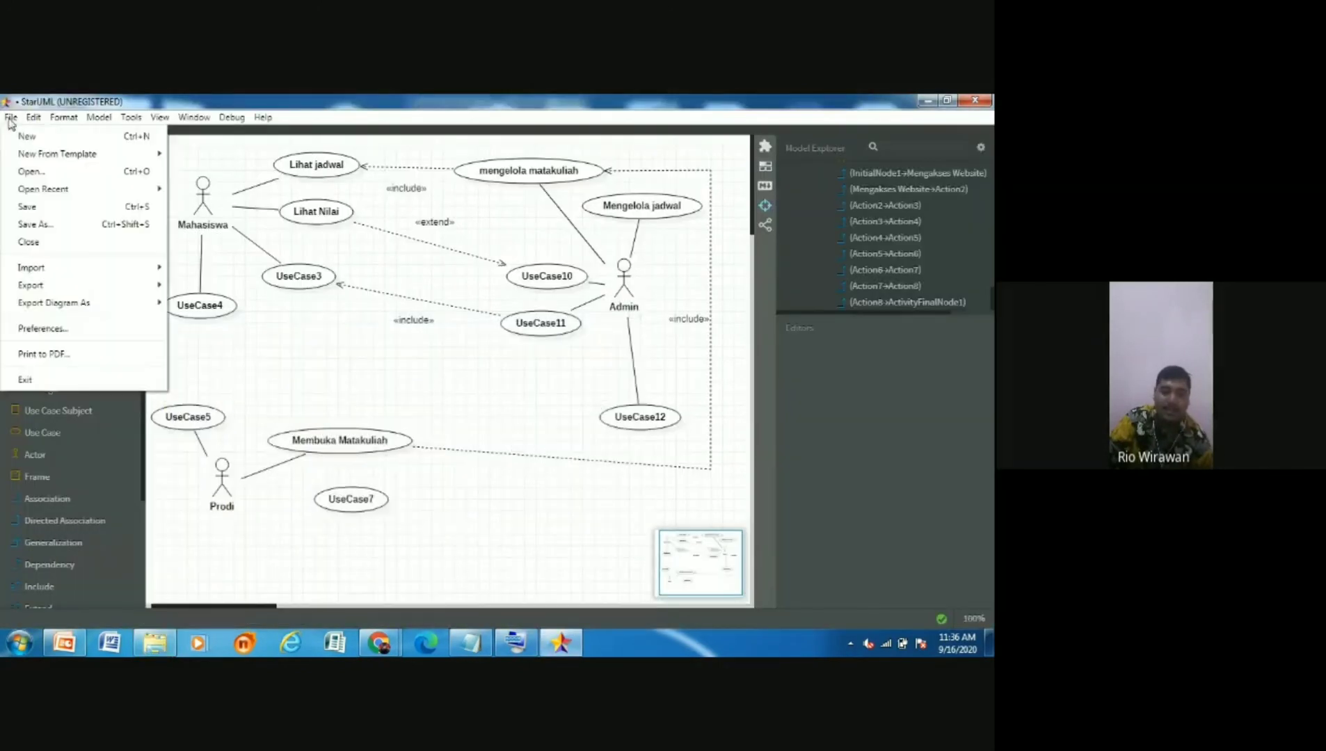
{"action": "left_click", "coordinate": [11, 225]}
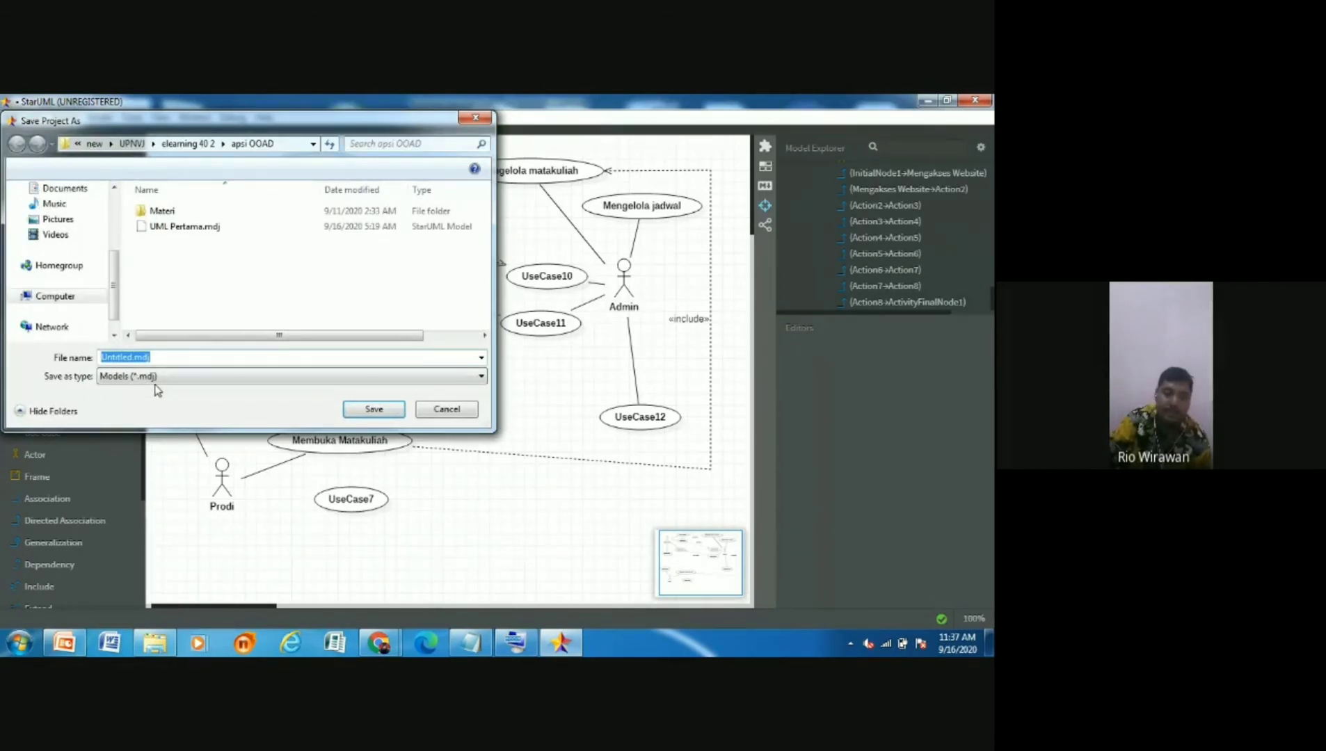
{"action": "left_click", "coordinate": [446, 409]}
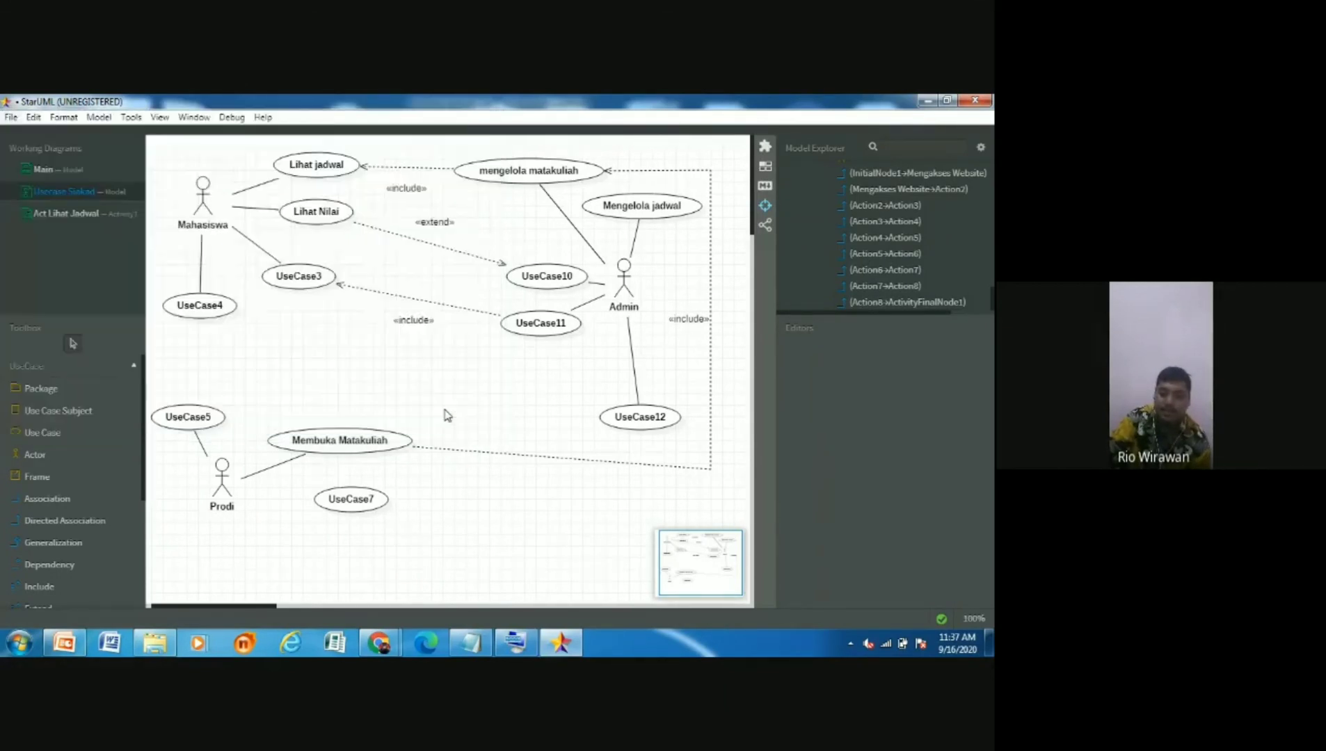